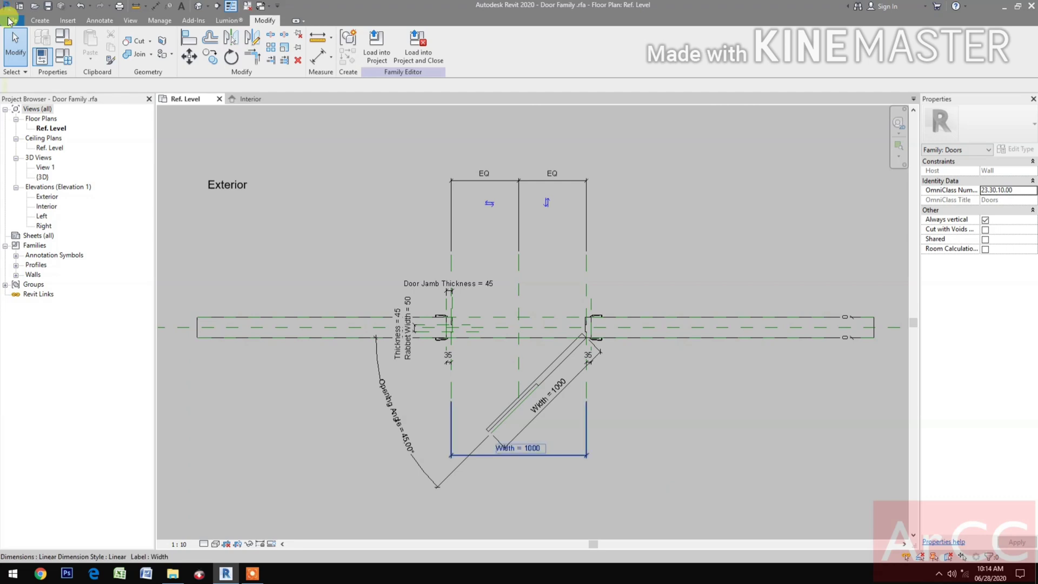
# Step: Create a new family from the Metric Generic Model.rft template
pyautogui.click(10, 21)
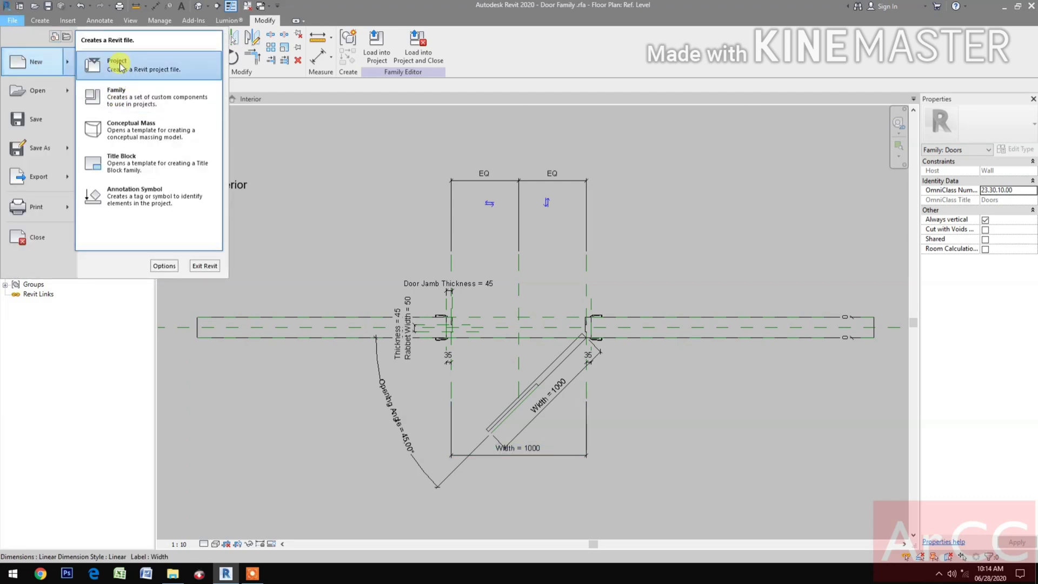
pyautogui.click(540, 257)
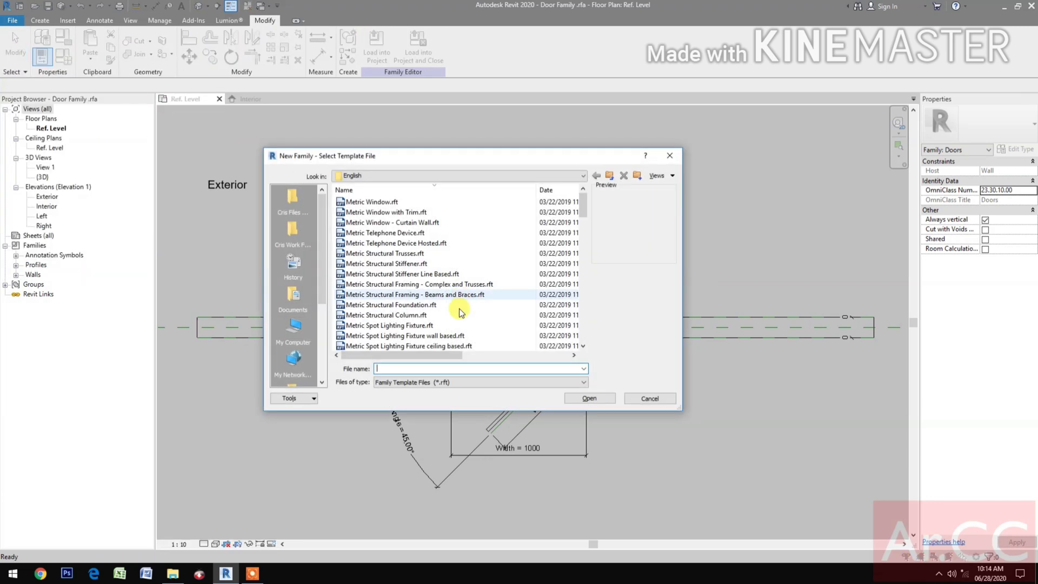
pyautogui.scroll(-6, 465, 318)
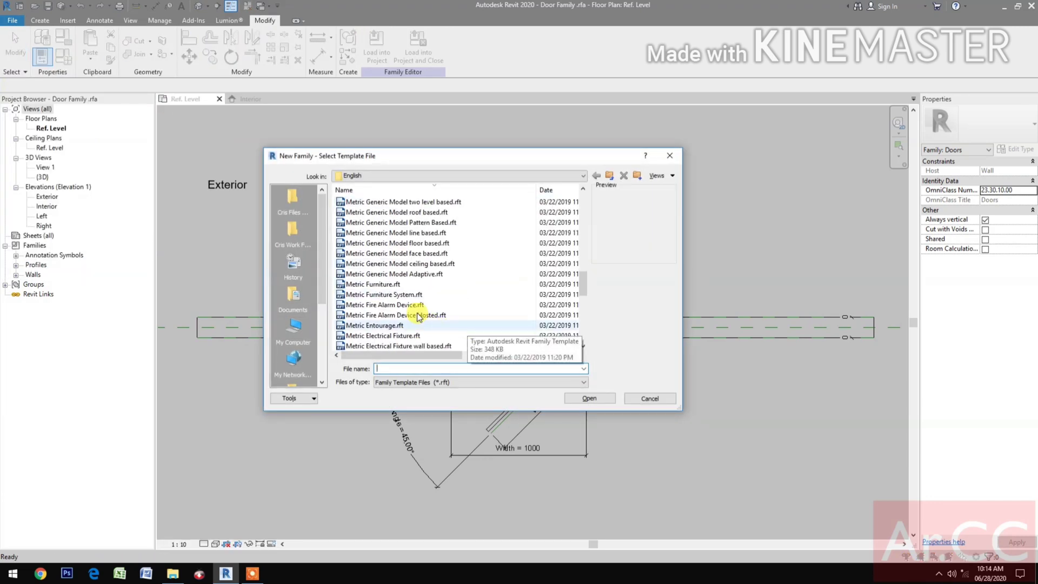
pyautogui.click(411, 273)
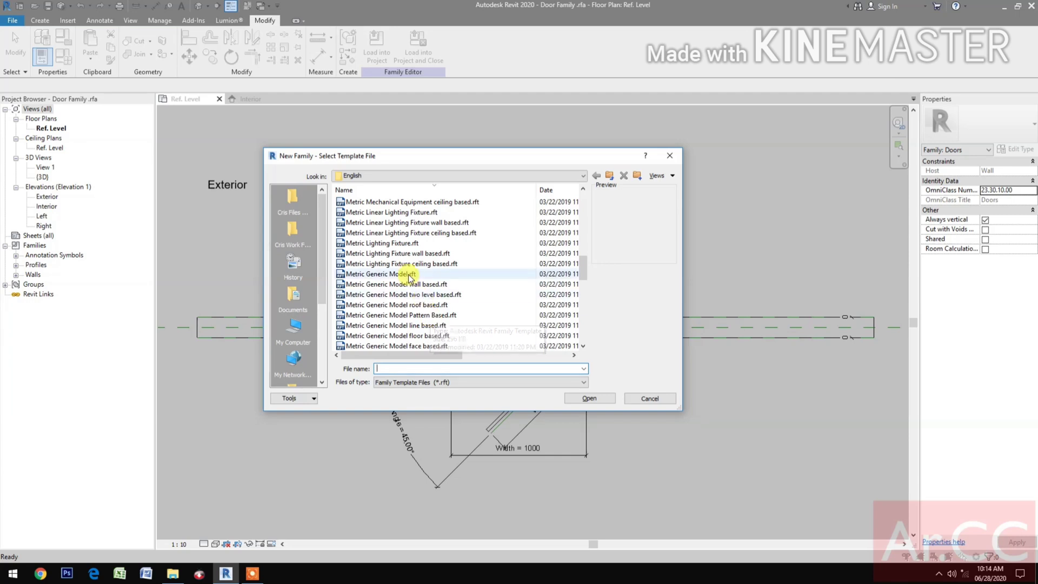
pyautogui.click(590, 399)
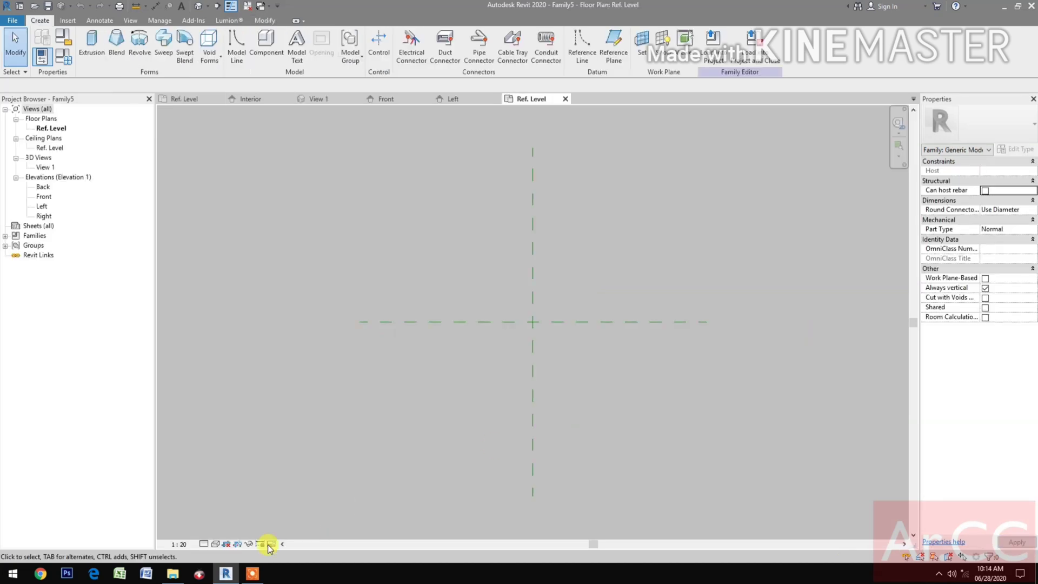
# Step: Set the Ref. Level floor plan's view scale to 1:10
pyautogui.click(182, 544)
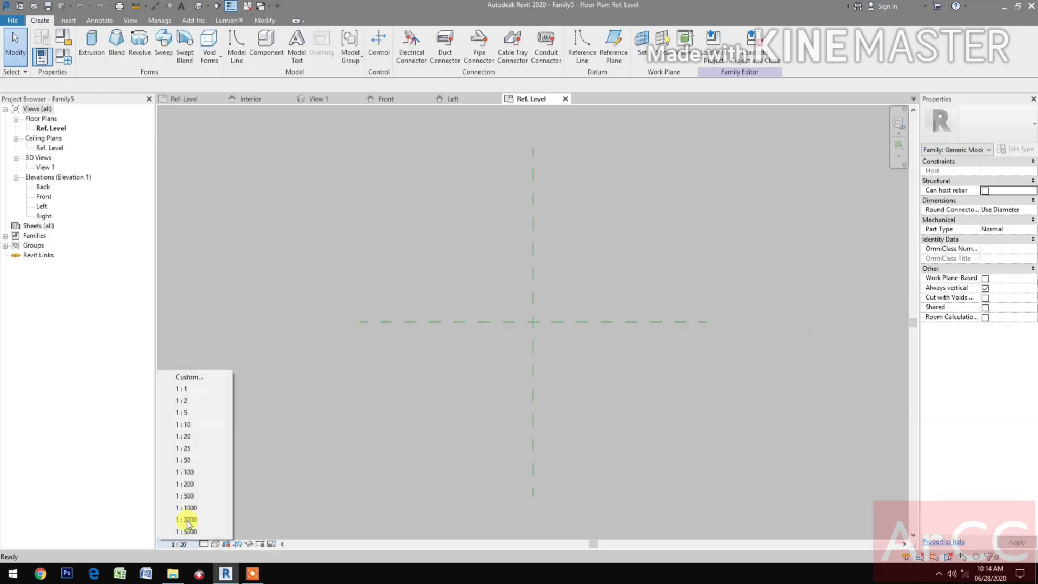
pyautogui.click(200, 421)
pyautogui.scroll(2, 580, 345)
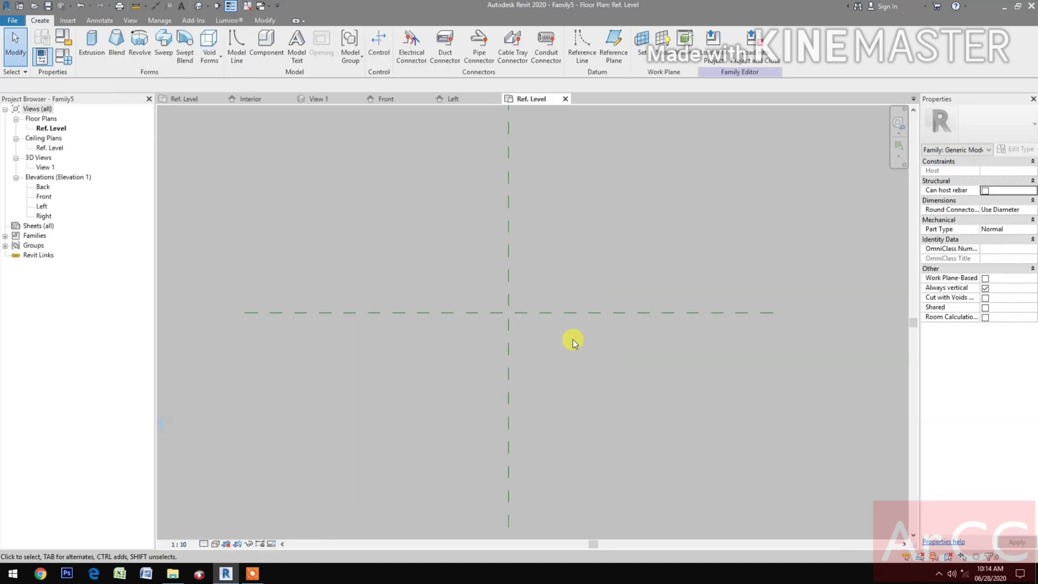
pyautogui.moveTo(573, 339); pyautogui.dragTo(580, 376, button='middle')
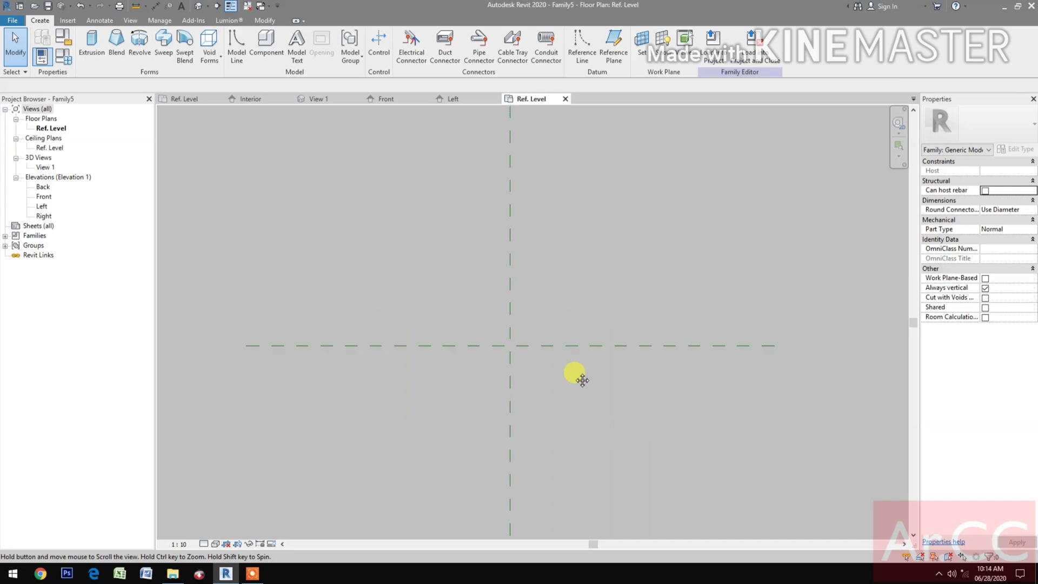
# Step: Set the family category to Doors, with Work Plane-Based enabled and Always vertical disabled
pyautogui.click(65, 39)
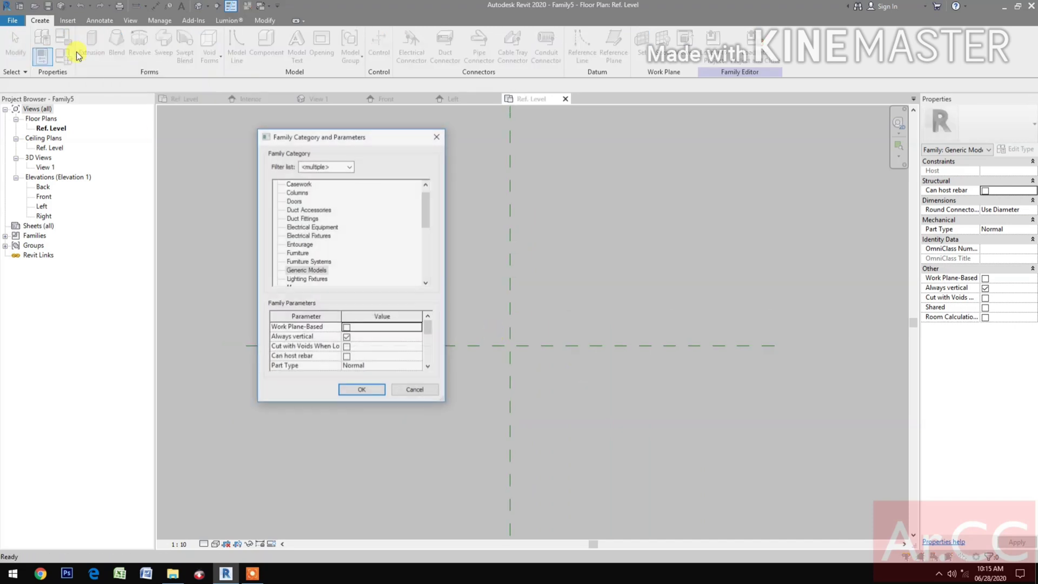
pyautogui.click(294, 201)
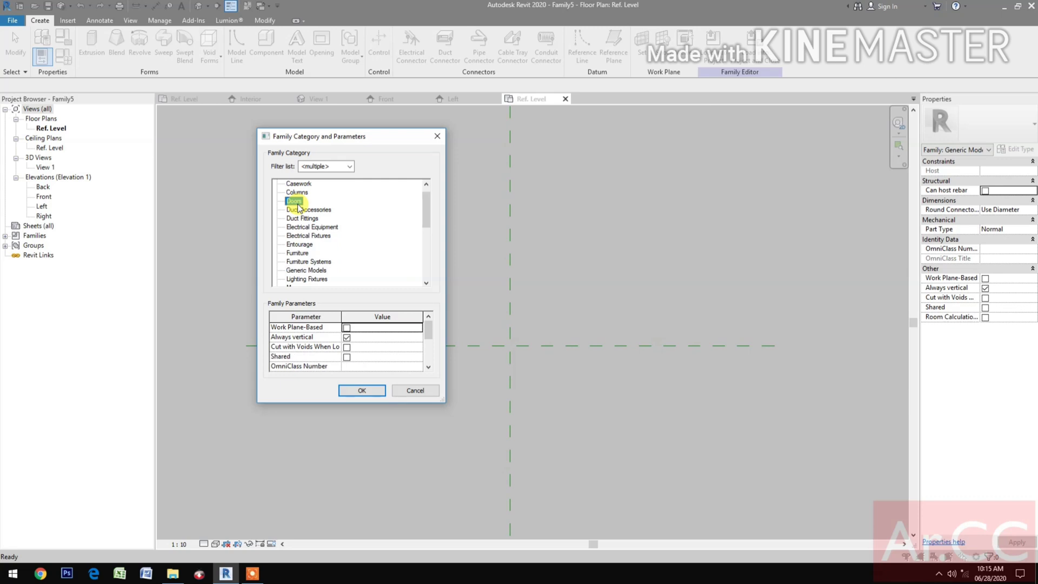
pyautogui.click(349, 336)
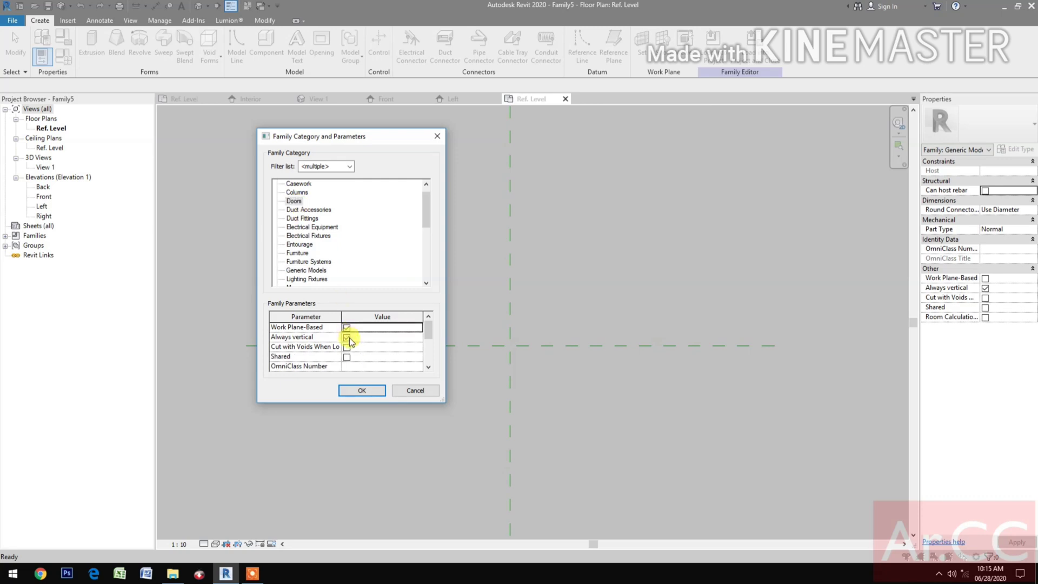
pyautogui.click(348, 338)
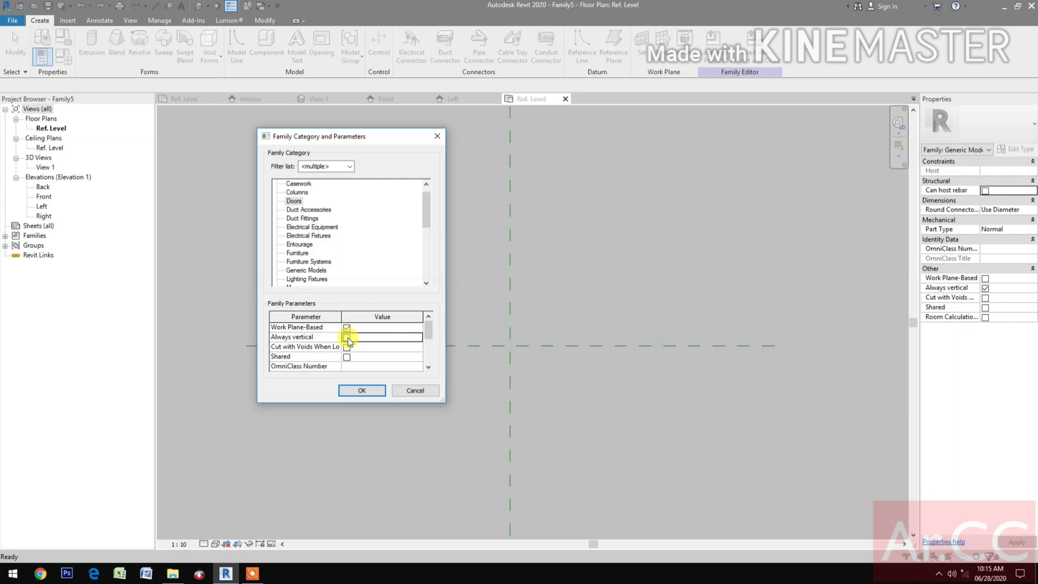
pyautogui.click(362, 390)
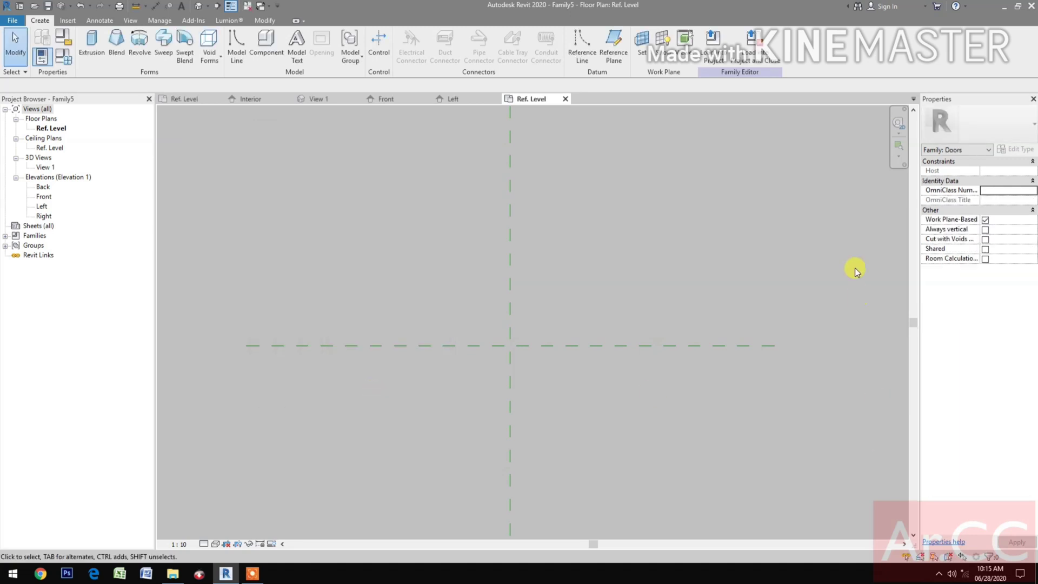
# Step: Draw a short vertical reference plane about 661 mm left of the Center (Left/Right) plane, crossing the horizontal center plane
pyautogui.click(624, 50)
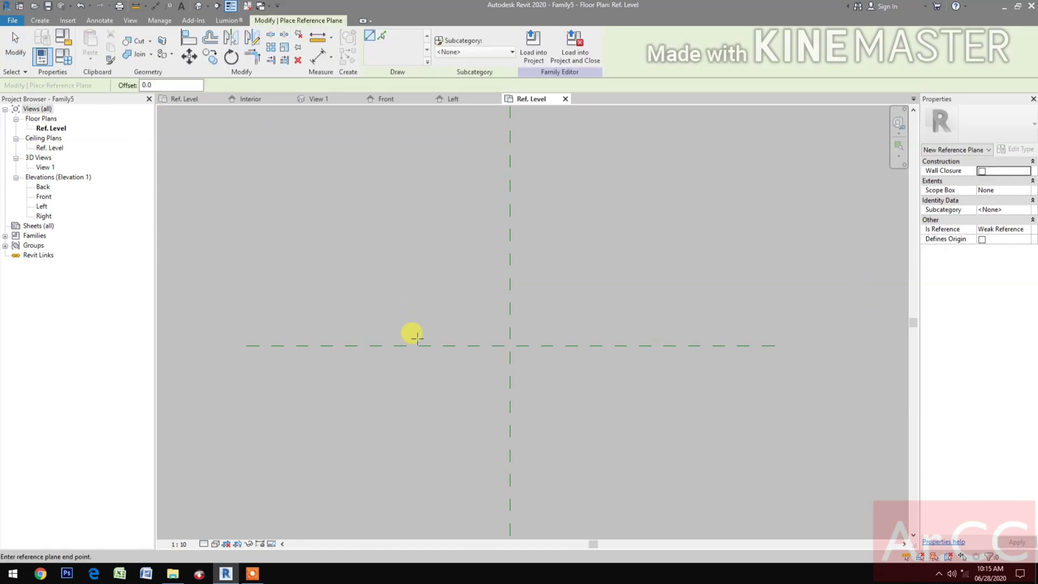
pyautogui.click(422, 307)
pyautogui.click(418, 386)
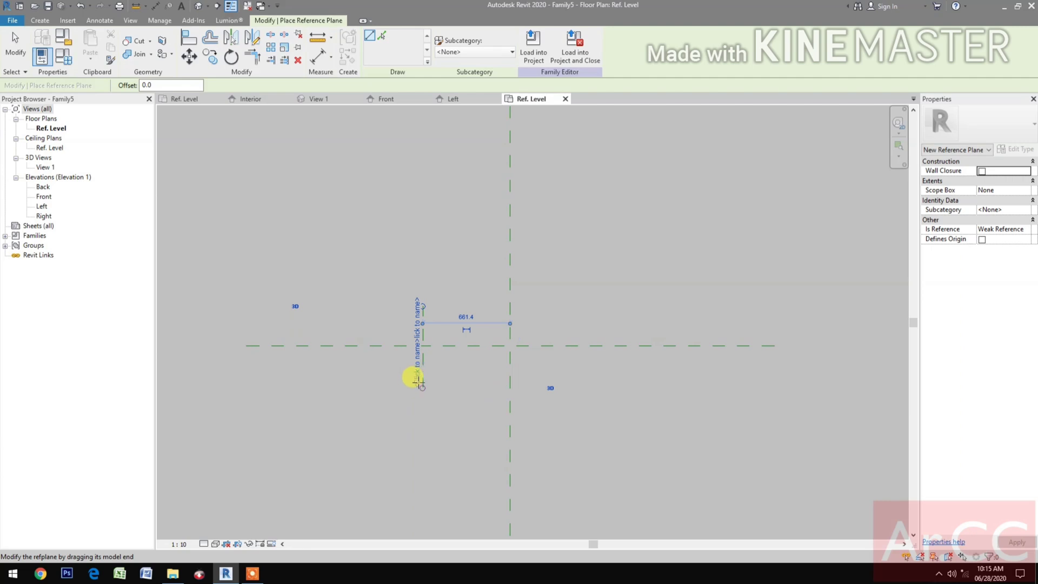
pyautogui.press('Escape')
pyautogui.press('Escape')
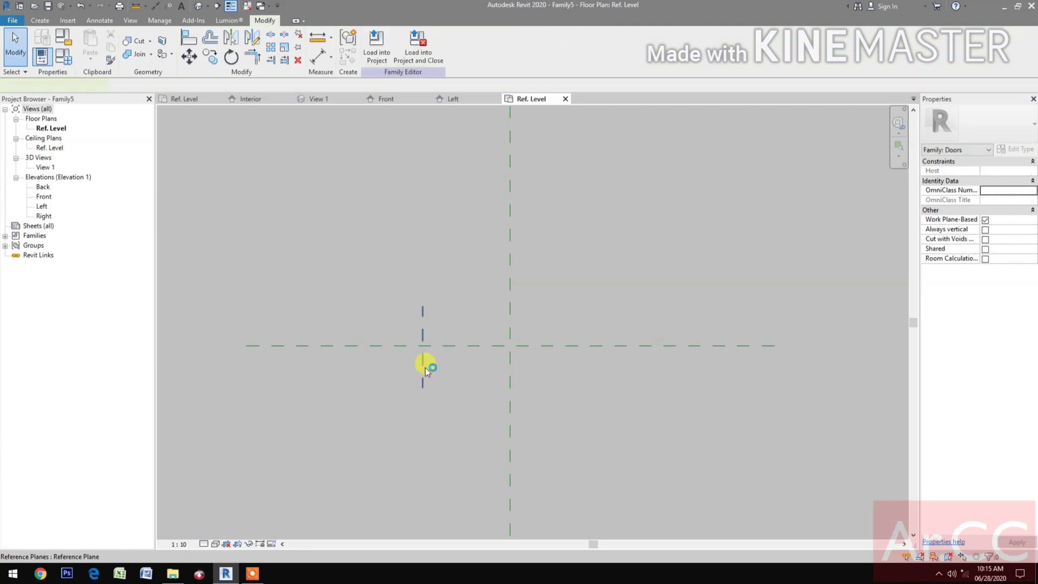
# Step: Mirror the new vertical reference plane about the Center (Left/Right) plane
pyautogui.click(423, 370)
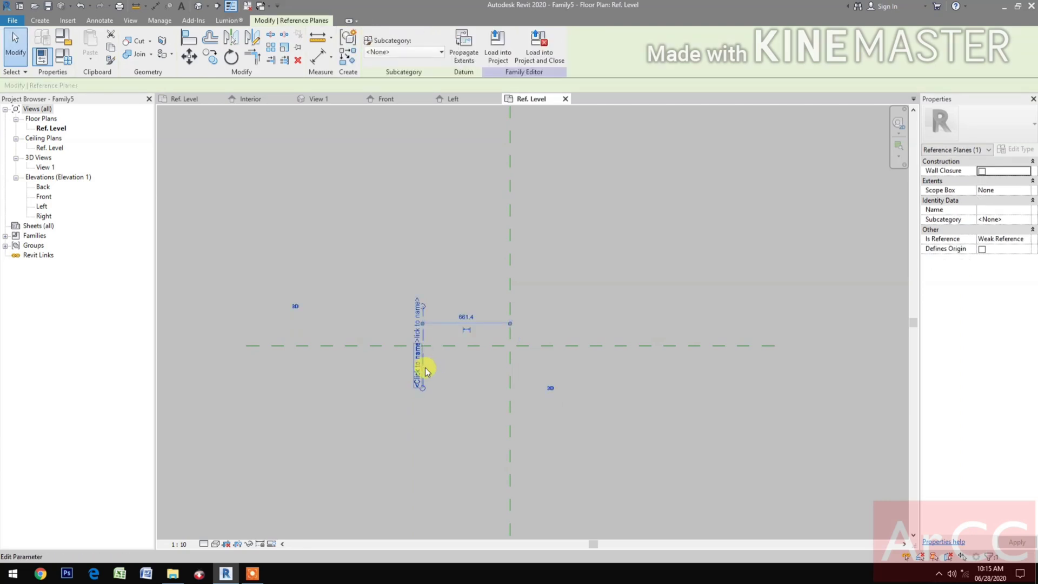
pyautogui.press('m')
pyautogui.press('m')
pyautogui.click(510, 295)
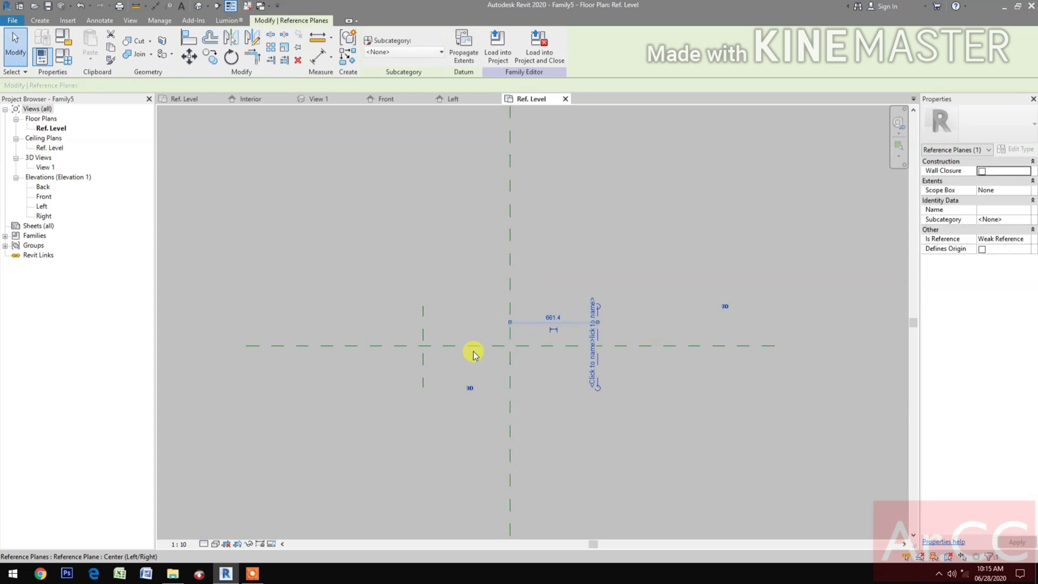
# Step: Place an aligned dimension string across the three vertical reference planes and make its two segments equal
pyautogui.press('d')
pyautogui.press('i')
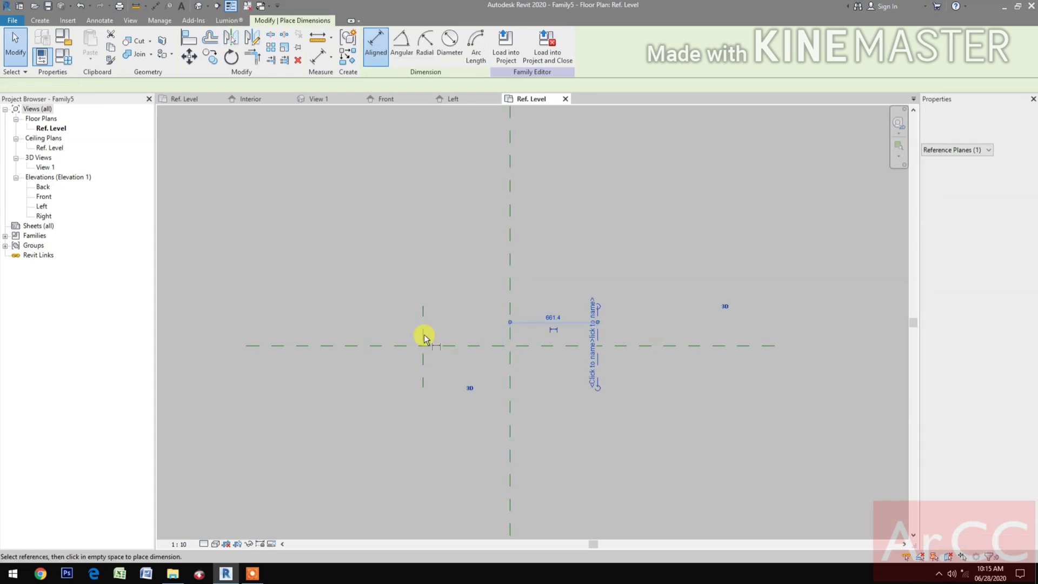
pyautogui.click(422, 323)
pyautogui.click(510, 317)
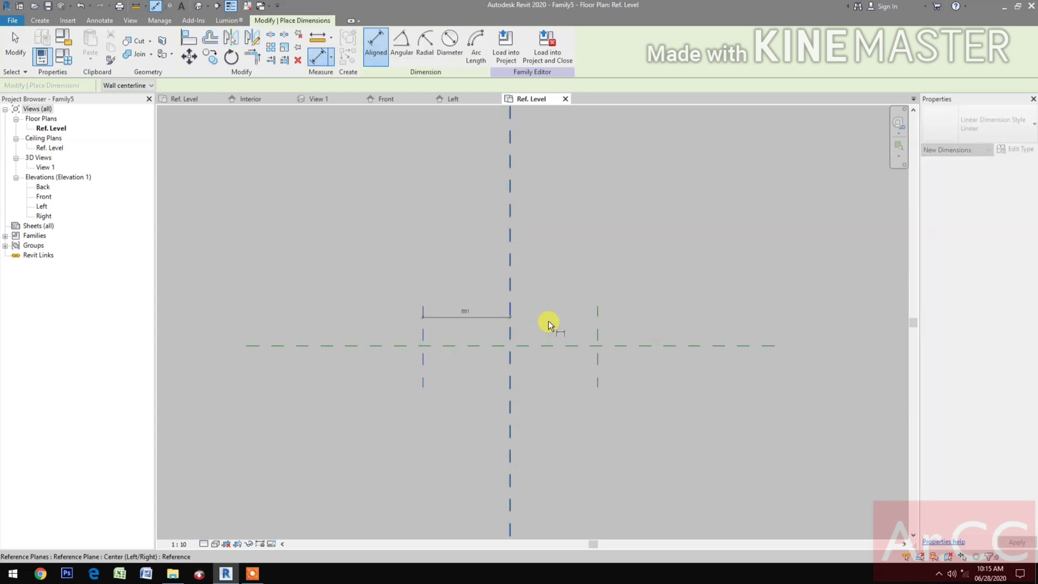
pyautogui.click(597, 319)
pyautogui.click(620, 280)
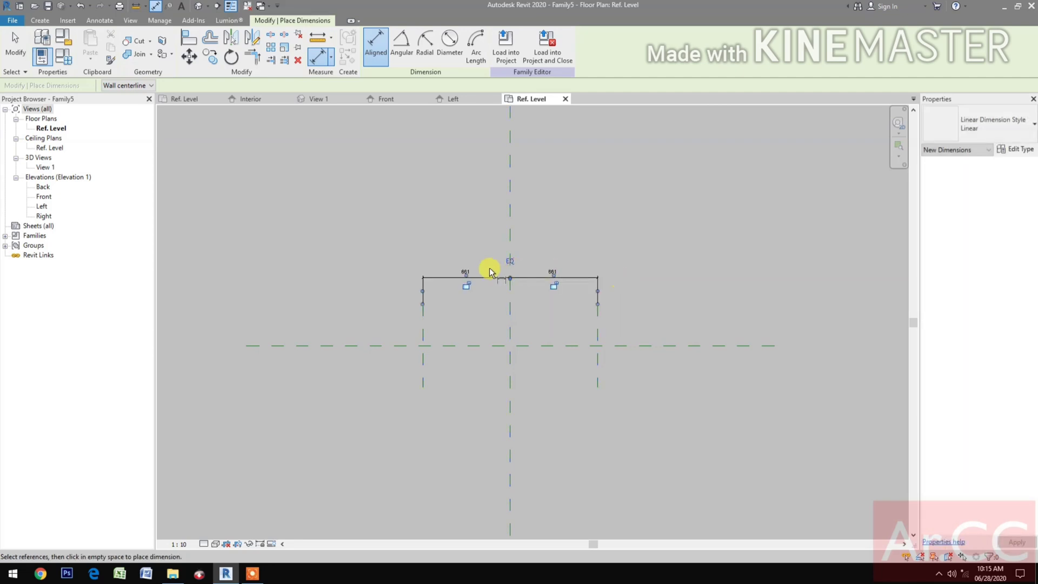
# Step: Dimension the overall distance between the two outer vertical reference planes and label it with the Width parameter
pyautogui.click(423, 325)
pyautogui.click(596, 328)
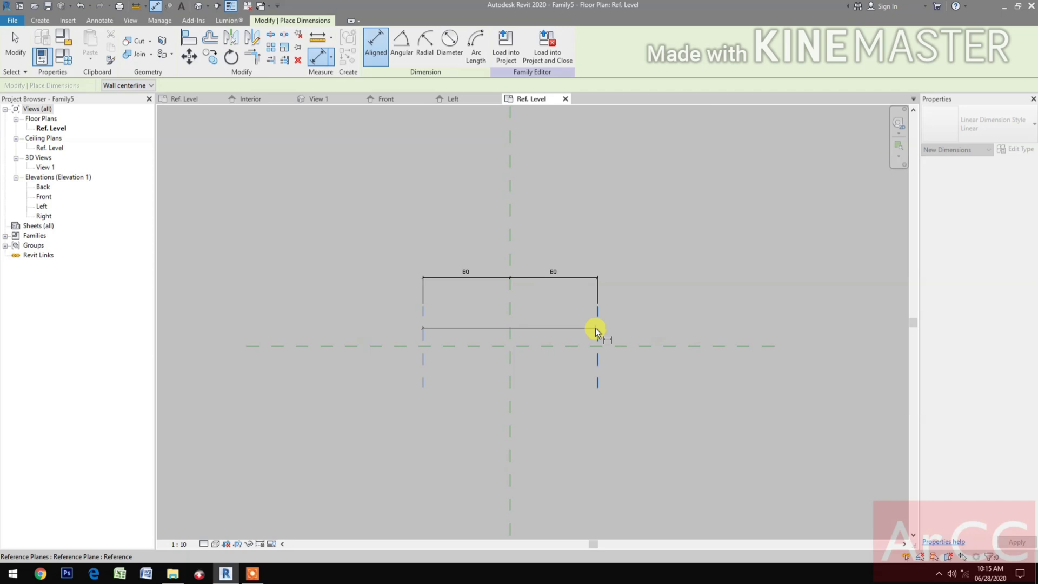
pyautogui.click(621, 260)
pyautogui.press('Escape')
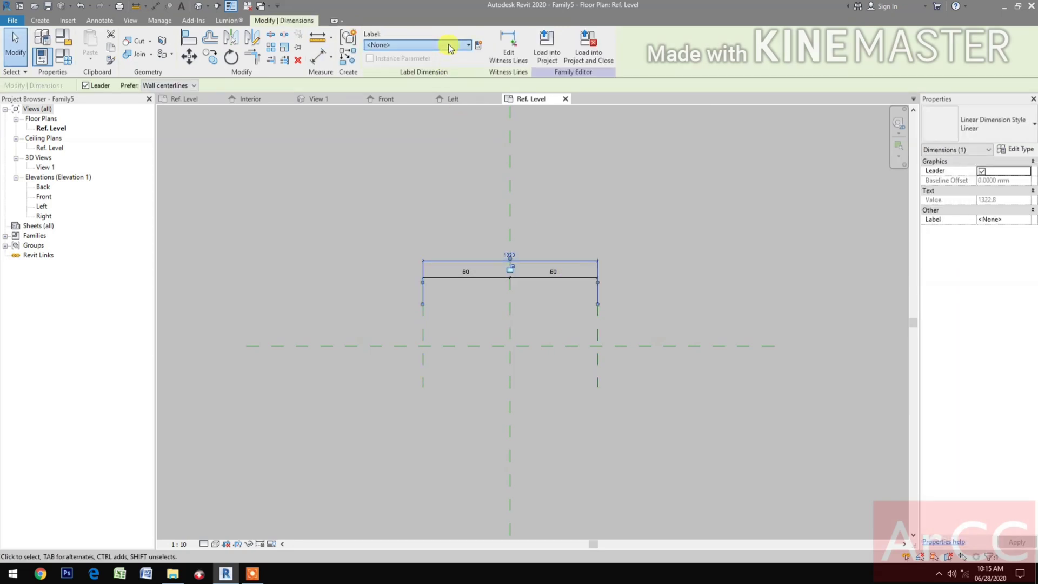
pyautogui.click(448, 46)
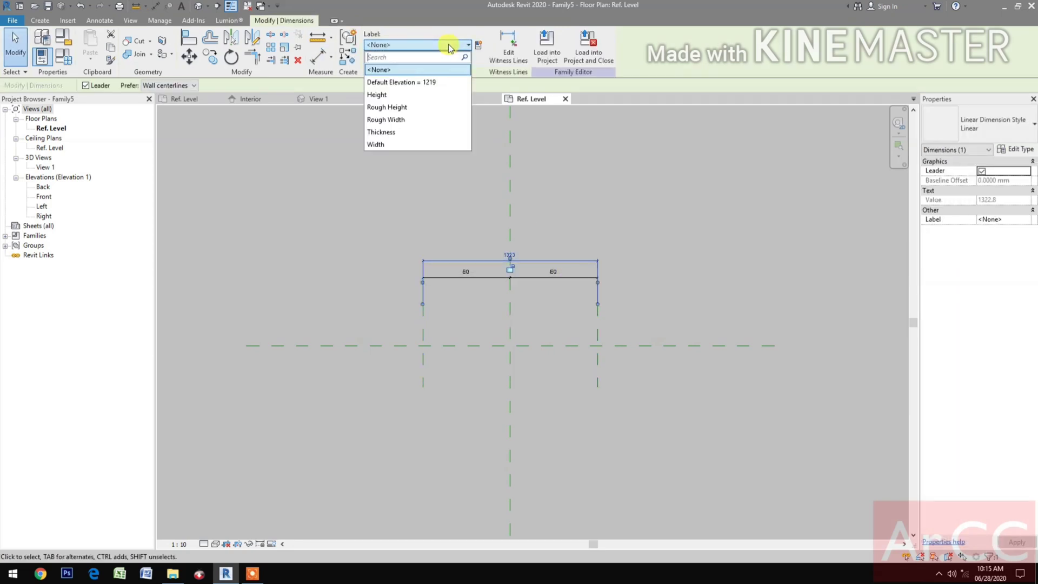
pyautogui.click(384, 145)
pyautogui.click(398, 424)
# Step: Draw a horizontal reference plane about 79 mm above the Center (Front/Back) plane, extending past both outer vertical planes
pyautogui.scroll(2, 459, 378)
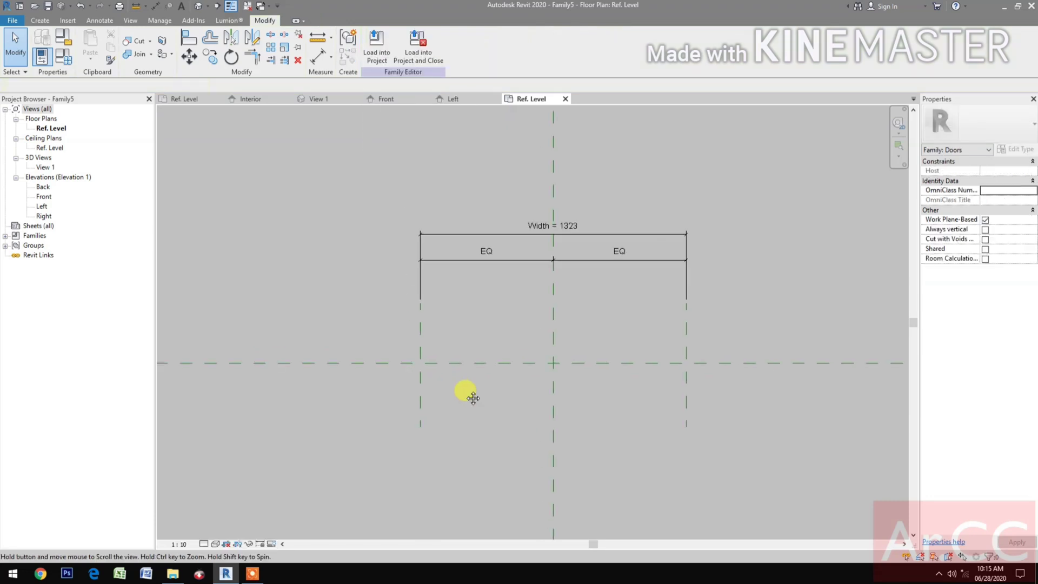
pyautogui.moveTo(473, 398); pyautogui.dragTo(466, 393, button='middle')
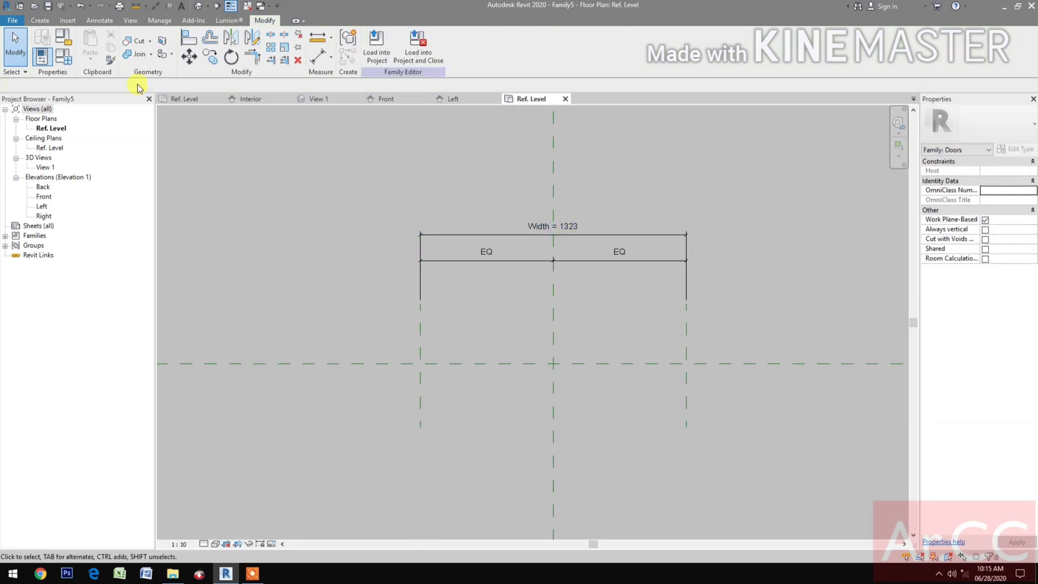
pyautogui.click(42, 21)
pyautogui.click(614, 47)
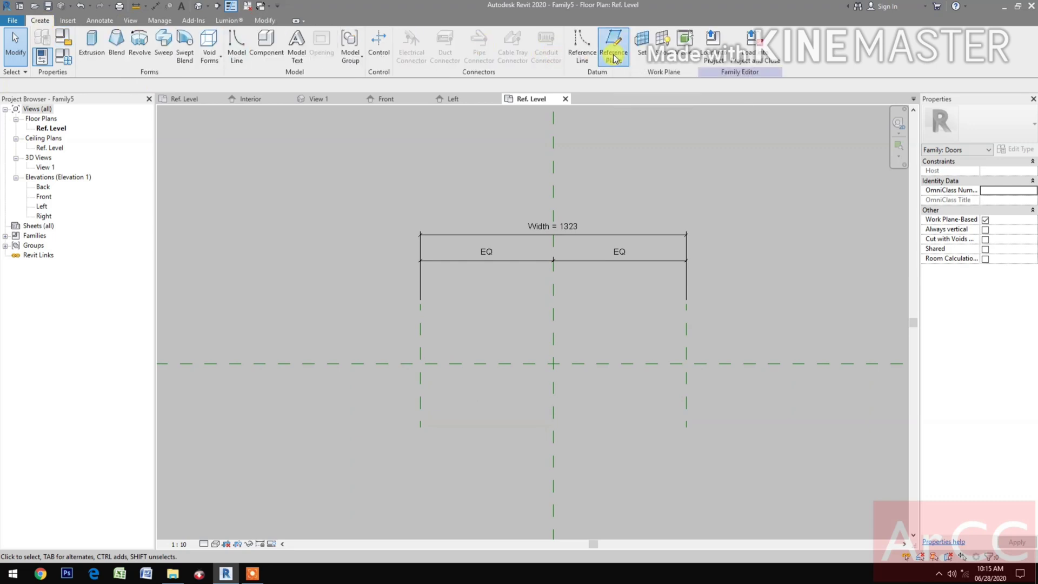
pyautogui.click(378, 347)
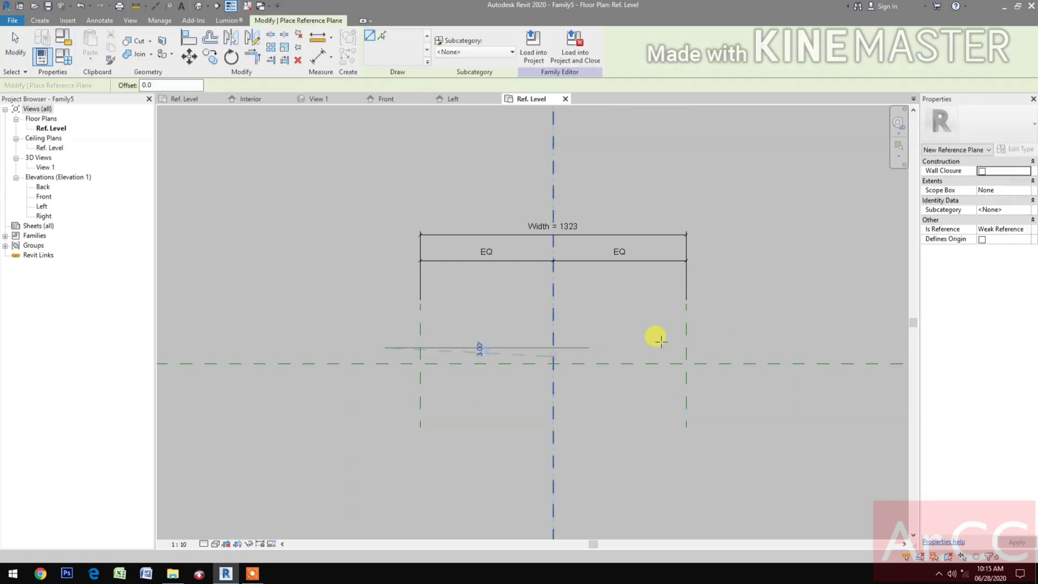
pyautogui.click(754, 346)
pyautogui.press('Escape')
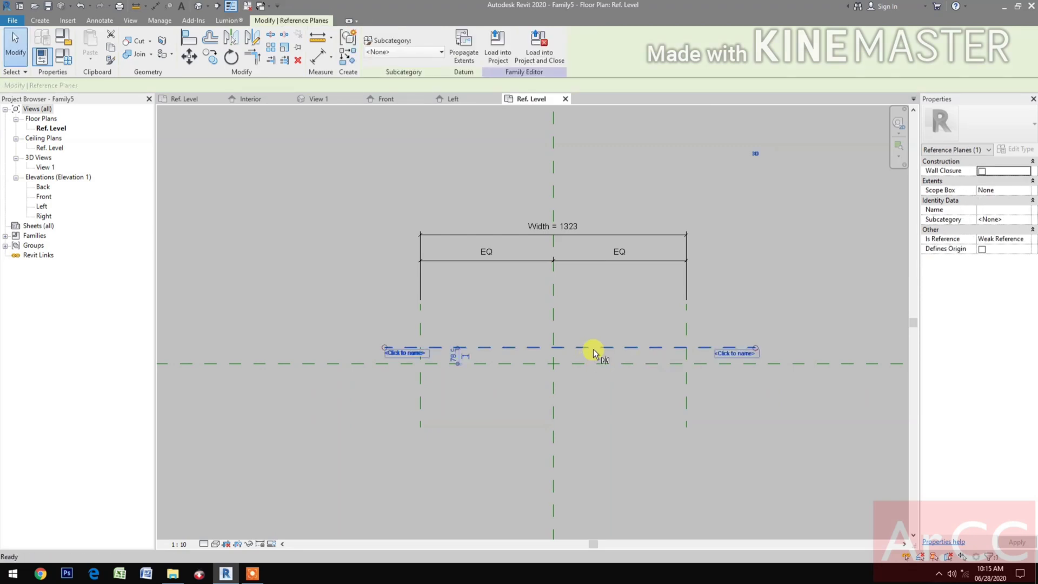
# Step: Mirror the new horizontal reference plane about the Center (Front/Back) plane
pyautogui.press('m')
pyautogui.press('m')
pyautogui.click(604, 365)
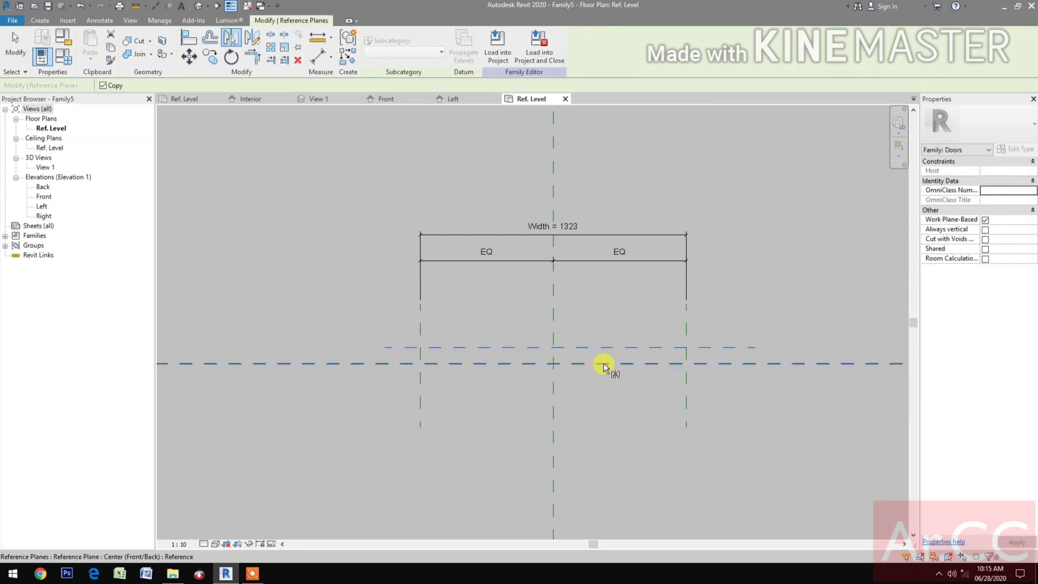
pyautogui.click(493, 436)
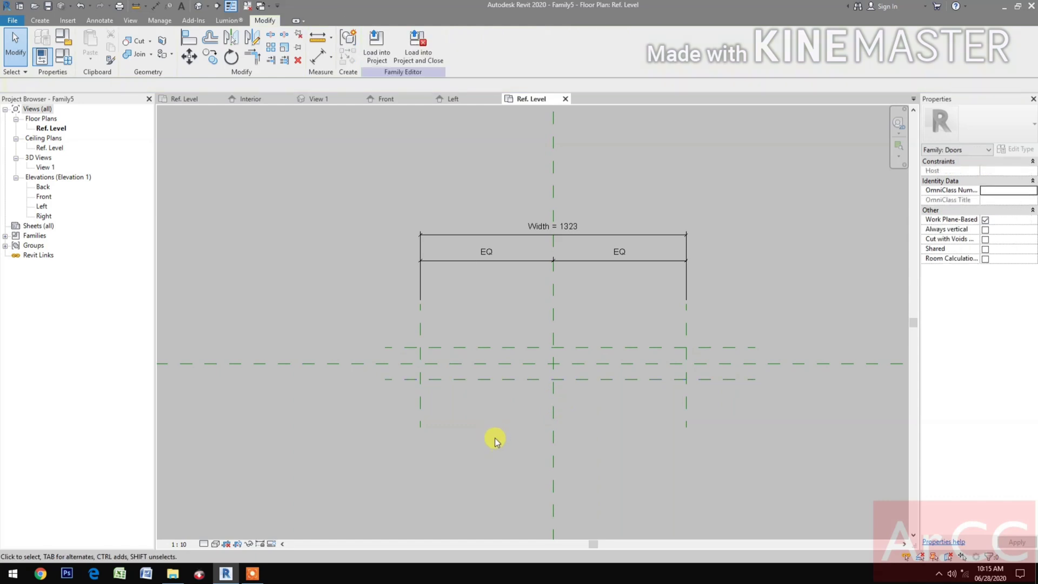
# Step: Place an aligned dimension string across the three horizontal reference planes at their left ends and make its segments equal
pyautogui.press('d')
pyautogui.press('i')
pyautogui.click(404, 380)
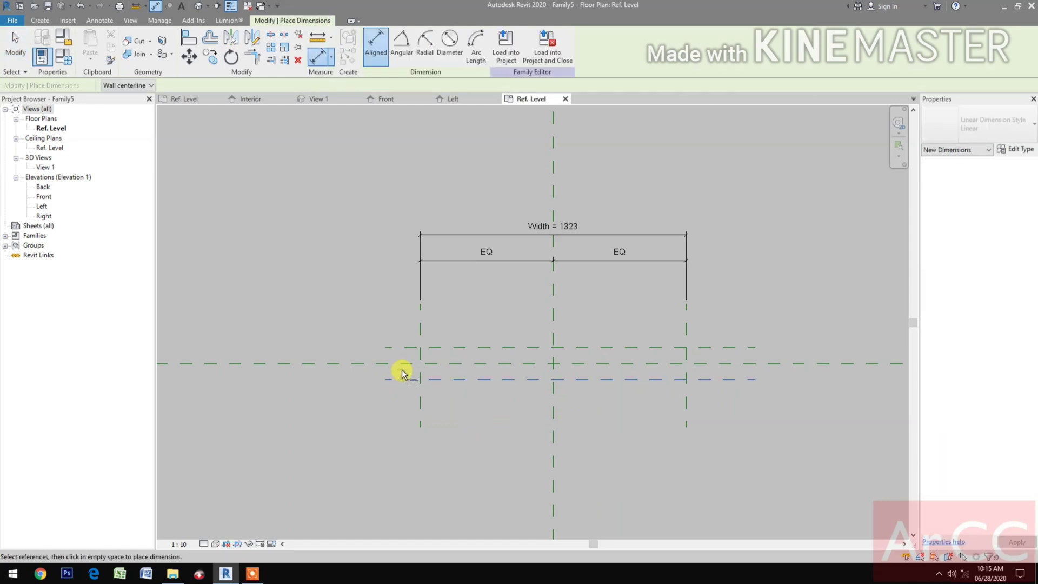
pyautogui.click(405, 364)
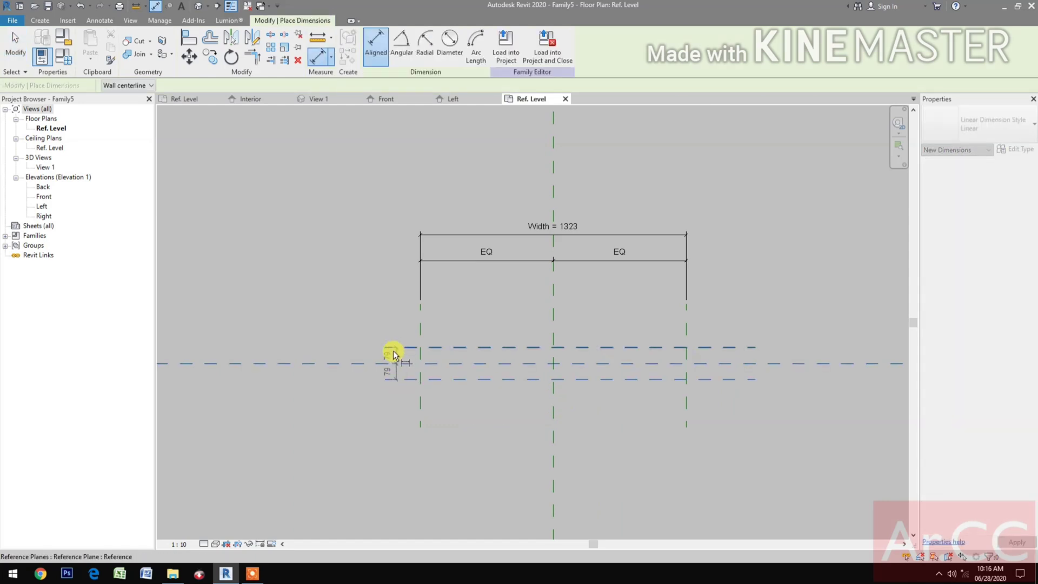
pyautogui.click(365, 427)
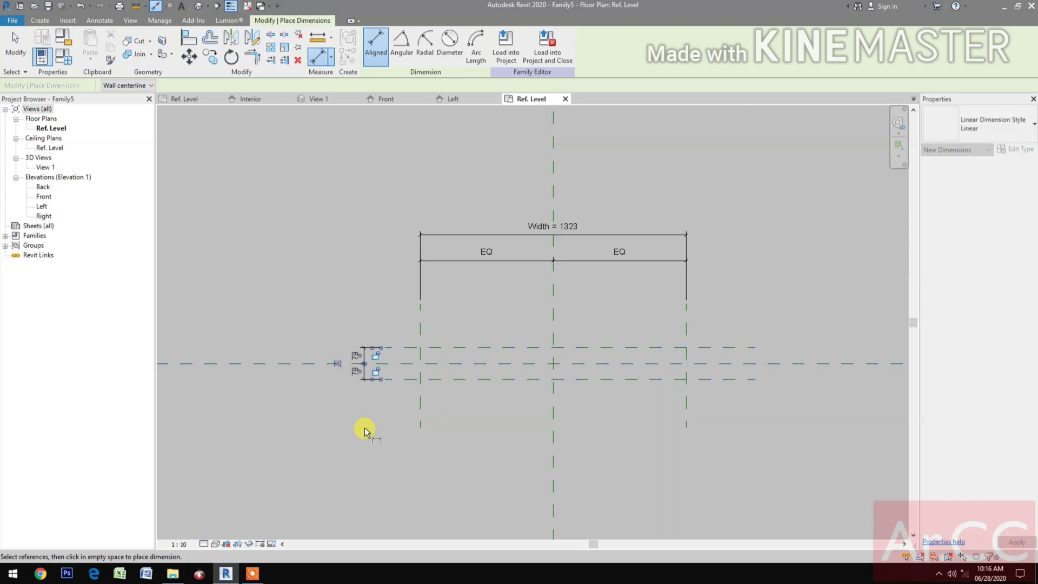
pyautogui.click(337, 363)
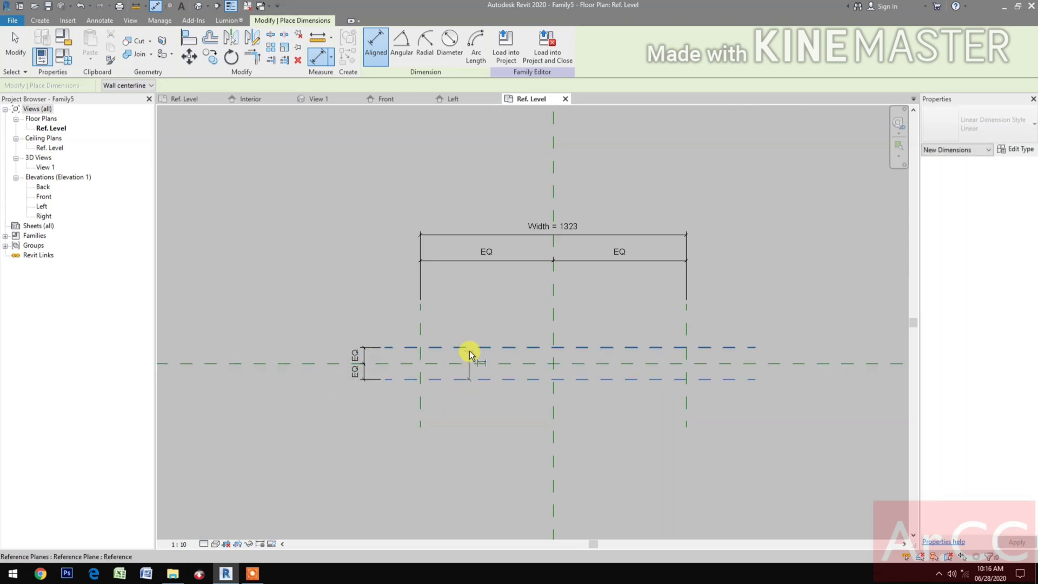
# Step: Dimension the overall distance between the two outer horizontal reference planes and label it with the Thickness parameter
pyautogui.click(469, 348)
pyautogui.click(414, 379)
pyautogui.click(344, 416)
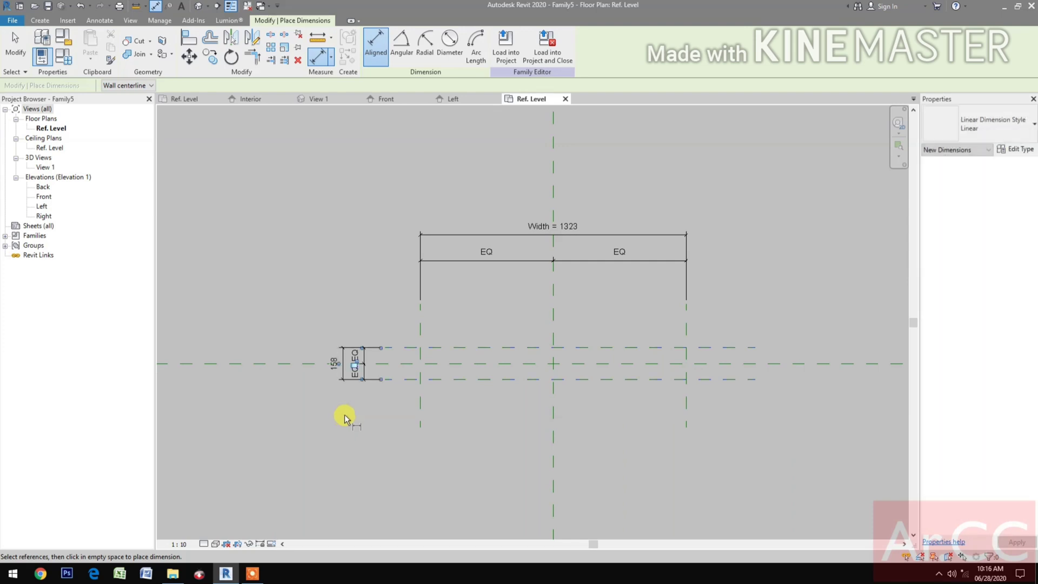
pyautogui.press('Escape')
pyautogui.press('Escape')
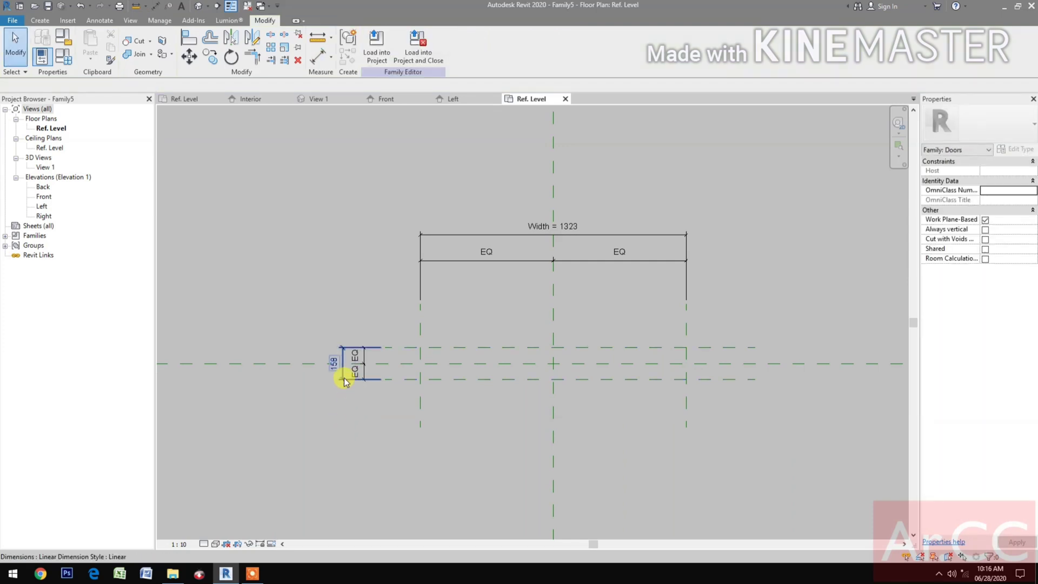
pyautogui.click(344, 380)
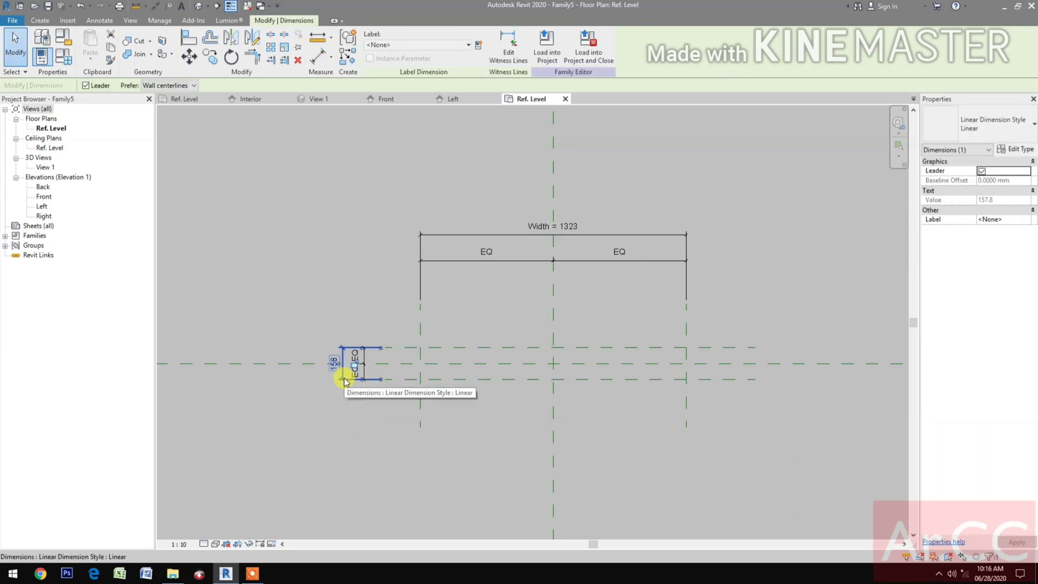
pyautogui.click(458, 47)
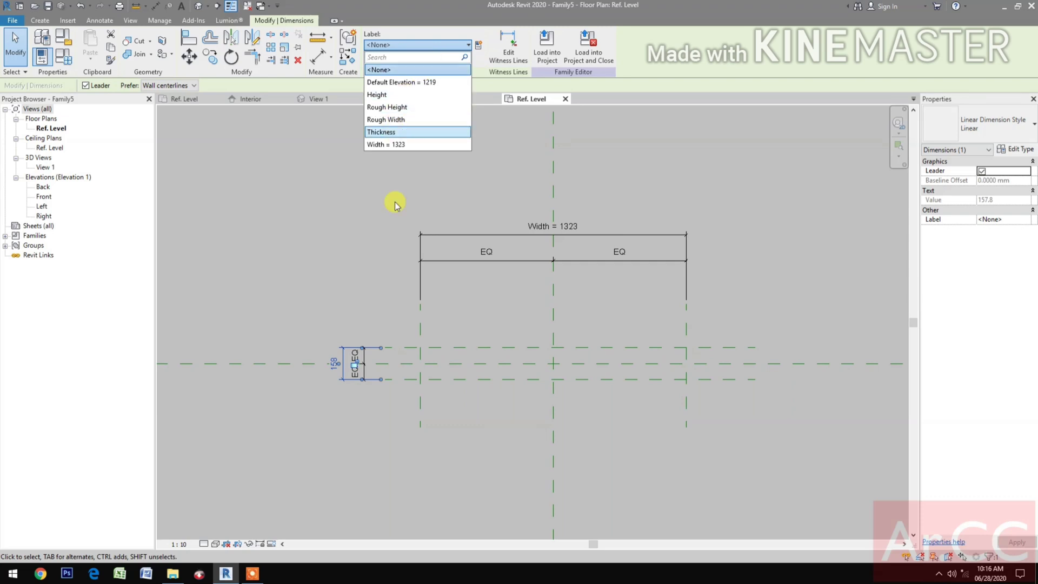
# Step: Set the family type parameters Thickness to 45, Width to 1000 and Height to 2100, and apply them
pyautogui.click(70, 65)
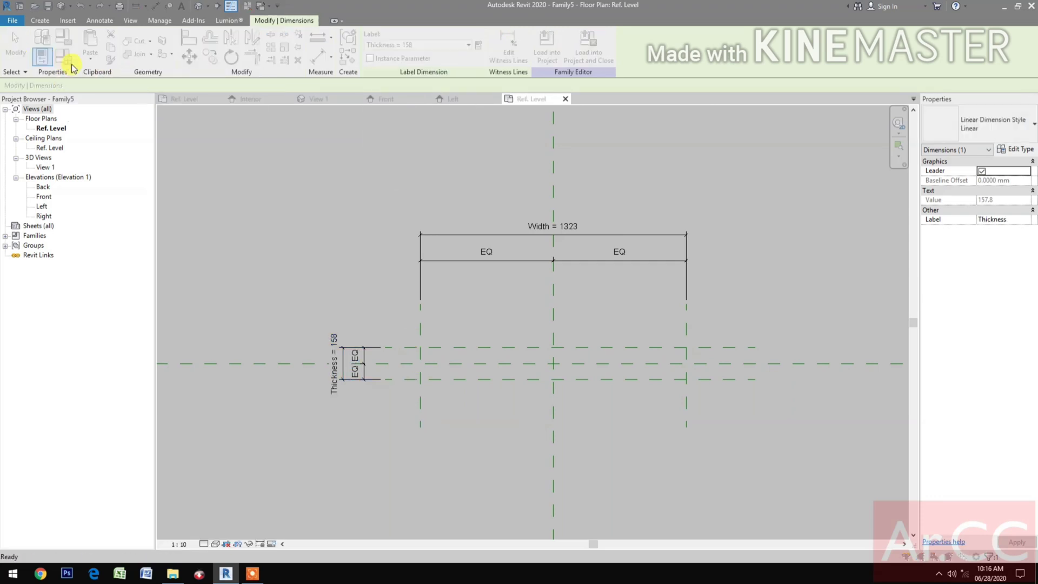
pyautogui.click(202, 266)
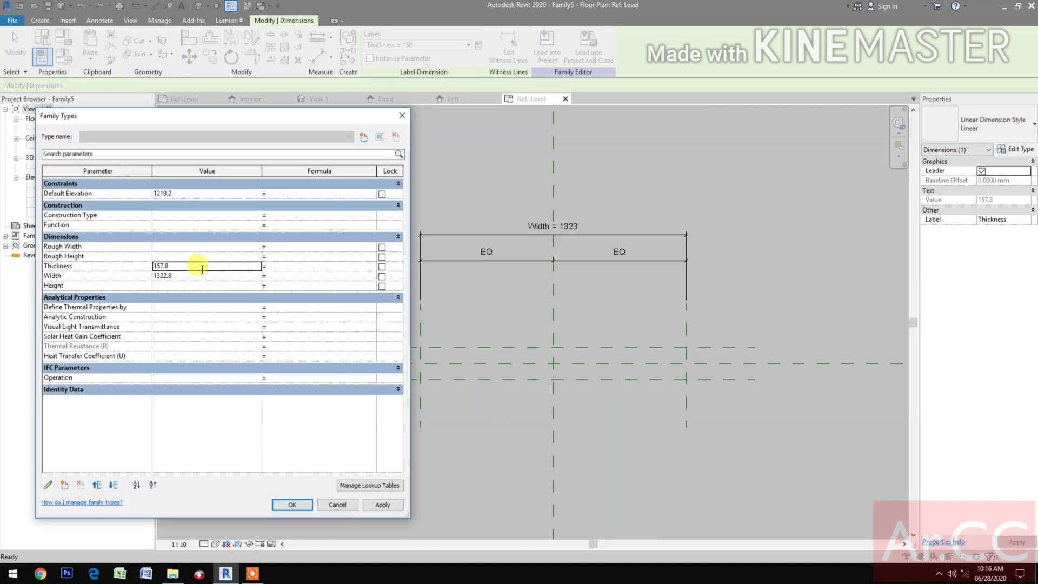
pyautogui.write('45')
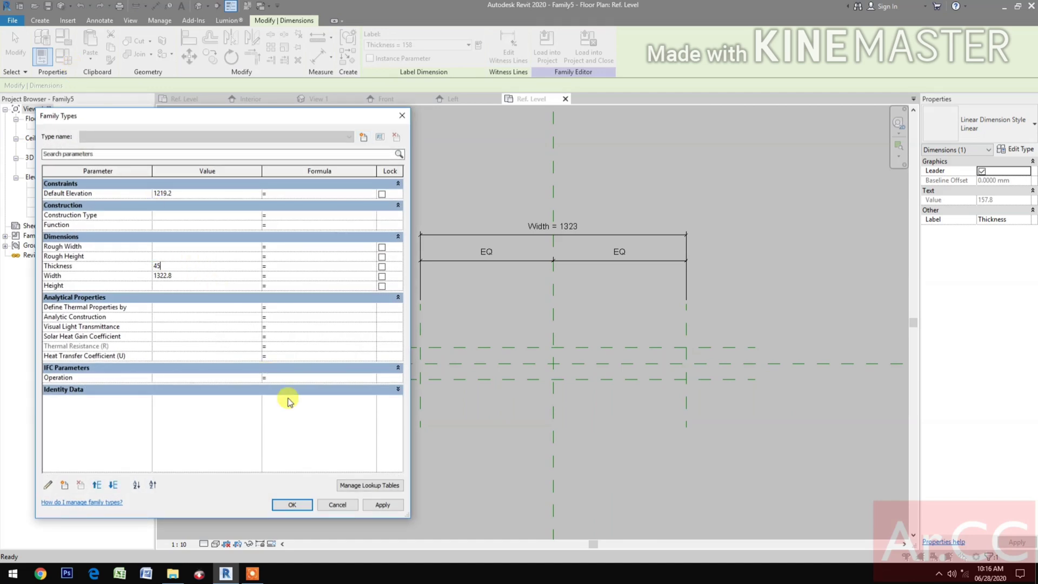
pyautogui.click(221, 276)
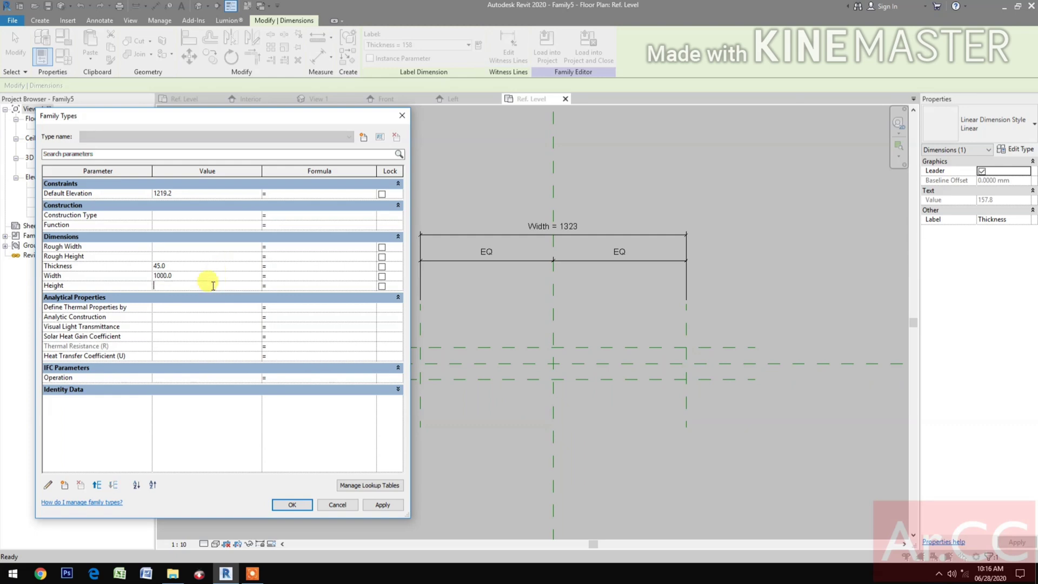
pyautogui.click(212, 284)
pyautogui.write('21000')
pyautogui.click(383, 505)
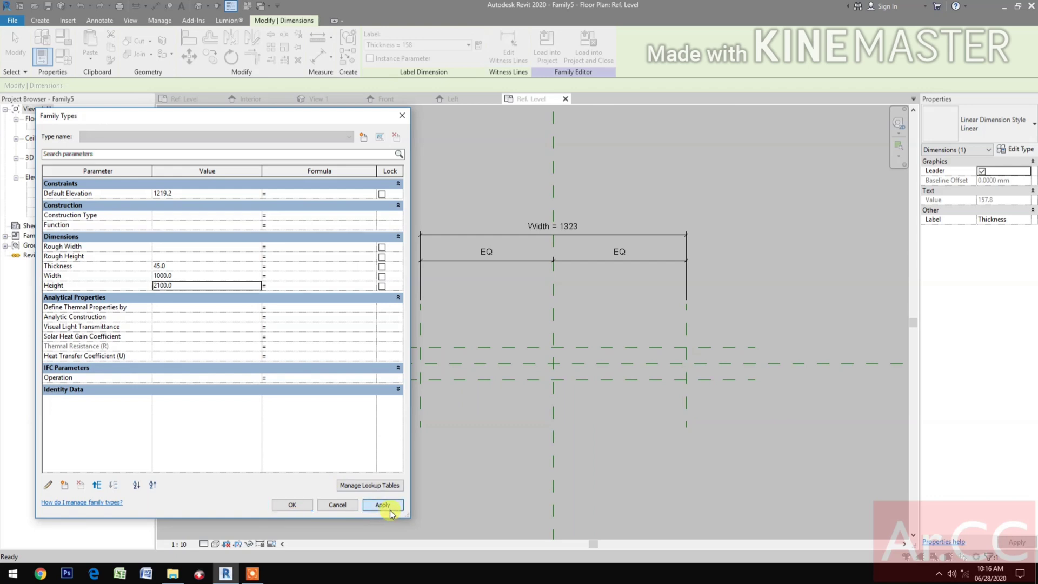
pyautogui.click(293, 505)
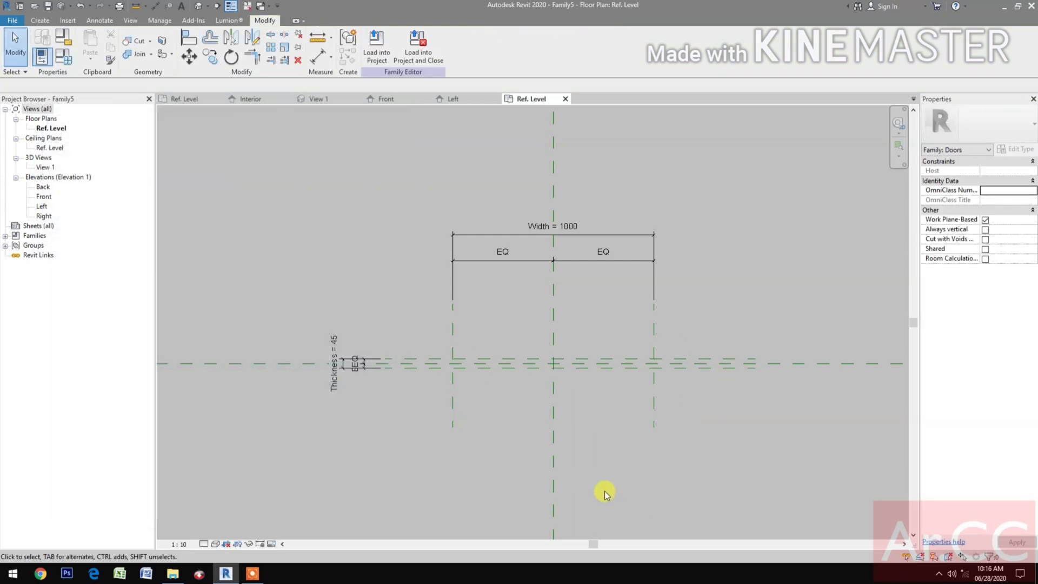
# Step: Start an extrusion and sketch a rectangle about 900 by 320 mm around the center planes, between the outer vertical planes
pyautogui.click(38, 20)
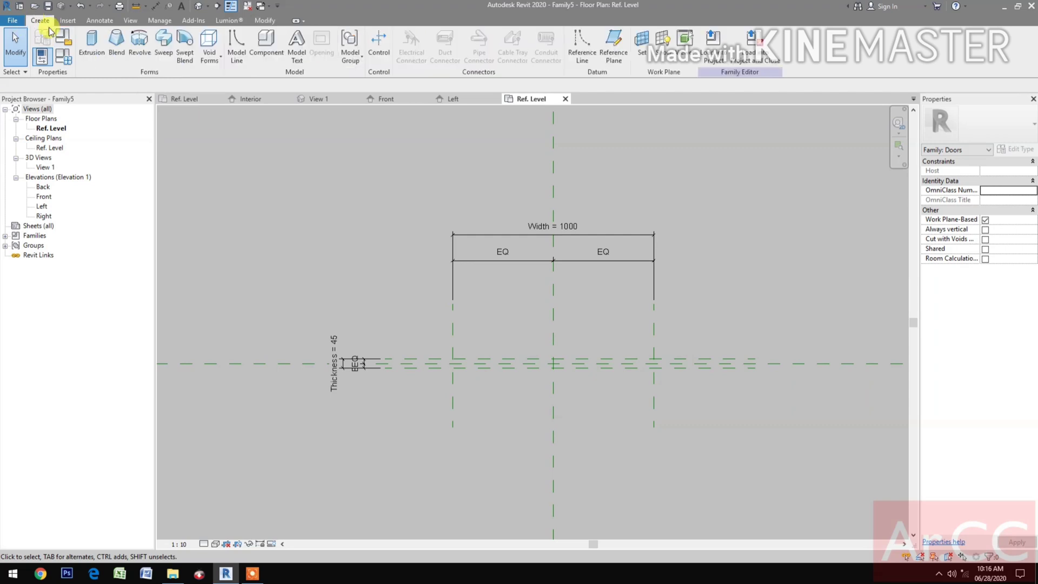
pyautogui.click(92, 43)
pyautogui.click(405, 36)
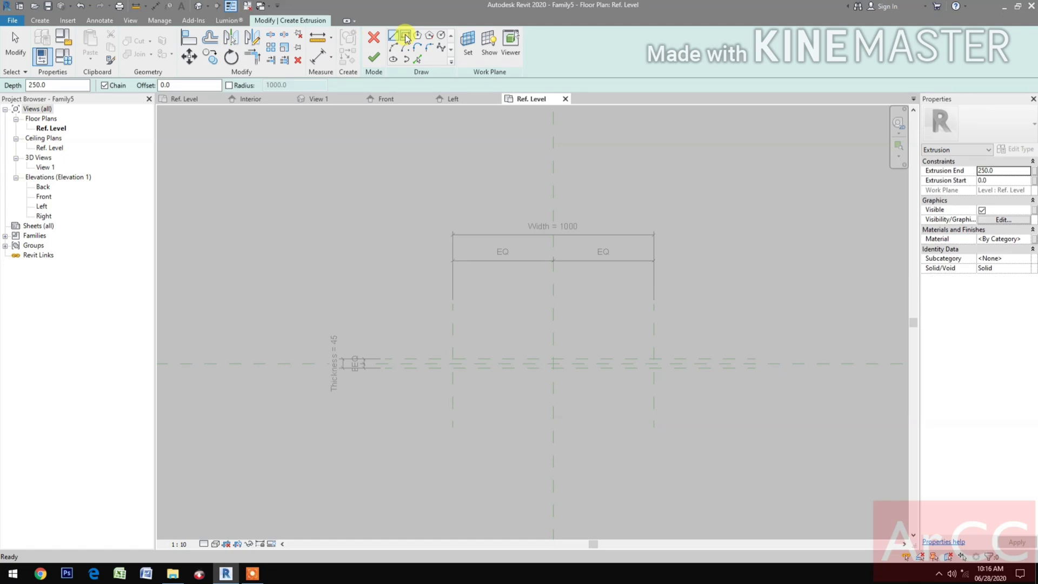
pyautogui.click(466, 329)
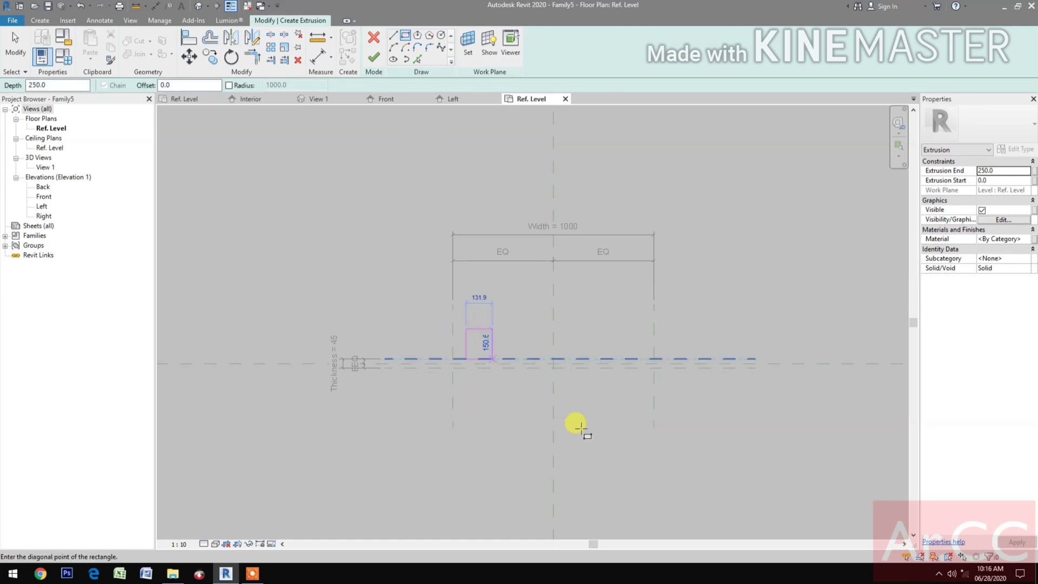
pyautogui.click(647, 392)
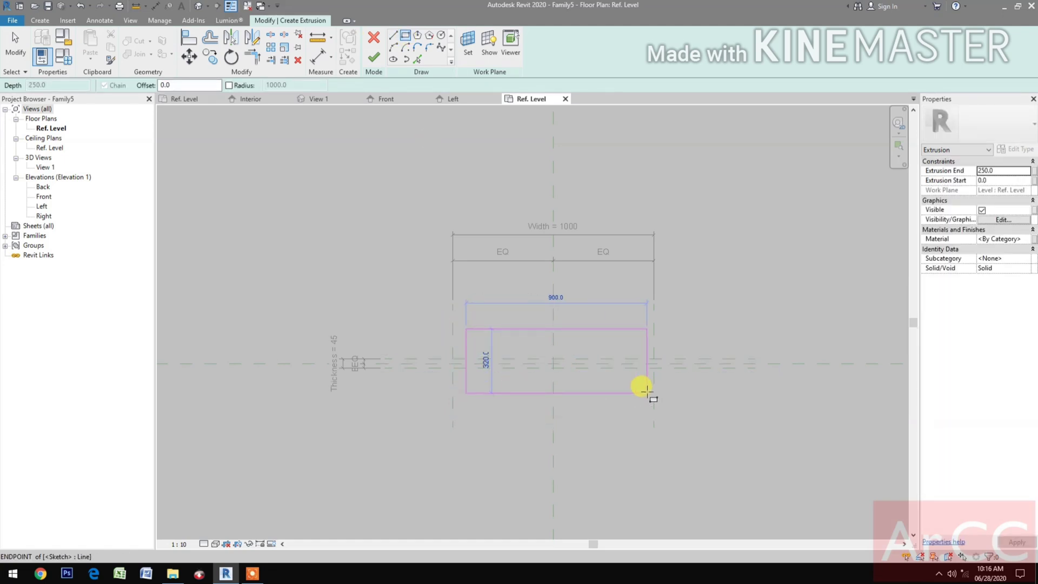
# Step: Align the rectangle's two short vertical edges to the outer vertical reference planes and lock them
pyautogui.click(188, 46)
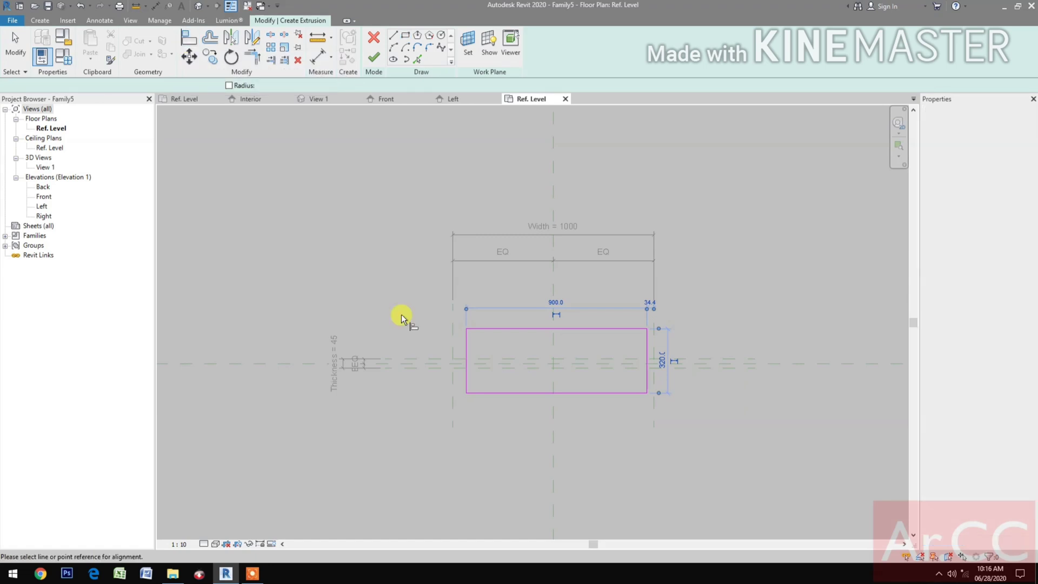
pyautogui.click(453, 323)
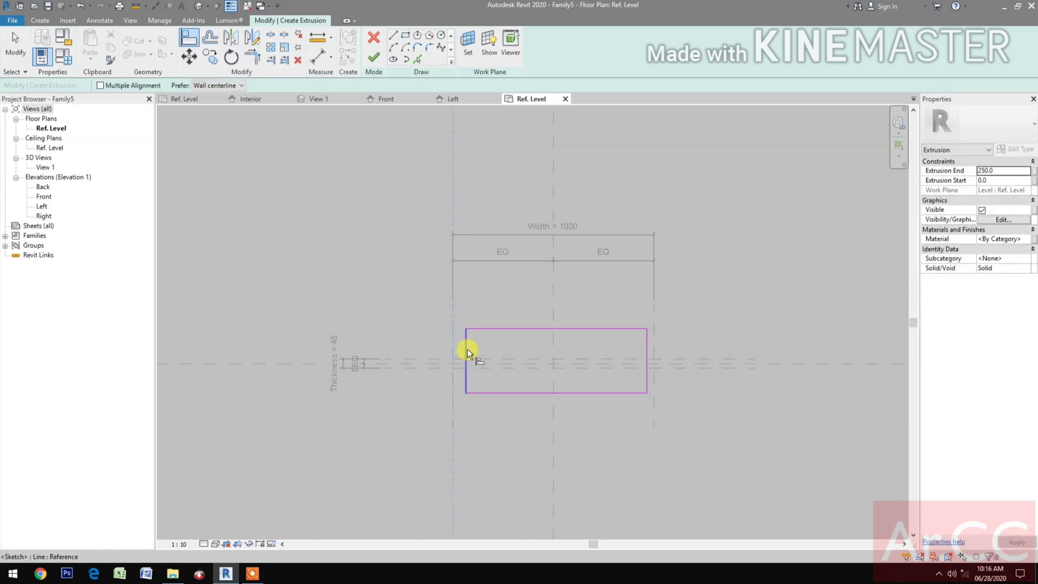
pyautogui.click(467, 349)
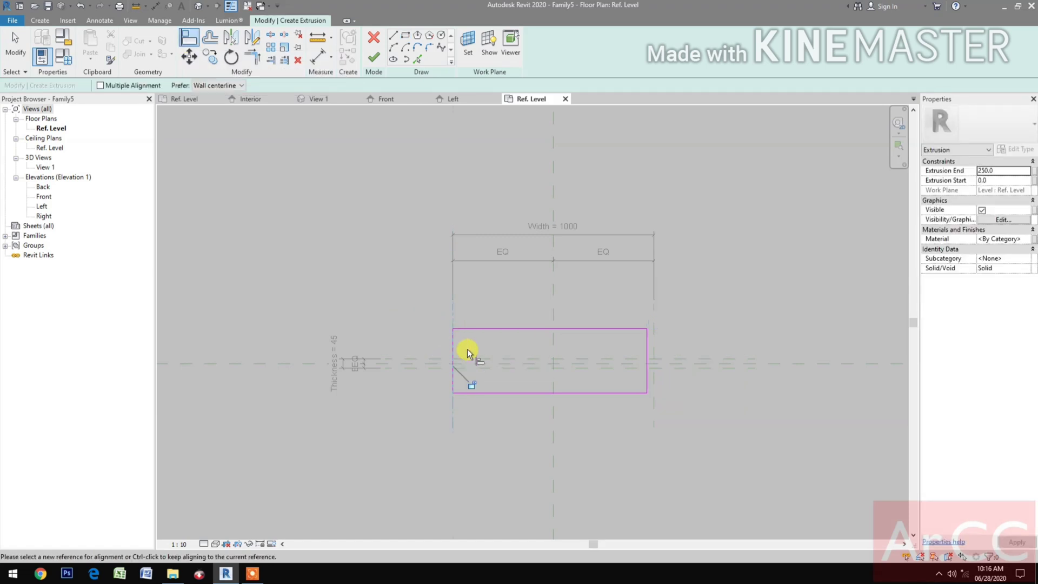
pyautogui.click(651, 309)
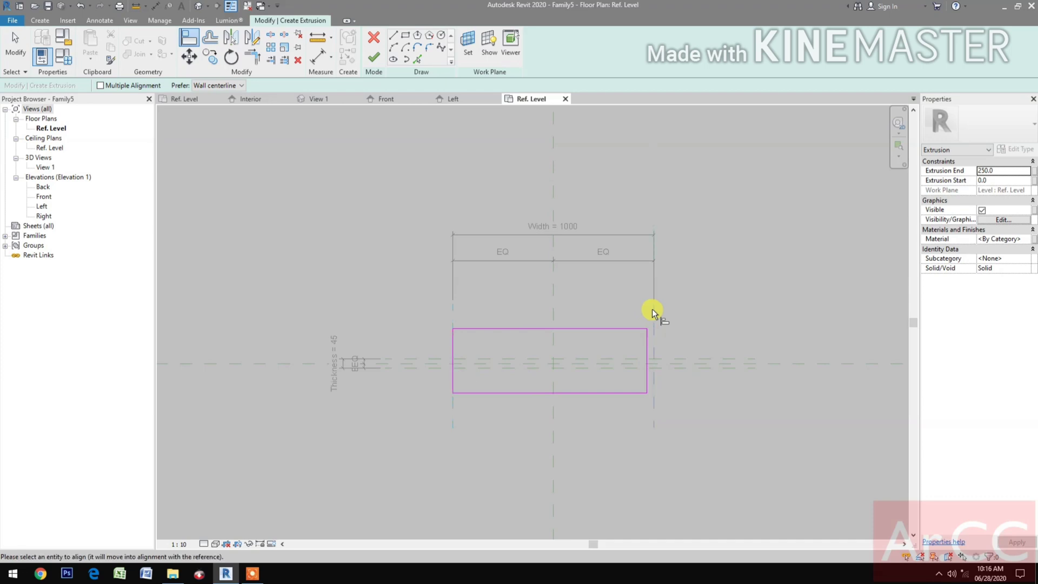
pyautogui.click(645, 342)
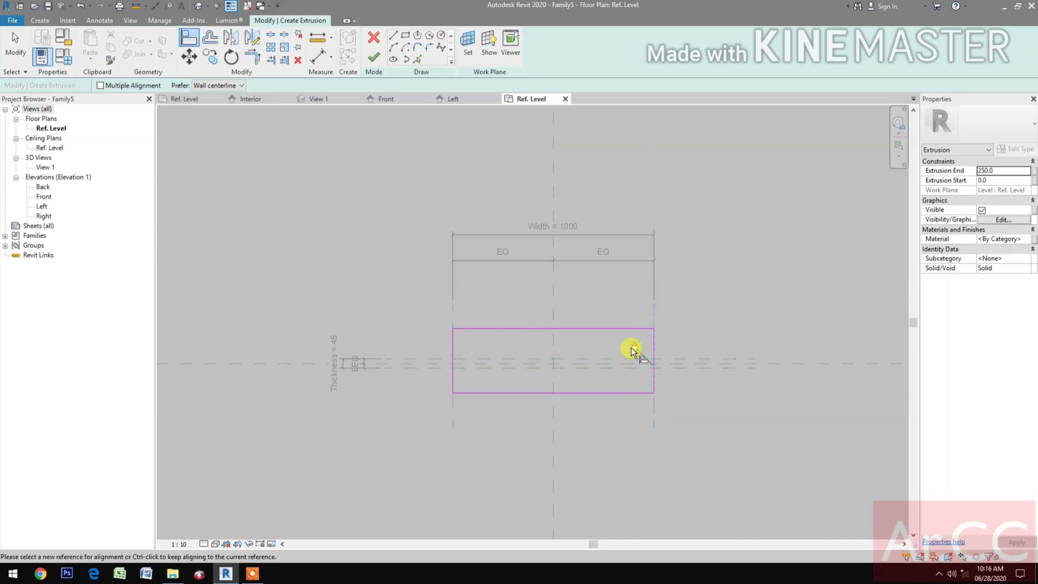
# Step: Align and lock the rectangle's two long edges to the outer horizontal reference planes, and finish the extrusion
pyautogui.click(421, 368)
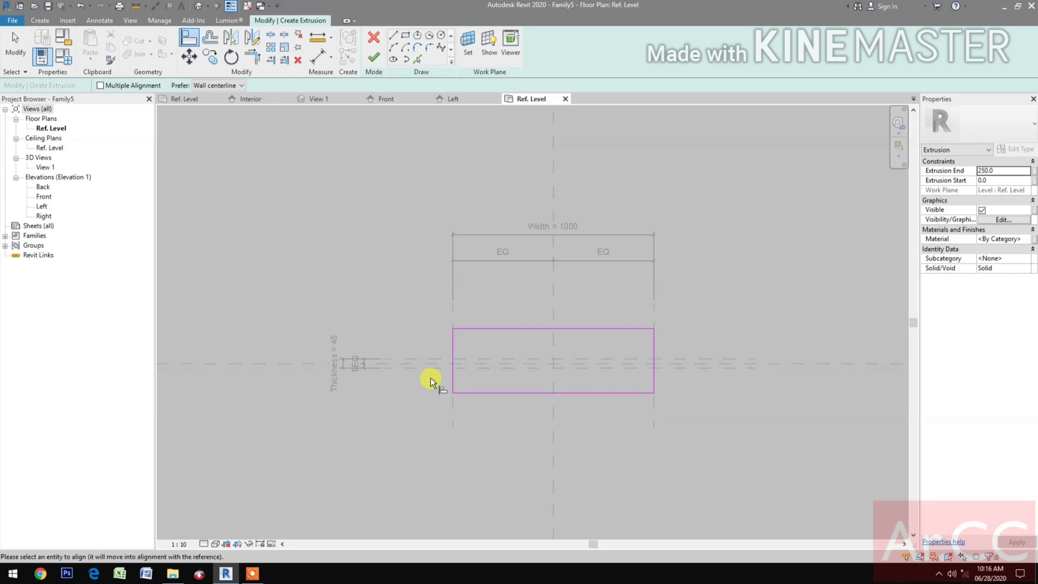
pyautogui.click(491, 391)
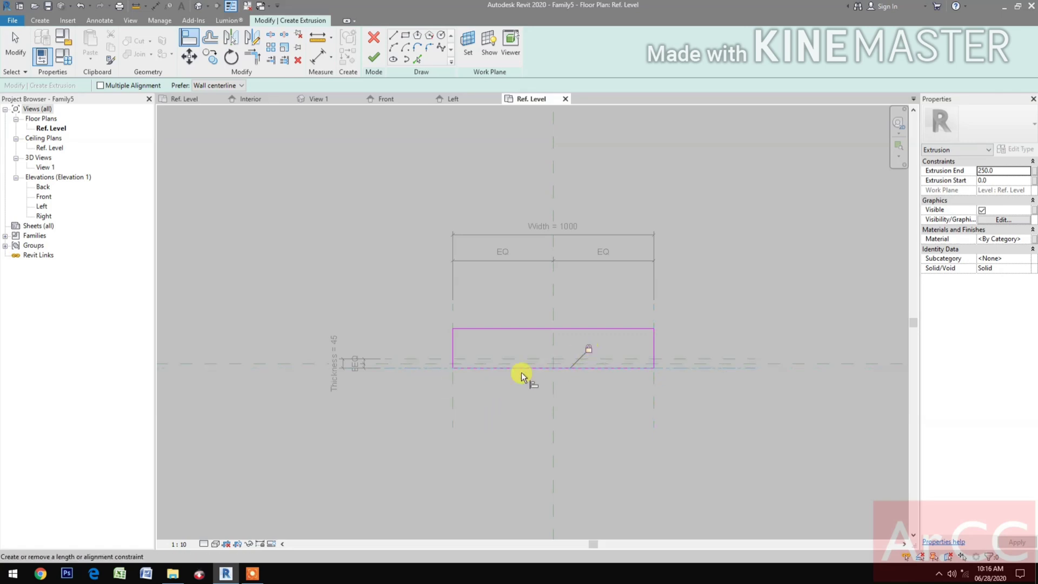
pyautogui.click(443, 362)
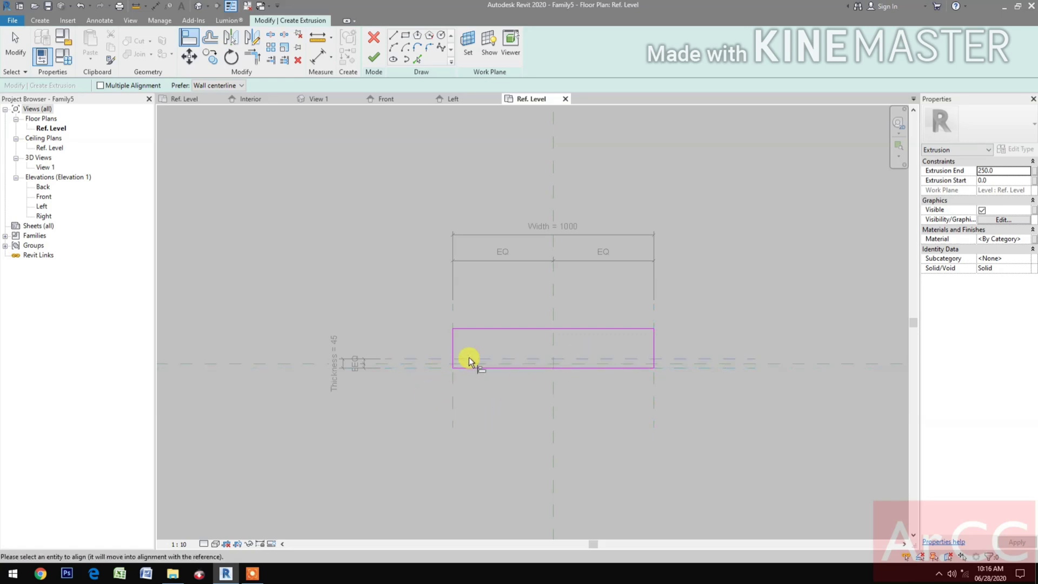
pyautogui.click(524, 330)
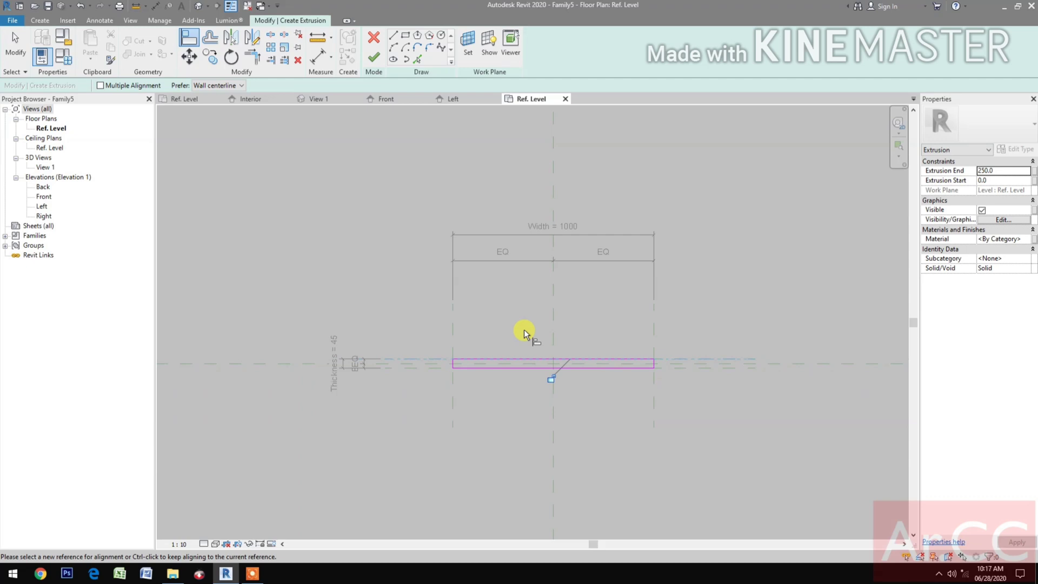
pyautogui.click(551, 379)
pyautogui.click(369, 59)
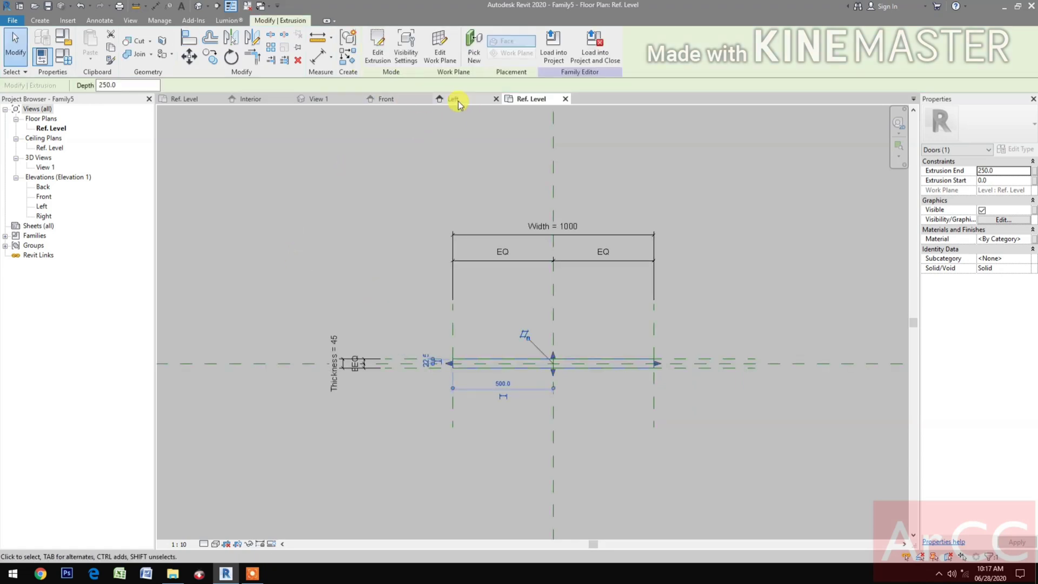
# Step: In the Front elevation, draw a horizontal reference plane about 2214 mm above Ref. Level, crossing all three vertical planes
pyautogui.click(386, 100)
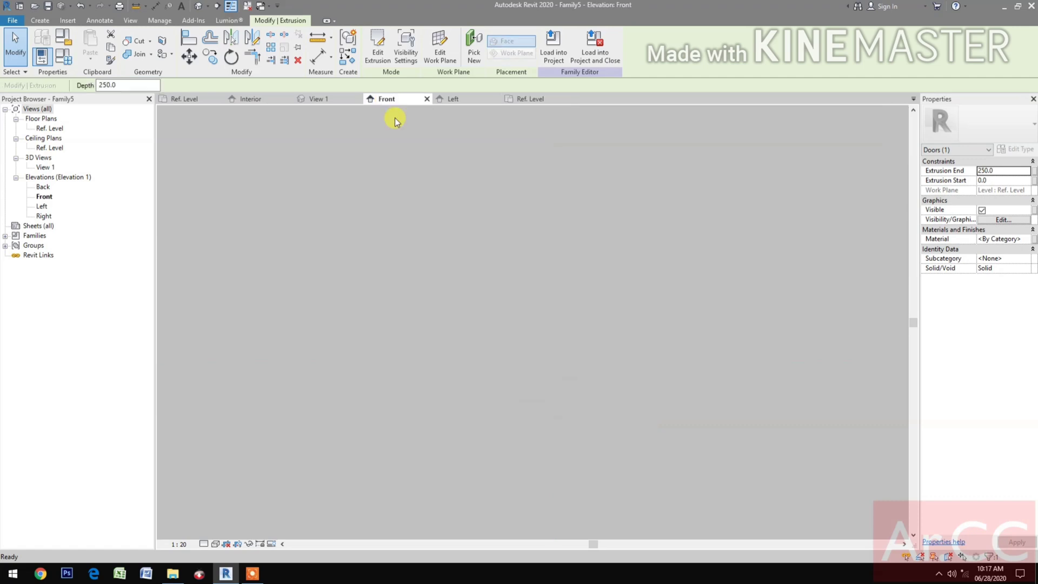
pyautogui.click(605, 481)
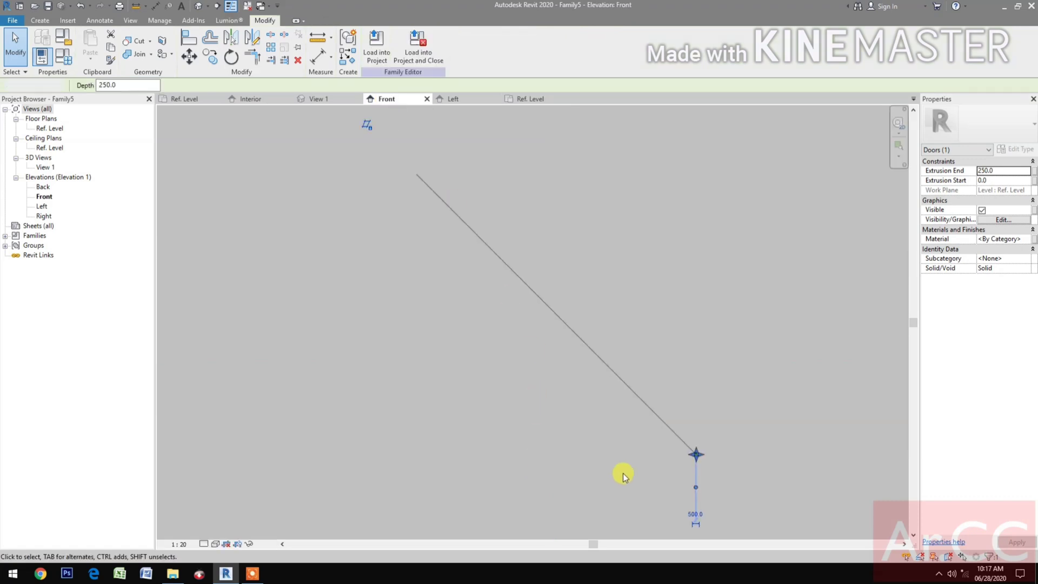
pyautogui.scroll(10, 692, 403)
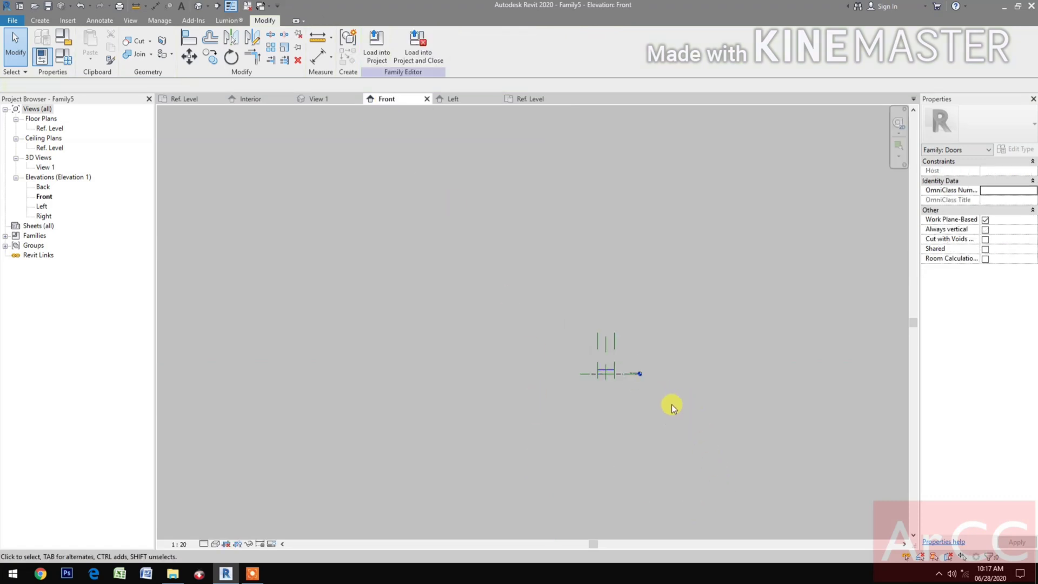
pyautogui.scroll(-5, 490, 451)
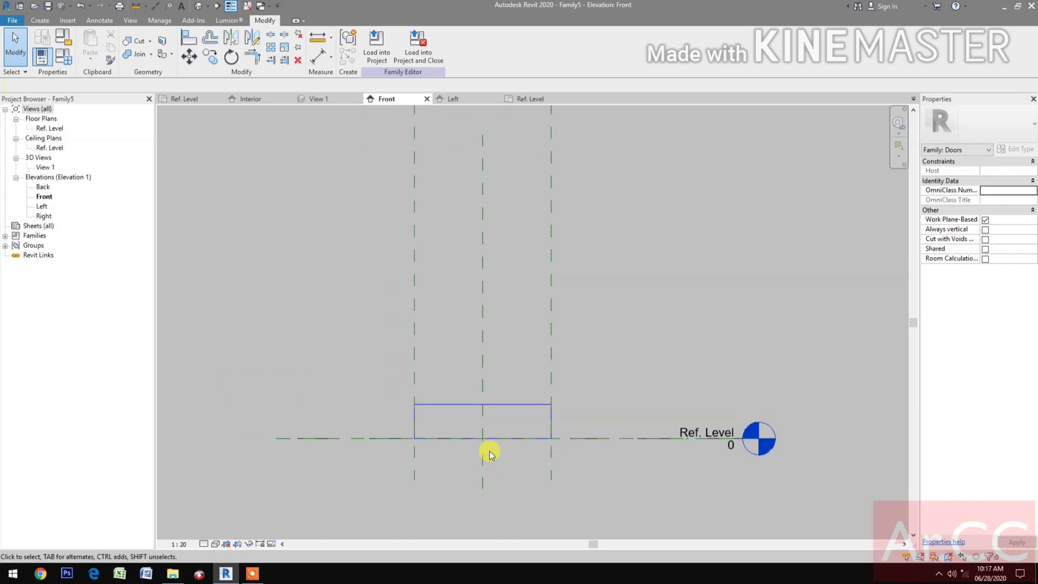
pyautogui.click(41, 21)
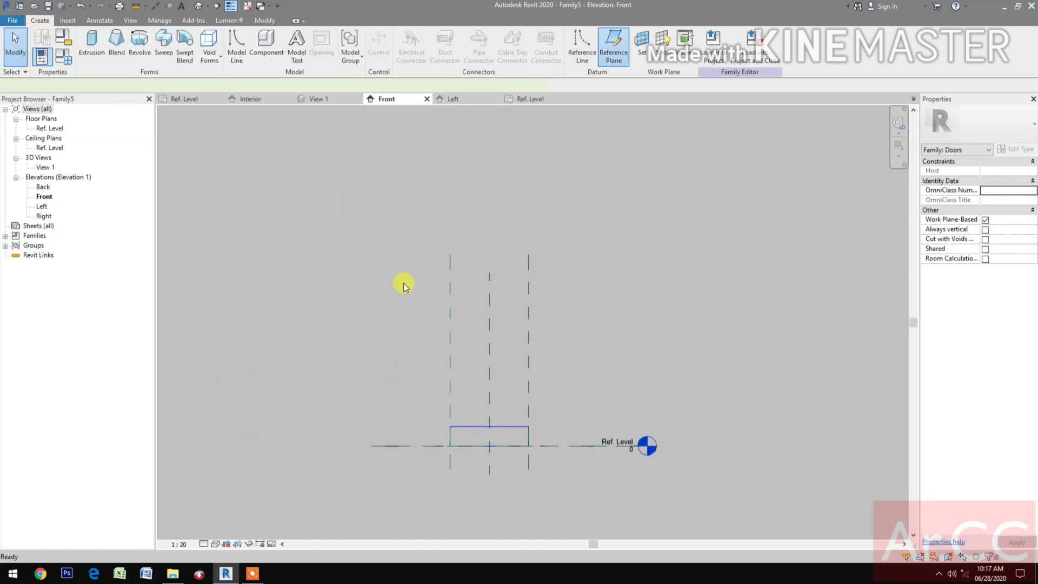
pyautogui.click(418, 272)
pyautogui.click(562, 272)
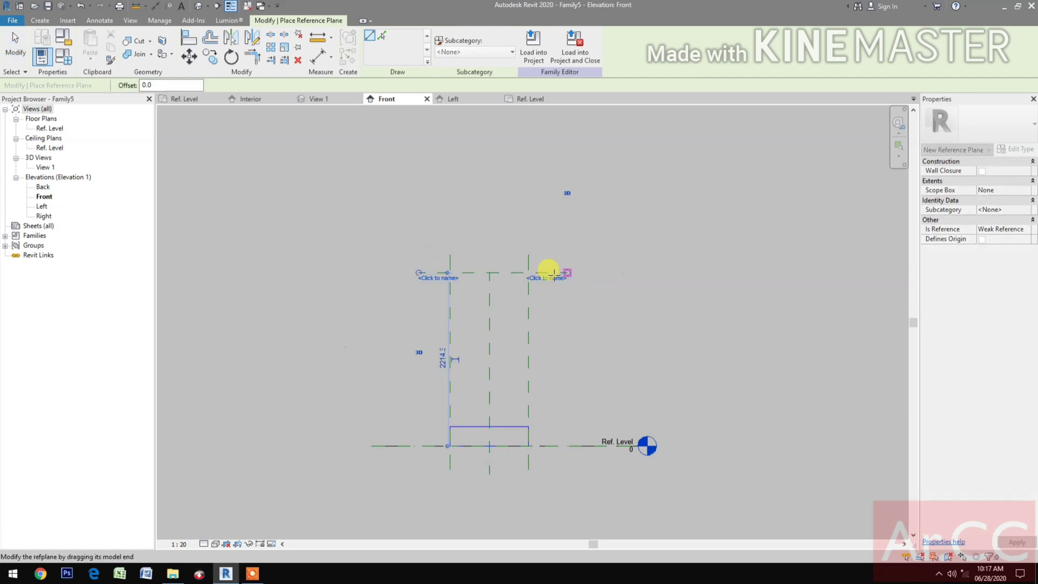
# Step: Add an aligned dimension between Ref. Level and the upper horizontal reference plane, placed beside the panel in the Front elevation
pyautogui.press('d')
pyautogui.press('i')
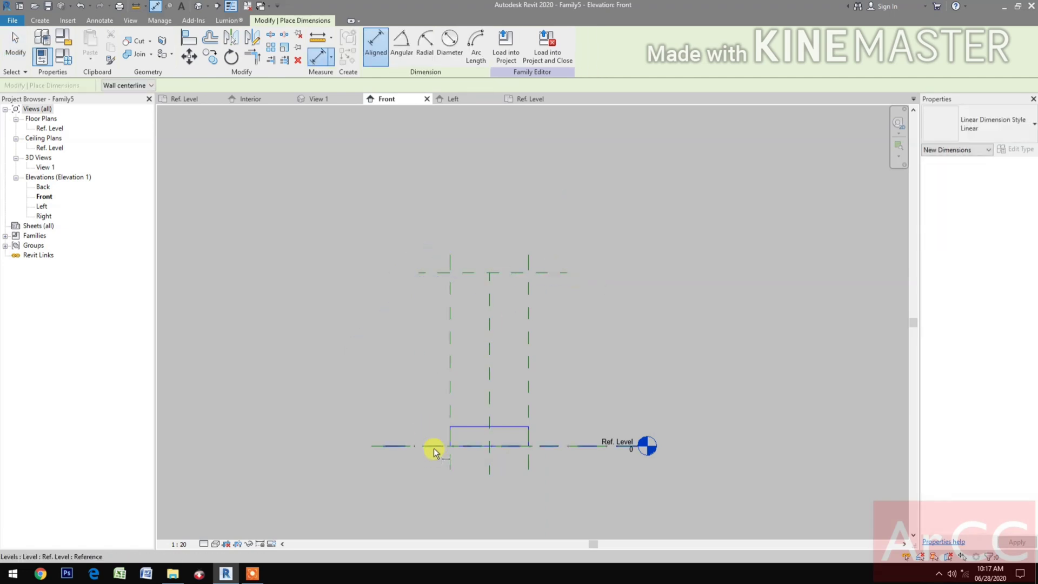
pyautogui.click(434, 447)
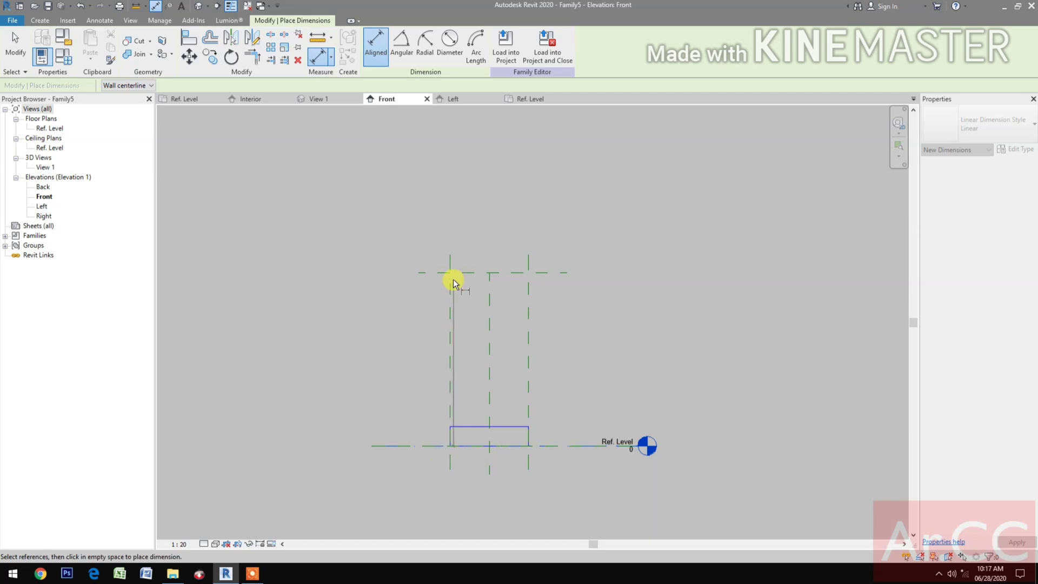
pyautogui.click(439, 274)
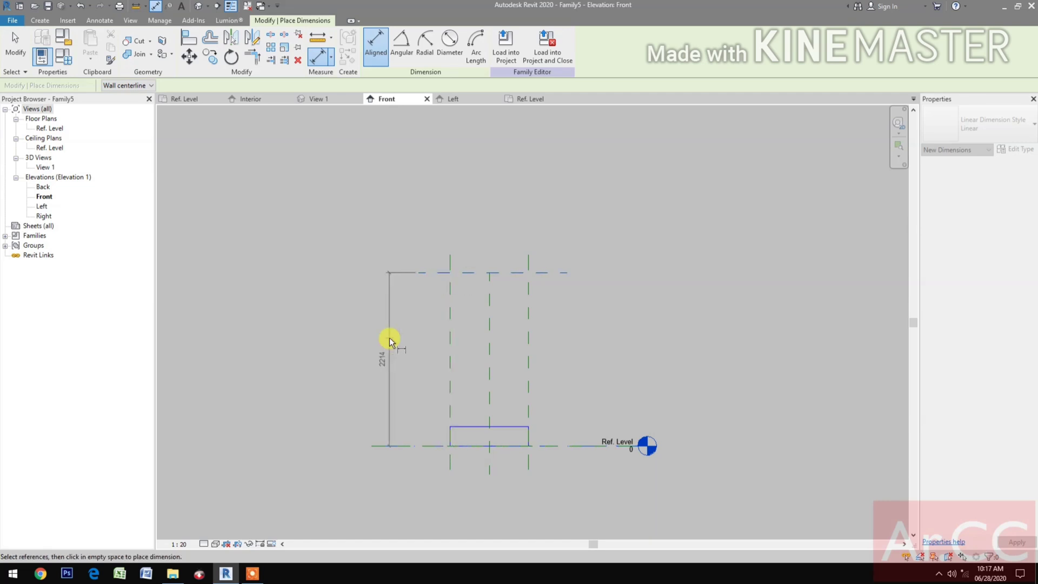
pyautogui.click(389, 340)
pyautogui.moveTo(389, 391); pyautogui.dragTo(407, 397, button='middle')
pyautogui.press('Escape')
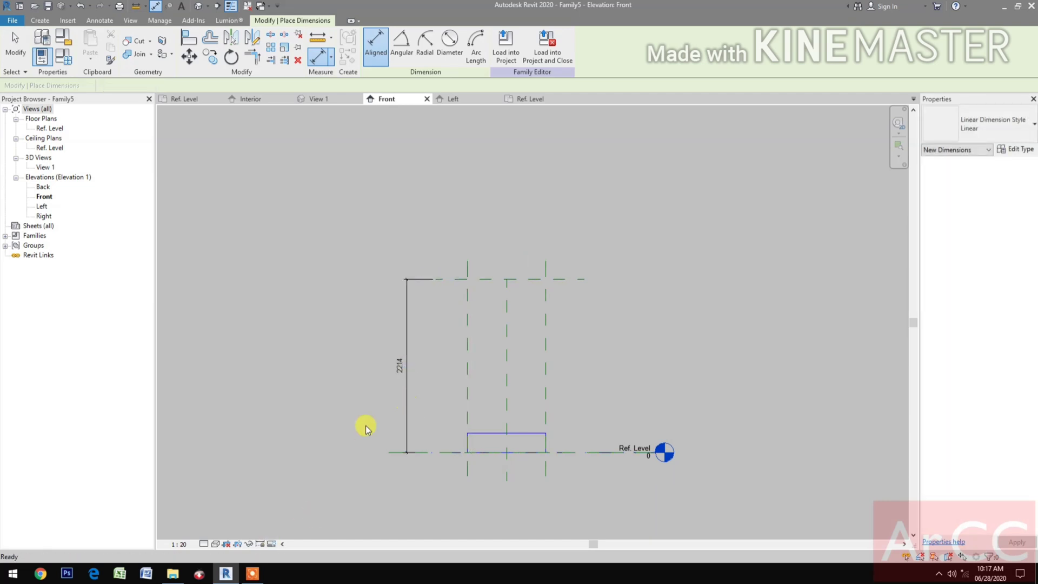
pyautogui.press('Escape')
# Step: Label the vertical dimension above Ref. Level with the existing Height parameter
pyautogui.click(404, 393)
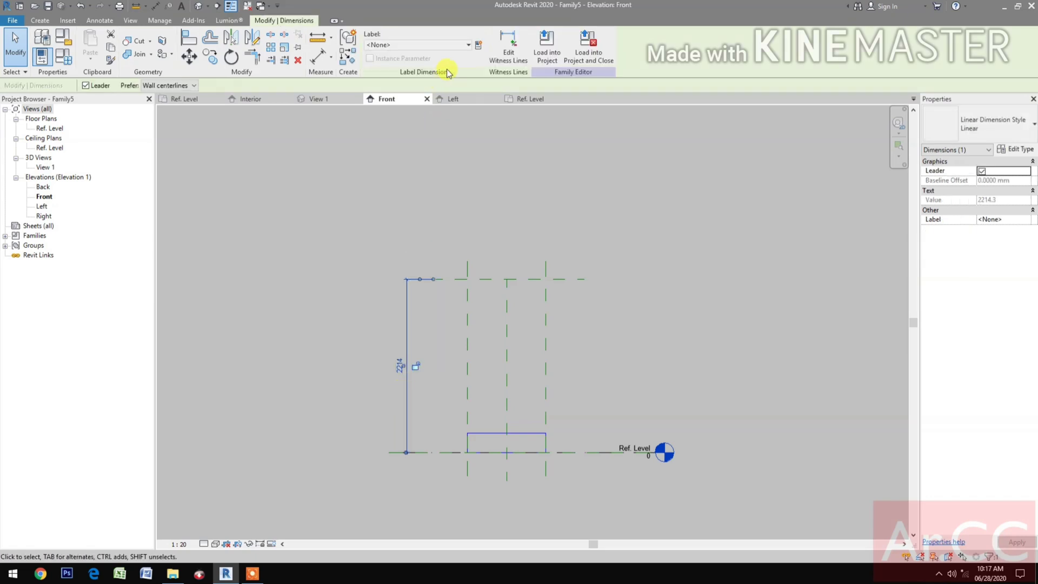
pyautogui.click(448, 45)
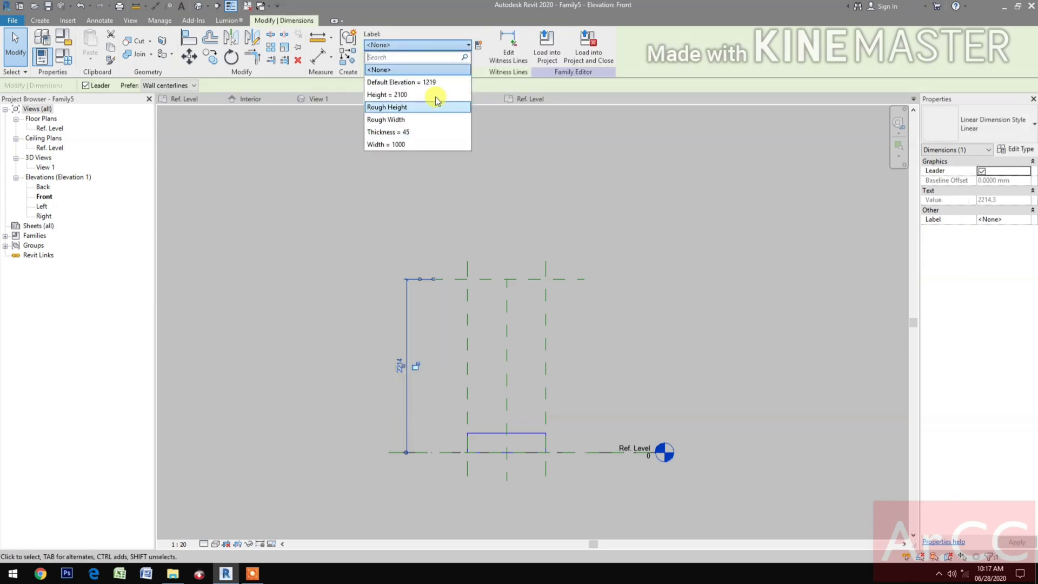
pyautogui.click(432, 95)
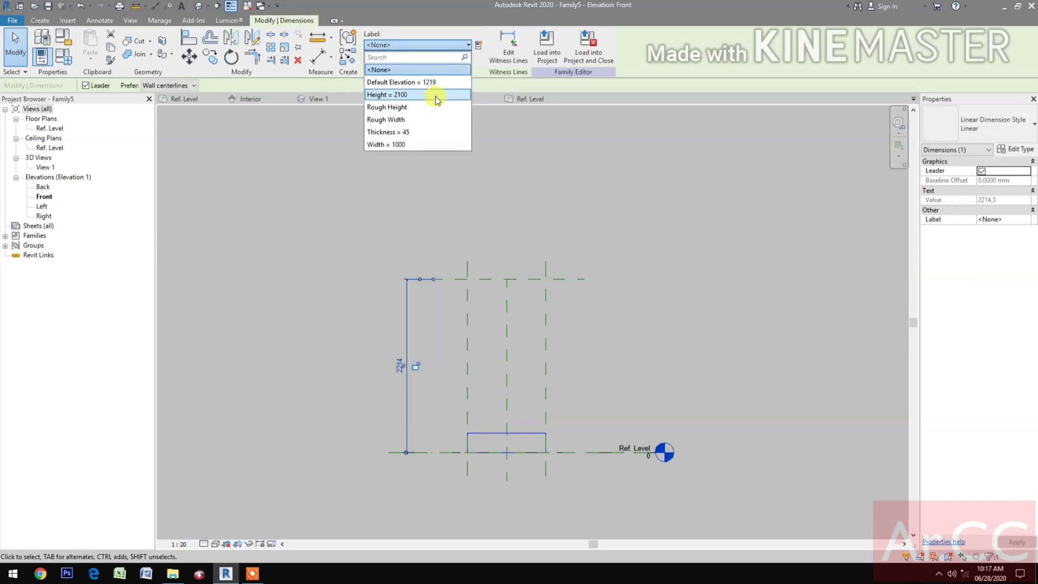
pyautogui.click(356, 236)
# Step: Align the top edge of the panel extrusion to the upper horizontal reference plane
pyautogui.press('a')
pyautogui.press('l')
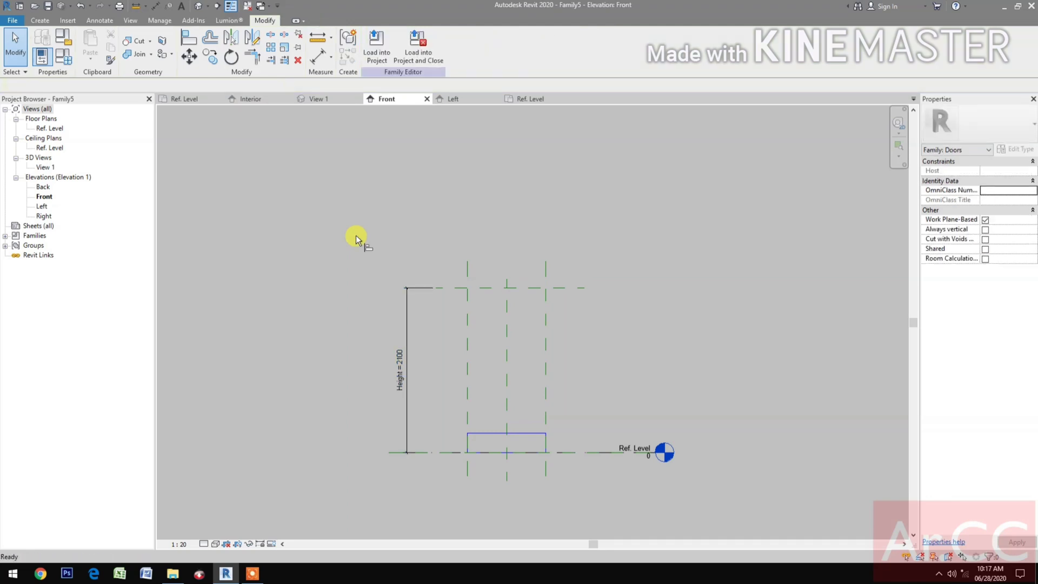
pyautogui.click(494, 291)
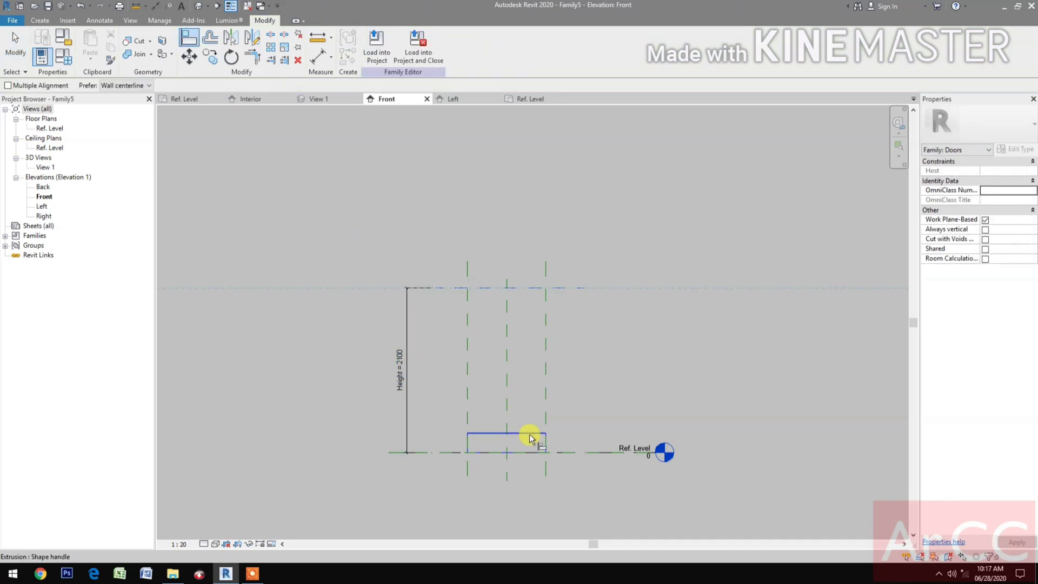
pyautogui.click(530, 435)
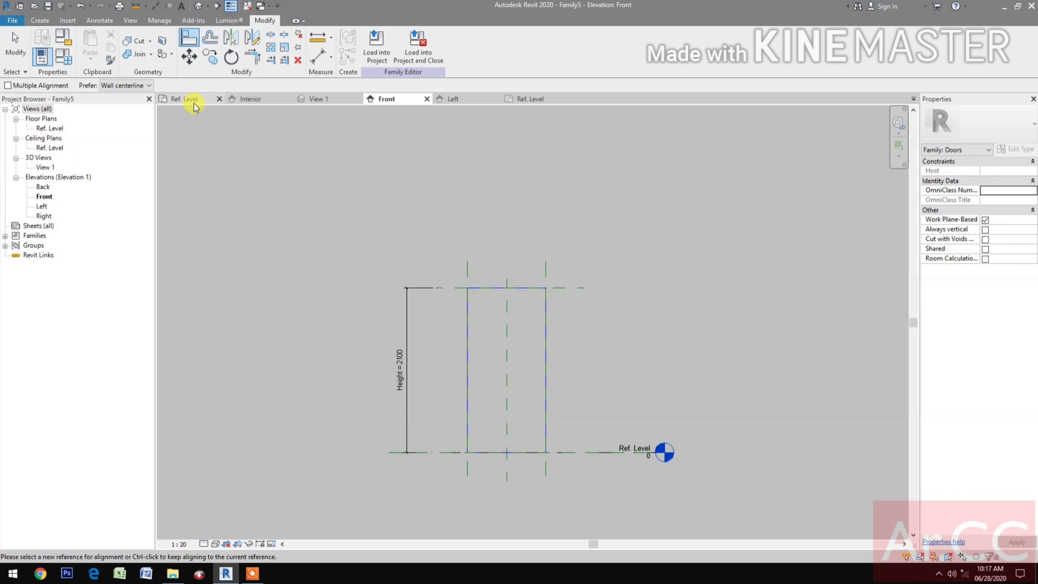
# Step: In the Ref. Level floor plan, draw a short vertical reference plane across the panel, about 176 mm inside its left outer plane
pyautogui.click(543, 103)
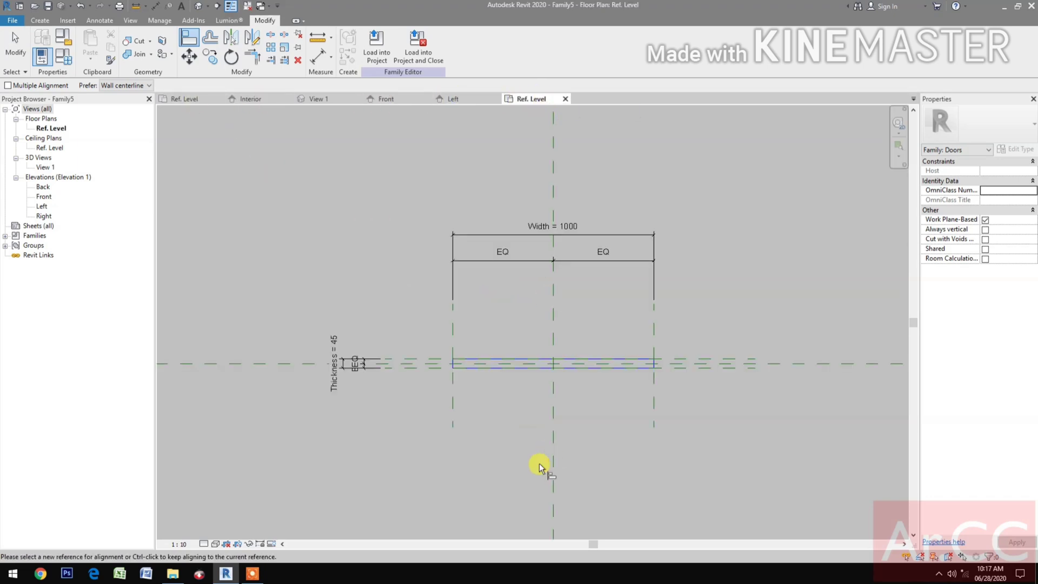
pyautogui.scroll(2, 506, 476)
pyautogui.press('Escape')
pyautogui.press('Escape')
pyautogui.moveTo(500, 409); pyautogui.dragTo(488, 422, button='middle')
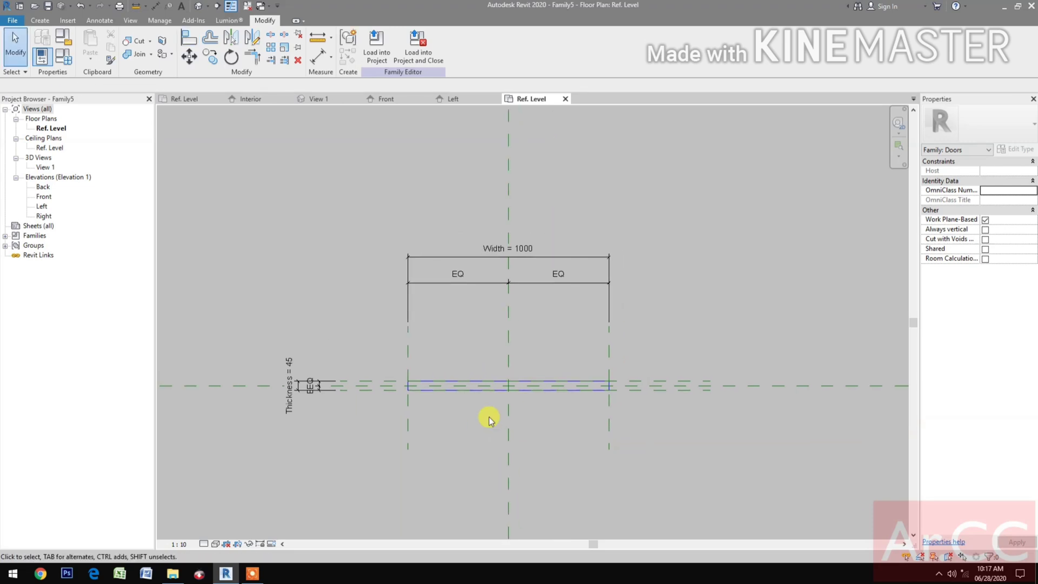
pyautogui.click(40, 20)
pyautogui.click(614, 48)
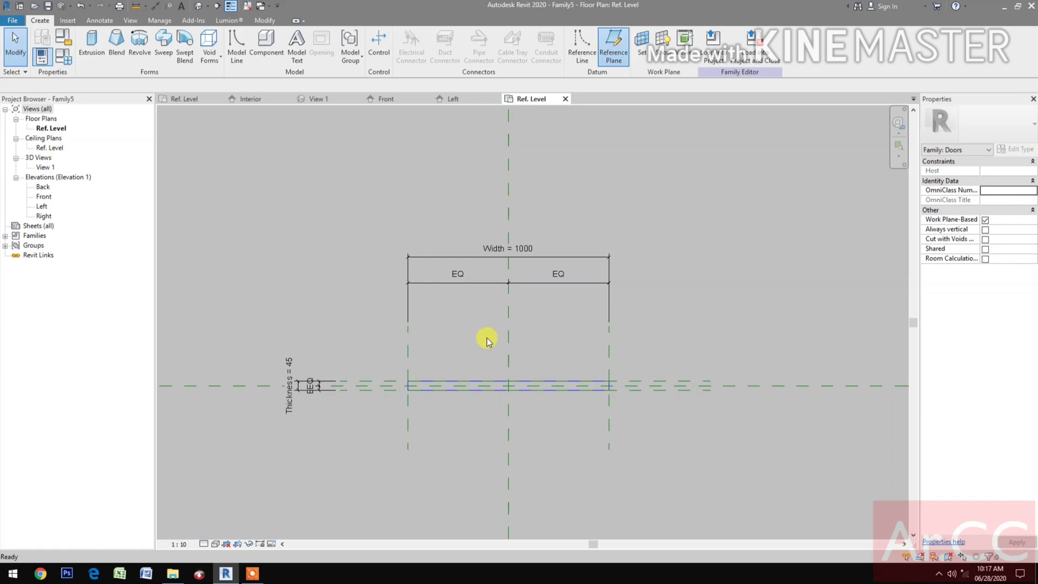
pyautogui.click(442, 346)
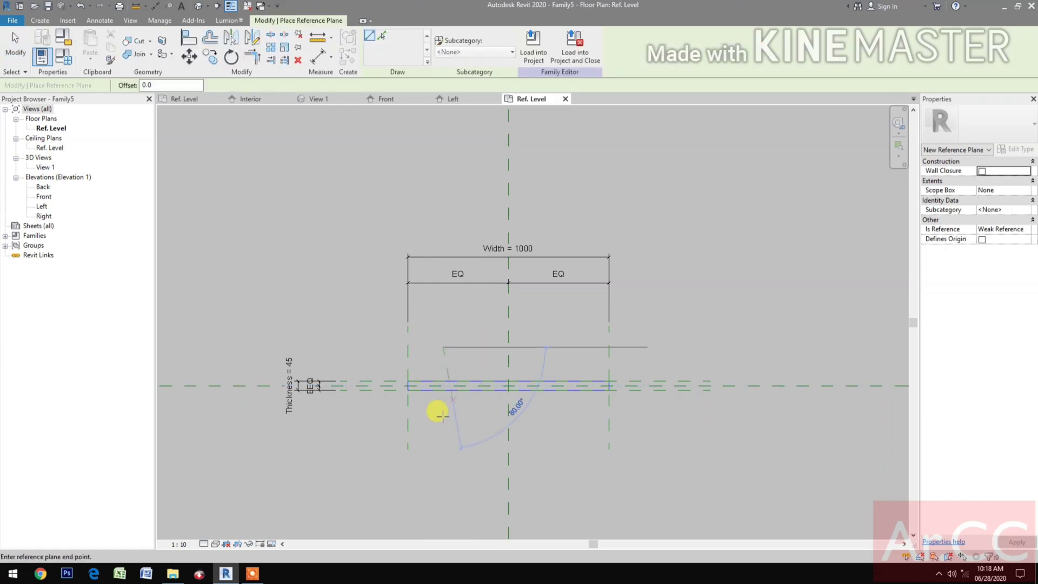
pyautogui.click(442, 427)
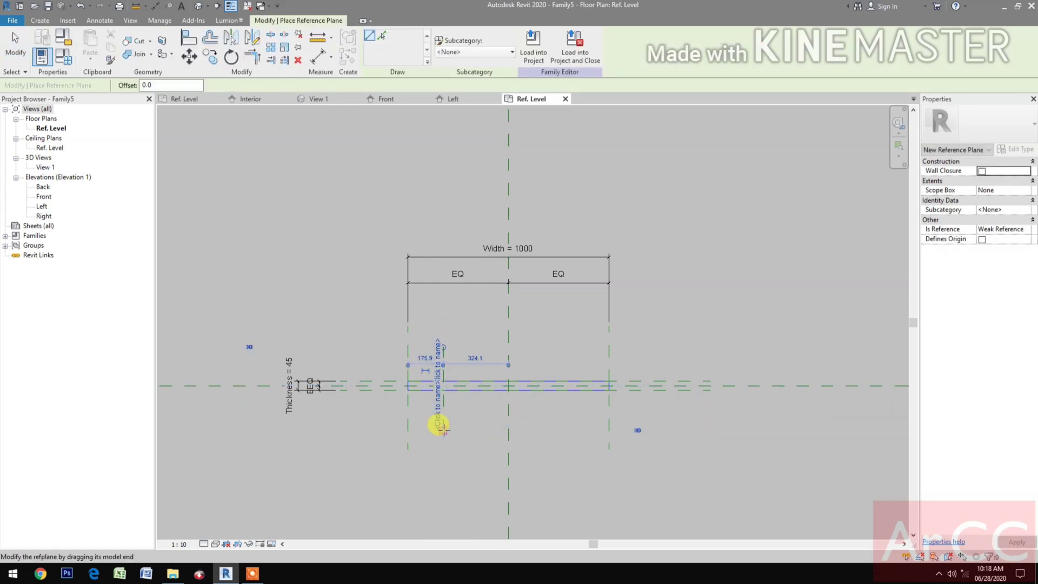
# Step: Add an aligned dimension between the panel's left outer plane and the short vertical reference plane, placed below the EQ dimensions
pyautogui.press('d')
pyautogui.press('i')
pyautogui.click(407, 357)
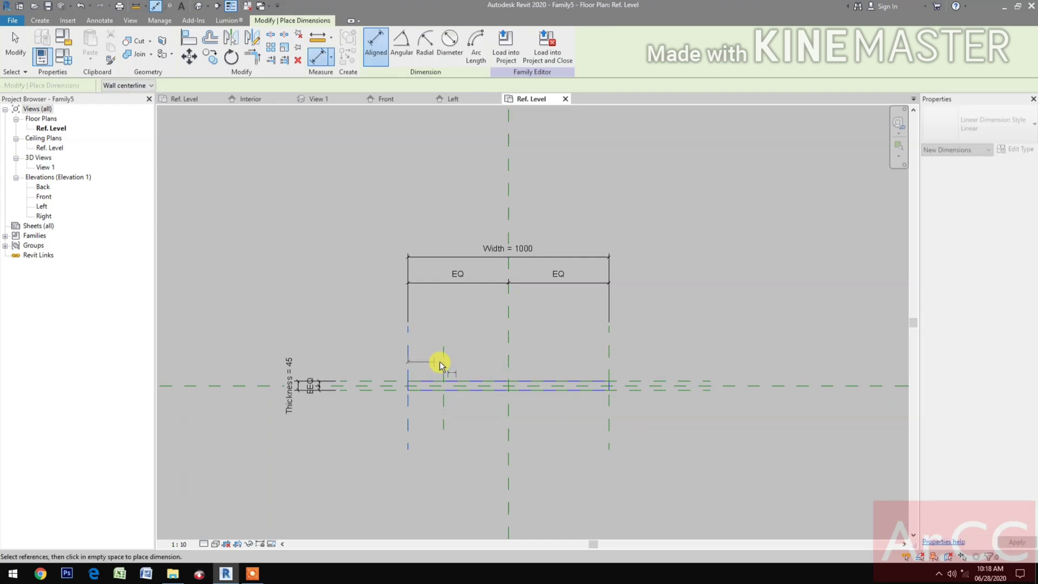
pyautogui.click(442, 359)
pyautogui.click(466, 308)
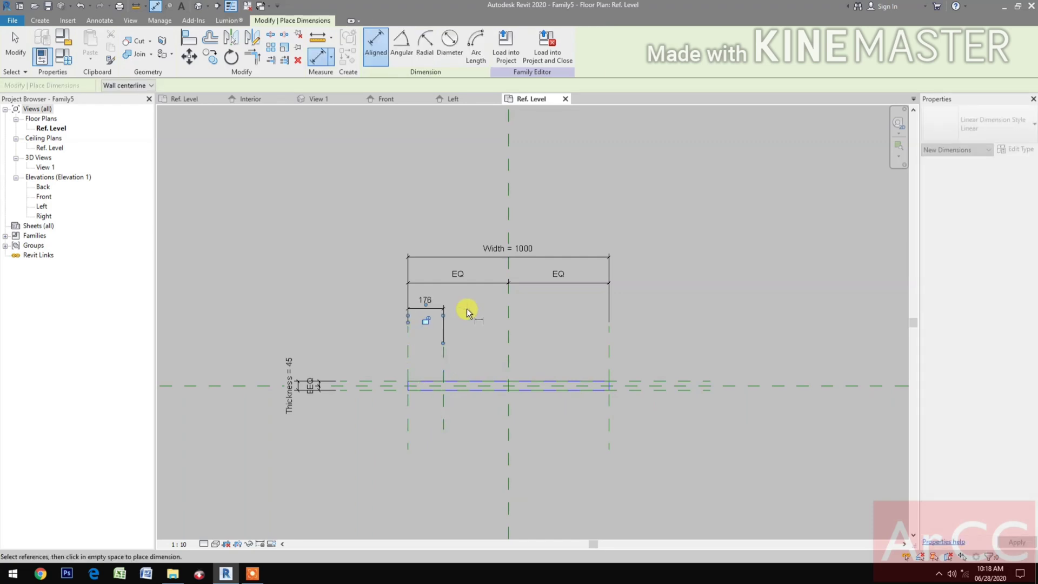
pyautogui.press('Escape')
pyautogui.press('Escape')
# Step: Label the short plane's offset dimension with a new type parameter named Lockset Offset, grouped under Dimensions
pyautogui.click(425, 301)
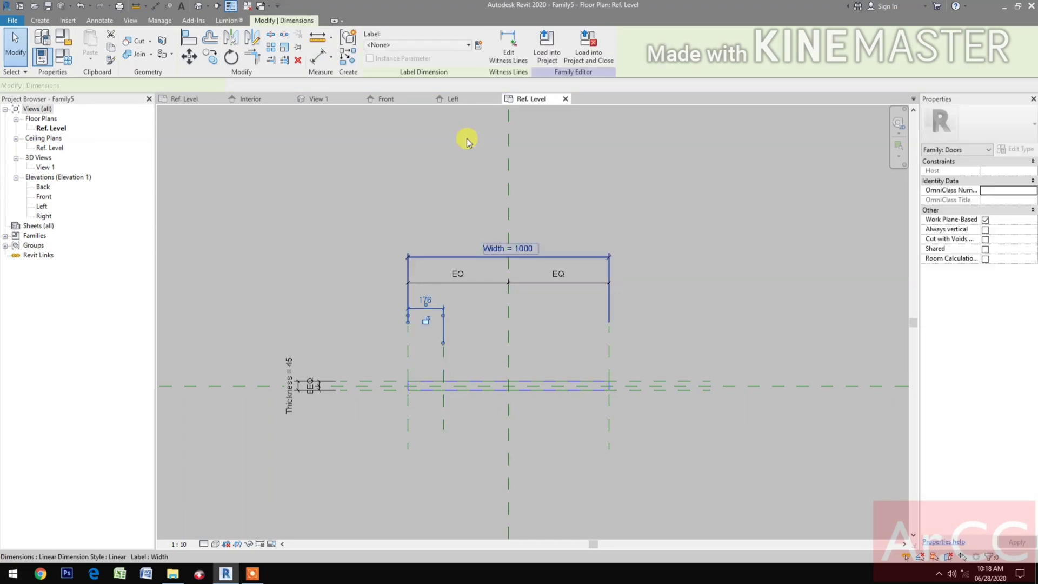
pyautogui.click(479, 46)
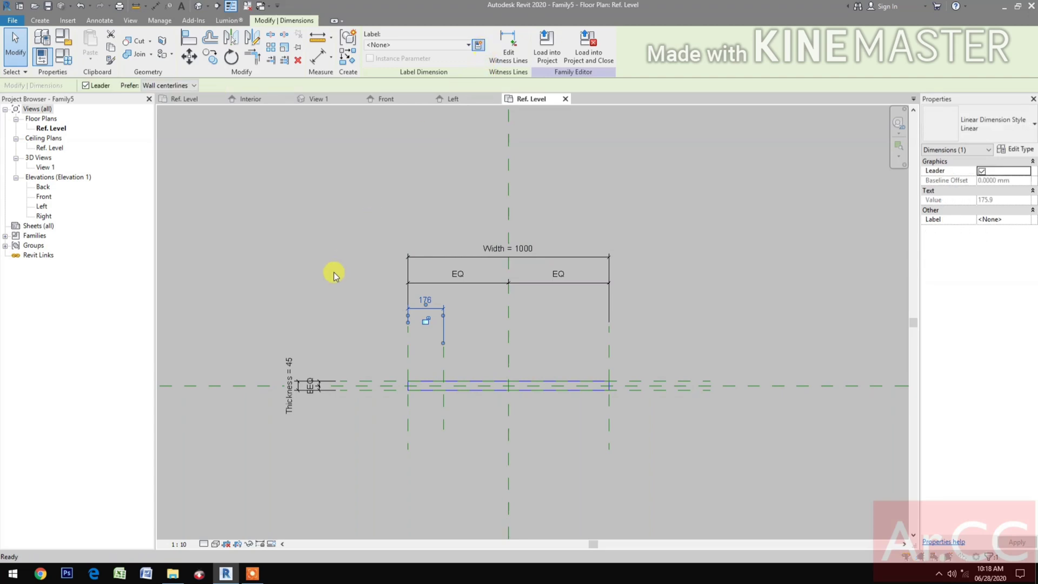
pyautogui.write('L')
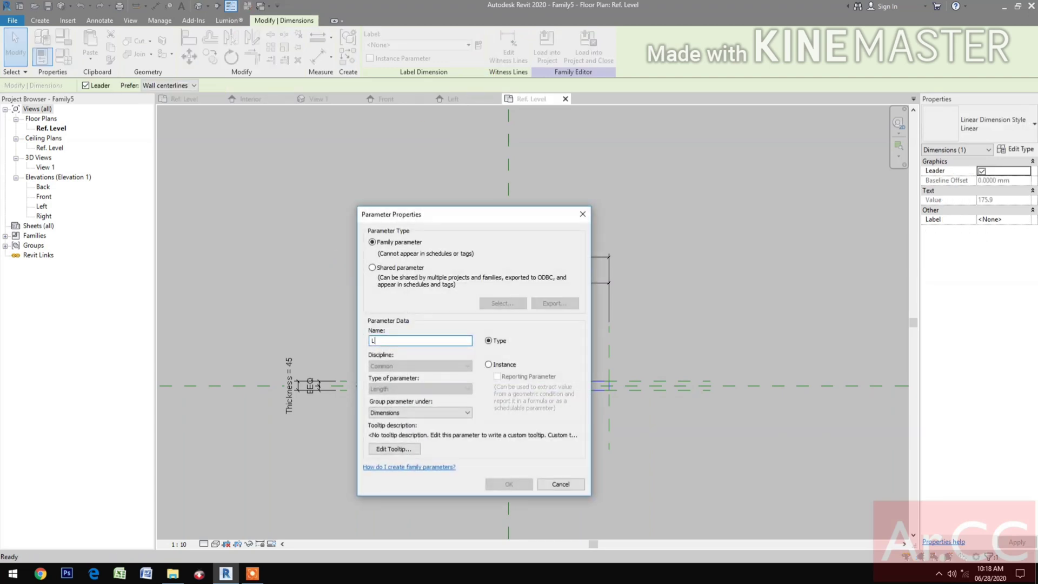
pyautogui.write('ockset Offset')
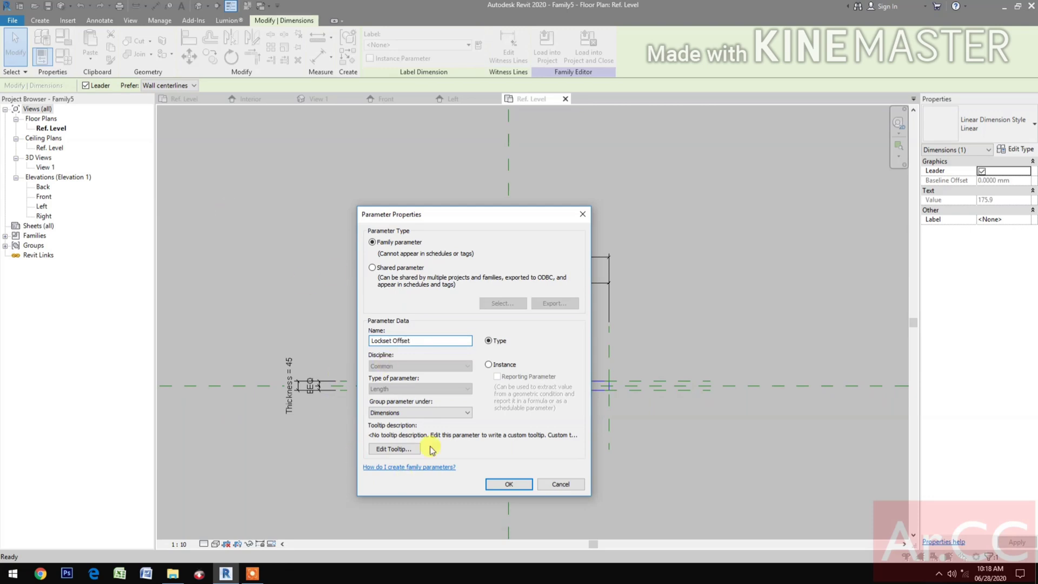
pyautogui.click(501, 486)
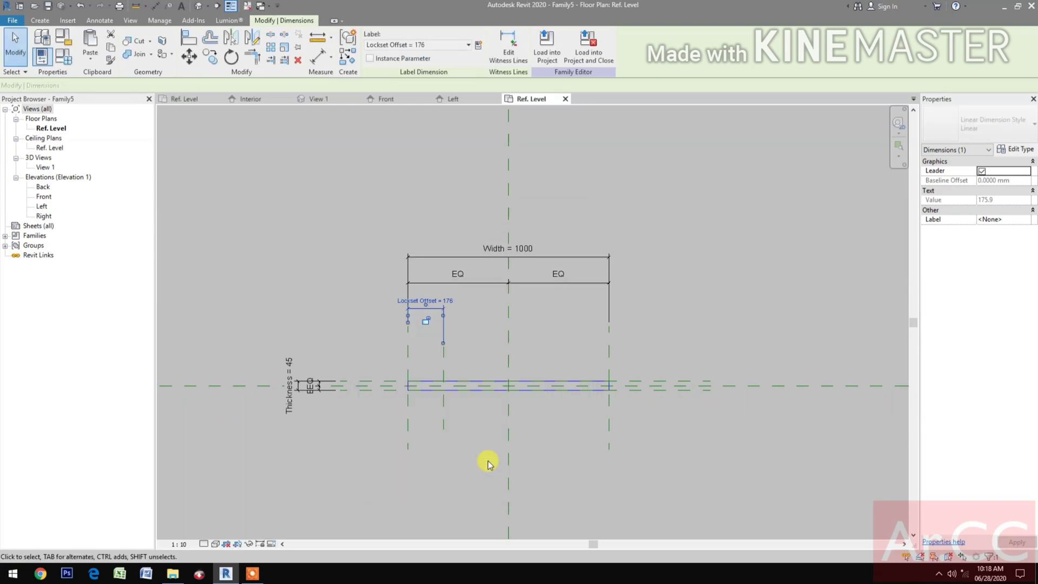
pyautogui.click(489, 464)
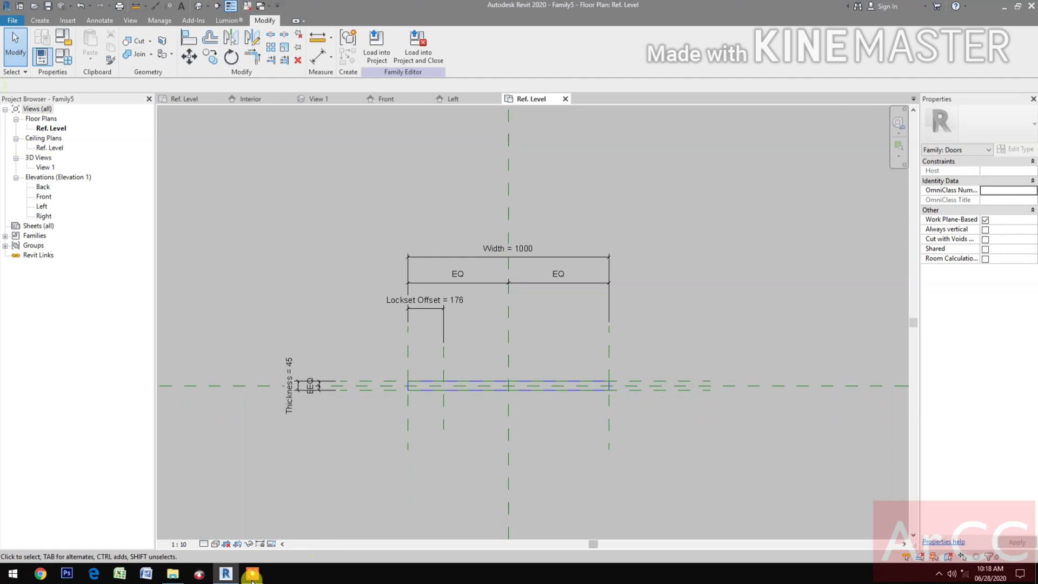
# Step: Switch to File Explorer and open C_Door Handle.rfa from the Door Components folder inside the work files' Doors library
pyautogui.click(169, 577)
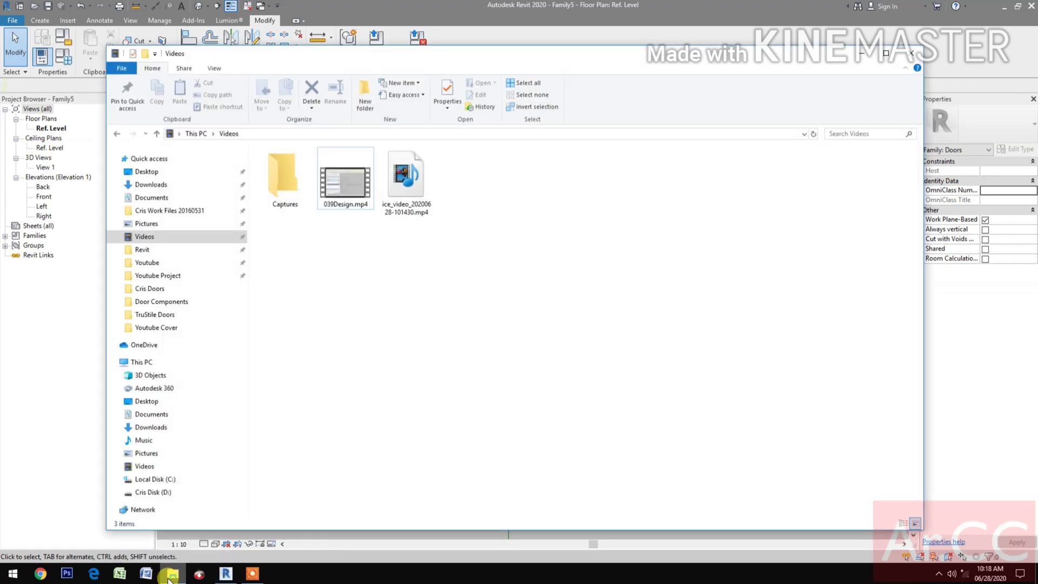
pyautogui.click(188, 212)
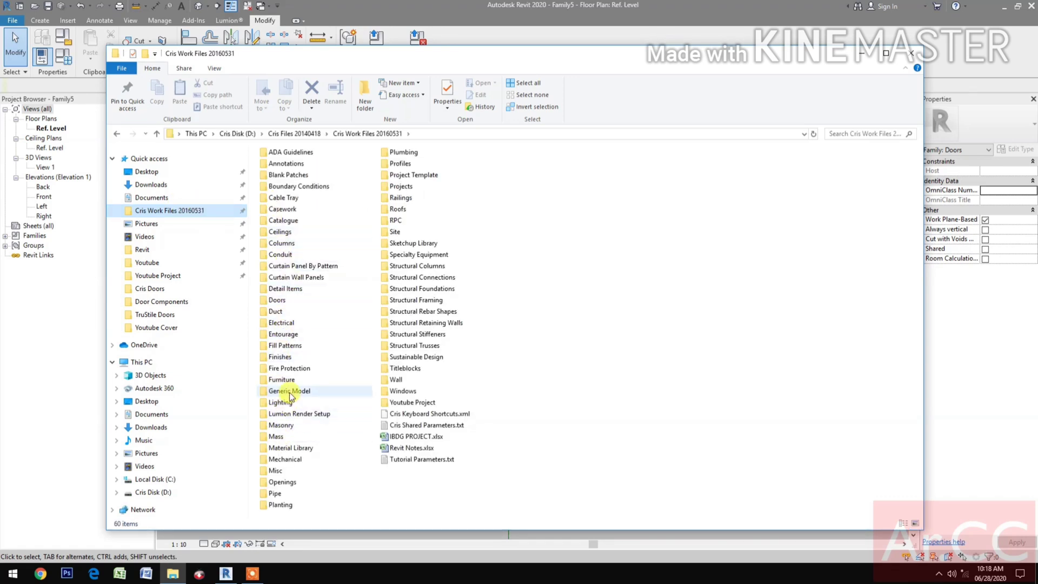
pyautogui.doubleClick(283, 300)
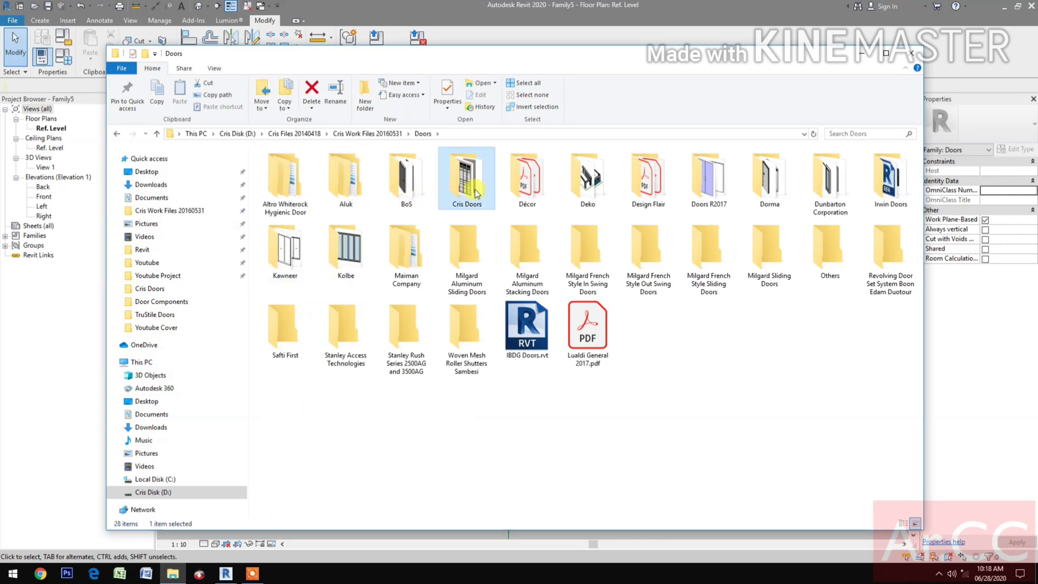
pyautogui.doubleClick(457, 197)
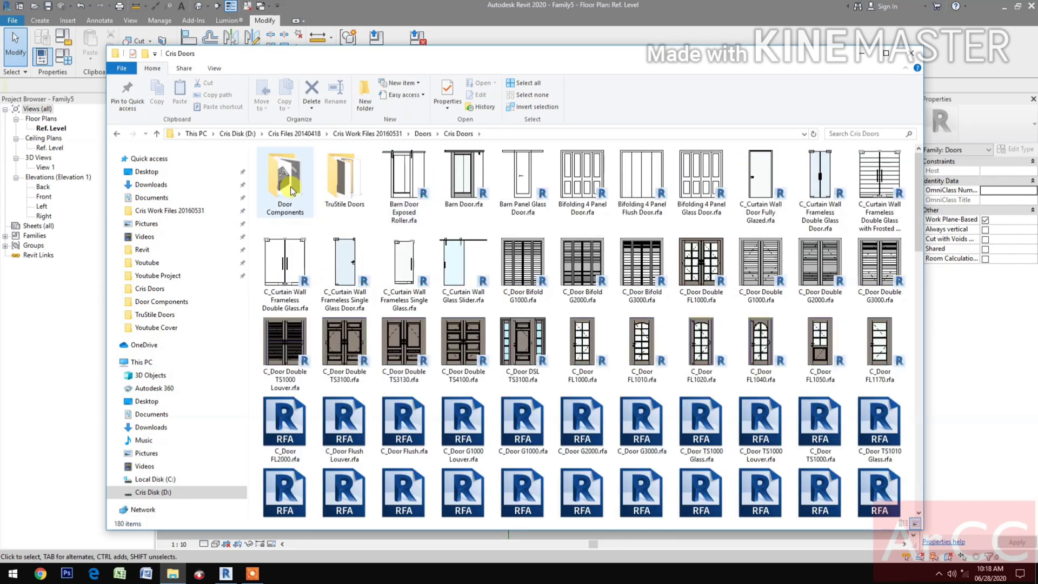
pyautogui.doubleClick(290, 186)
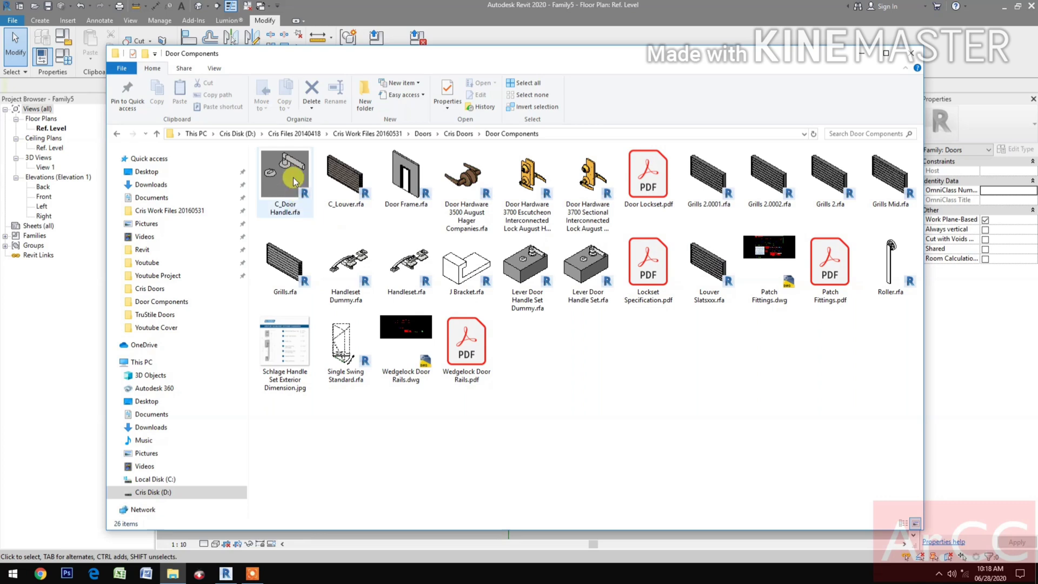
pyautogui.click(293, 181)
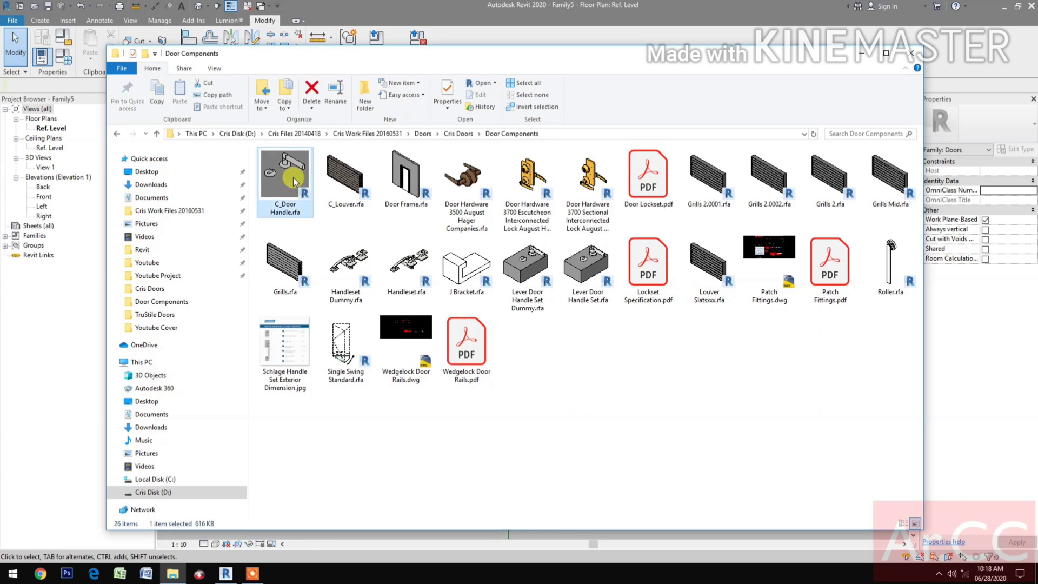
pyautogui.doubleClick(293, 177)
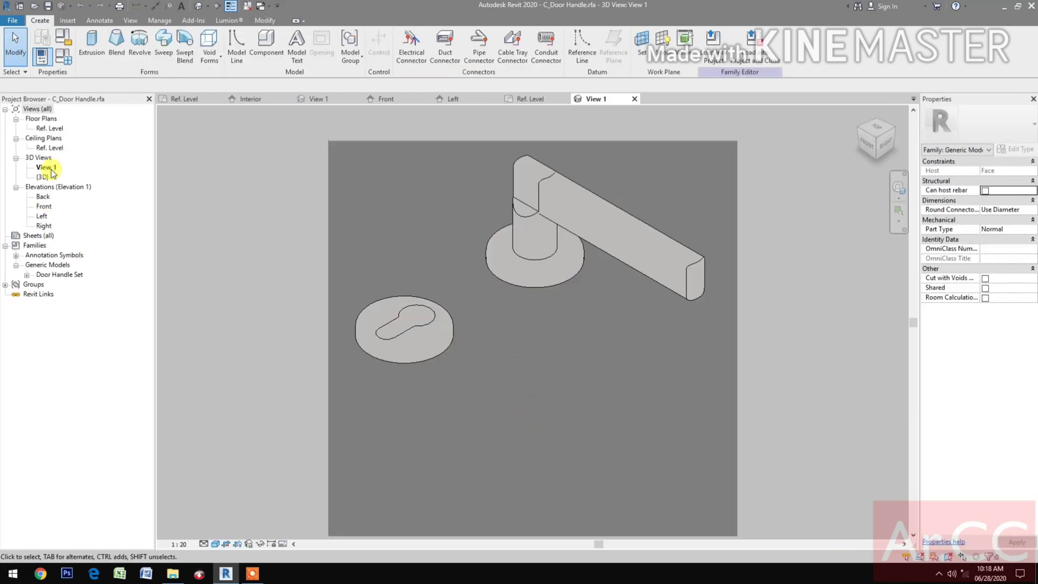
# Step: From the door handle family's Ref. Level plan, load the family into Family5 only, leaving Door Family .rfa unchecked
pyautogui.doubleClick(49, 128)
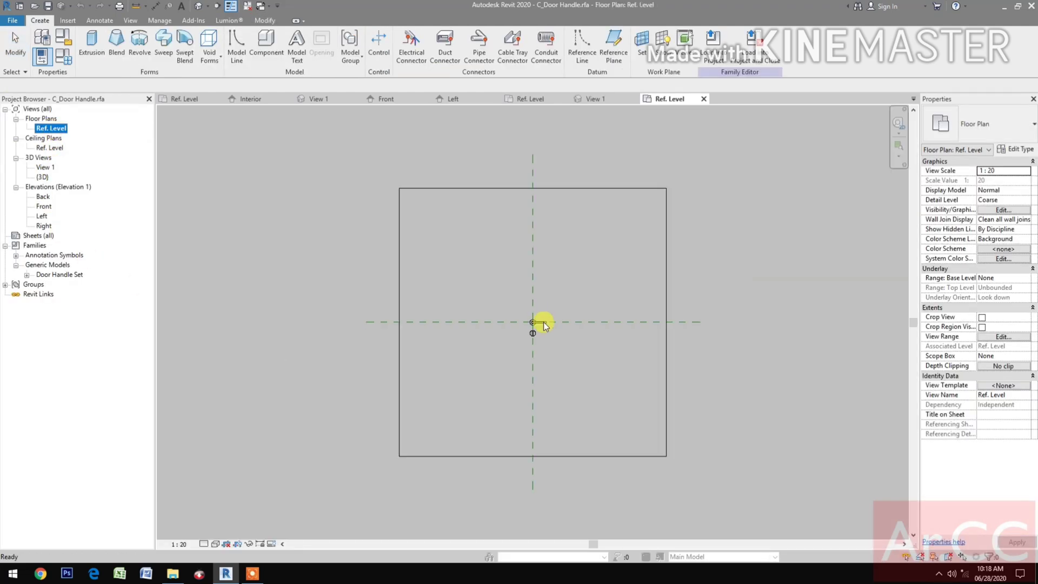
pyautogui.click(529, 301)
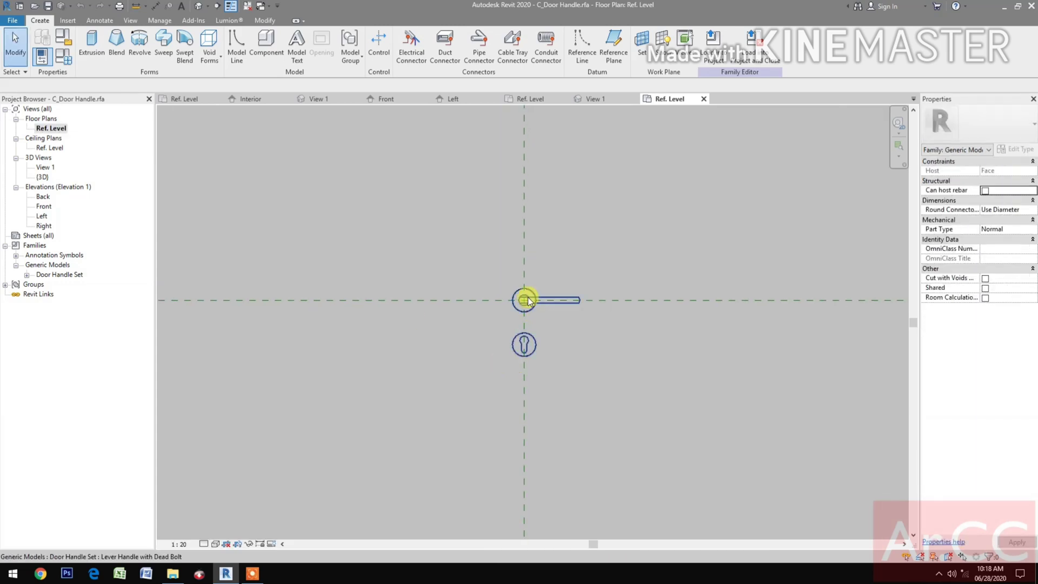
pyautogui.click(695, 308)
pyautogui.scroll(-2, 573, 359)
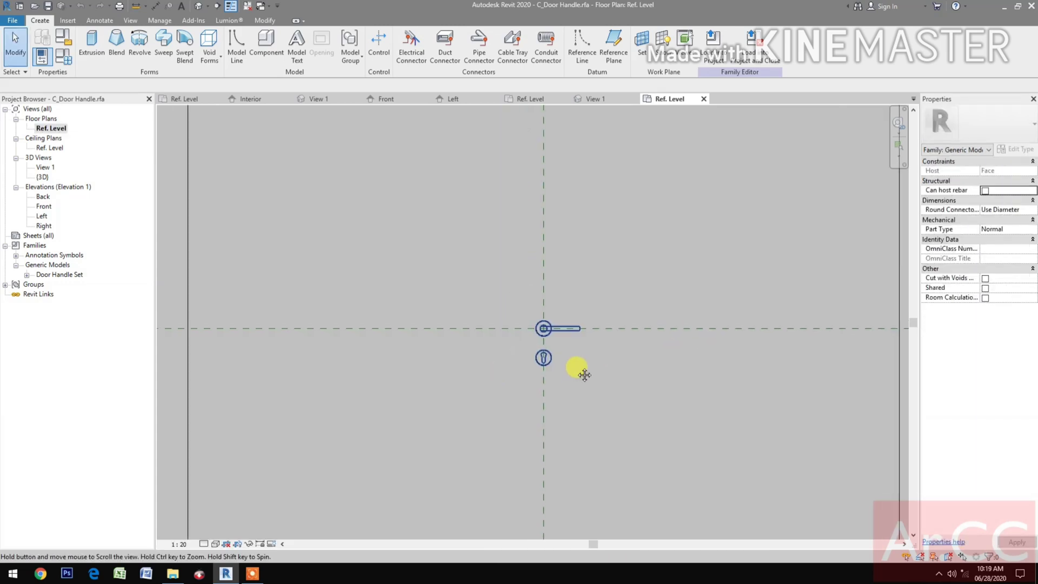
pyautogui.click(750, 69)
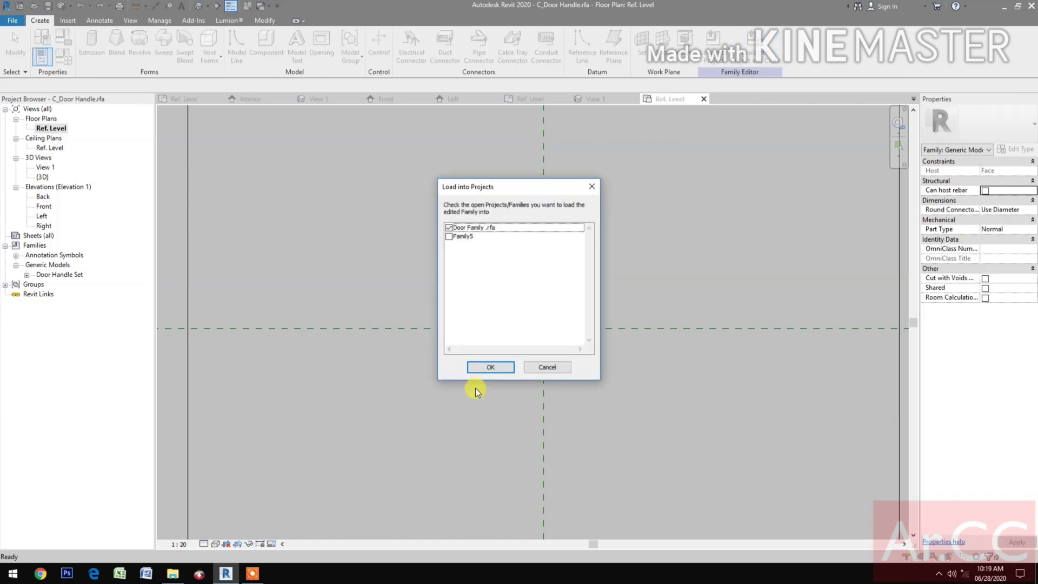
pyautogui.click(448, 238)
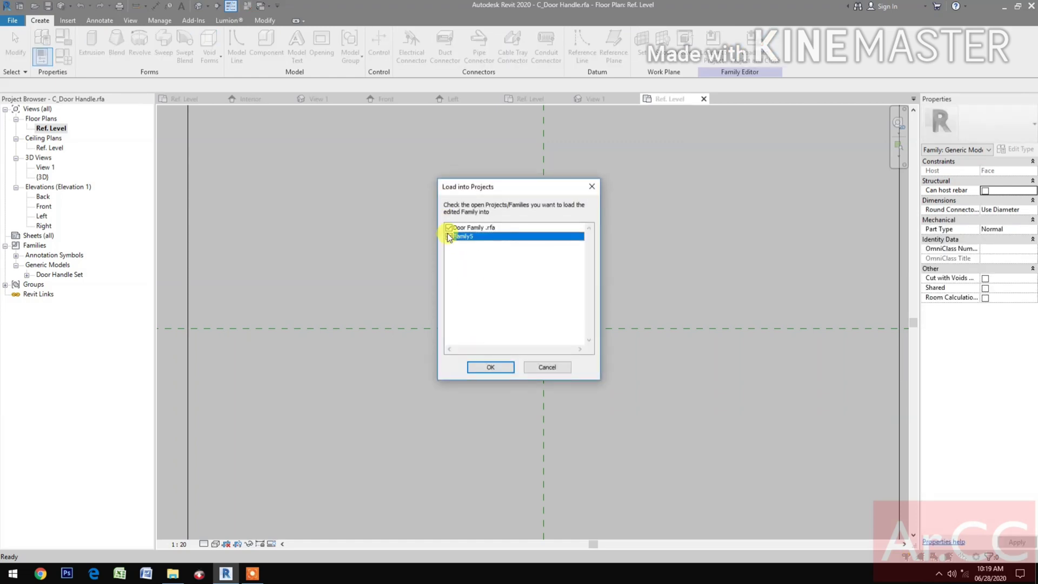
pyautogui.click(448, 228)
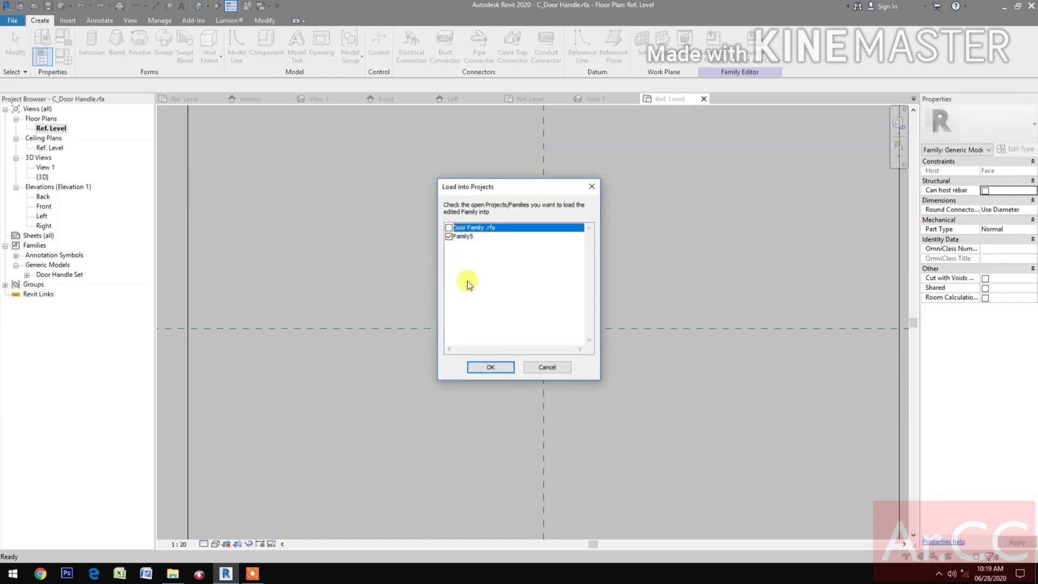
pyautogui.click(490, 367)
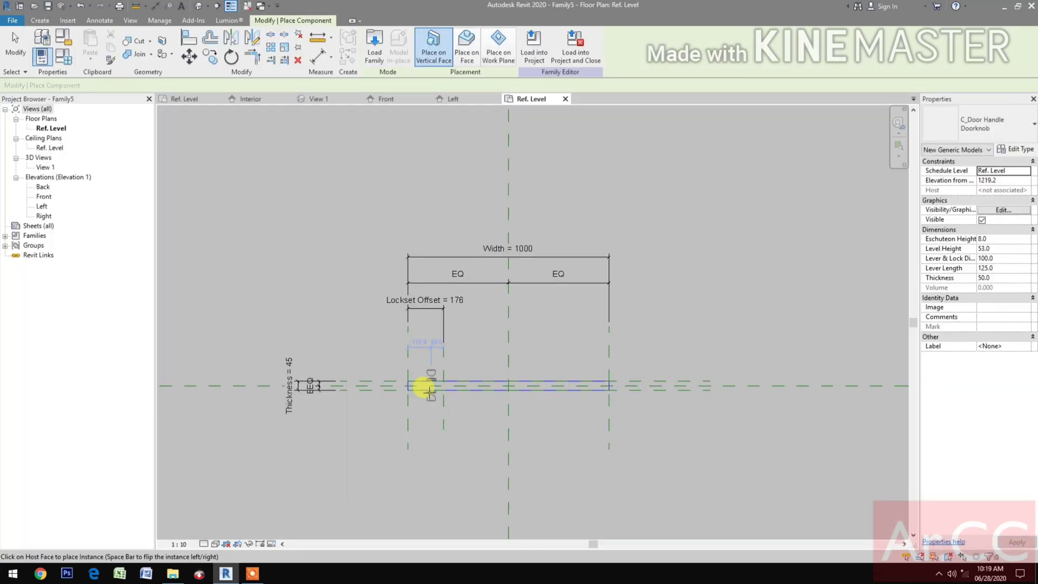
# Step: Place a C_Door Handle instance on the panel's front face, between the left outer plane and the lockset offset plane
pyautogui.scroll(2, 428, 391)
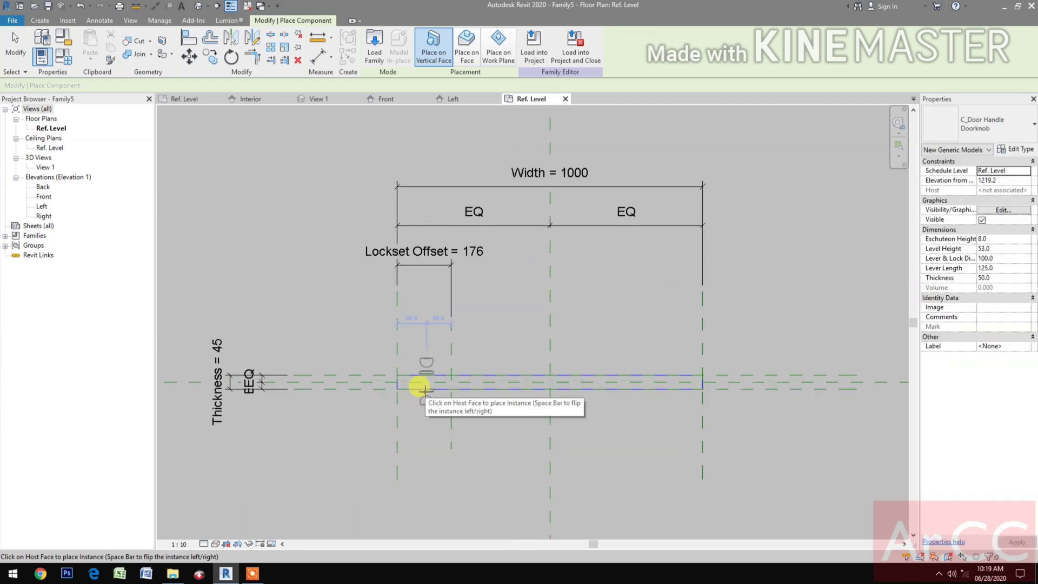
pyautogui.click(425, 388)
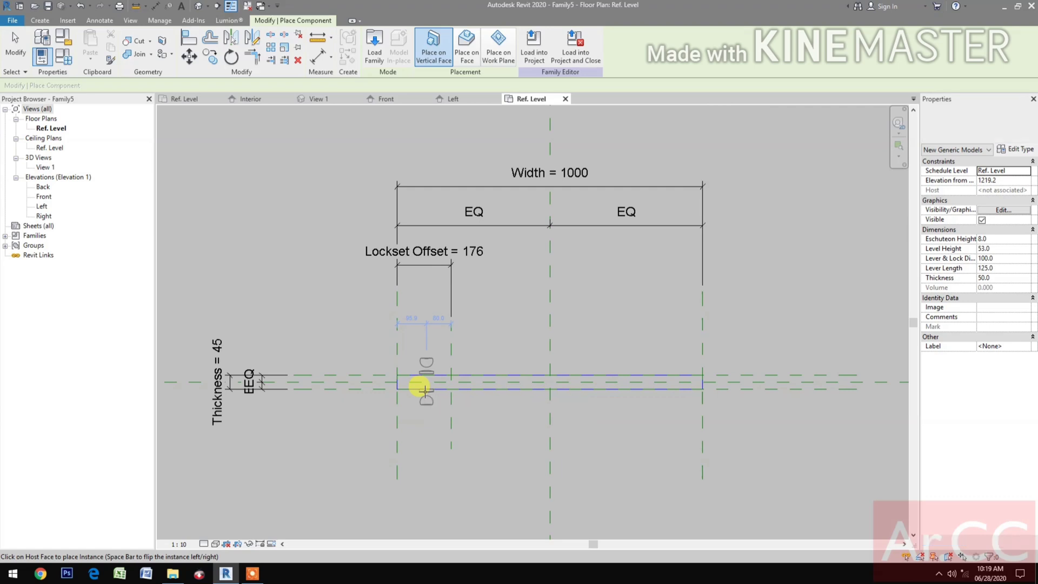
pyautogui.press('Escape')
pyautogui.press('Escape')
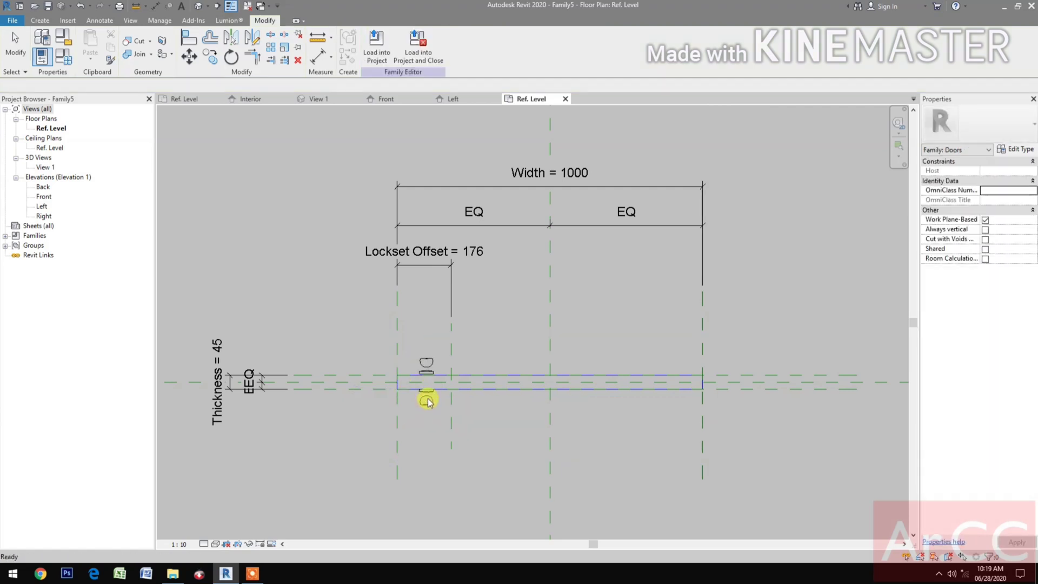
# Step: Change the placed door handle's type to Lever Handle with Dead Bolt
pyautogui.click(436, 384)
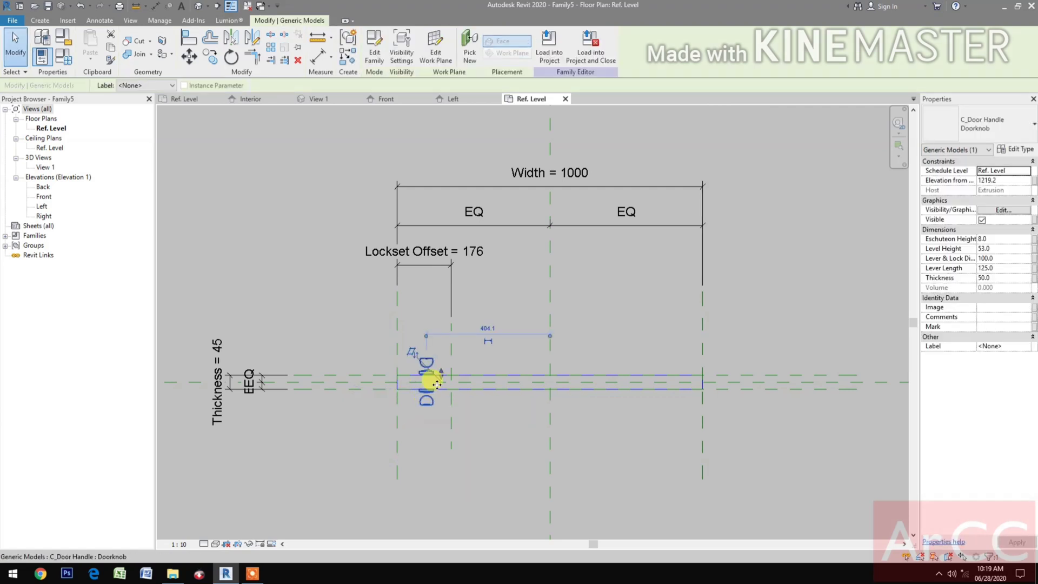
pyautogui.click(980, 125)
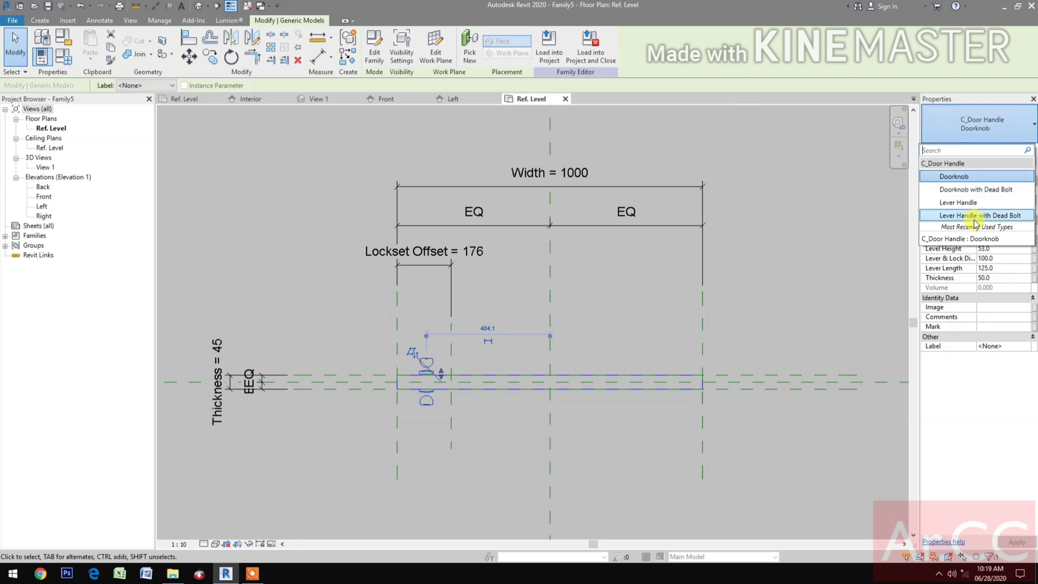
pyautogui.click(976, 216)
pyautogui.click(493, 482)
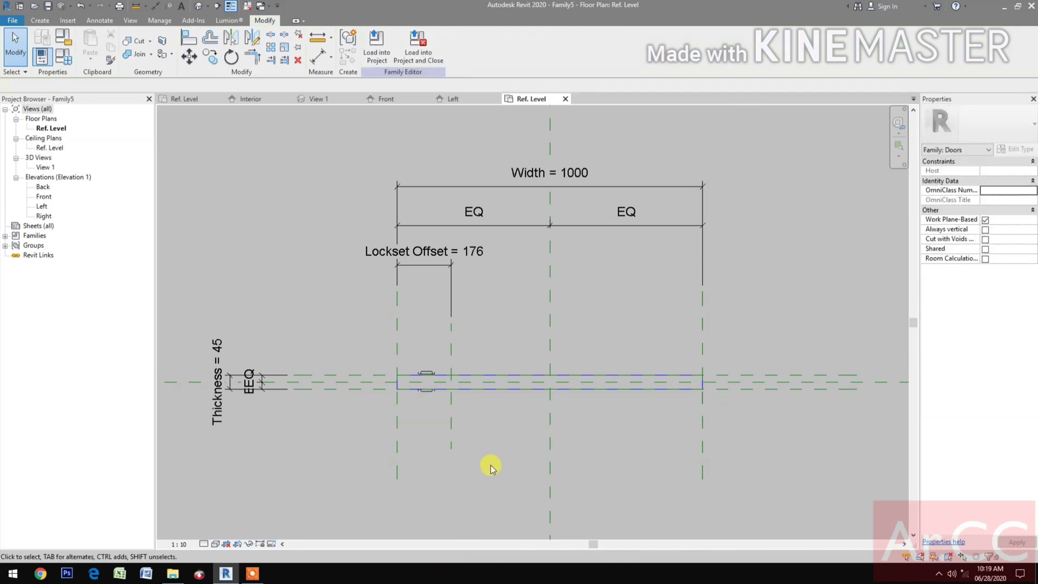
# Step: Align the door handle's centre to the short lockset offset reference plane and lock the alignment
pyautogui.press('a')
pyautogui.press('l')
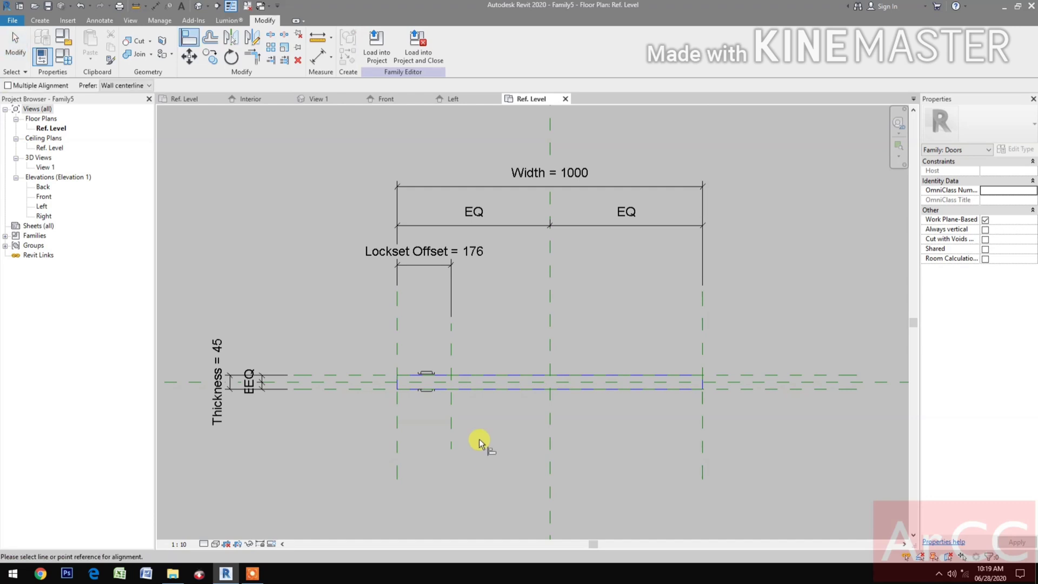
pyautogui.scroll(2, 460, 419)
pyautogui.click(446, 405)
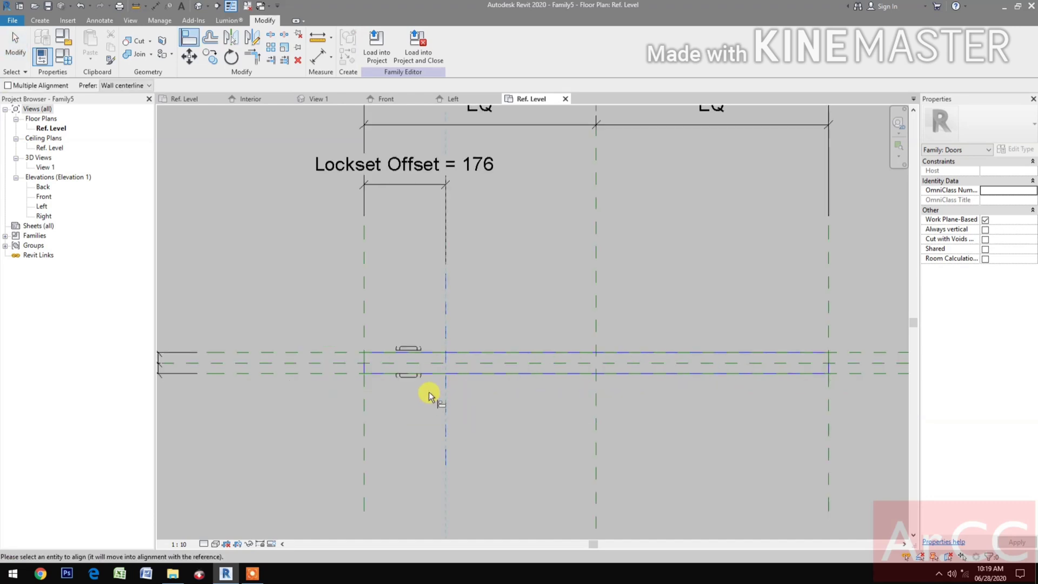
pyautogui.click(407, 378)
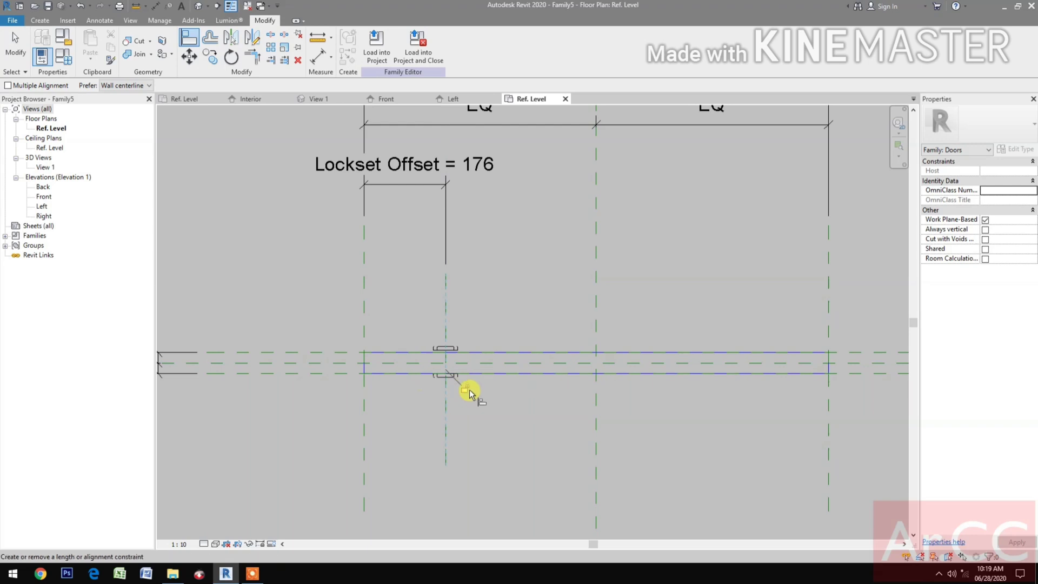
pyautogui.press('Escape')
pyautogui.press('Escape')
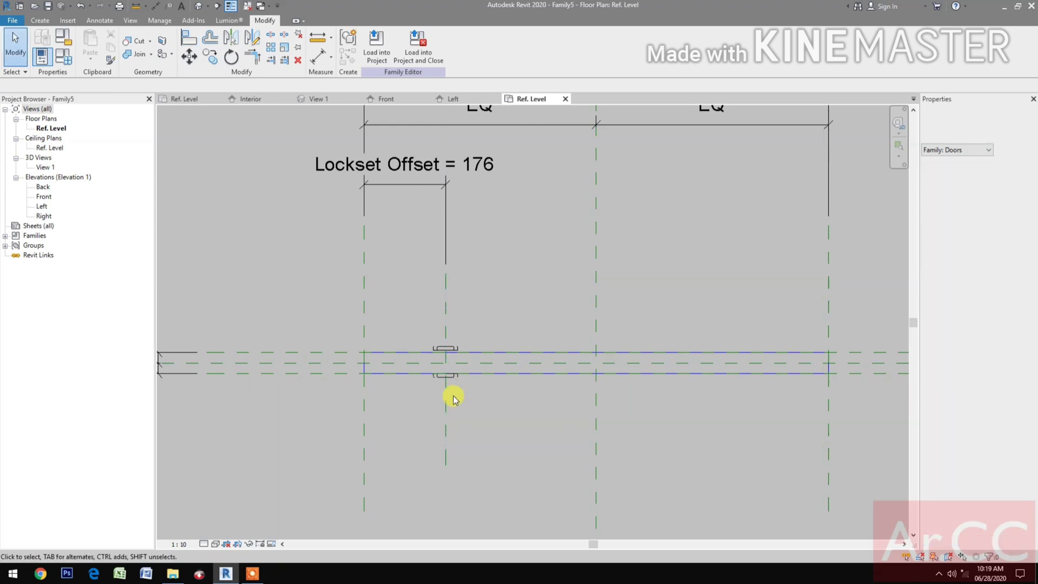
pyautogui.click(458, 385)
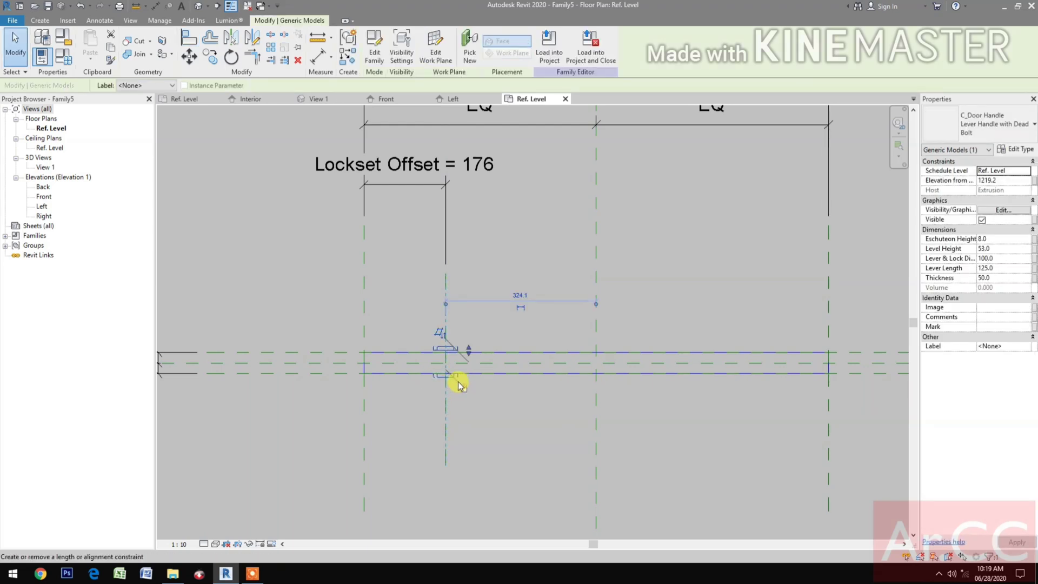
pyautogui.click(461, 386)
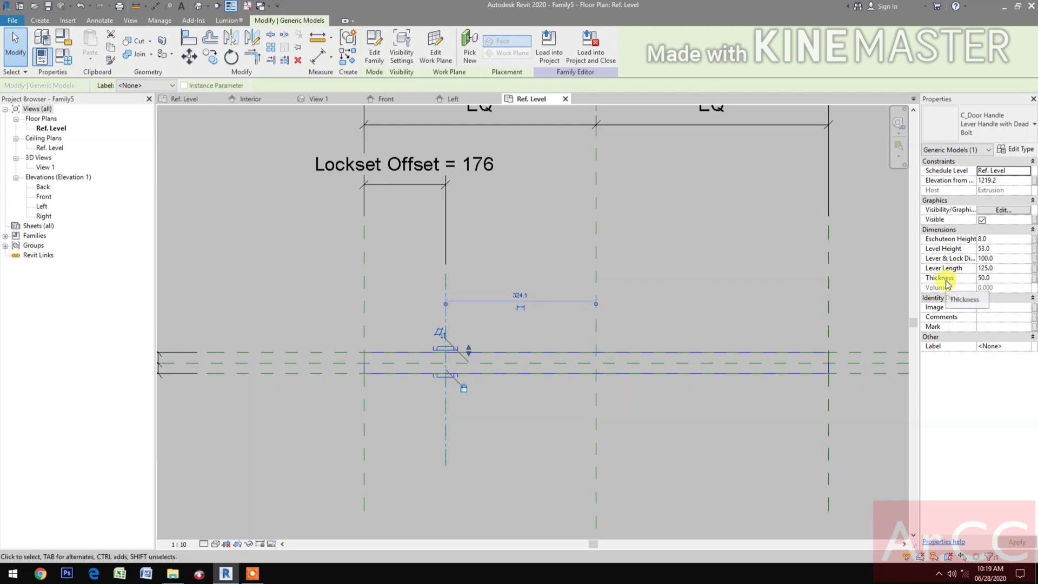
# Step: Associate the door handle's Thickness parameter with the door panel family's Thickness parameter
pyautogui.click(1034, 280)
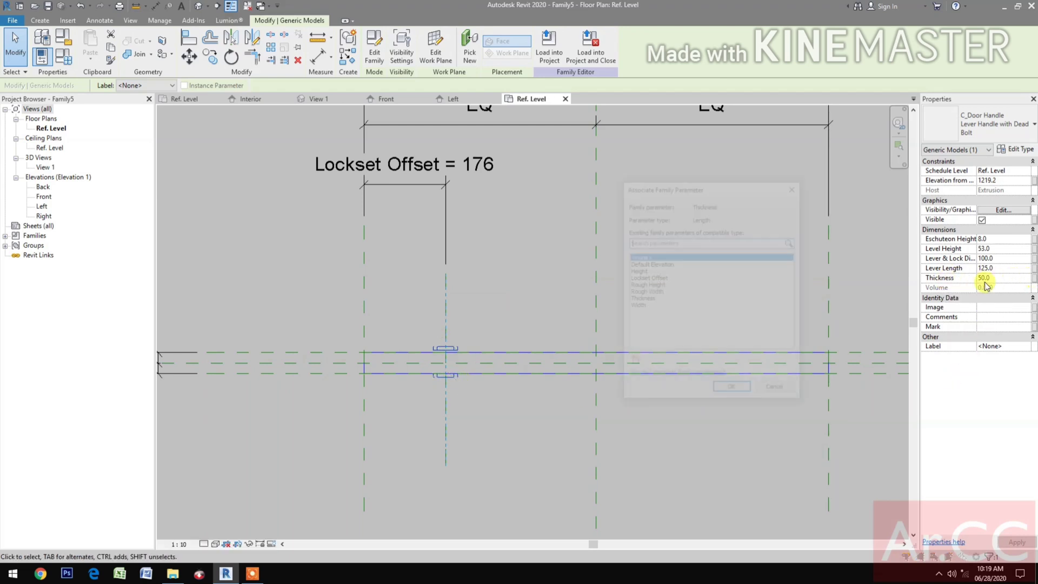
pyautogui.click(647, 300)
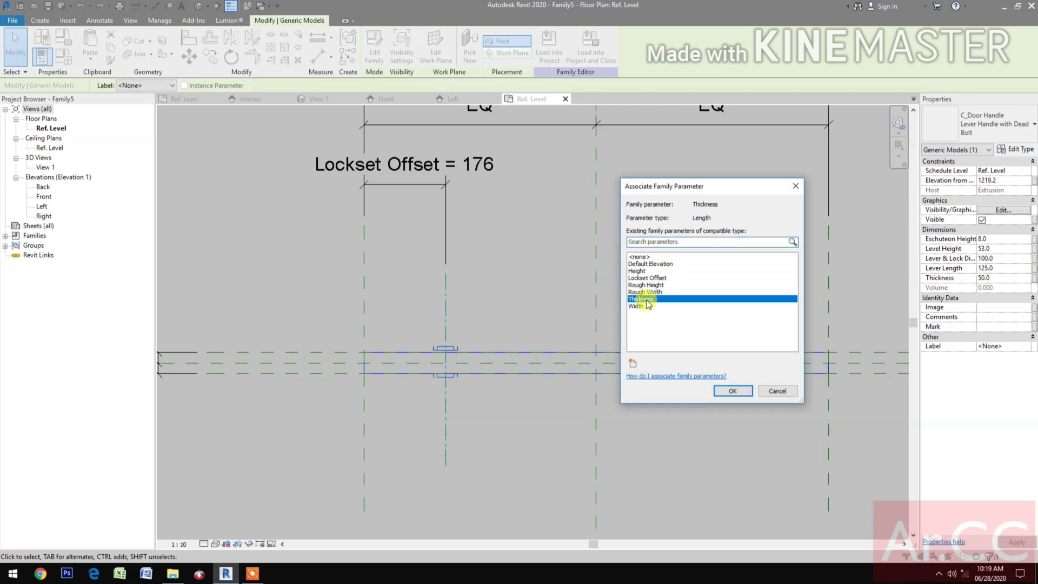
pyautogui.click(733, 391)
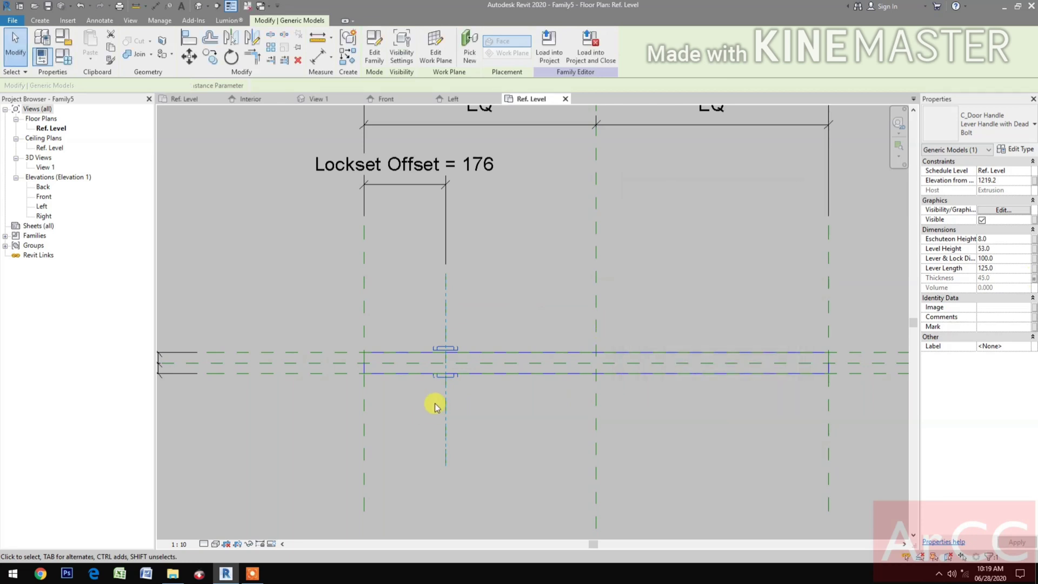
# Step: In the Front elevation, draw a horizontal reference plane across the panel, about 854 mm above Ref. Level and below the handle
pyautogui.click(402, 99)
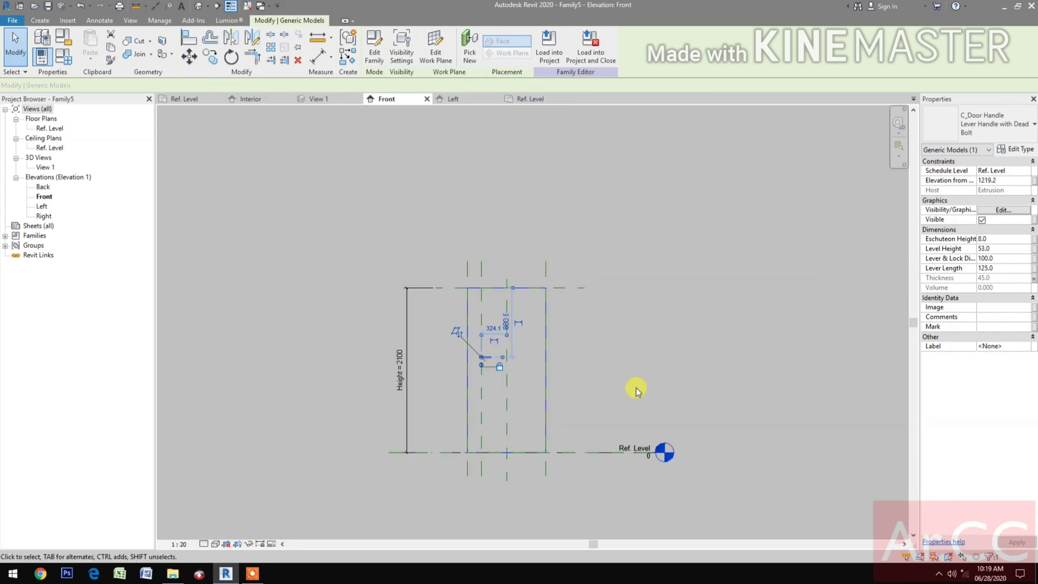
pyautogui.click(485, 440)
pyautogui.scroll(2, 484, 440)
pyautogui.scroll(2, 498, 427)
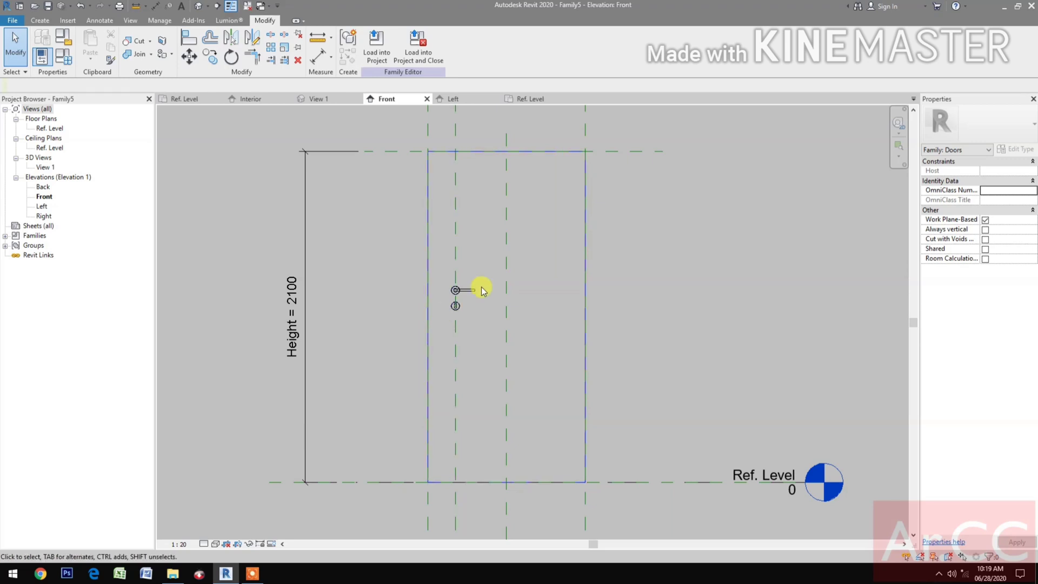
pyautogui.click(37, 21)
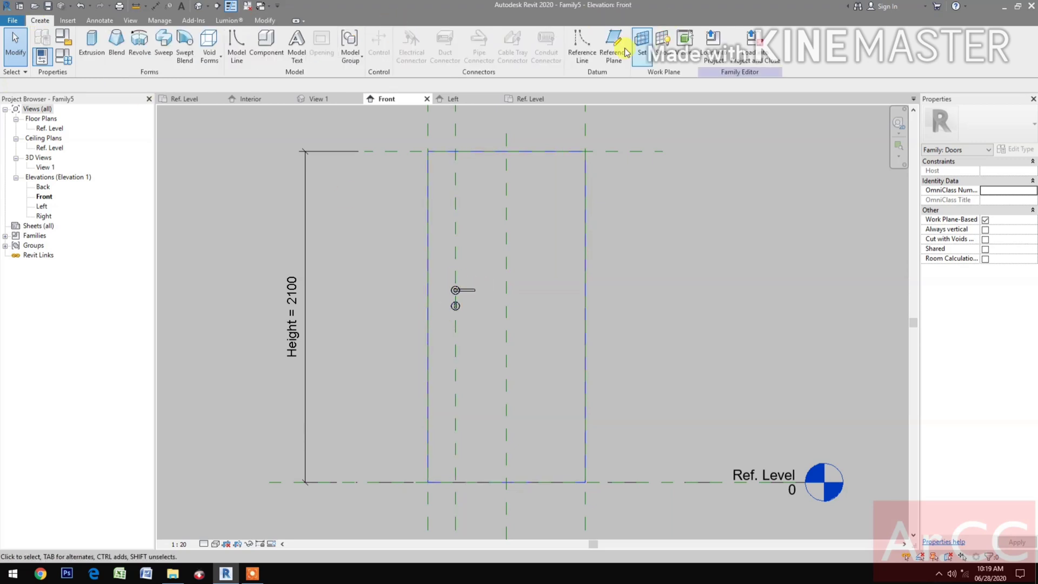
pyautogui.press('r')
pyautogui.press('p')
pyautogui.click(365, 347)
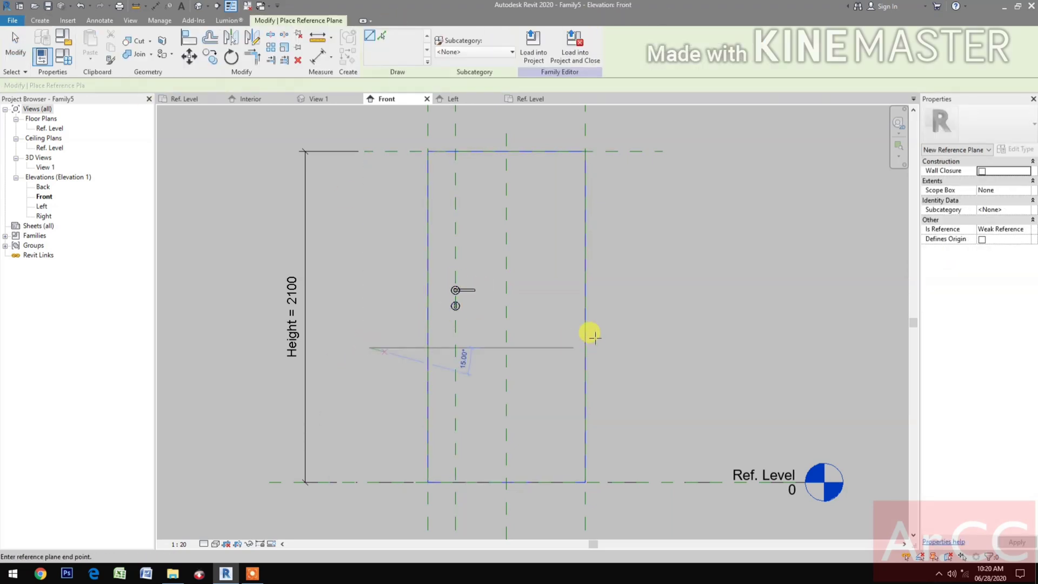
pyautogui.click(624, 348)
# Step: Add an aligned dimension from Ref. Level to the new horizontal reference plane, placed between the Height dimension and the panel
pyautogui.press('d')
pyautogui.press('i')
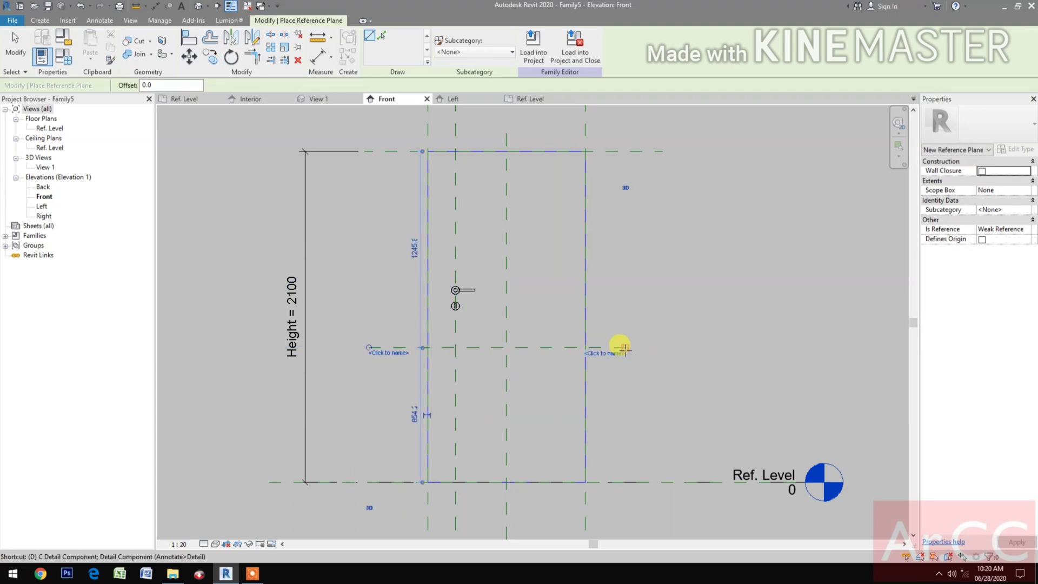
pyautogui.click(381, 482)
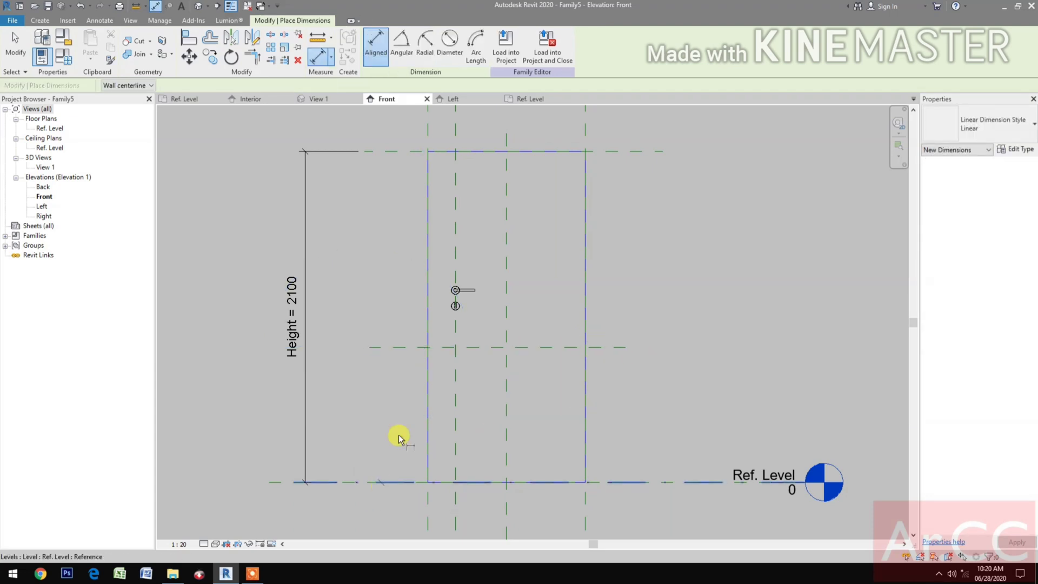
pyautogui.click(406, 350)
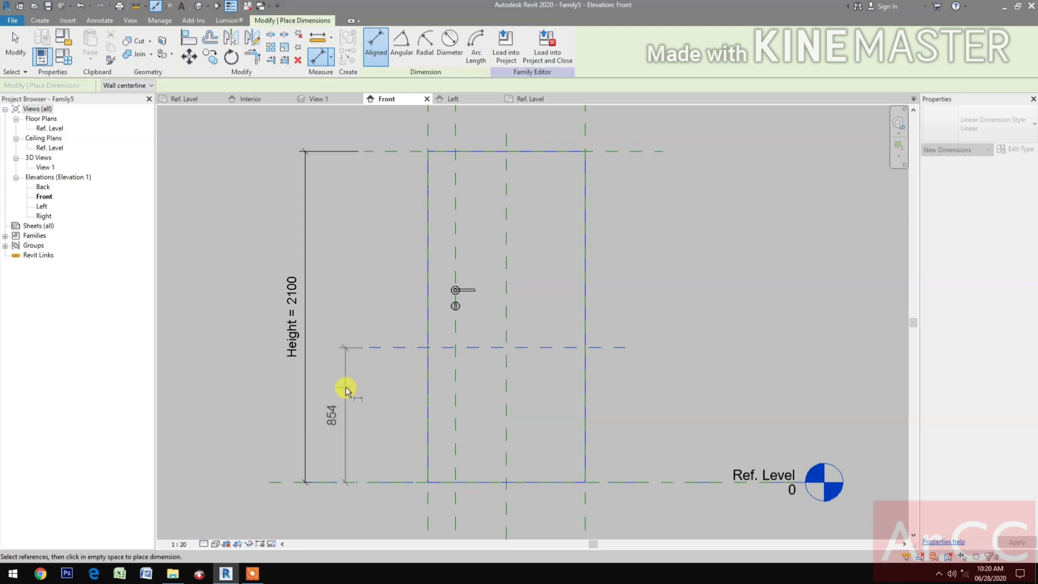
pyautogui.click(334, 411)
pyautogui.press('Escape')
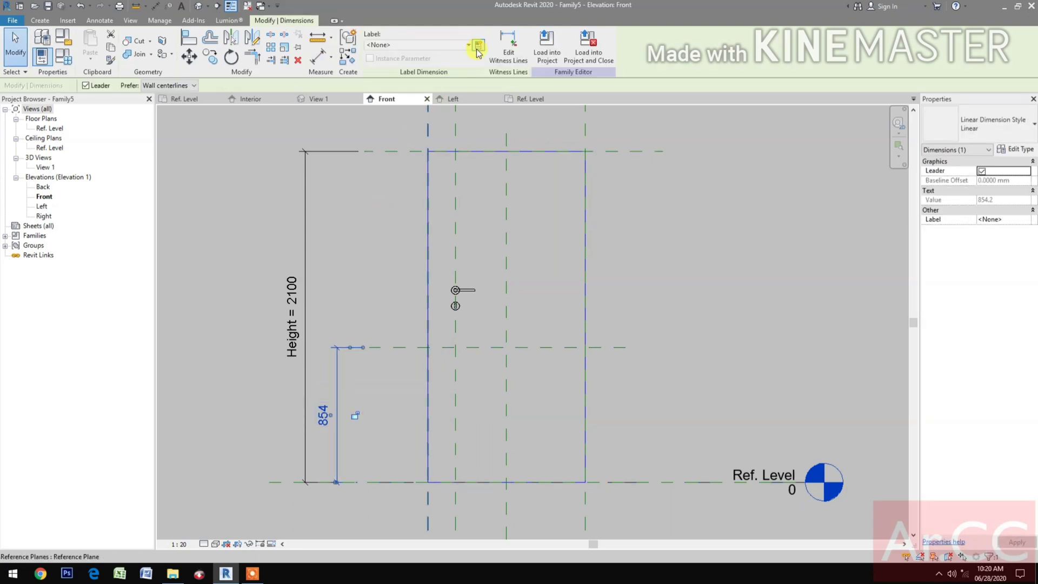
# Step: Label the horizontal plane's height dimension with a new type parameter named Lockset Height, grouped under Dimensions
pyautogui.click(478, 46)
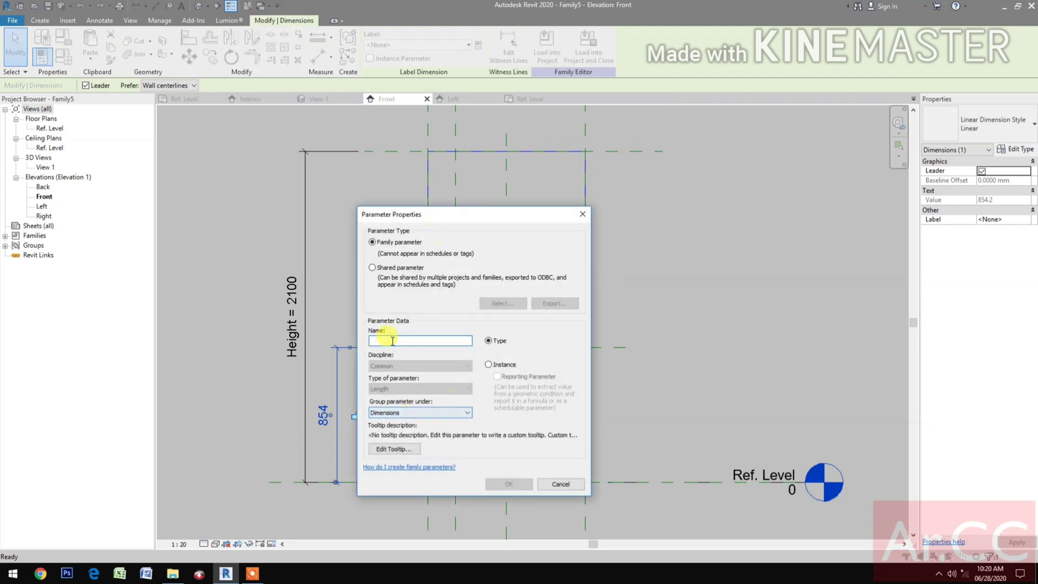
pyautogui.write('Lockset Height')
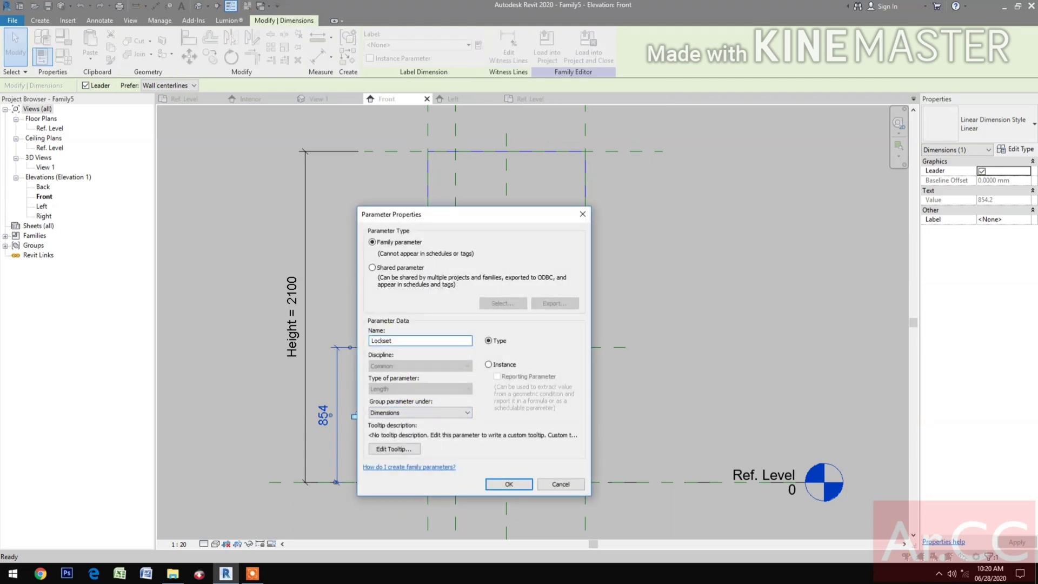
pyautogui.click(508, 484)
pyautogui.click(623, 496)
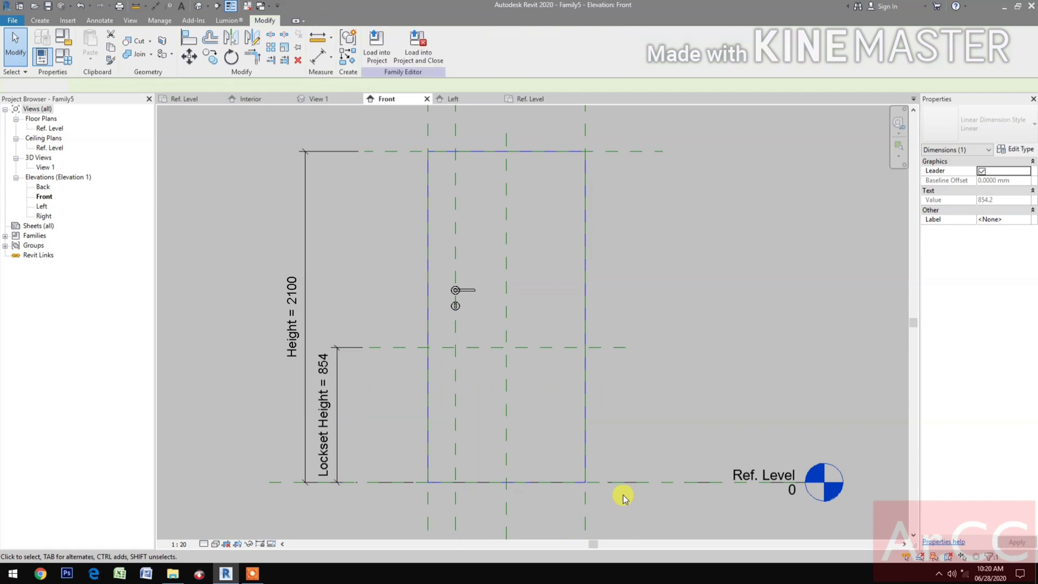
# Step: Set the family's Lockset Height to 1000 mm and Lockset Offset to 70 mm, and apply both values
pyautogui.moveTo(623, 496); pyautogui.dragTo(716, 497, button='middle')
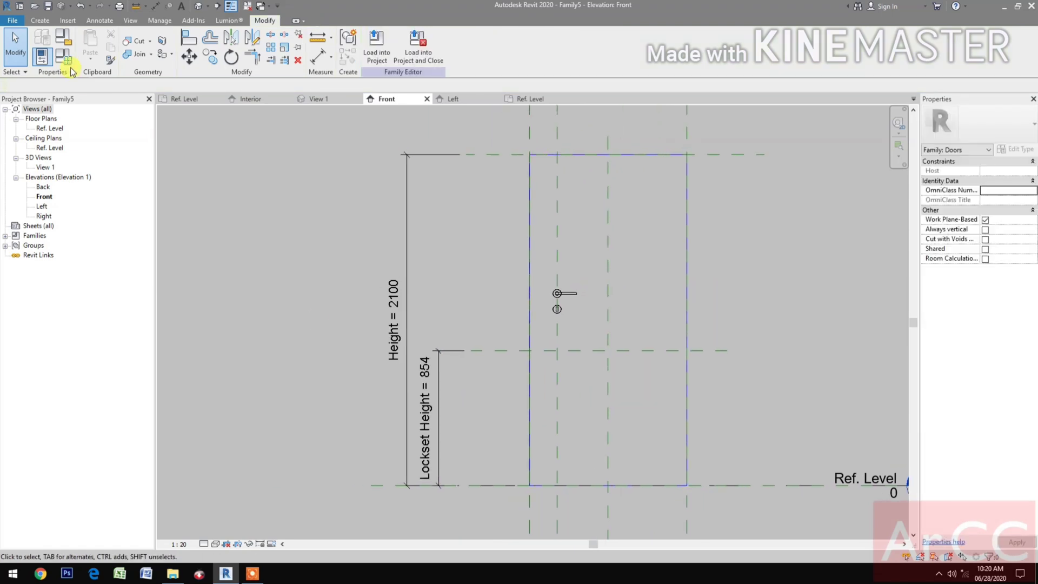
pyautogui.click(41, 57)
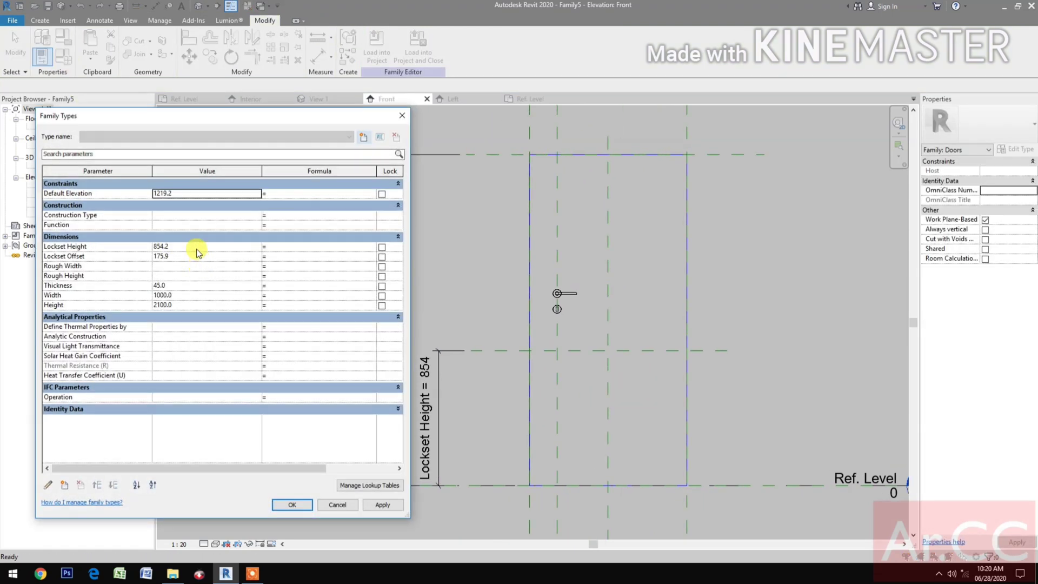
pyautogui.click(197, 247)
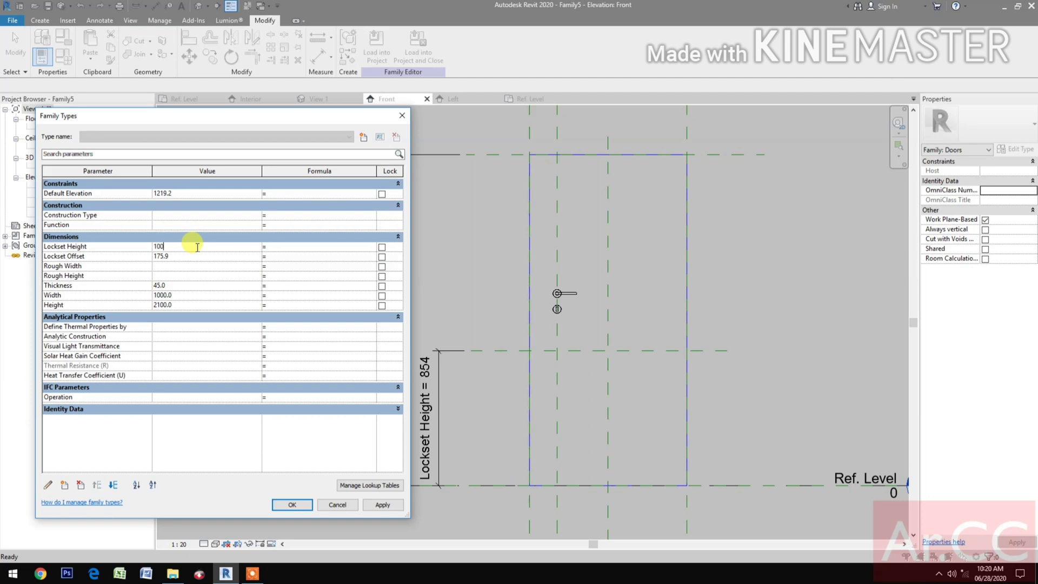
pyautogui.click(382, 506)
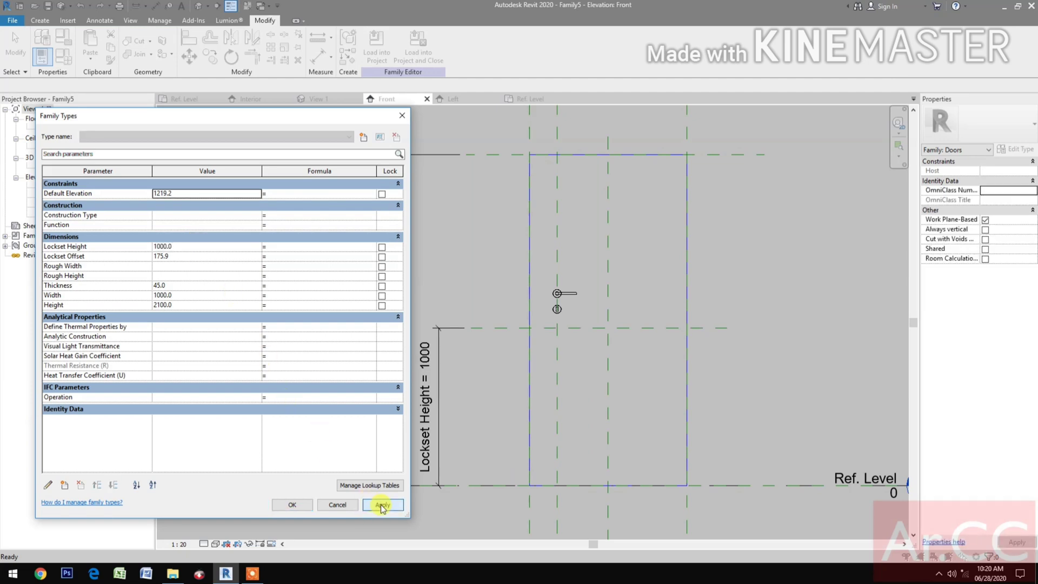
pyautogui.click(198, 256)
pyautogui.write('70')
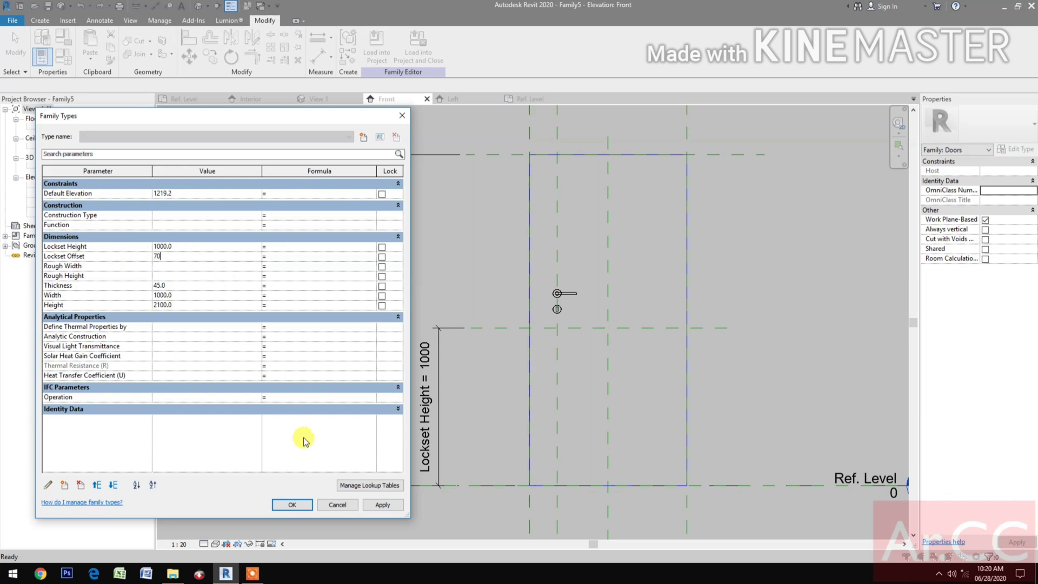
pyautogui.click(381, 504)
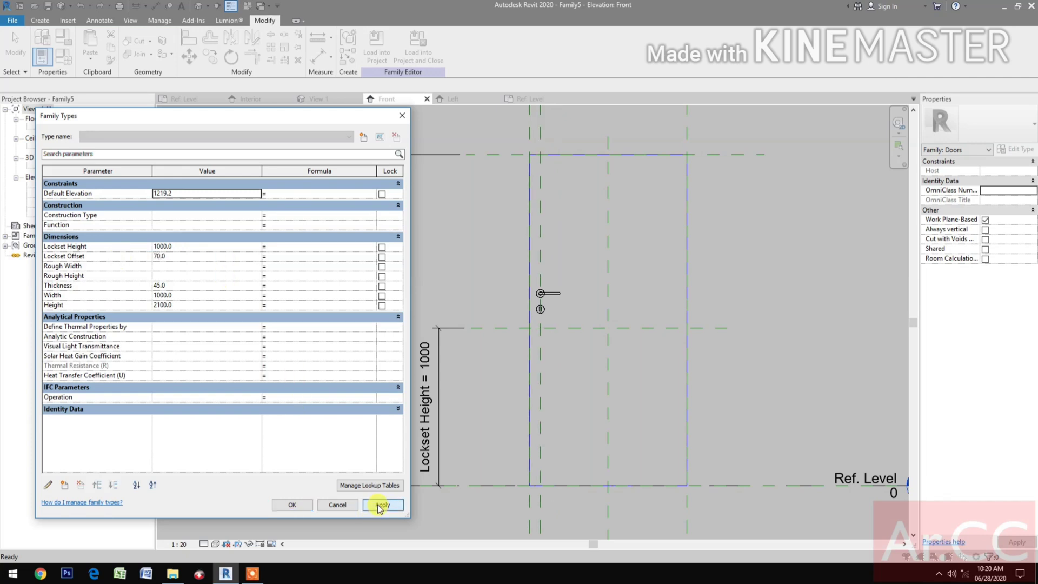
pyautogui.click(301, 507)
# Step: Align the door handle's horizontal centre to the Lockset Height reference plane and lock the alignment
pyautogui.scroll(2, 547, 335)
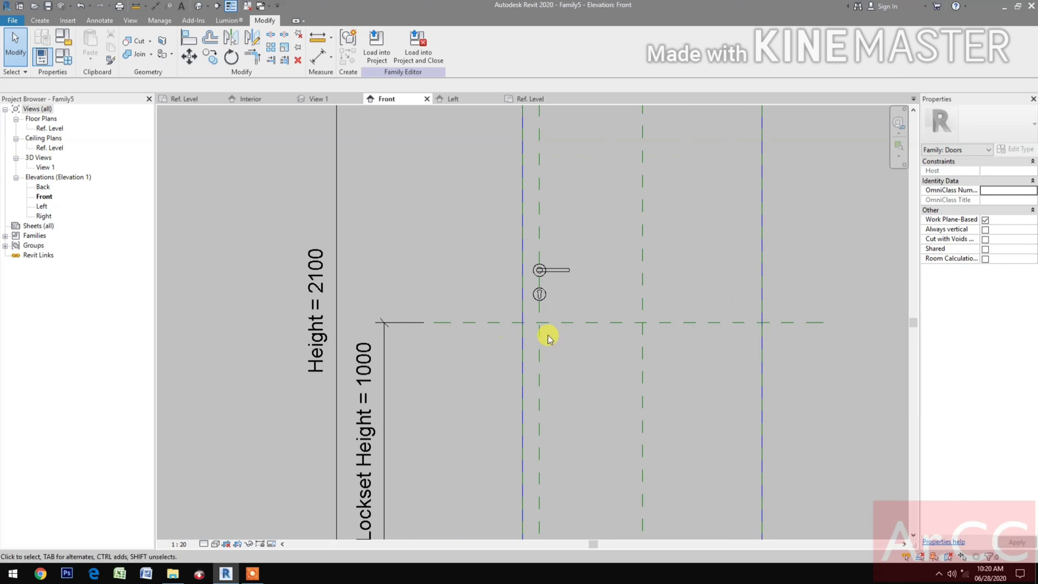
pyautogui.press('a')
pyautogui.press('l')
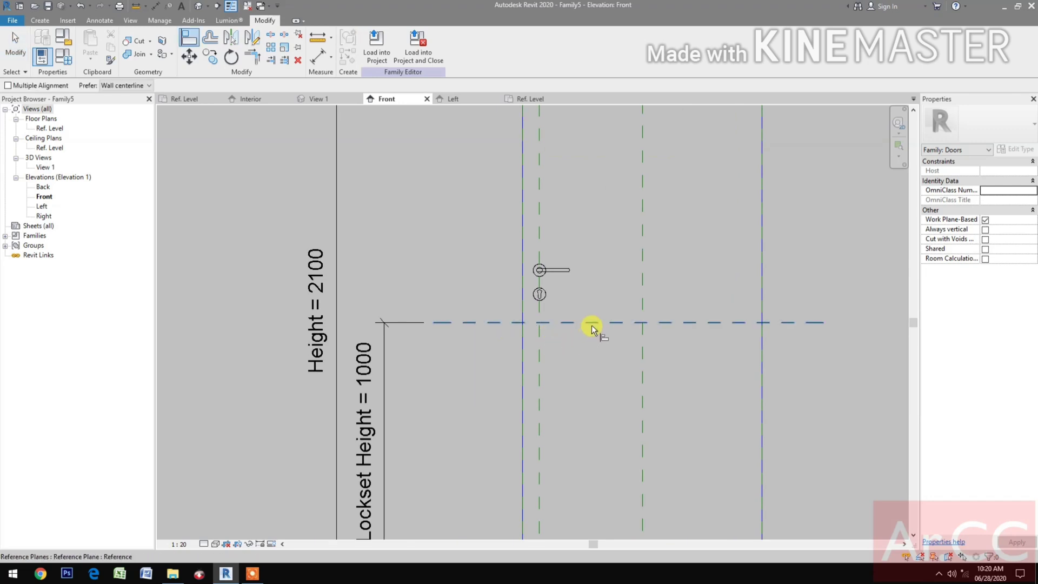
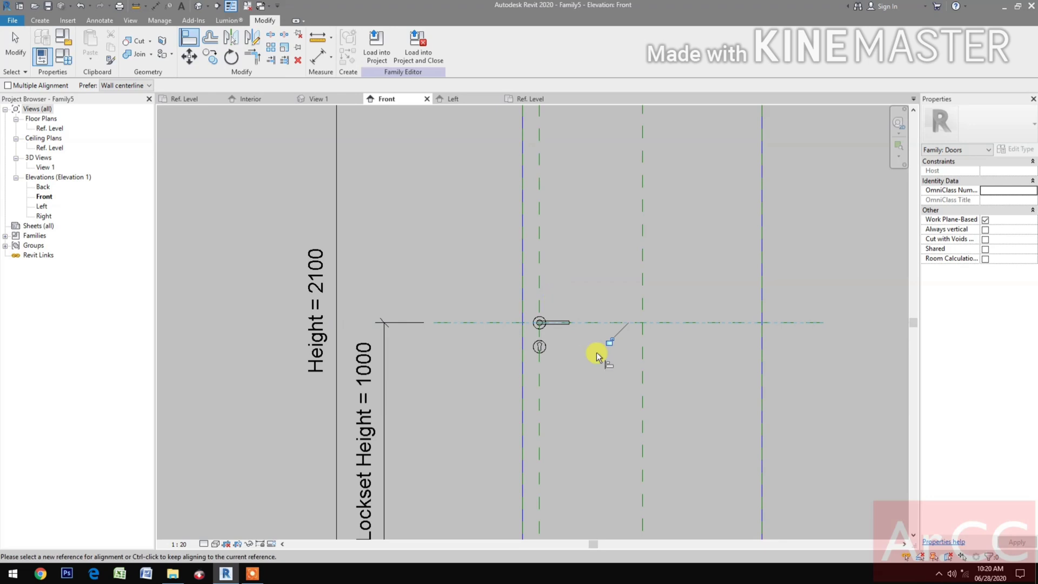
pyautogui.scroll(-3, 610, 341)
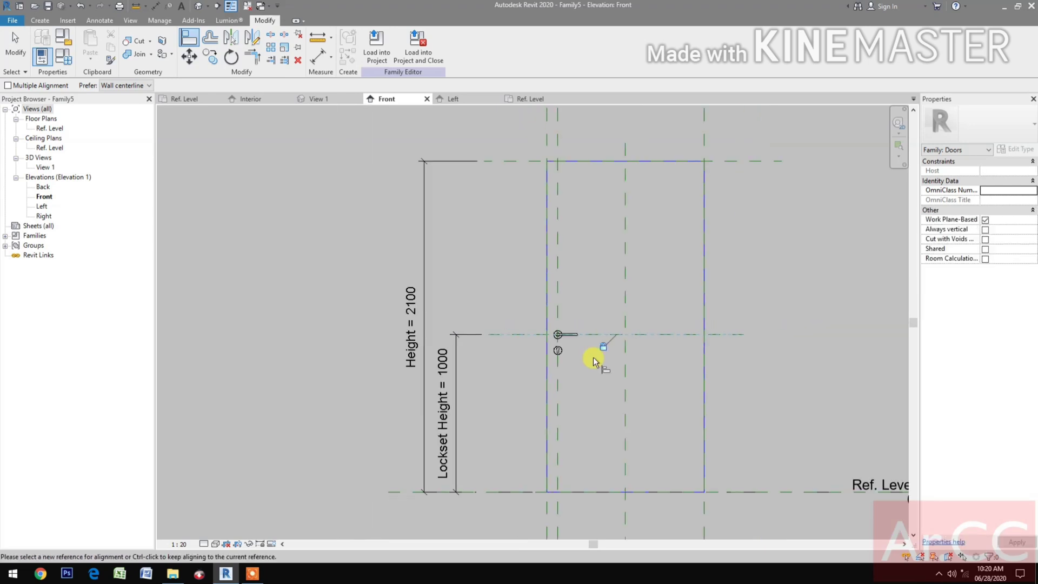
pyautogui.press('Escape')
pyautogui.press('Escape')
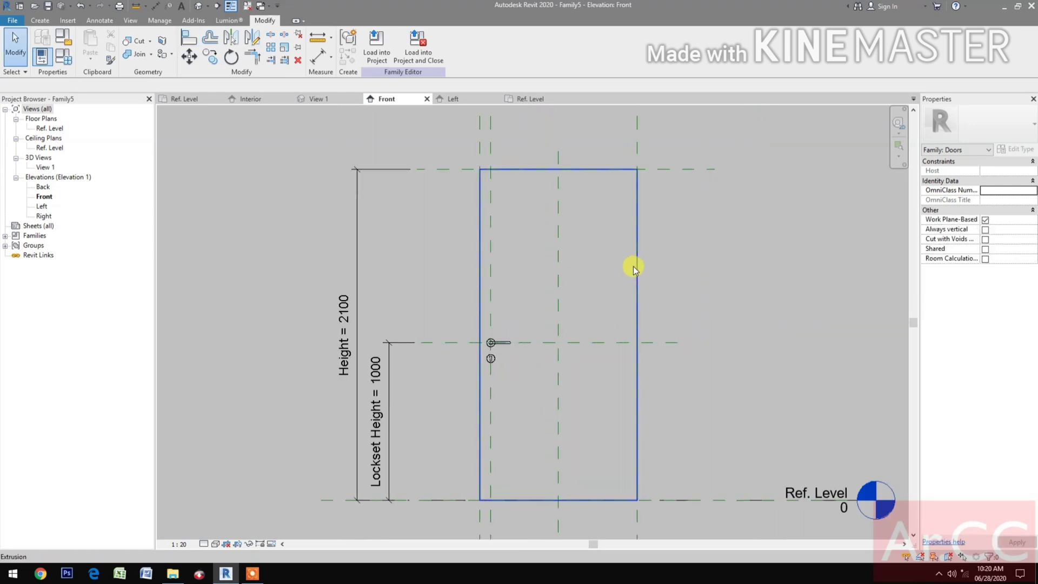
# Step: Associate the door panel extrusion's Material with a new type parameter named Flush Door Finish, grouped under Materials and Finishes
pyautogui.click(633, 266)
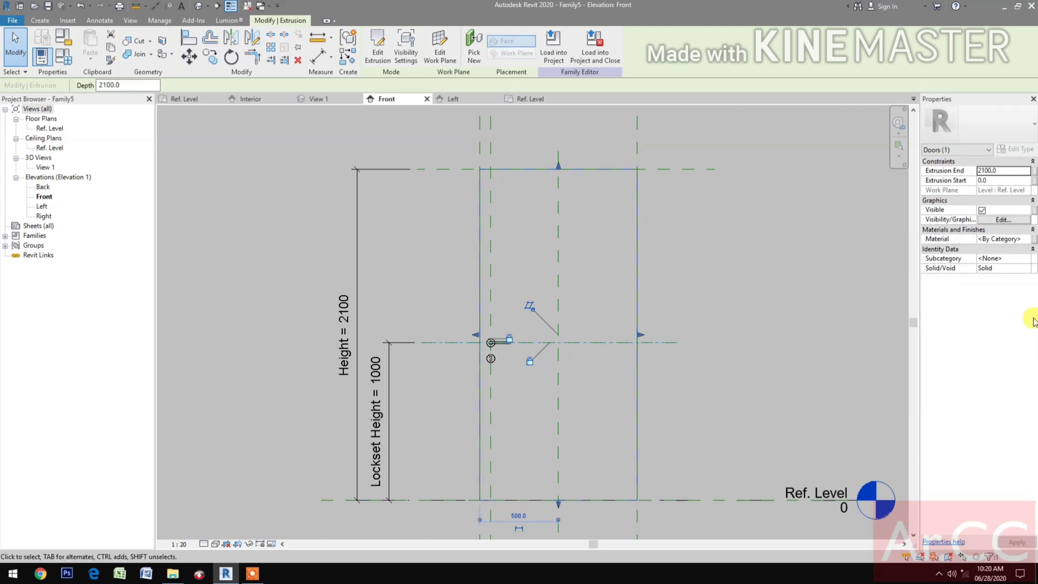
pyautogui.click(1033, 241)
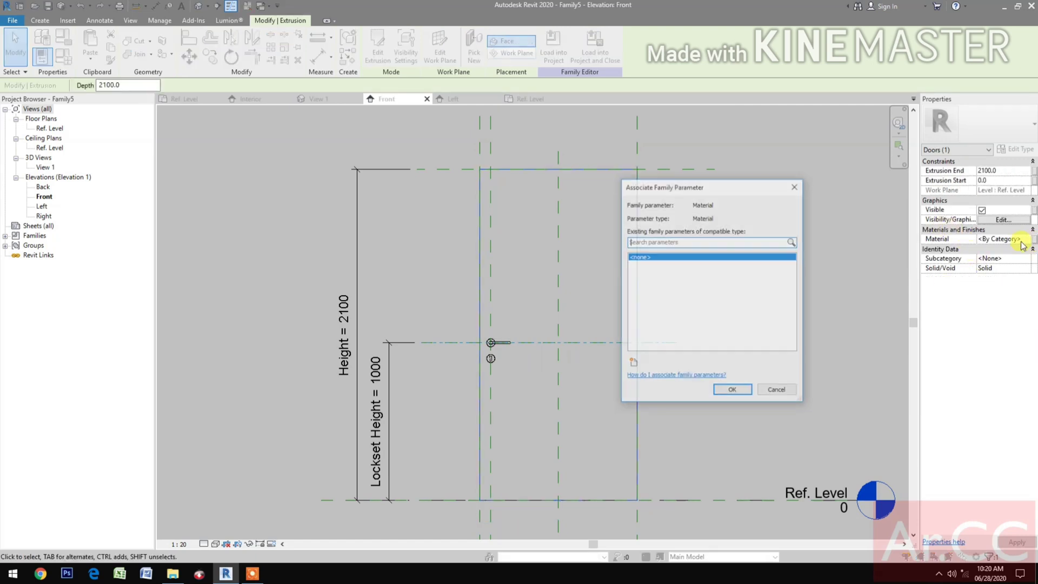
pyautogui.click(632, 361)
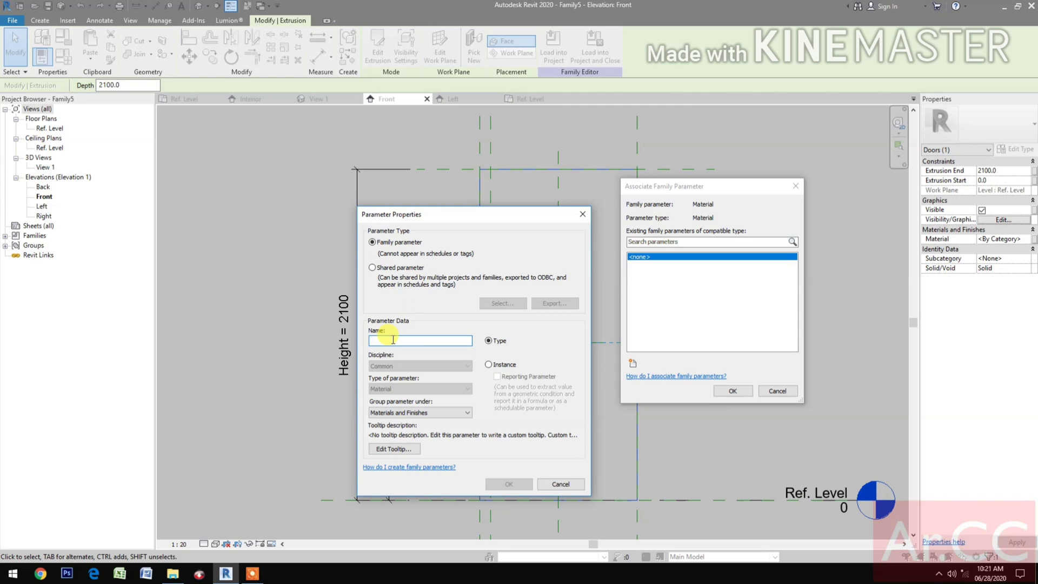
pyautogui.write('Flush Door Finish')
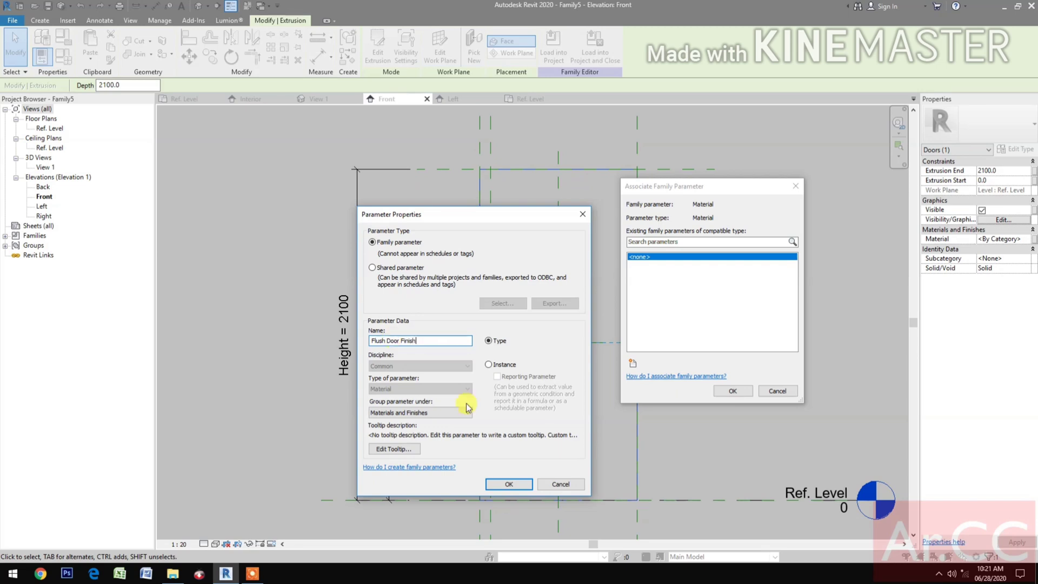
pyautogui.click(505, 482)
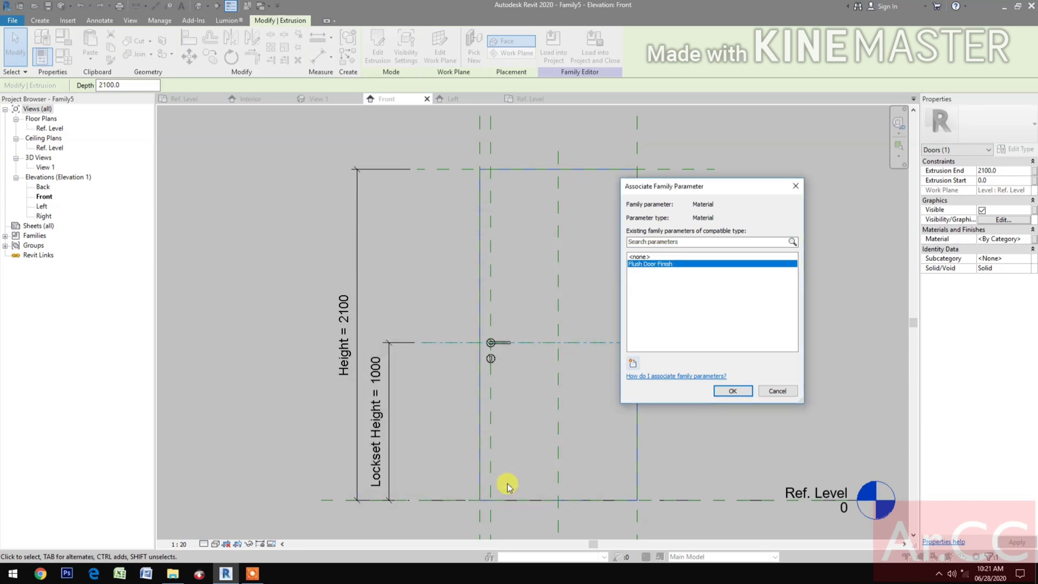
pyautogui.click(733, 391)
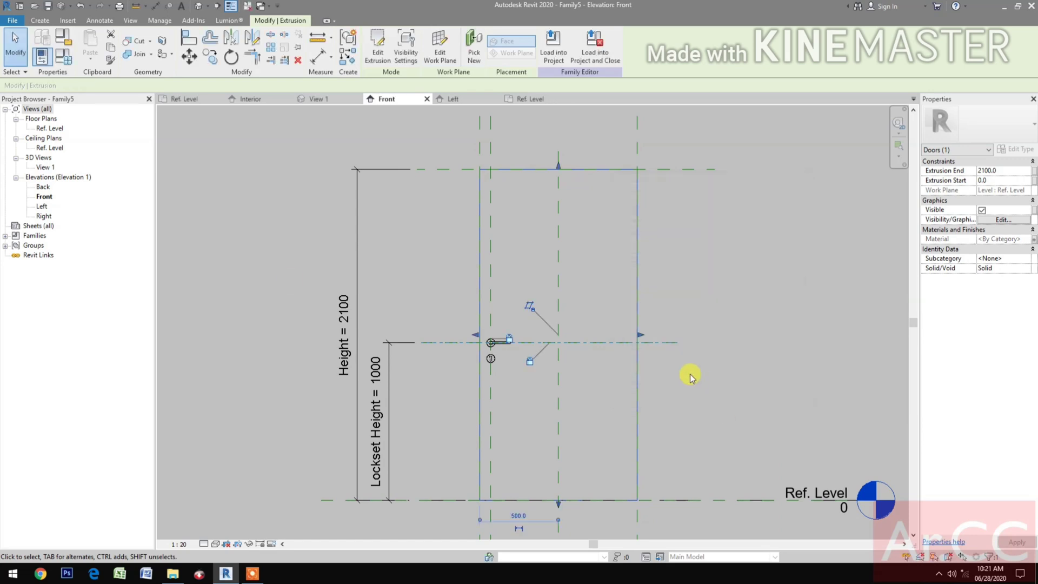
# Step: For the Flush Door Finish value, add the Wood material from the AEC Materials library's Wood category to the project materials
pyautogui.click(71, 54)
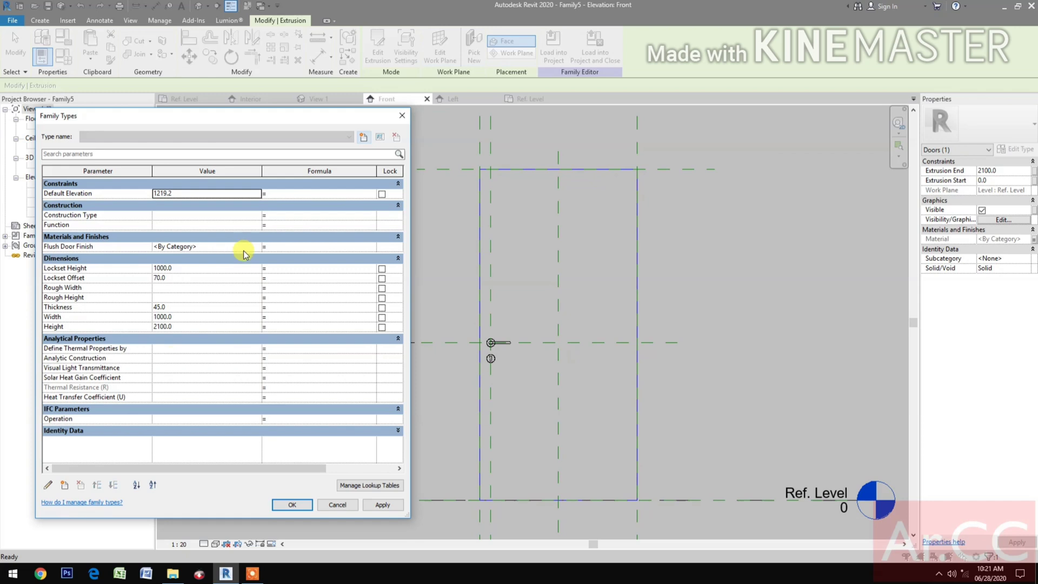
pyautogui.click(259, 249)
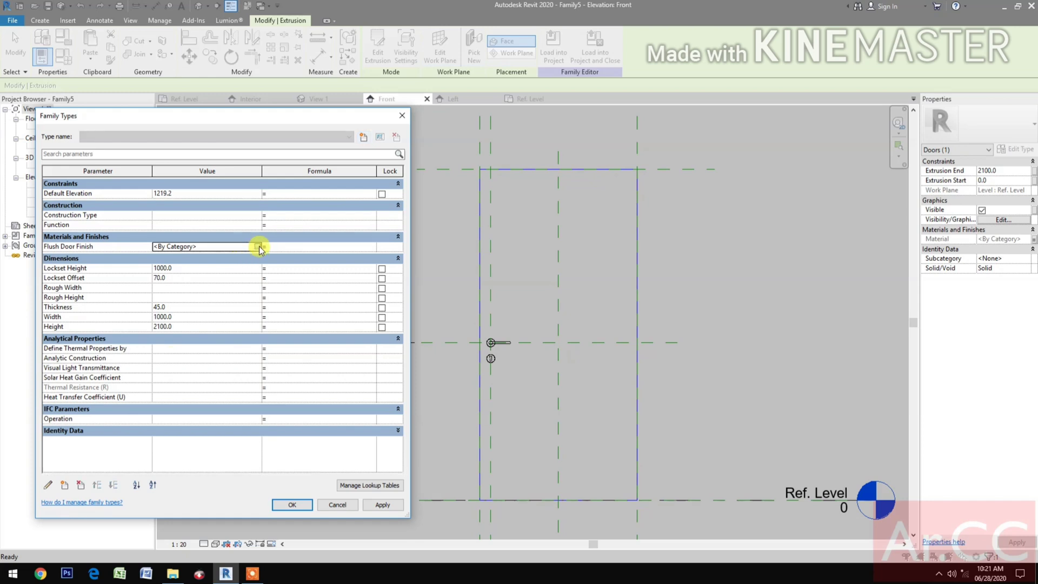
pyautogui.click(258, 246)
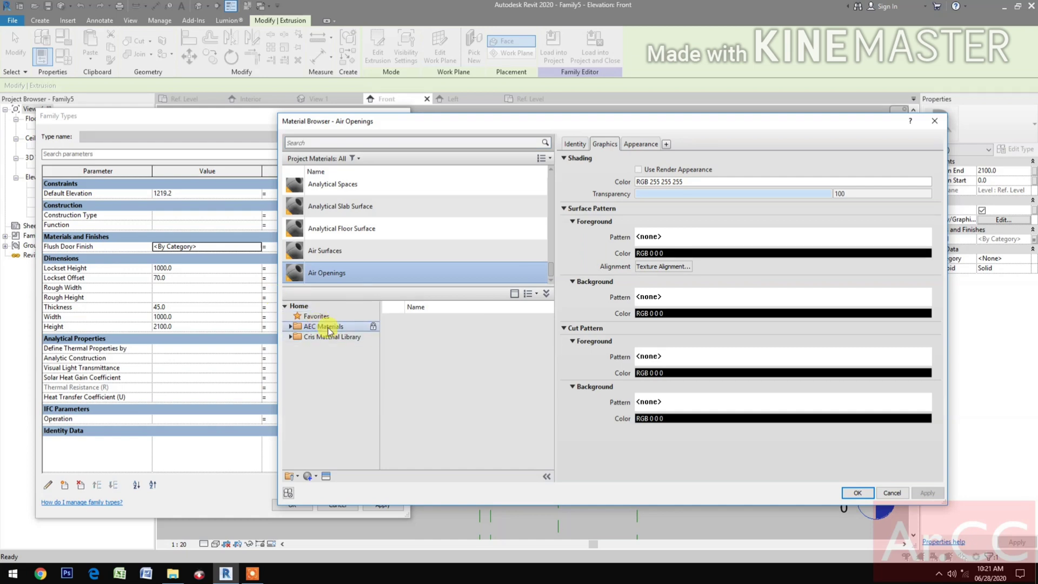
pyautogui.click(325, 326)
pyautogui.click(291, 327)
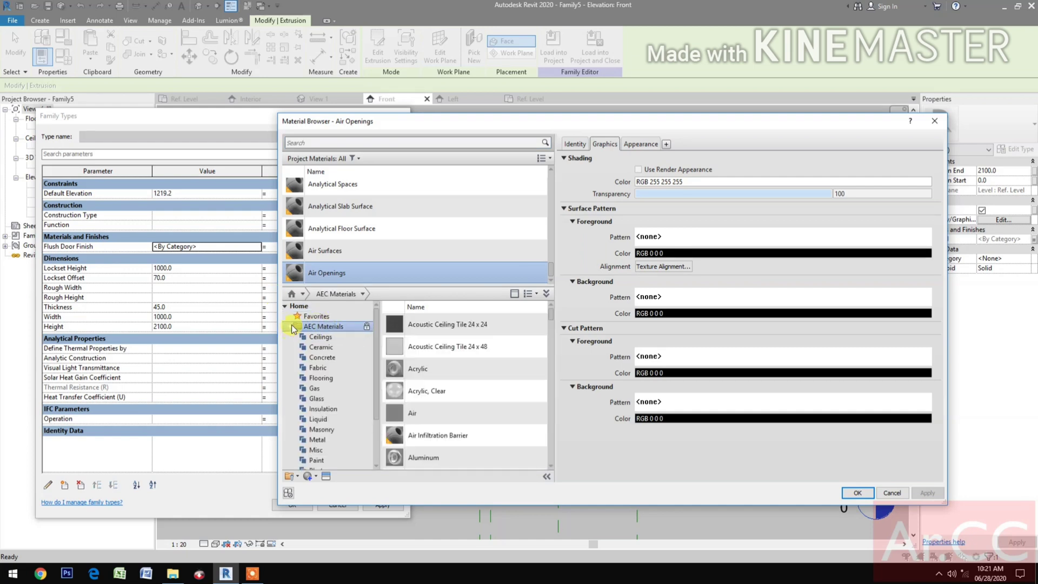
pyautogui.scroll(-2, 324, 410)
pyautogui.click(318, 449)
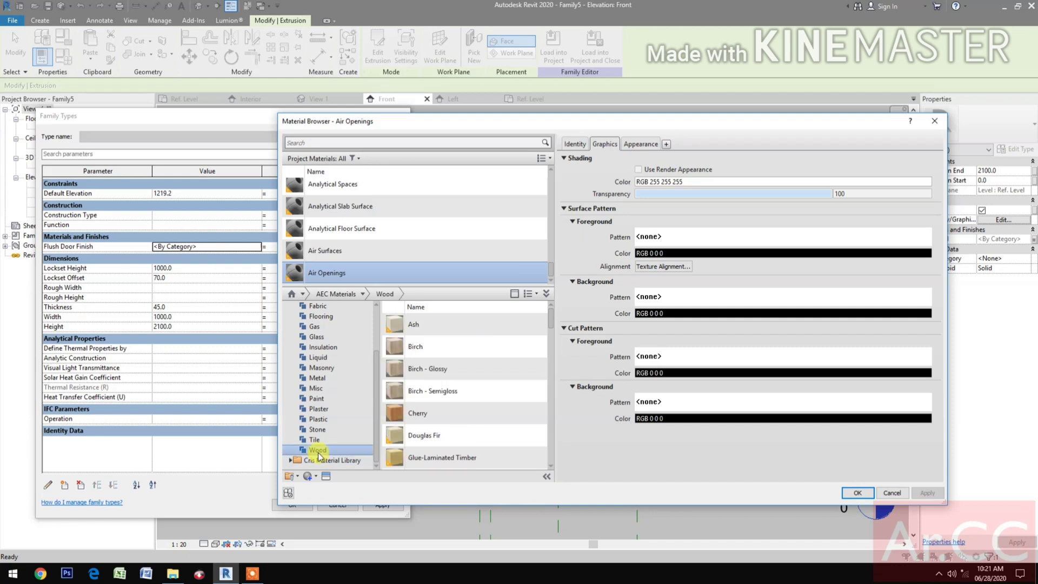
pyautogui.scroll(-2, 514, 432)
pyautogui.scroll(-6, 514, 436)
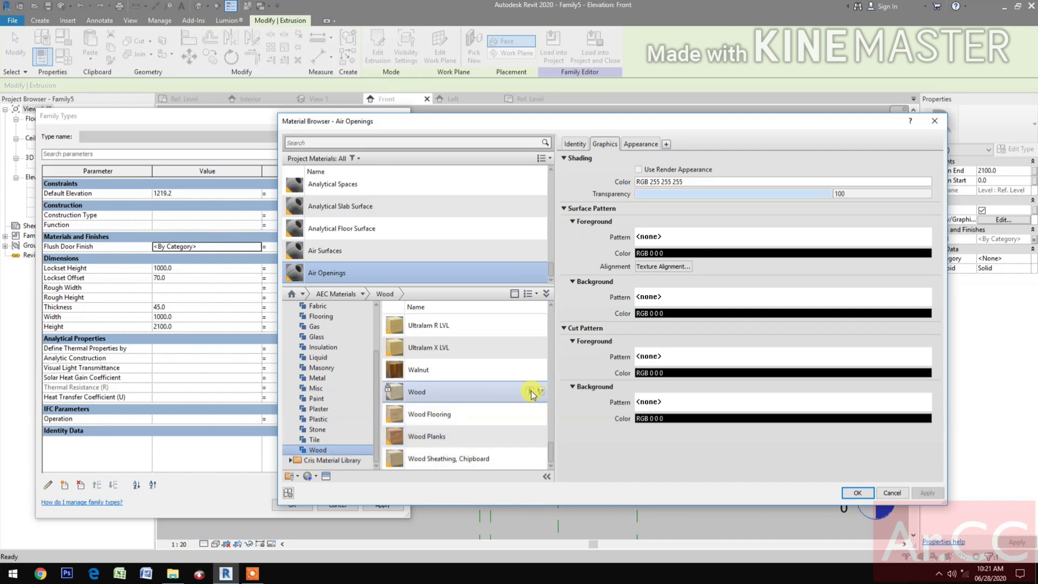
pyautogui.click(530, 391)
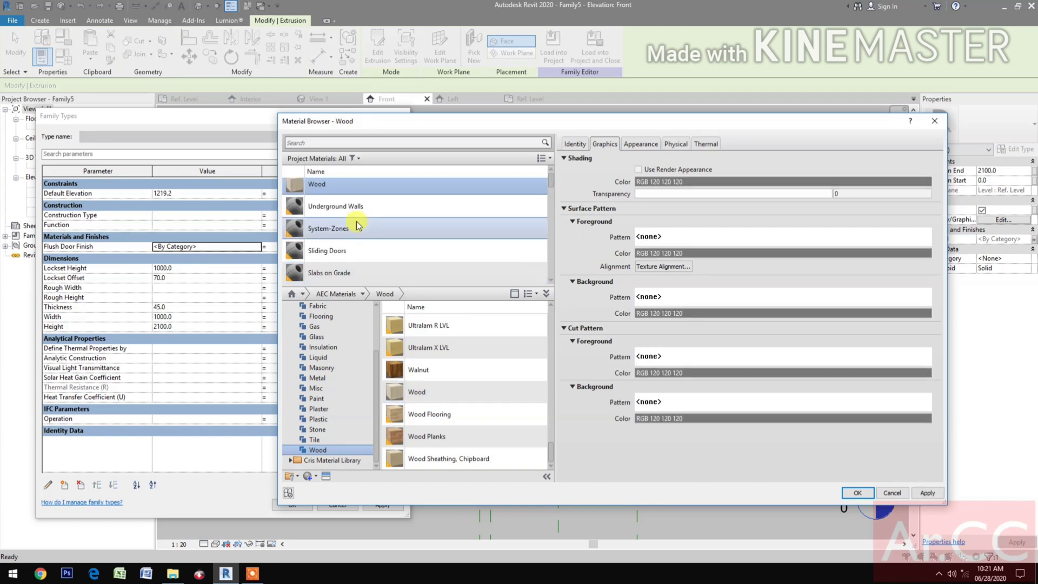
# Step: Rename the added Wood material to Wood - Flush Door Finish and assign it to the Flush Door Finish parameter
pyautogui.rightClick(356, 187)
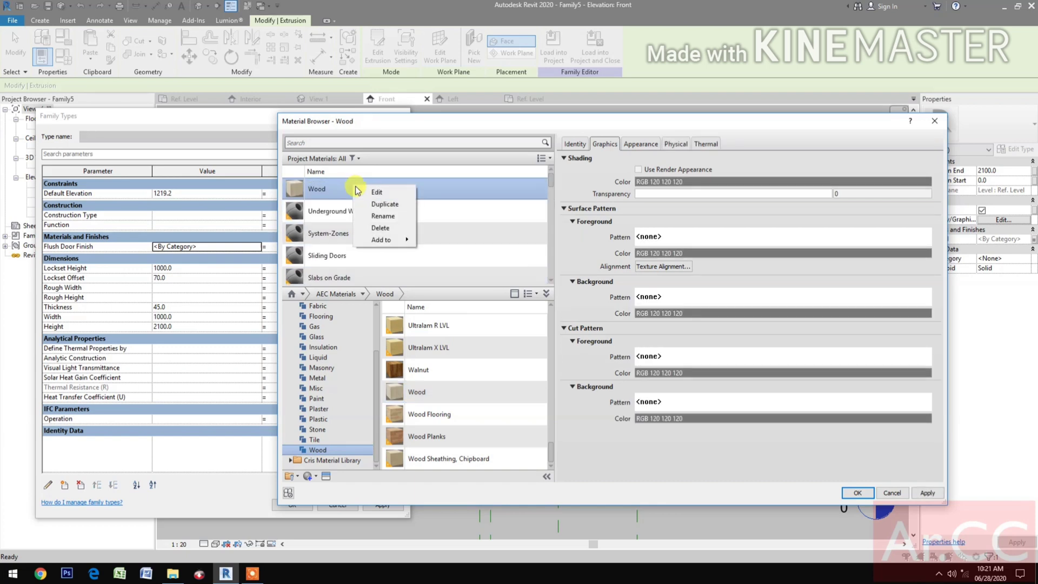
pyautogui.click(383, 215)
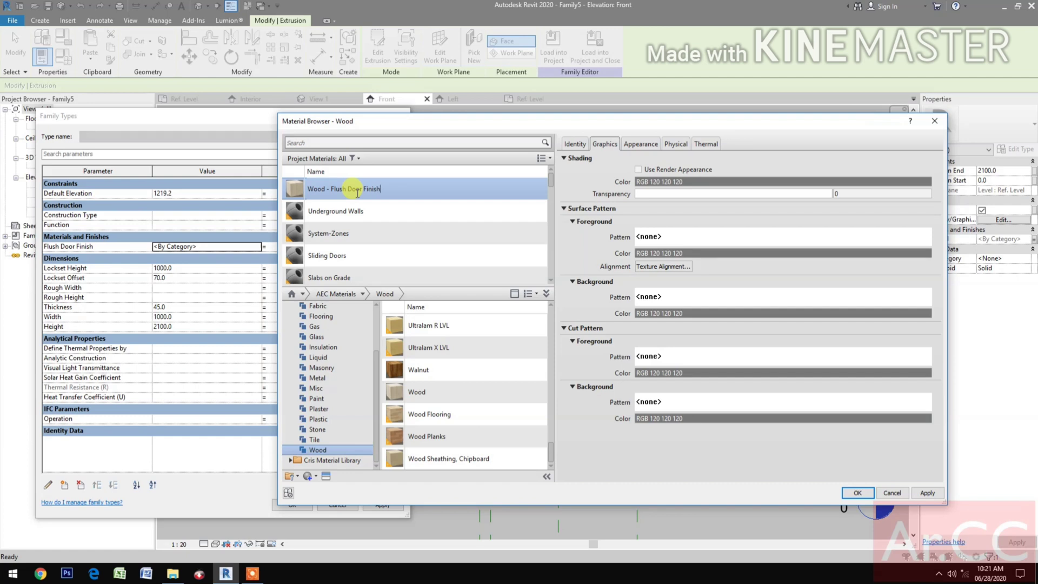
pyautogui.click(859, 492)
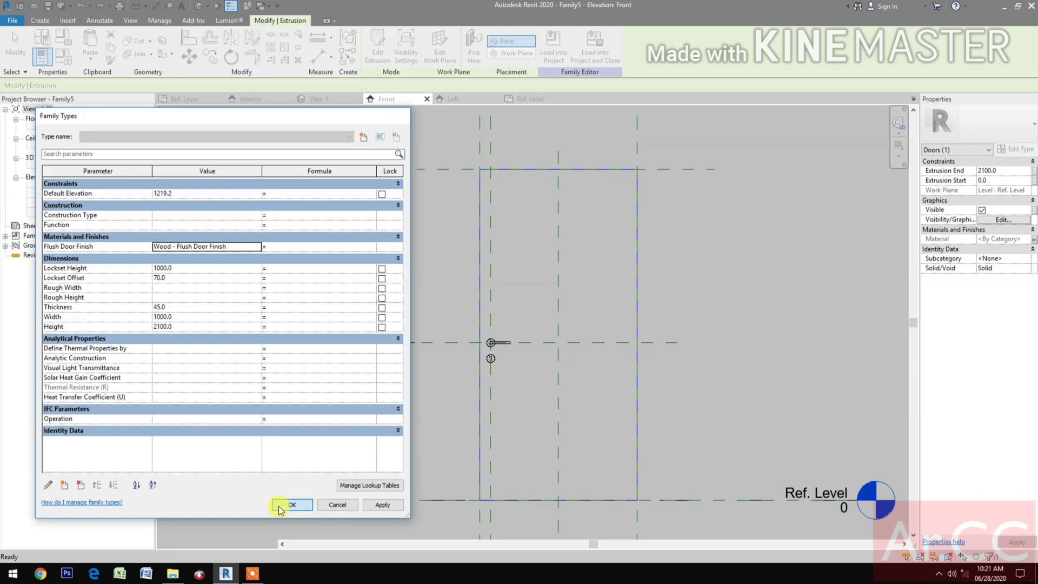
pyautogui.click(276, 506)
pyautogui.click(275, 505)
# Step: Set the Front elevation's visual style to Realistic and change the Doors category's line color to black in Object Styles
pyautogui.click(215, 543)
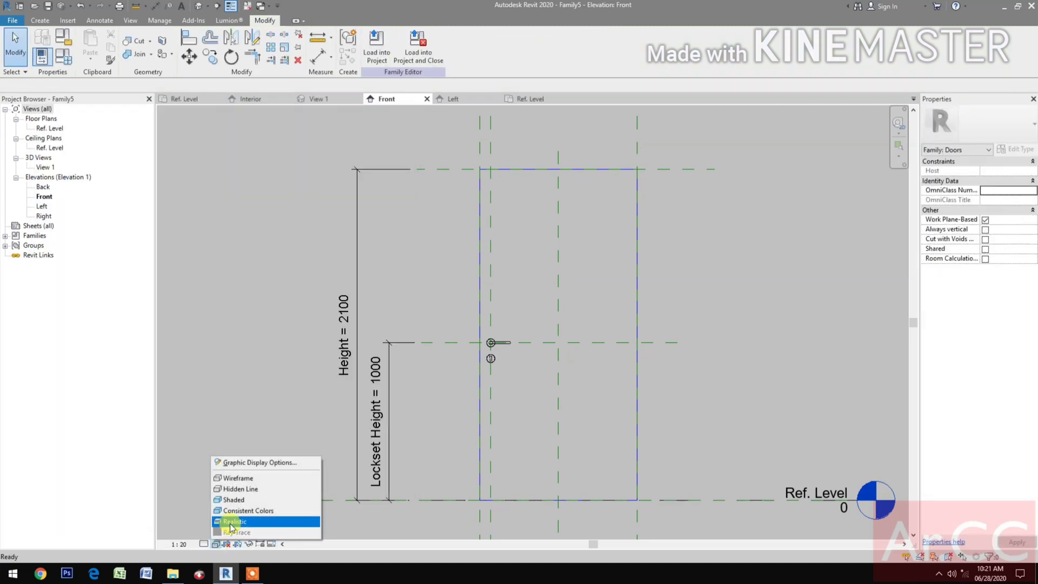
pyautogui.click(232, 523)
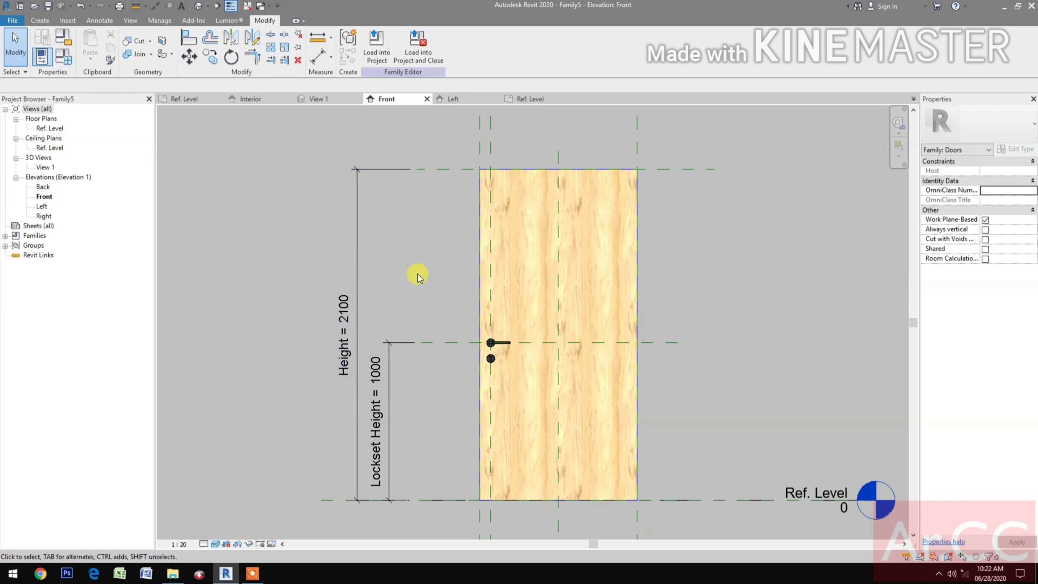
pyautogui.press('v')
pyautogui.press('v')
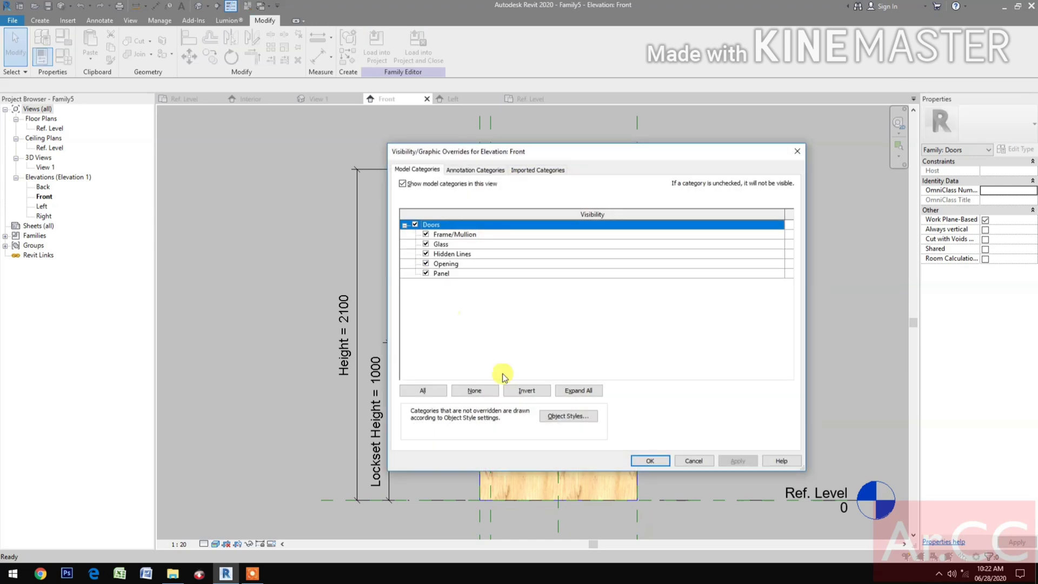
pyautogui.click(581, 421)
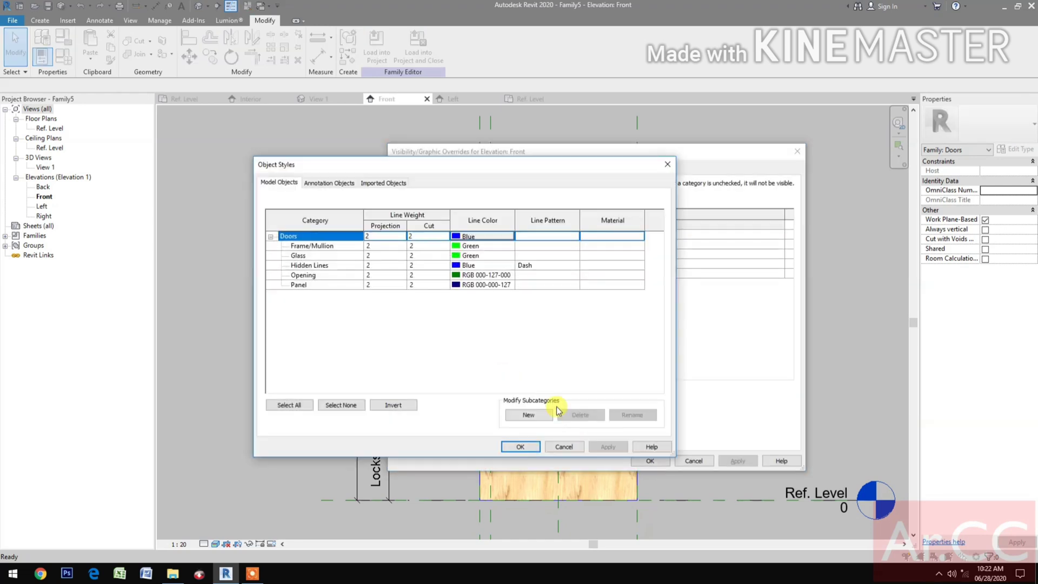
pyautogui.click(496, 240)
pyautogui.click(352, 320)
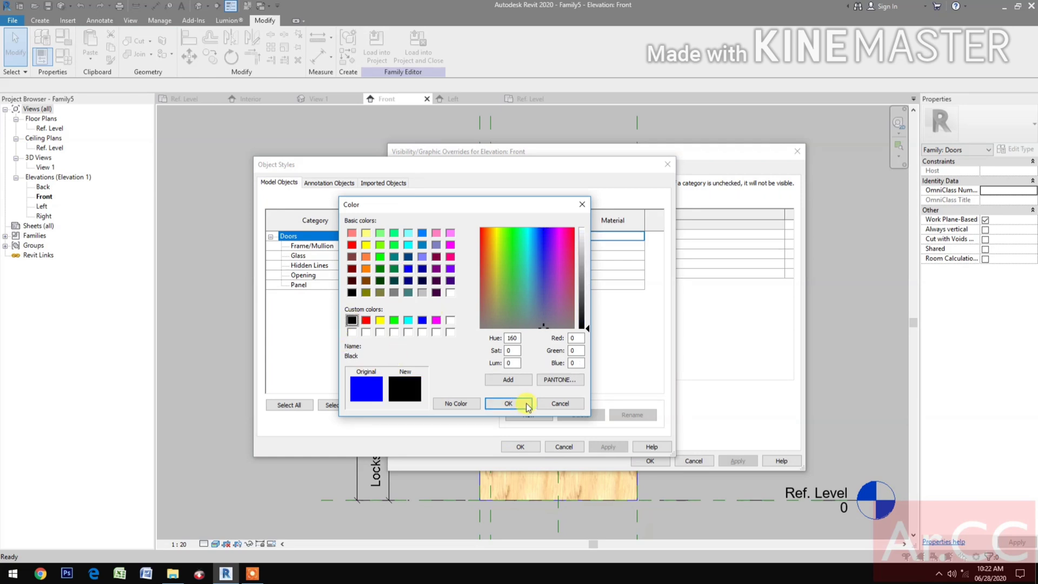
pyautogui.click(508, 403)
pyautogui.click(520, 446)
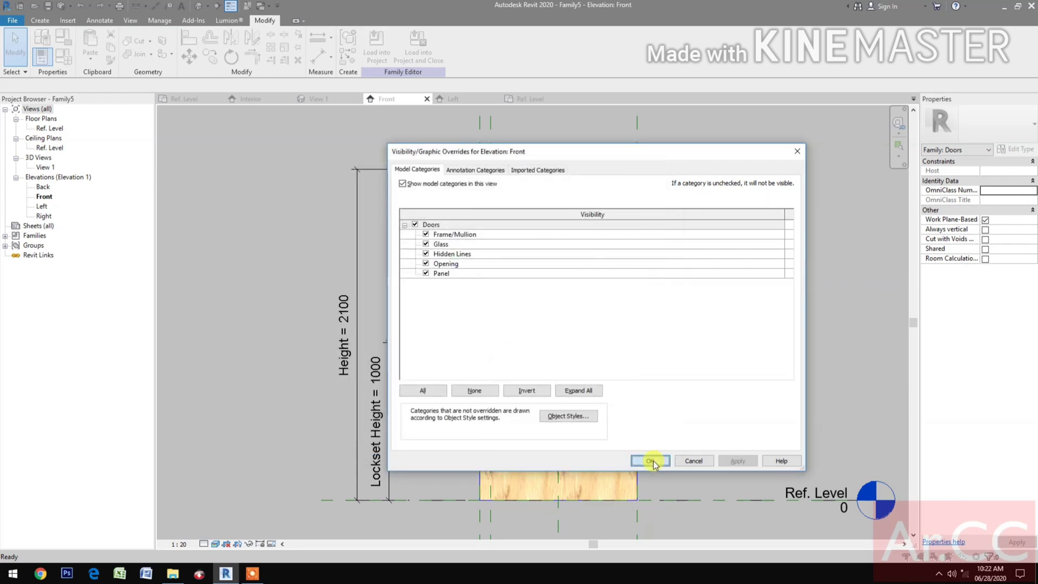
pyautogui.click(650, 461)
pyautogui.moveTo(688, 429); pyautogui.dragTo(677, 443, button='middle')
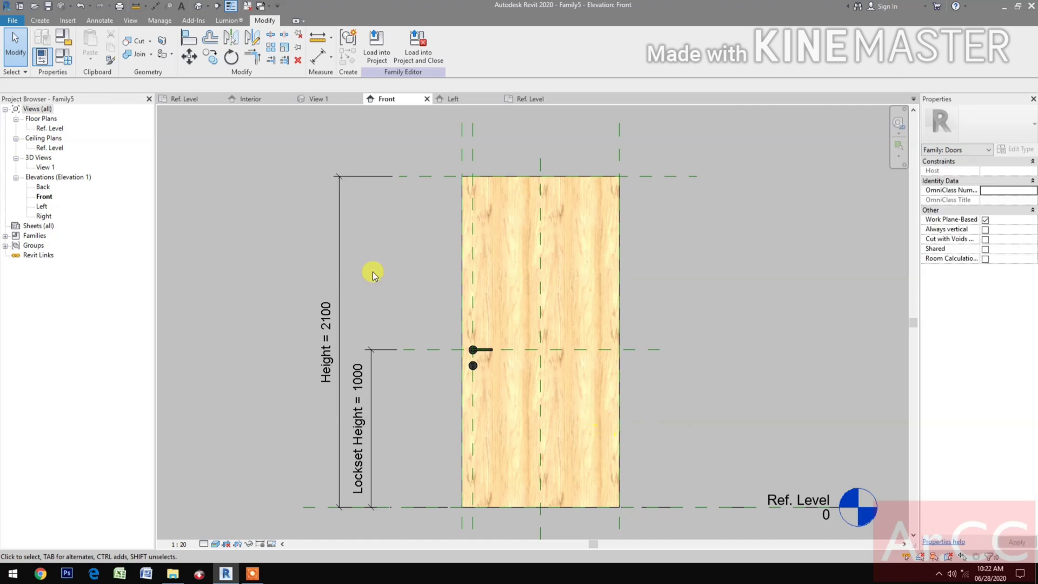
# Step: In the Ref. Level floor plan, draw a vertical reference plane about 26 mm inside the door panel's lockset-side edge
pyautogui.click(528, 99)
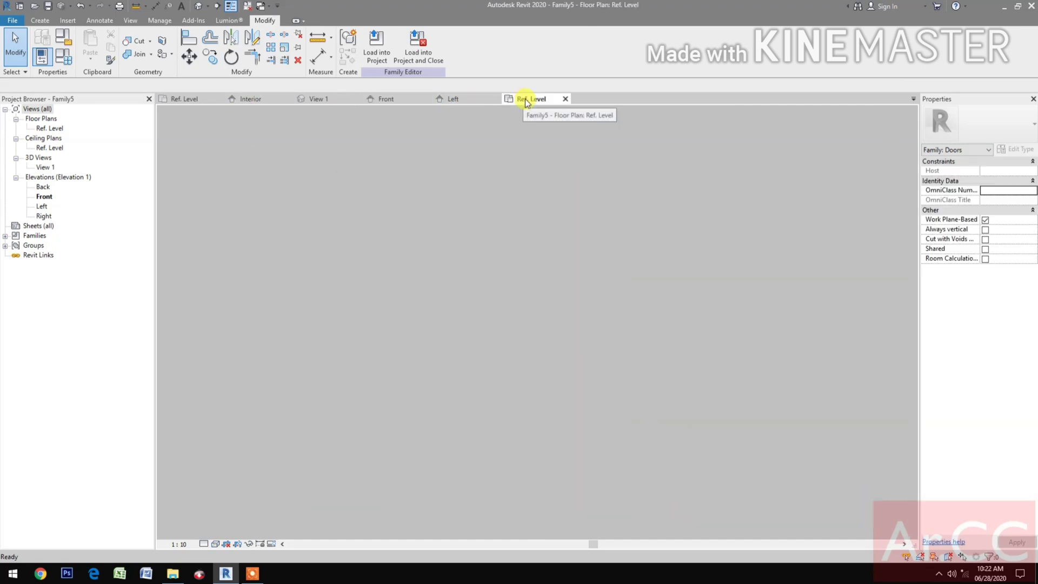
pyautogui.moveTo(435, 419); pyautogui.dragTo(447, 424, button='middle')
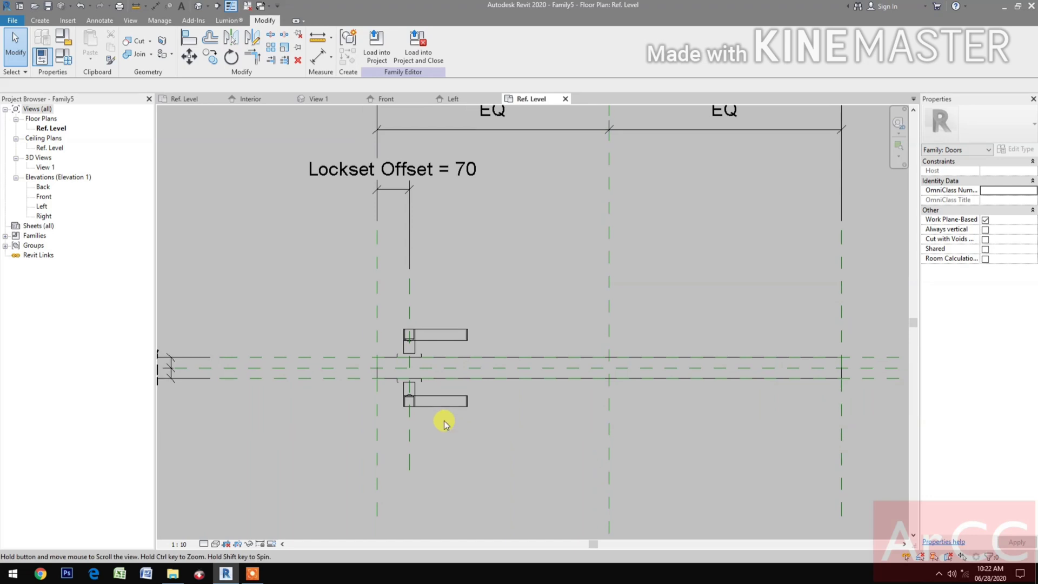
pyautogui.click(39, 20)
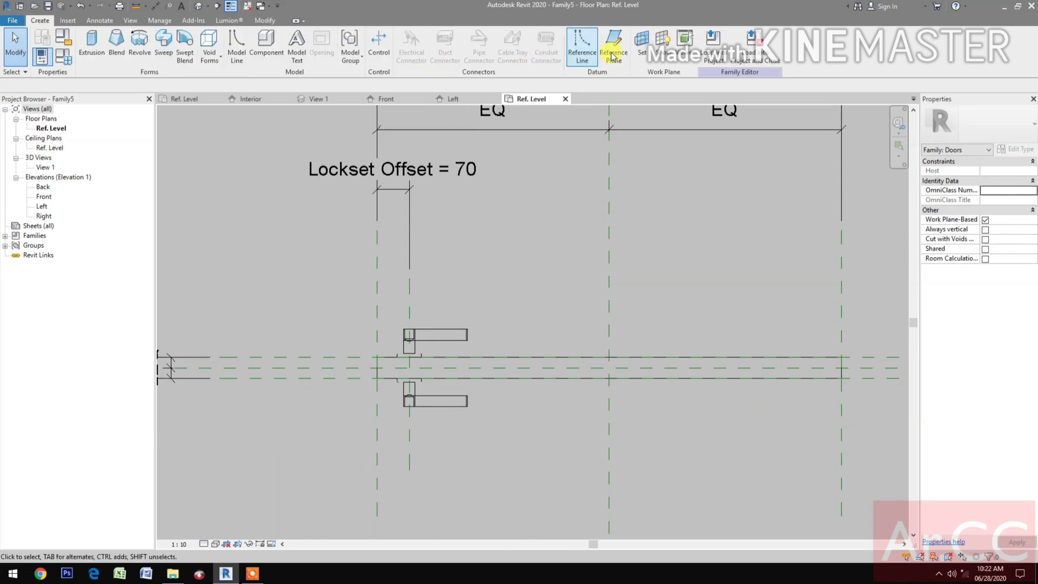
pyautogui.click(389, 307)
pyautogui.scroll(2, 390, 359)
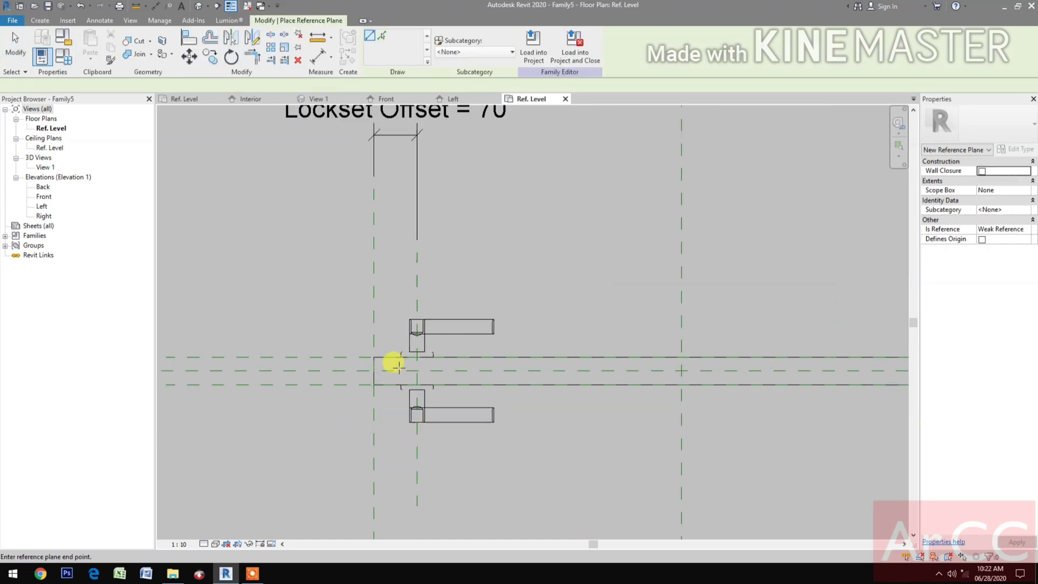
pyautogui.click(386, 476)
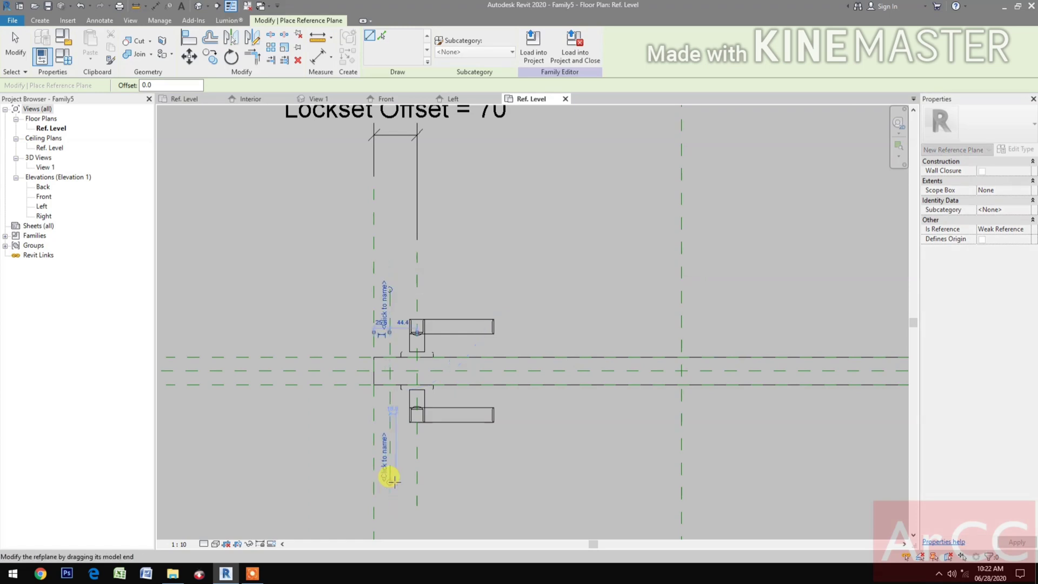
# Step: Add an aligned dimension between the panel's lockset-side edge plane and the new reference plane, below the Lockset Offset dimension
pyautogui.press('i')
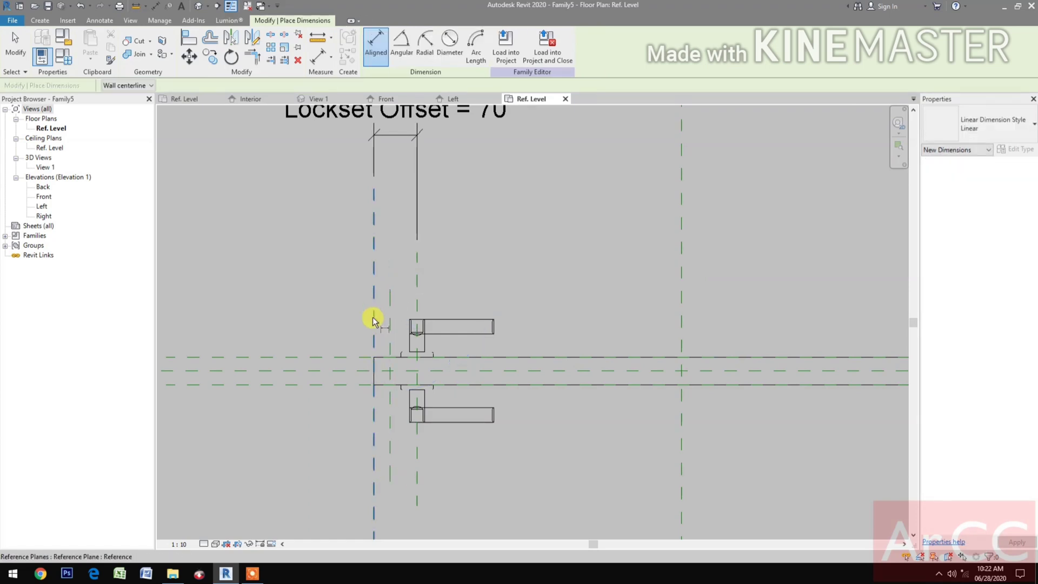
pyautogui.click(392, 307)
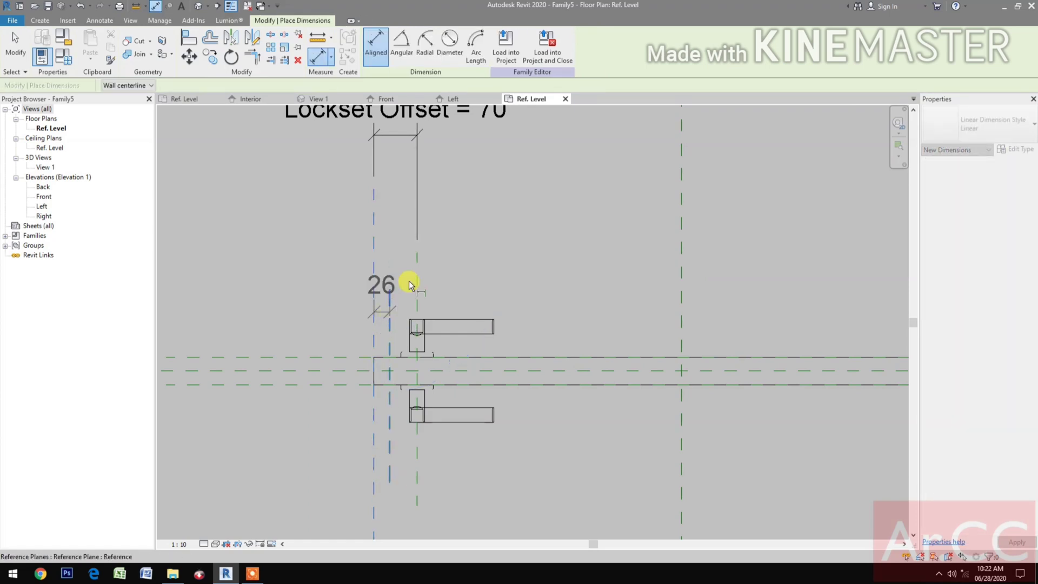
pyautogui.click(400, 207)
pyautogui.press('Escape')
pyautogui.press('Escape')
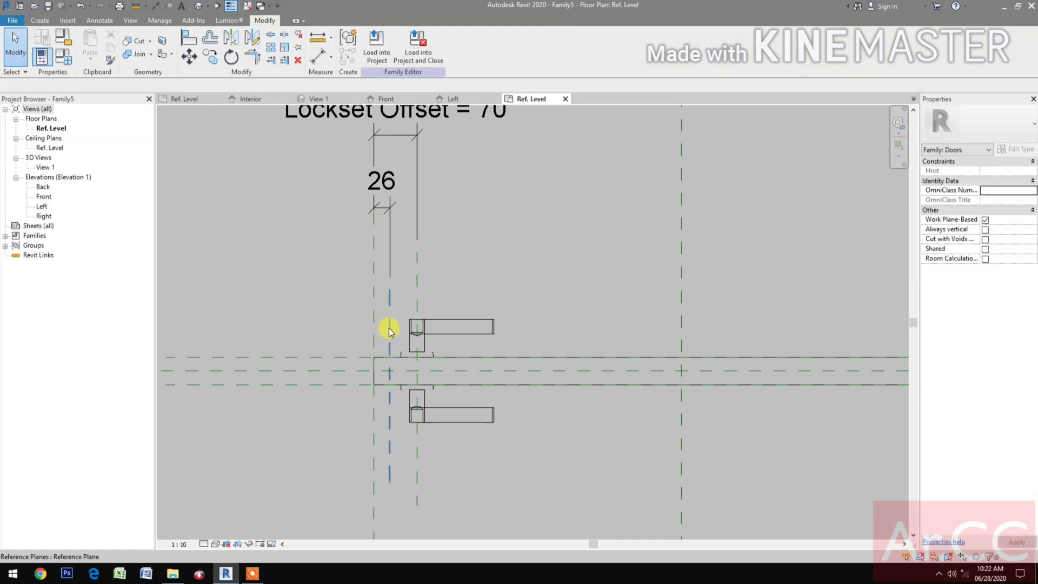
# Step: Set the new reference plane's distance from the panel's lockset-side edge to 30 mm
pyautogui.click(389, 328)
pyautogui.click(382, 193)
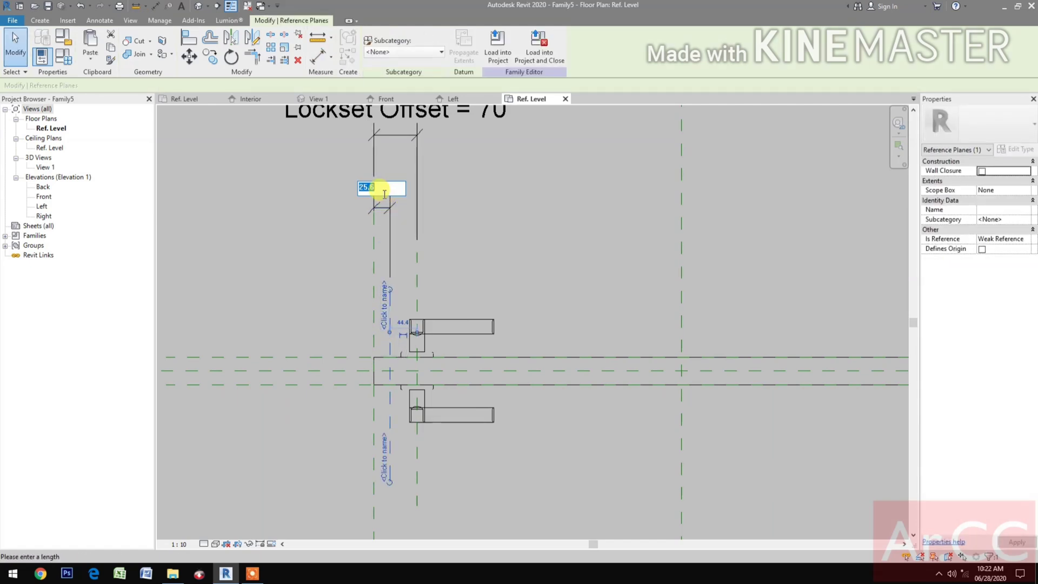
pyautogui.write('30')
pyautogui.press('Return')
pyautogui.click(385, 211)
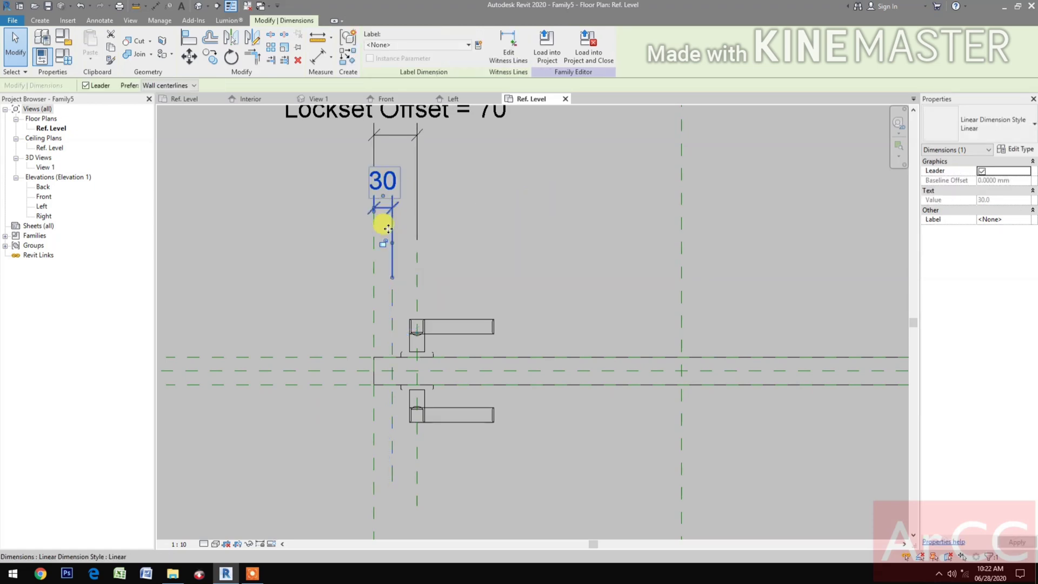
pyautogui.click(312, 286)
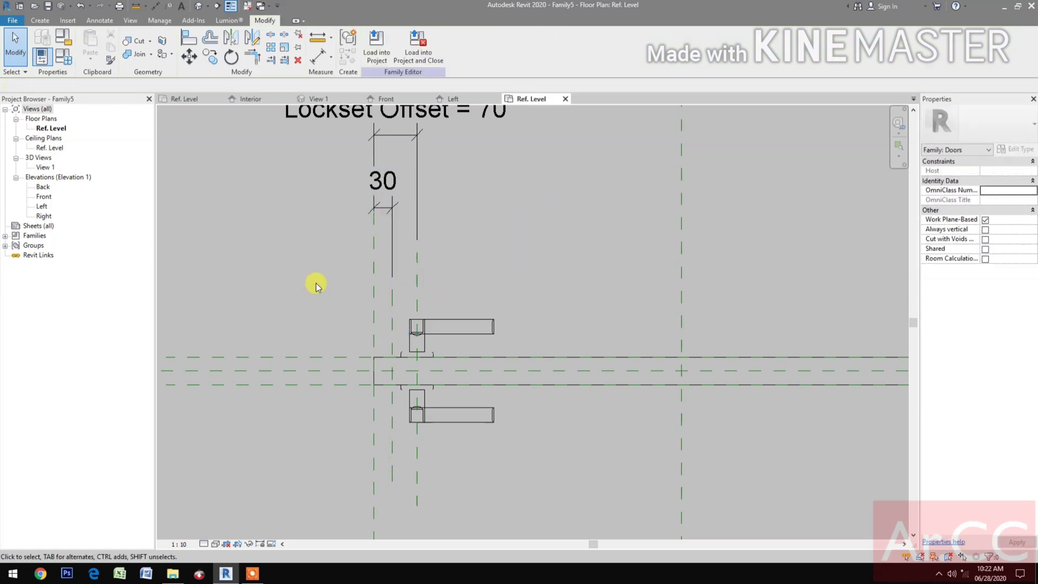
# Step: Draw another vertical reference plane across the panel, about 240 mm from the lockset plane and 190 mm from the door's centre plane
pyautogui.click(45, 38)
pyautogui.click(39, 21)
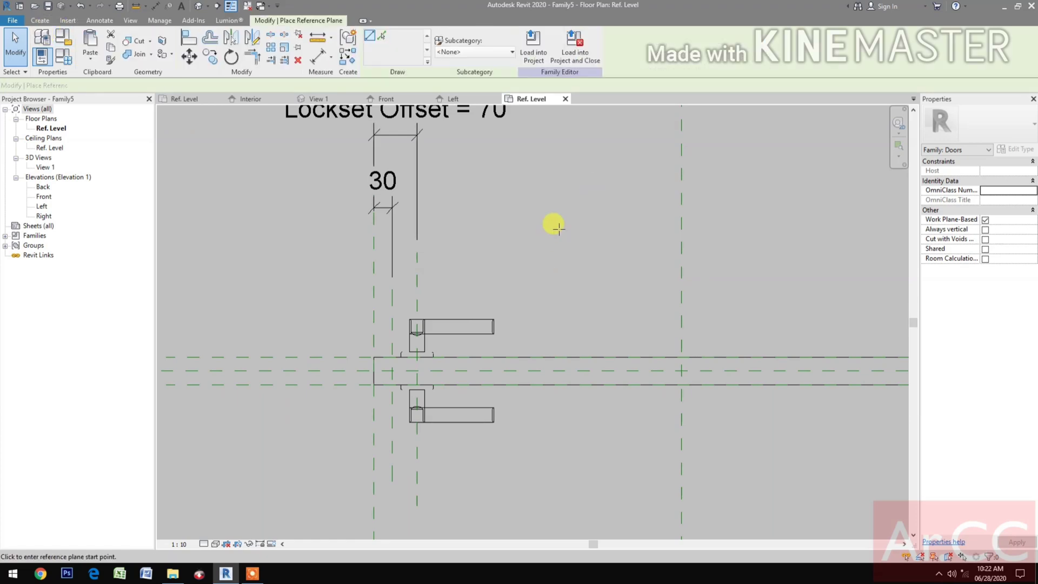
pyautogui.click(564, 252)
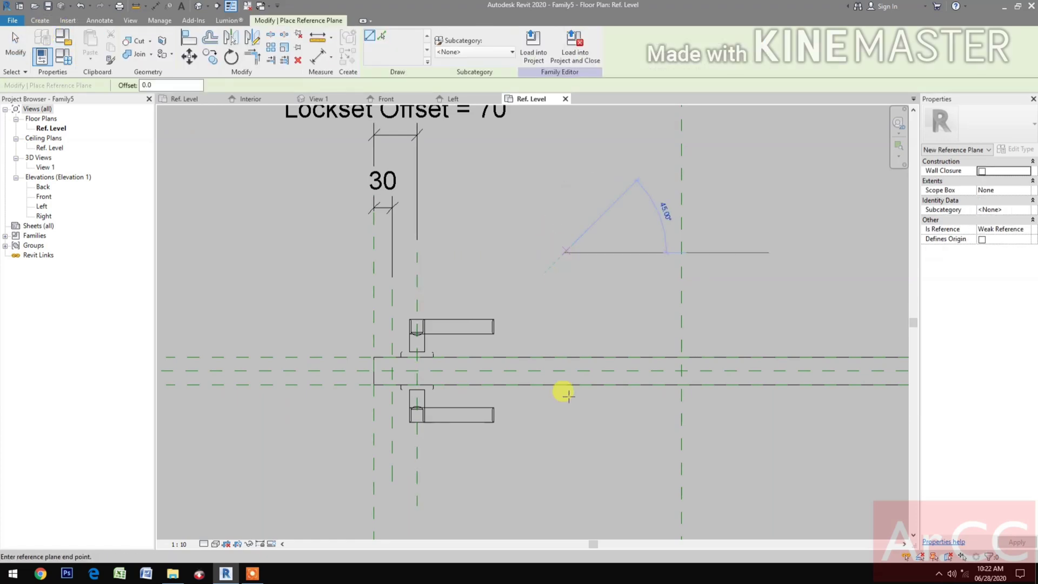
pyautogui.click(564, 505)
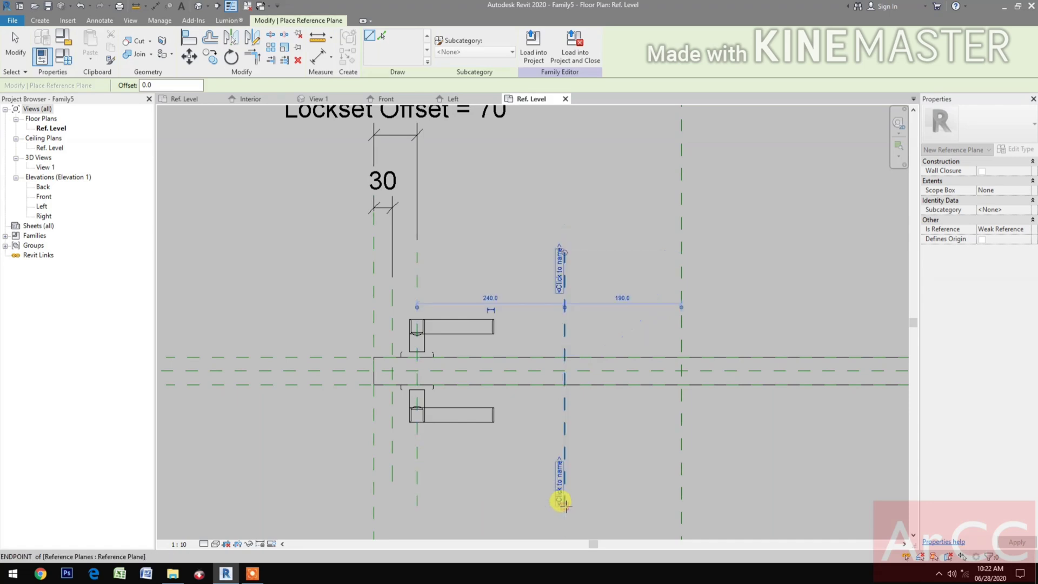
pyautogui.press('Escape')
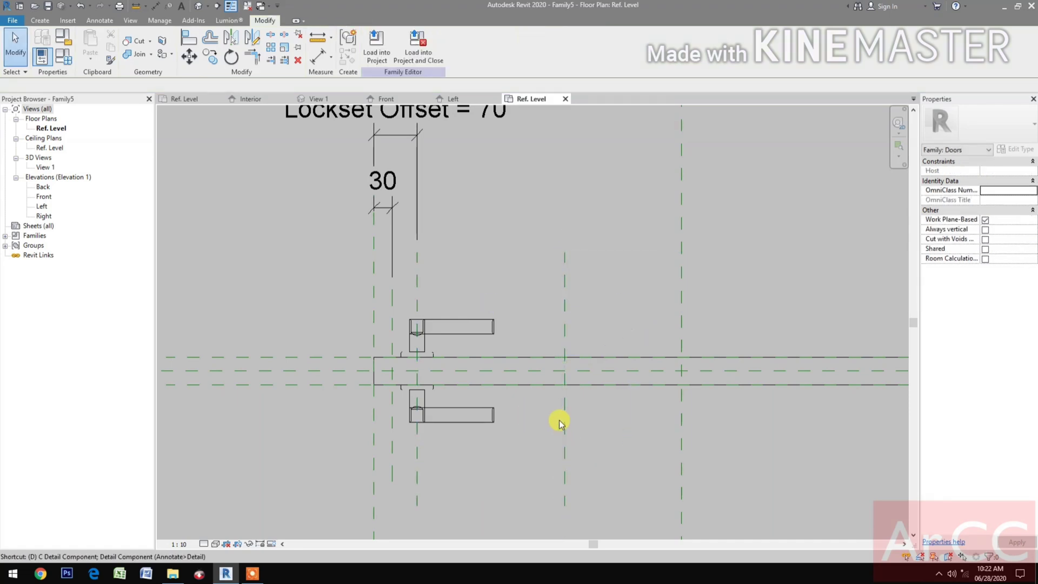
# Step: Dimension the distance between the 30 mm offset plane and the second new reference plane, in line with the 30 mm dimension
pyautogui.press('d')
pyautogui.press('i')
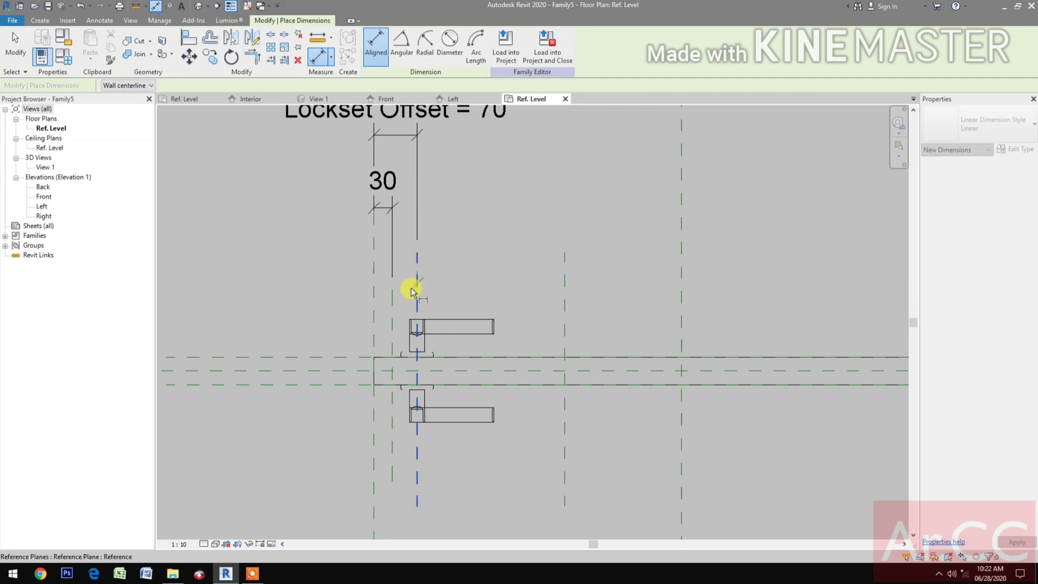
pyautogui.click(392, 299)
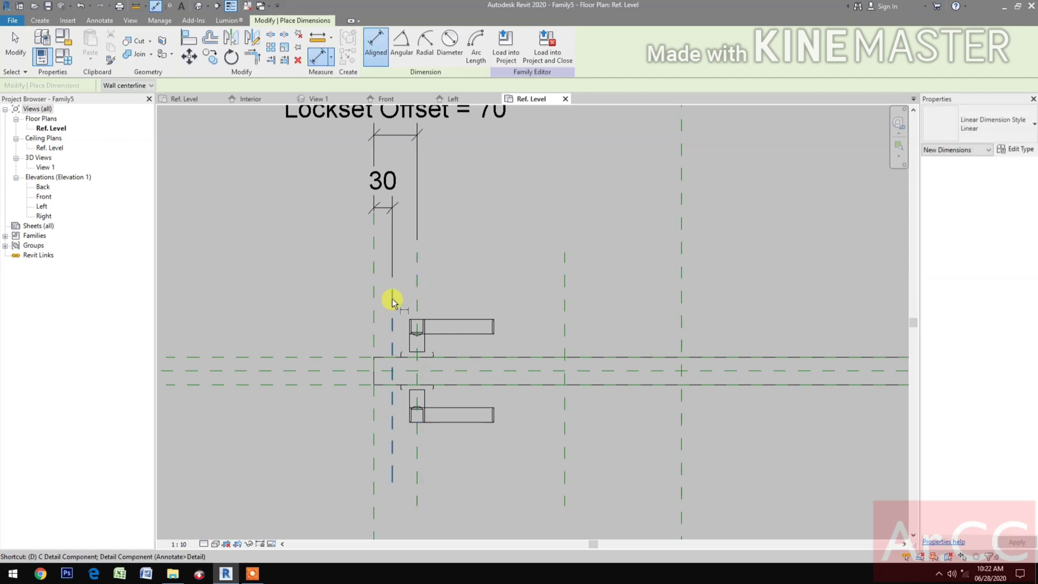
pyautogui.click(562, 296)
pyautogui.click(537, 205)
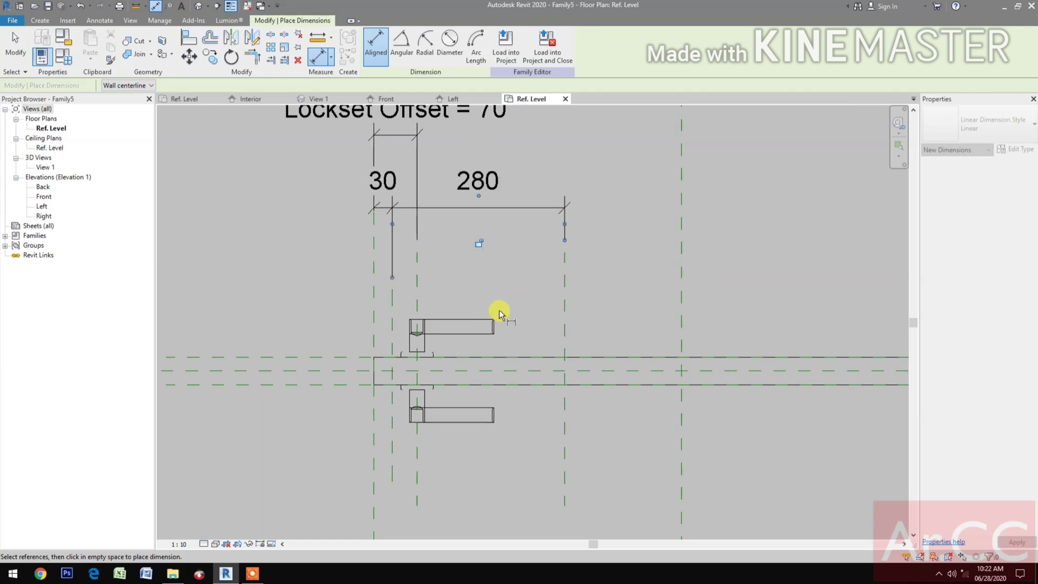
pyautogui.scroll(-3, 499, 310)
pyautogui.press('Escape')
pyautogui.press('Escape')
# Step: Label the dimension between the two new reference planes with a new type family parameter named Accent Width, grouped under Dimensions
pyautogui.click(508, 297)
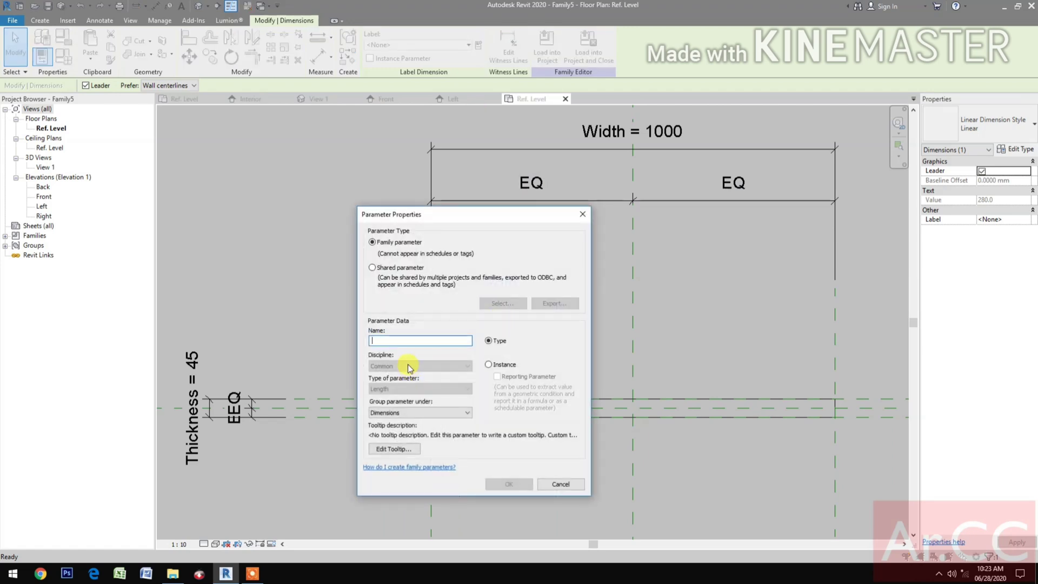
pyautogui.write('Acc')
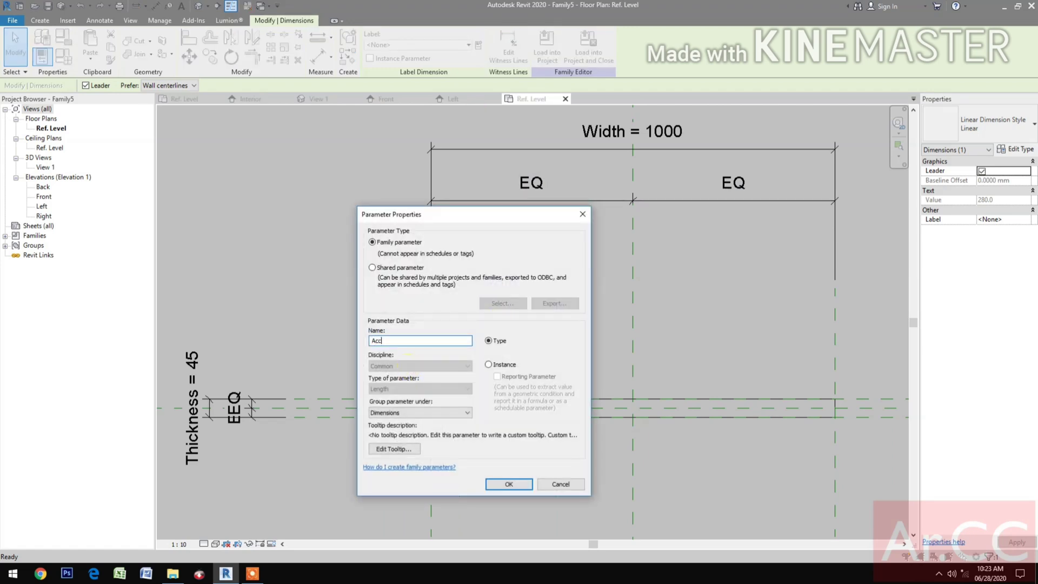
pyautogui.write('ent Width')
pyautogui.click(500, 483)
pyautogui.click(502, 486)
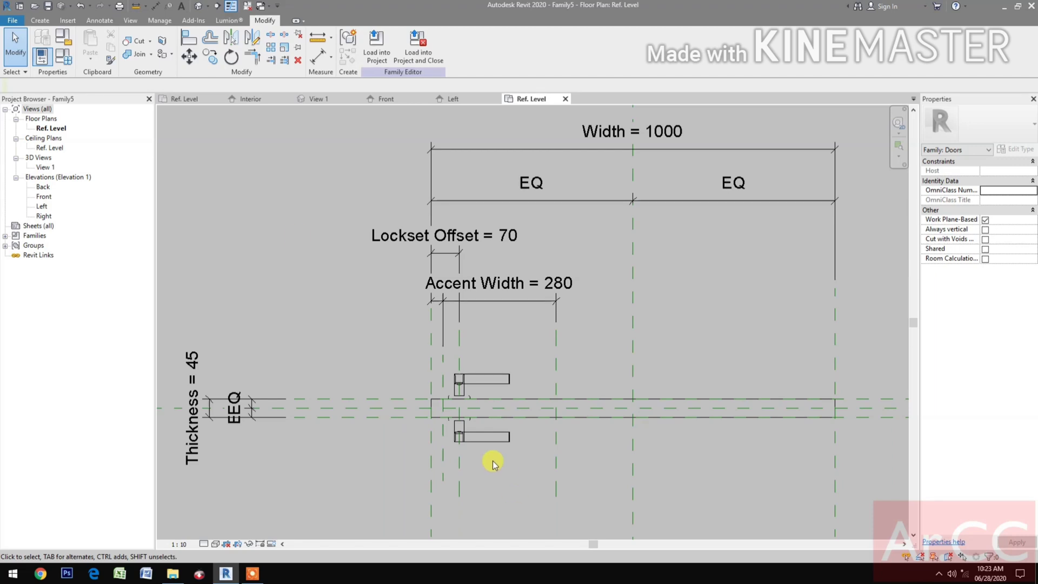
# Step: Start an extrusion and sketch one rectangle on each side of the panel, about 420 by 200 mm below and 420 by 150 mm above
pyautogui.click(40, 20)
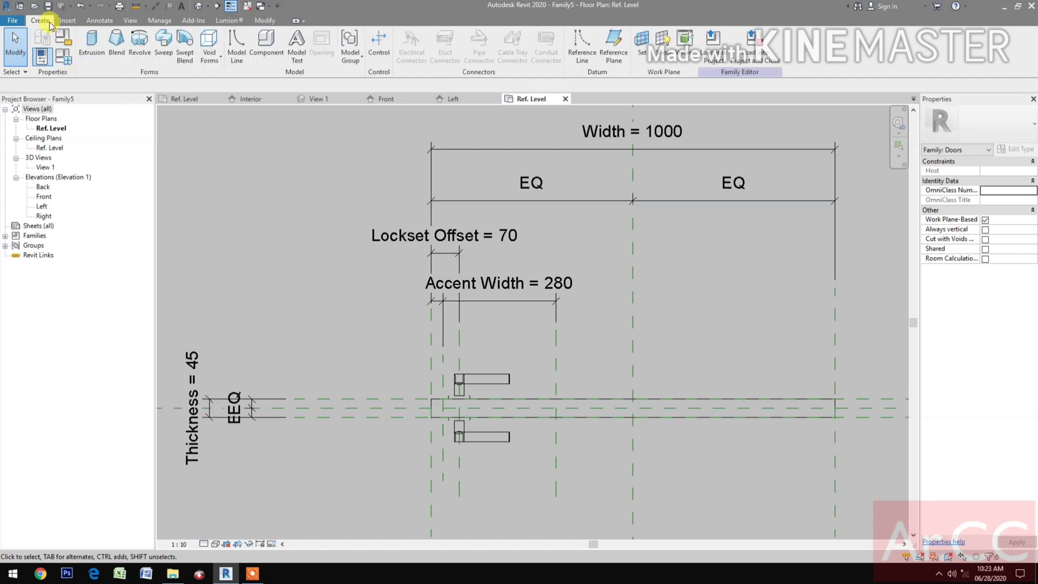
pyautogui.click(90, 49)
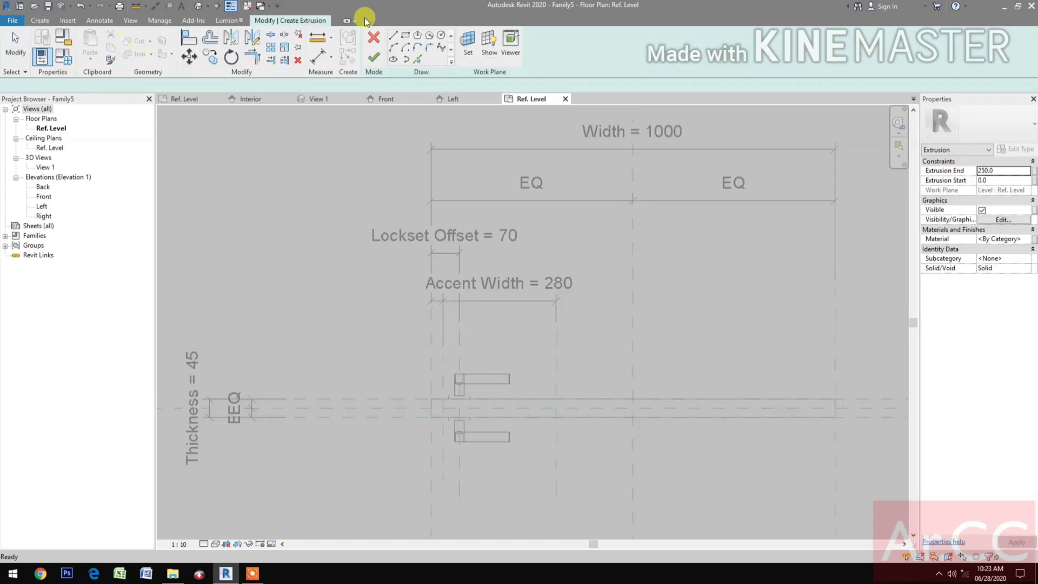
pyautogui.click(404, 37)
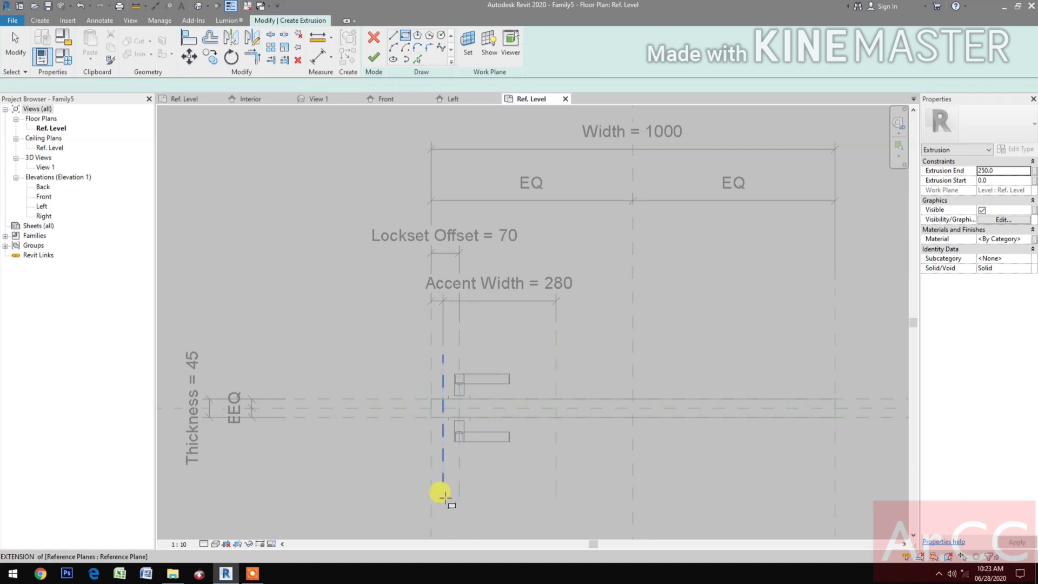
pyautogui.click(450, 519)
pyautogui.click(615, 436)
pyautogui.click(448, 317)
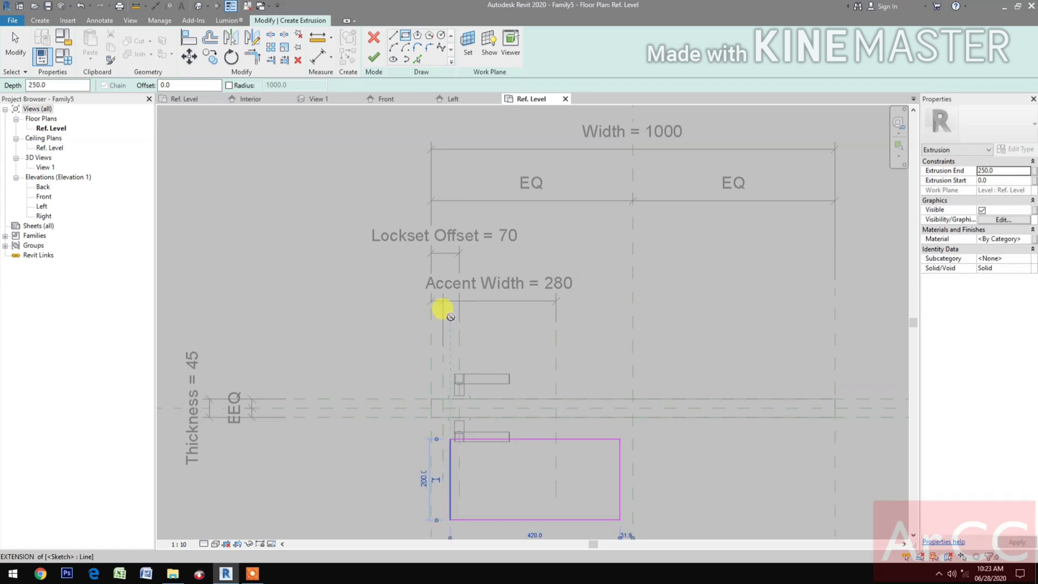
pyautogui.click(619, 376)
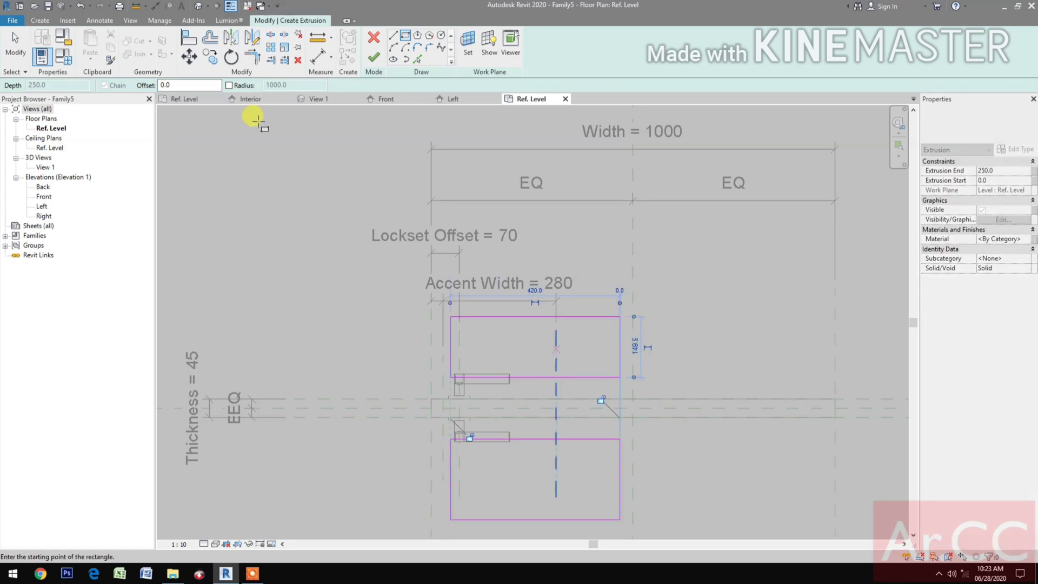
# Step: Align the left edges of both sketch rectangles to the 30 mm offset reference plane and lock them
pyautogui.click(189, 38)
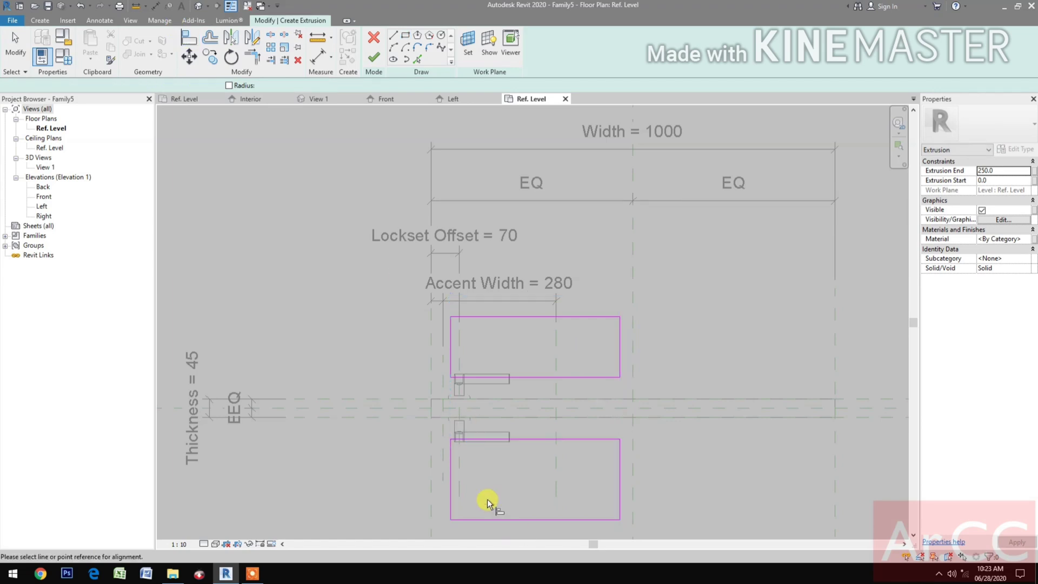
pyautogui.scroll(1, 487, 503)
pyautogui.moveTo(487, 502); pyautogui.dragTo(475, 428, button='middle')
pyautogui.click(428, 361)
pyautogui.click(437, 270)
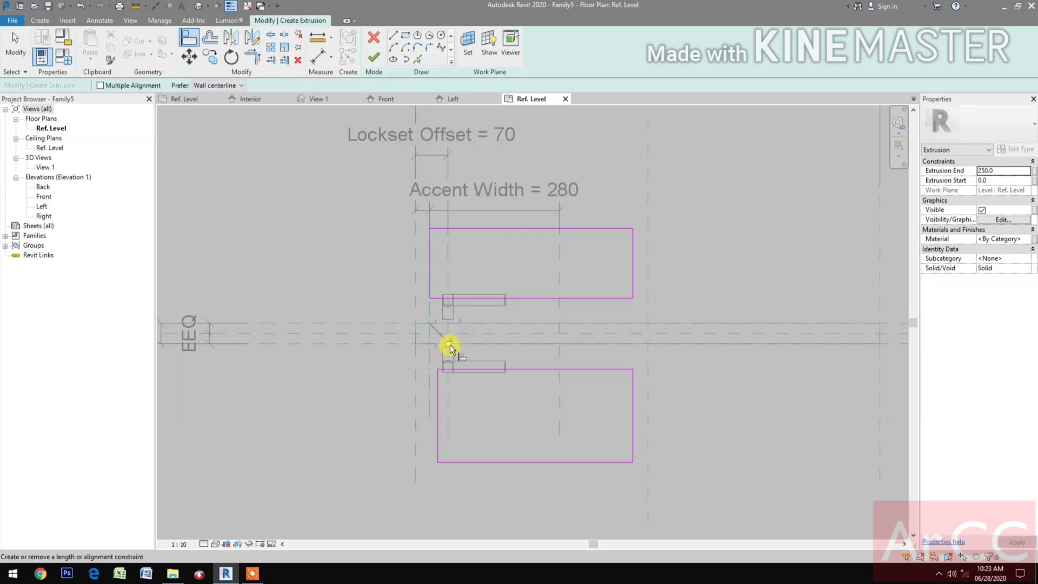
pyautogui.click(430, 375)
pyautogui.click(439, 396)
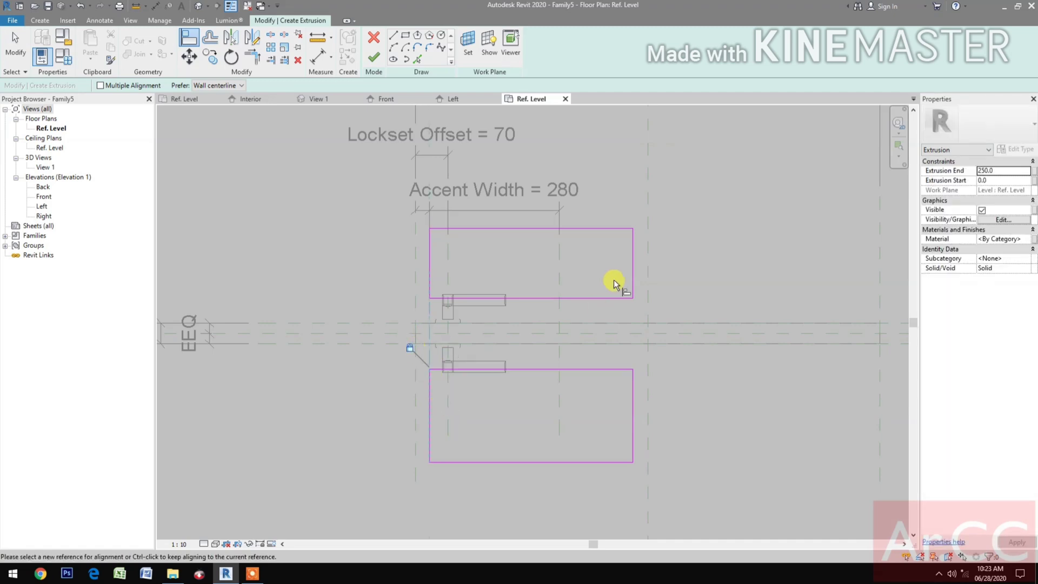
# Step: Align the right edges of both sketch rectangles to the outer Accent Width reference plane and lock them
pyautogui.click(560, 308)
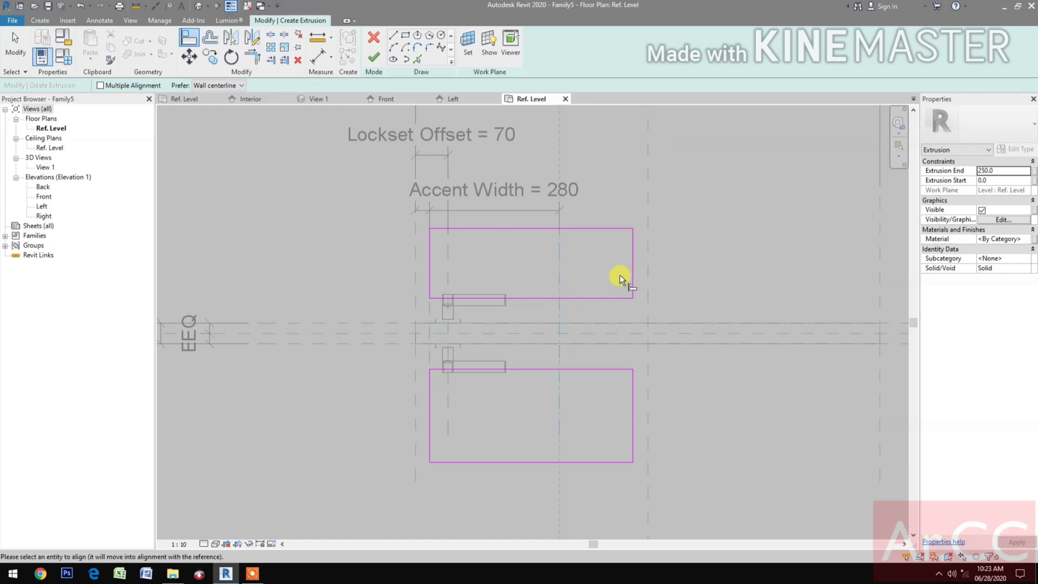
pyautogui.click(631, 263)
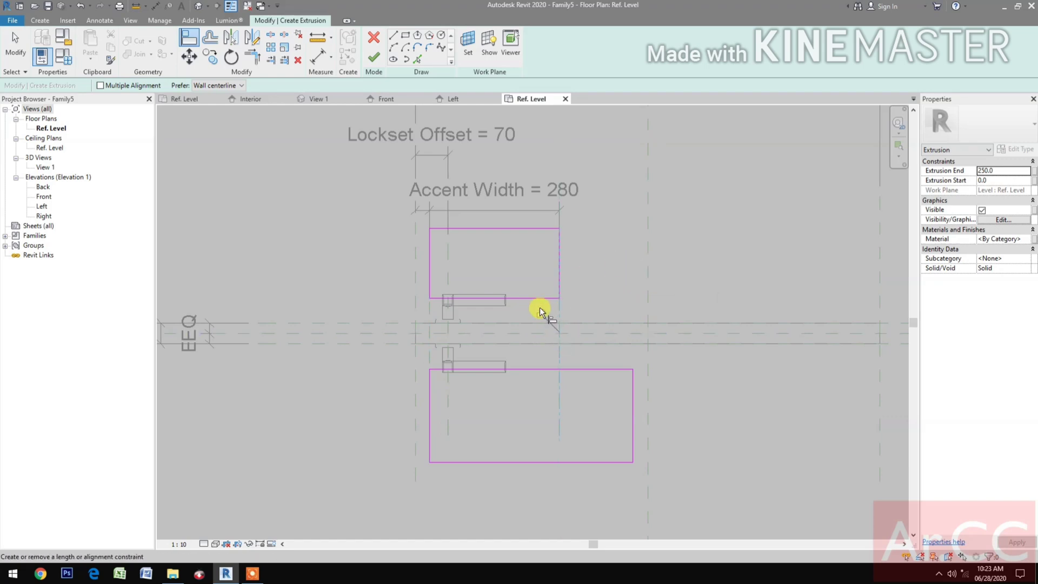
pyautogui.click(559, 315)
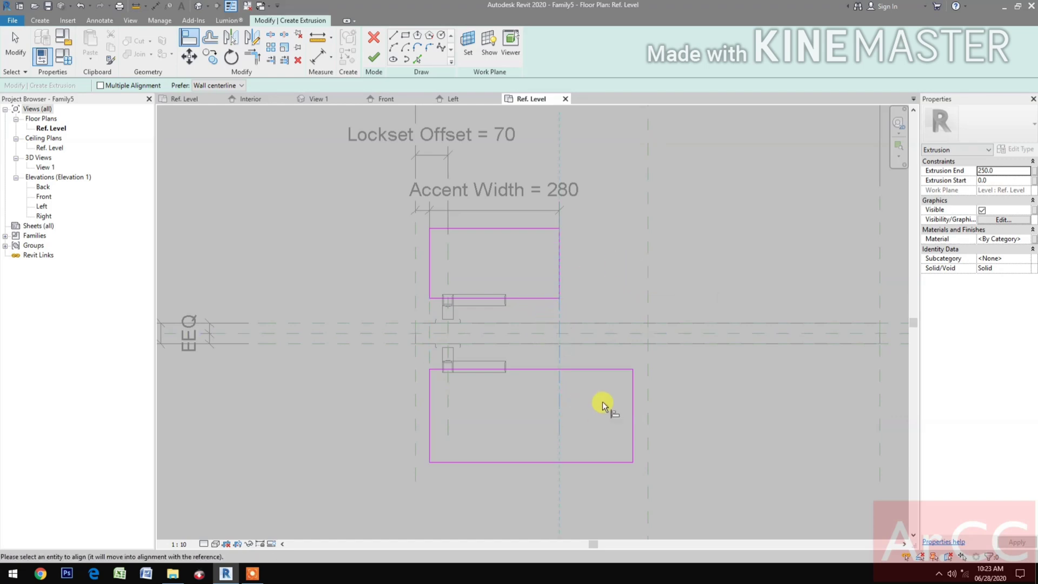
pyautogui.click(632, 391)
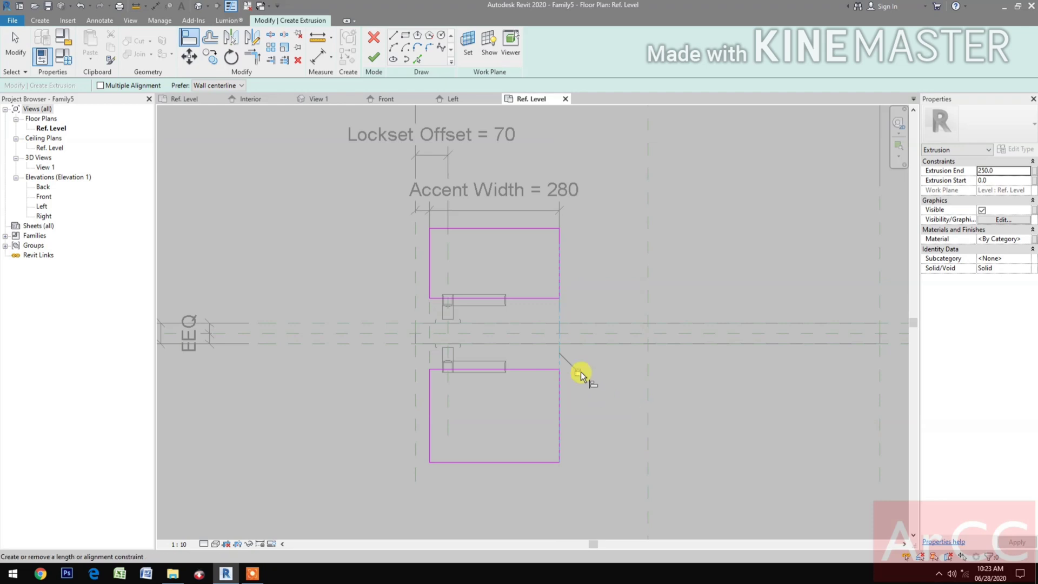
# Step: Align the inner horizontal edges of both sketch rectangles to the adjacent panel face reference planes and lock them
pyautogui.click(352, 323)
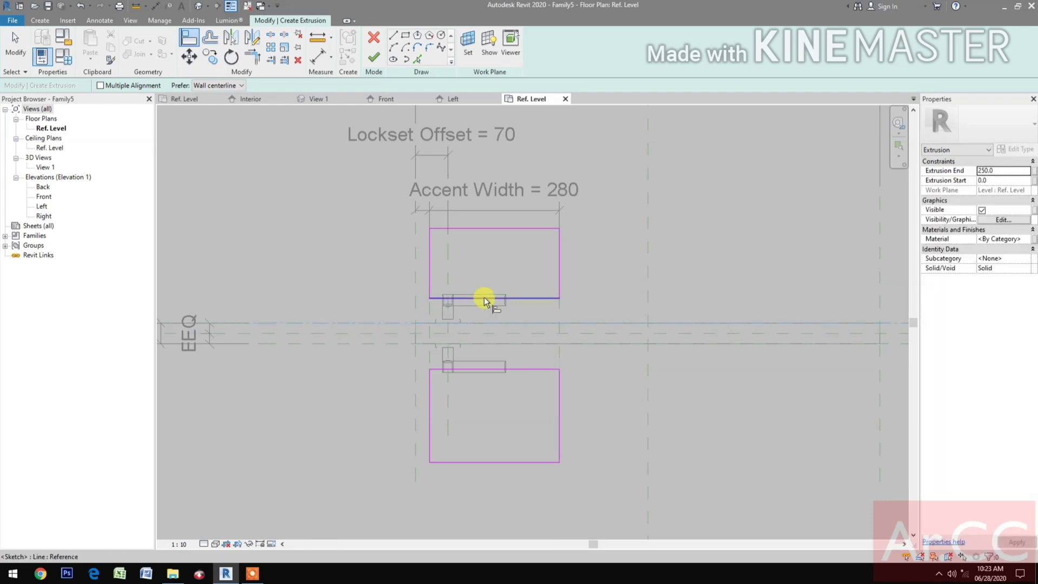
pyautogui.click(498, 298)
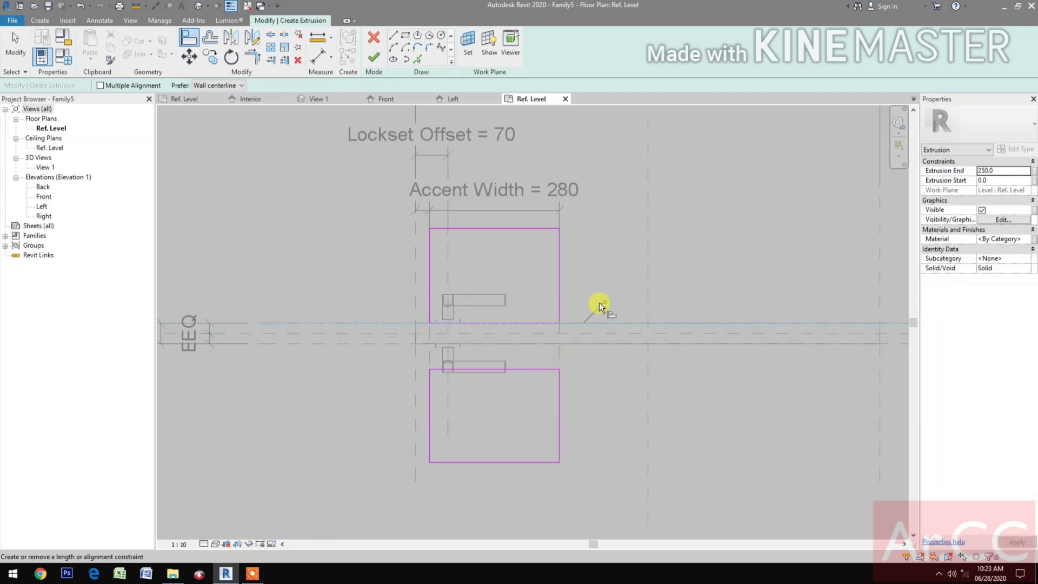
pyautogui.click(391, 342)
pyautogui.click(510, 369)
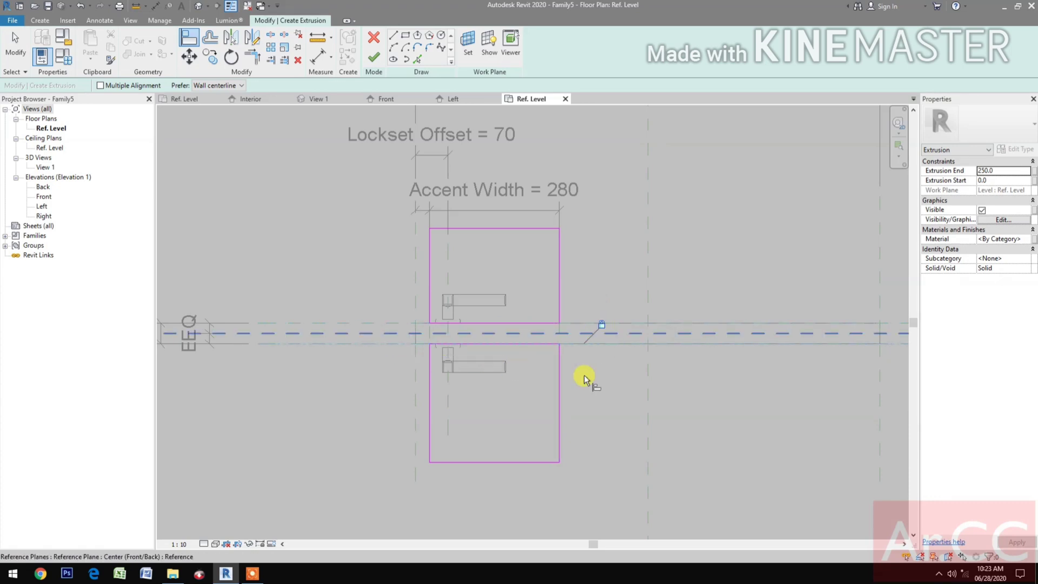
pyautogui.press('Escape')
pyautogui.press('Escape')
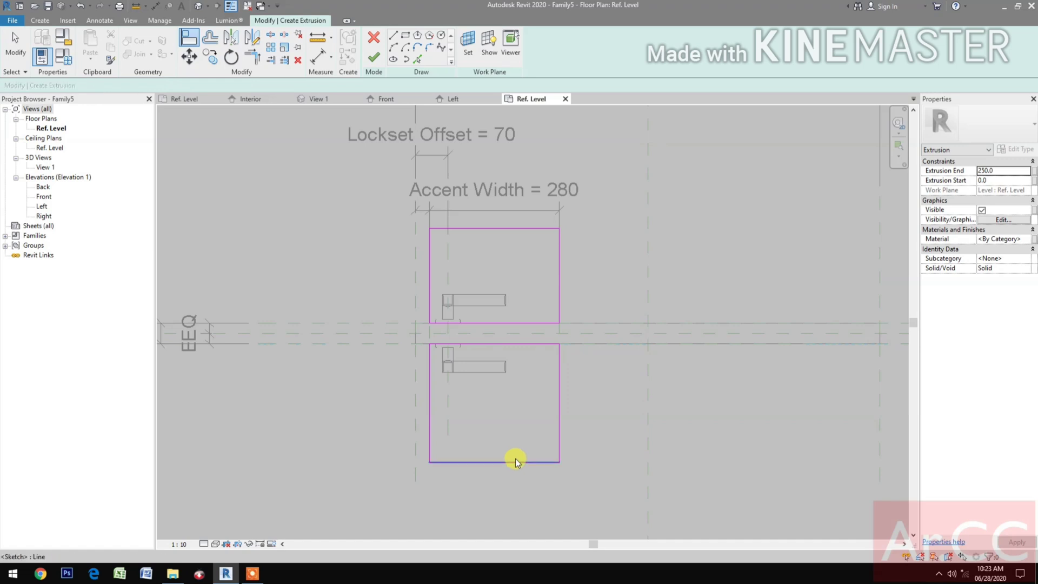
# Step: Set the depth of the sketch rectangle below the panel to 1 mm
pyautogui.click(514, 460)
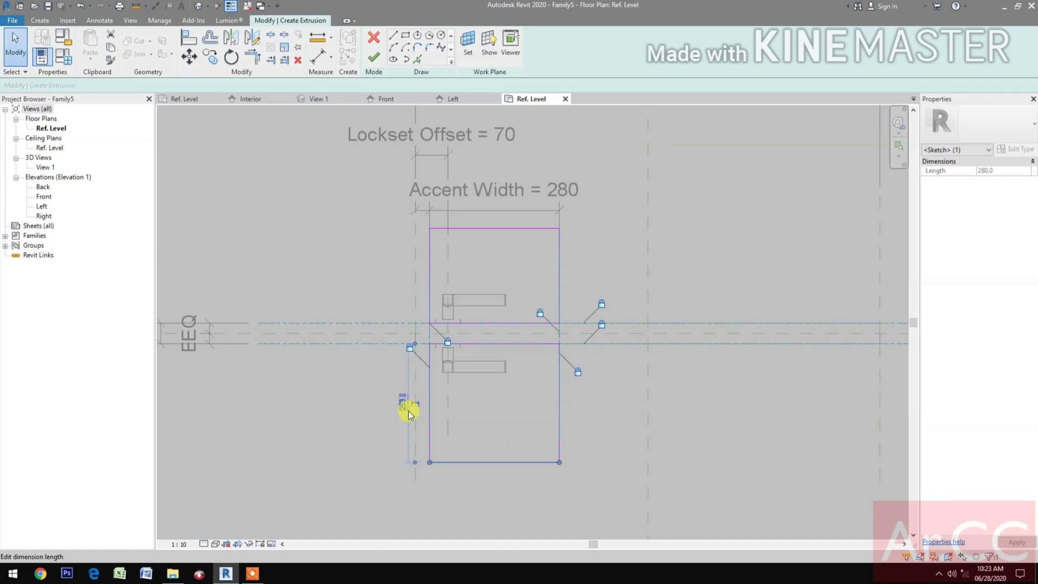
pyautogui.click(403, 405)
pyautogui.write('1')
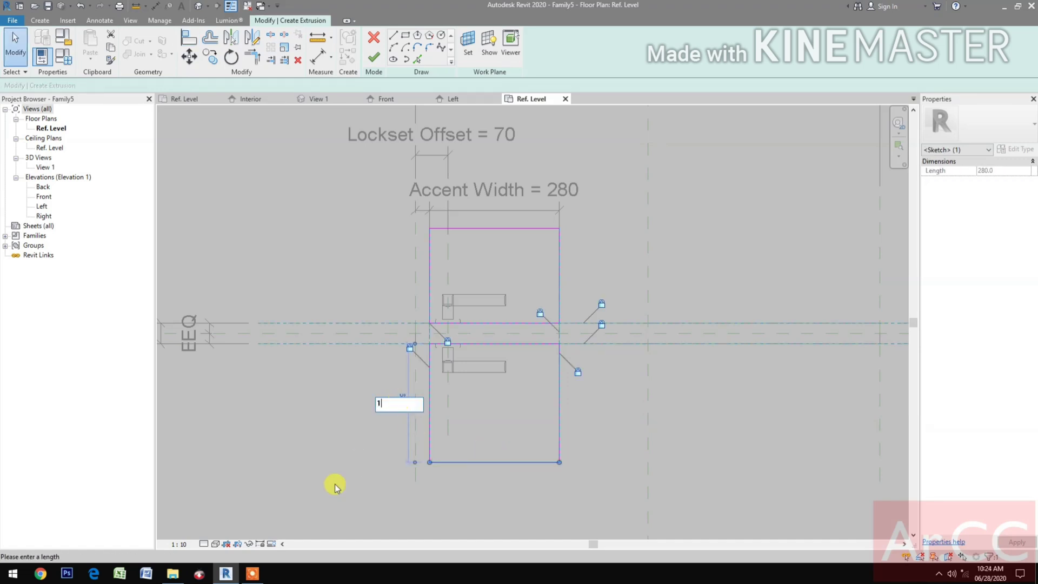
pyautogui.press('Return')
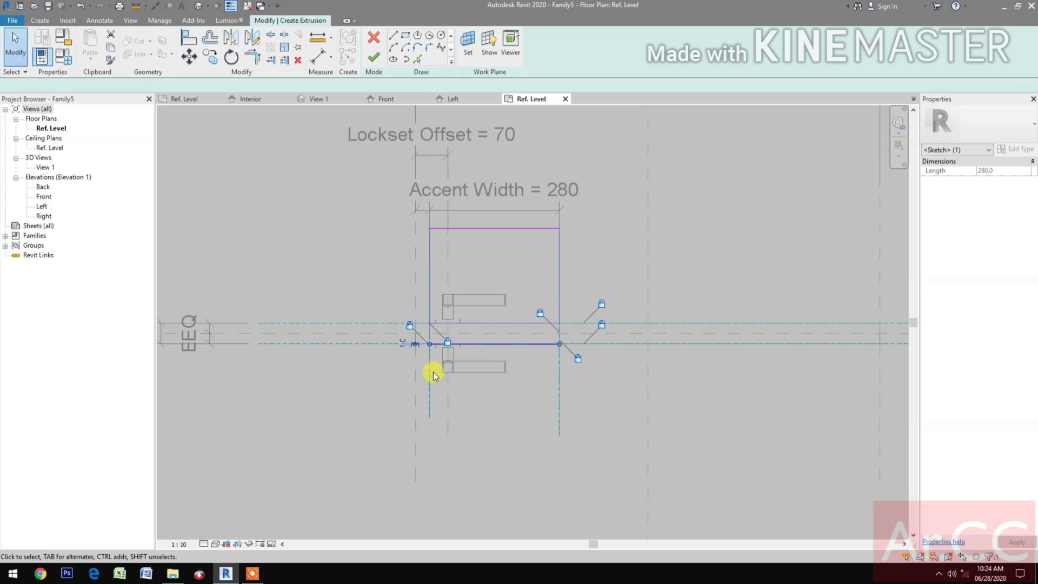
pyautogui.click(433, 372)
# Step: Reduce the rectangle above the panel to a thin strip like the lower one and finish the extrusion
pyautogui.scroll(4, 408, 470)
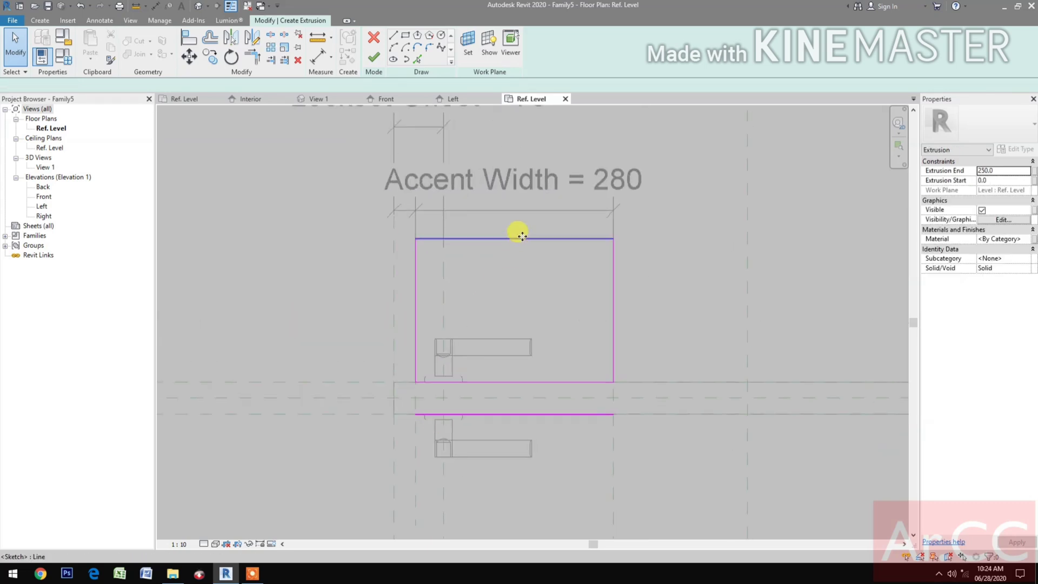
pyautogui.click(514, 239)
pyautogui.click(627, 311)
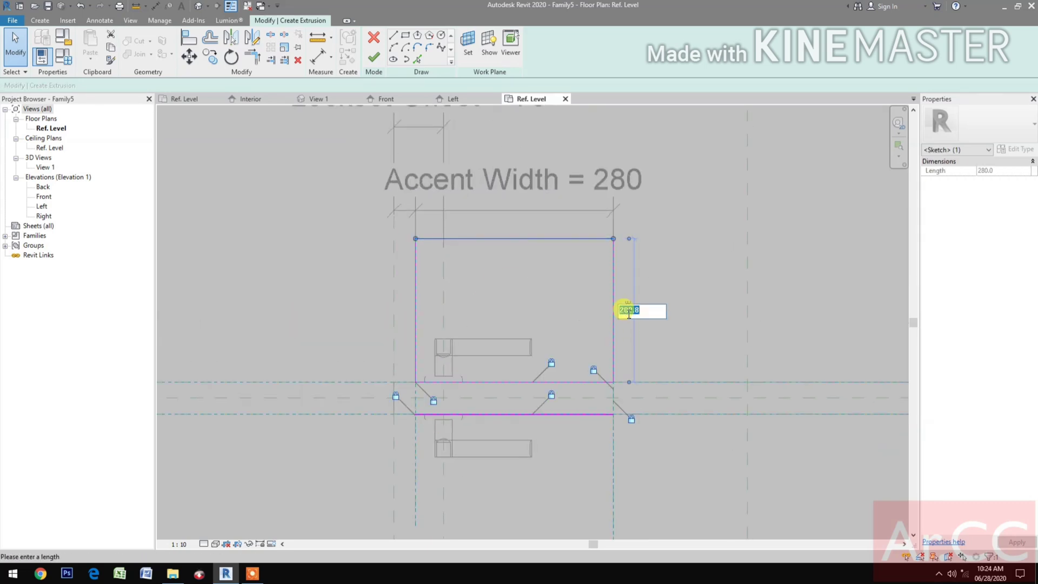
pyautogui.write('0')
pyautogui.press('Return')
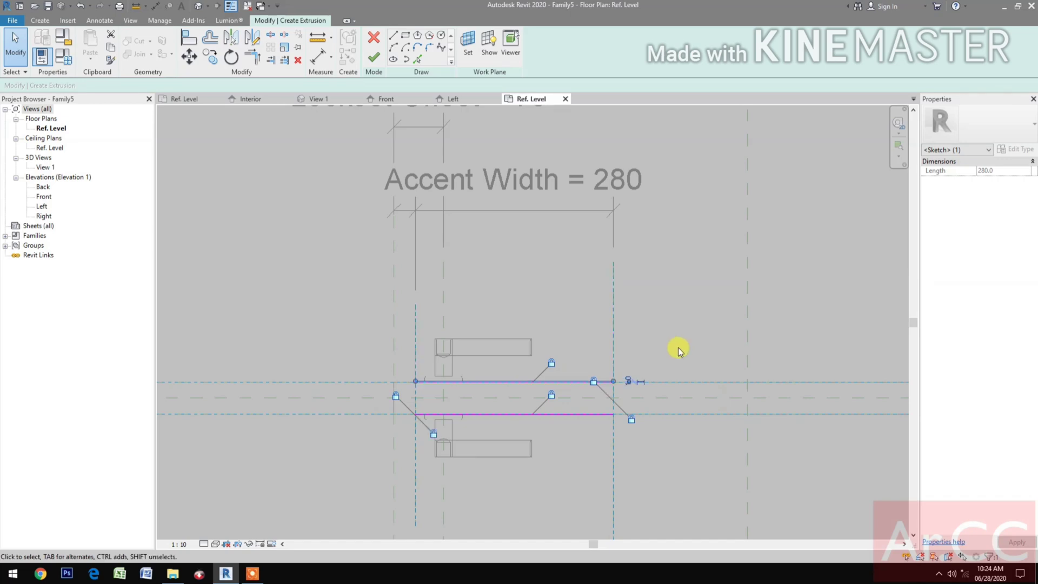
pyautogui.click(678, 354)
pyautogui.scroll(-5, 676, 381)
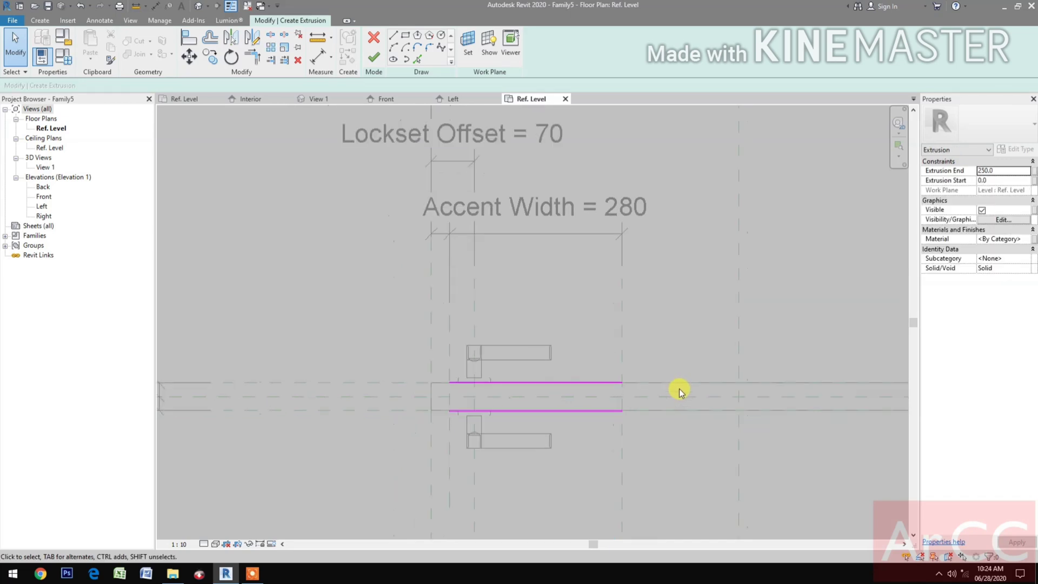
pyautogui.click(374, 57)
# Step: In the Front elevation, align the top of the accent extrusion to the panel's Height reference plane and lock it
pyautogui.click(400, 102)
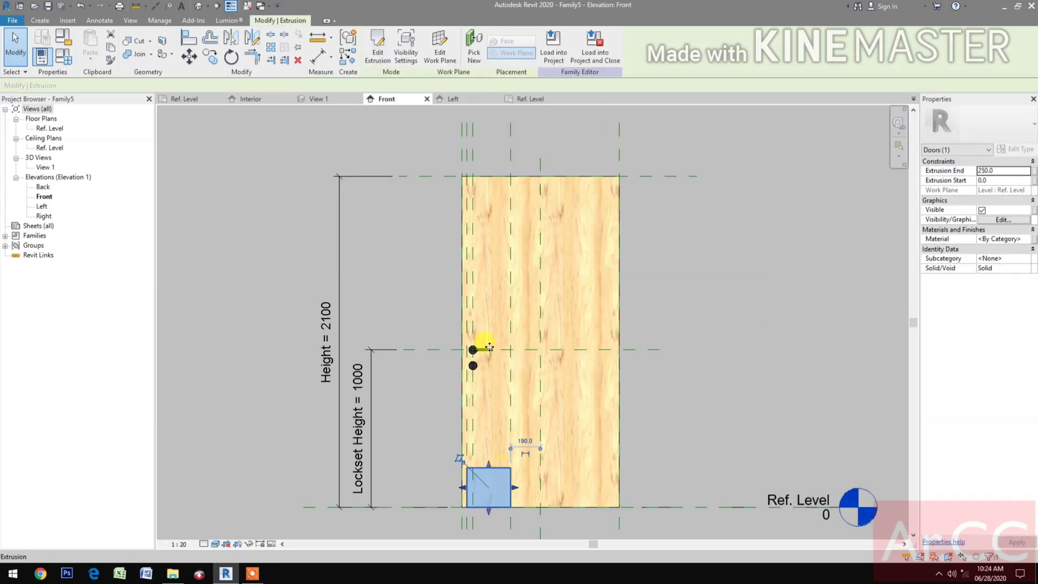
pyautogui.click(189, 38)
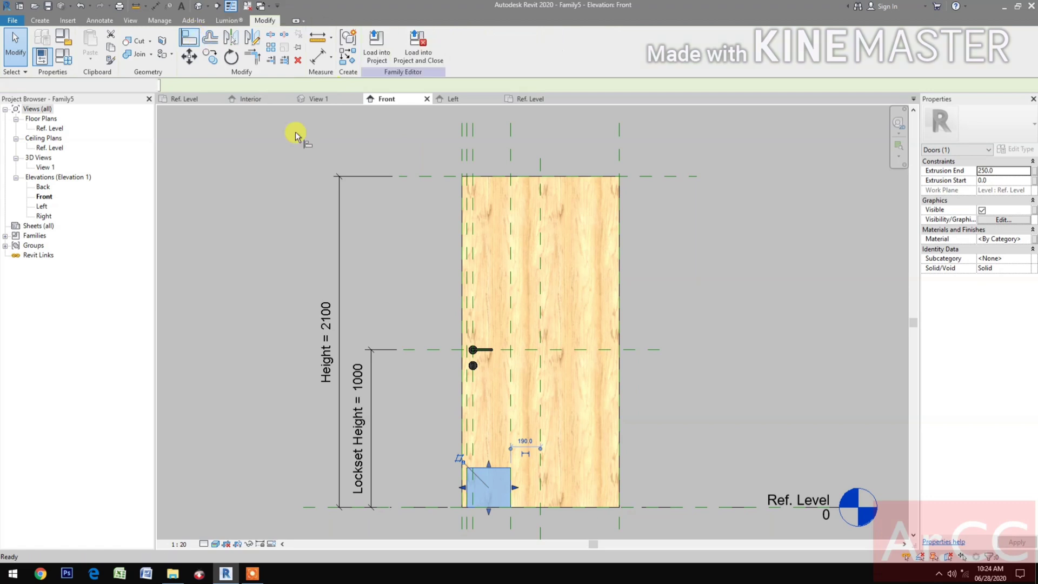
pyautogui.click(433, 173)
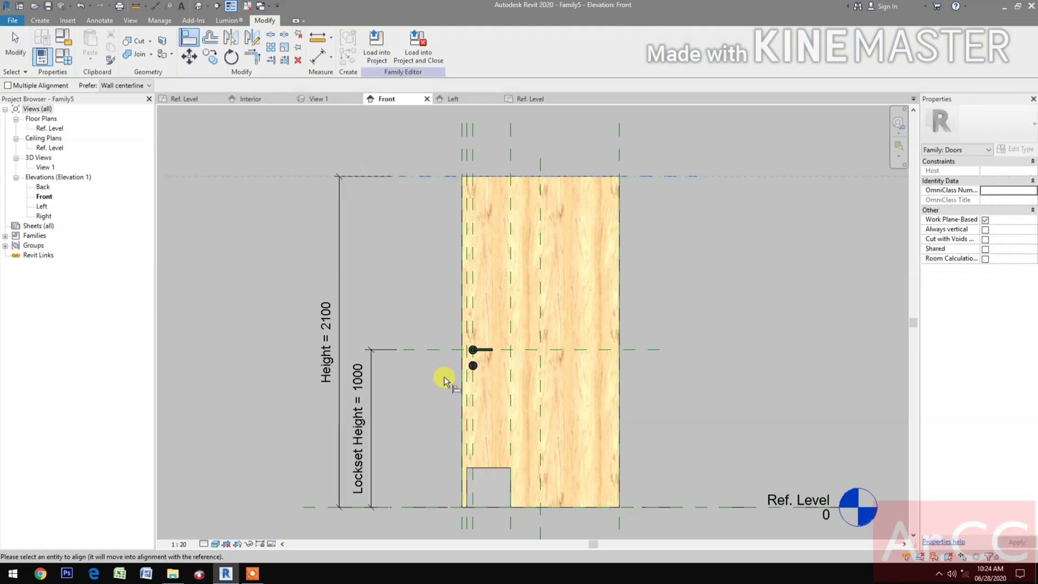
pyautogui.click(494, 472)
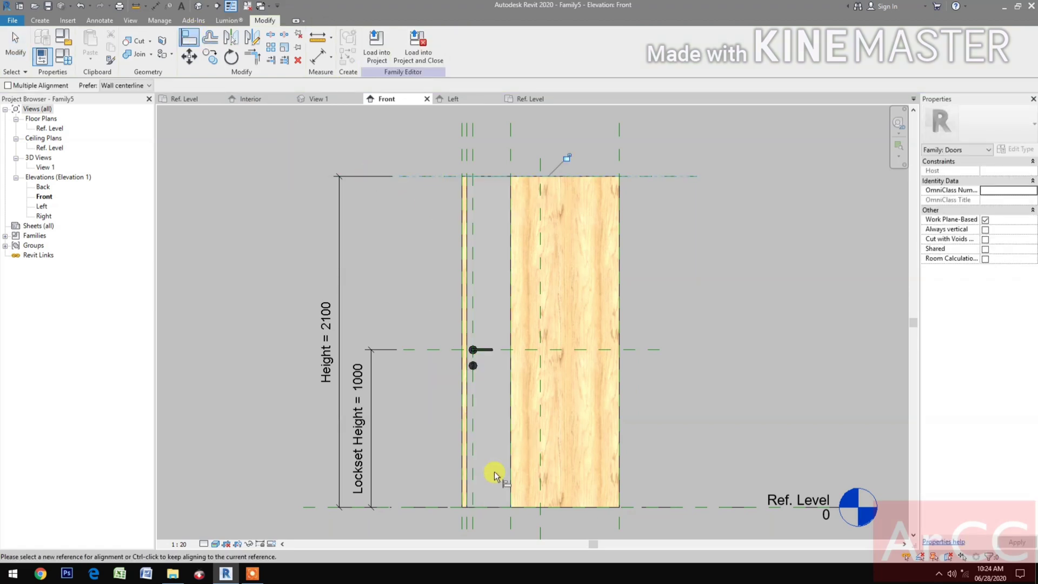
pyautogui.click(570, 155)
pyautogui.moveTo(585, 262); pyautogui.dragTo(609, 273, button='middle')
pyautogui.press('Escape')
pyautogui.press('Escape')
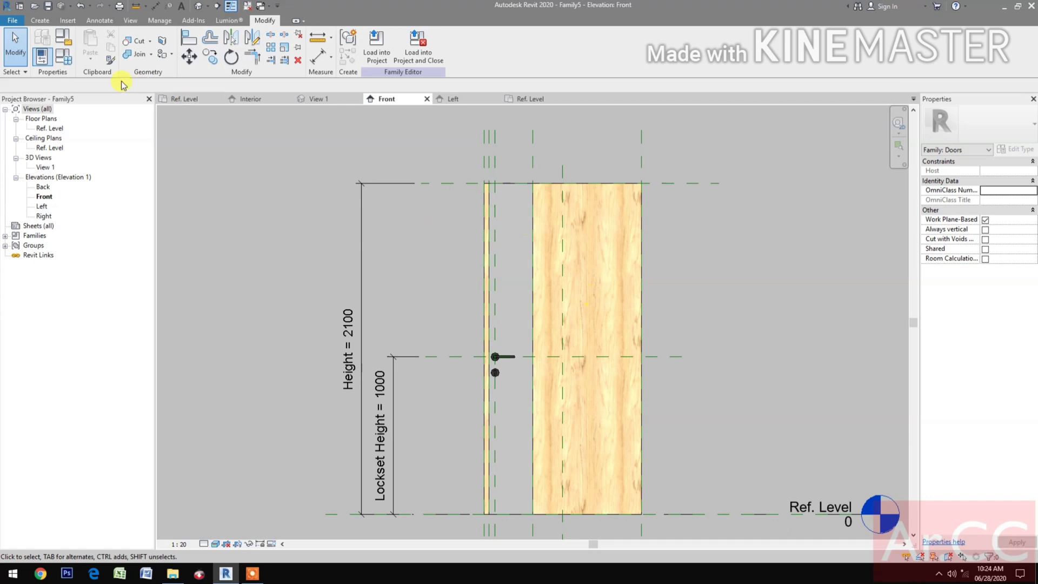
# Step: Associate the accent extrusion's Visible property with a new type family parameter named Accent On/Off, grouped under Other
pyautogui.moveTo(324, 292); pyautogui.dragTo(354, 291, button='middle')
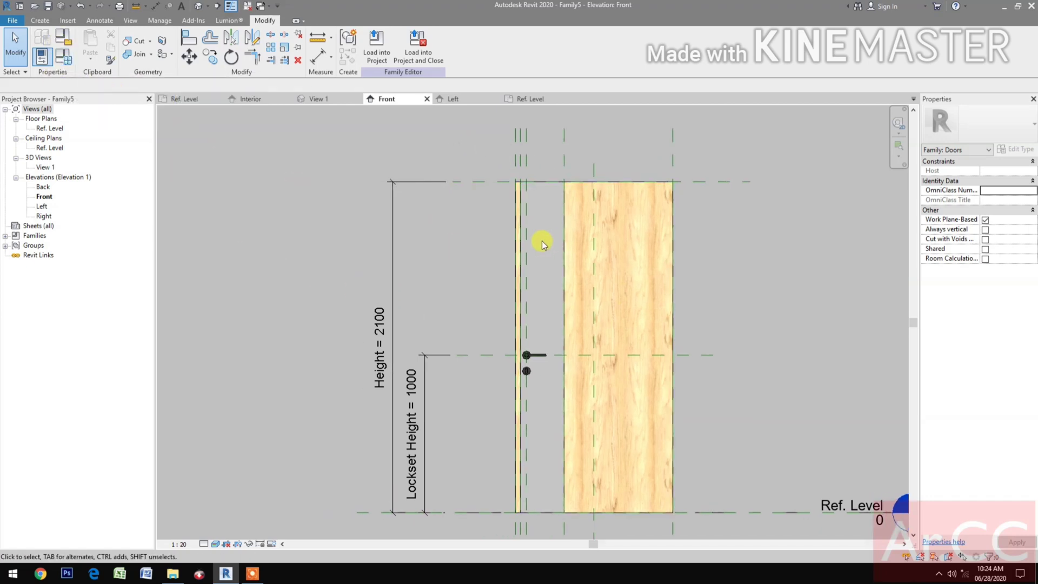
pyautogui.click(563, 213)
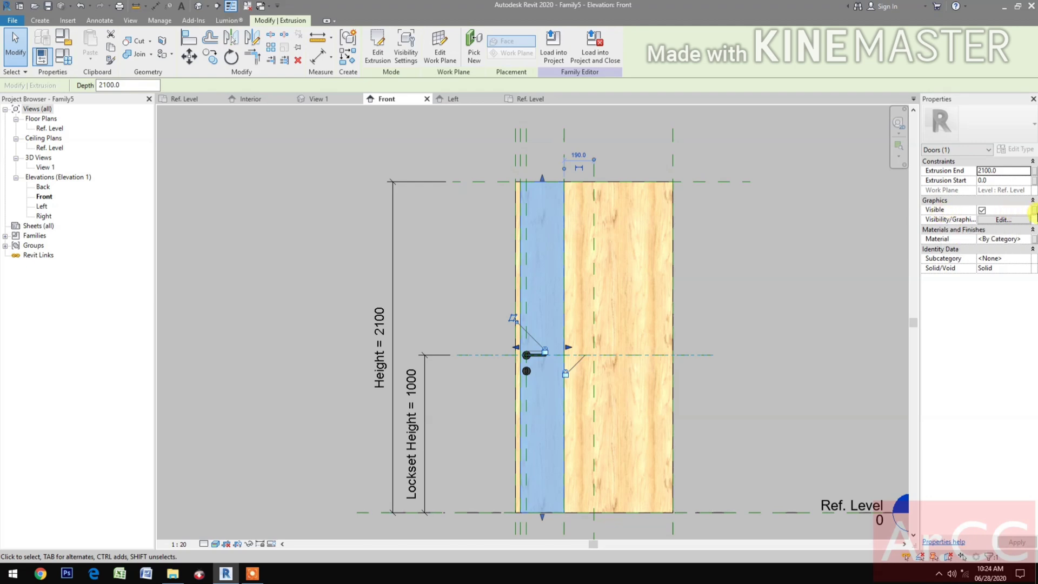
pyautogui.click(1033, 215)
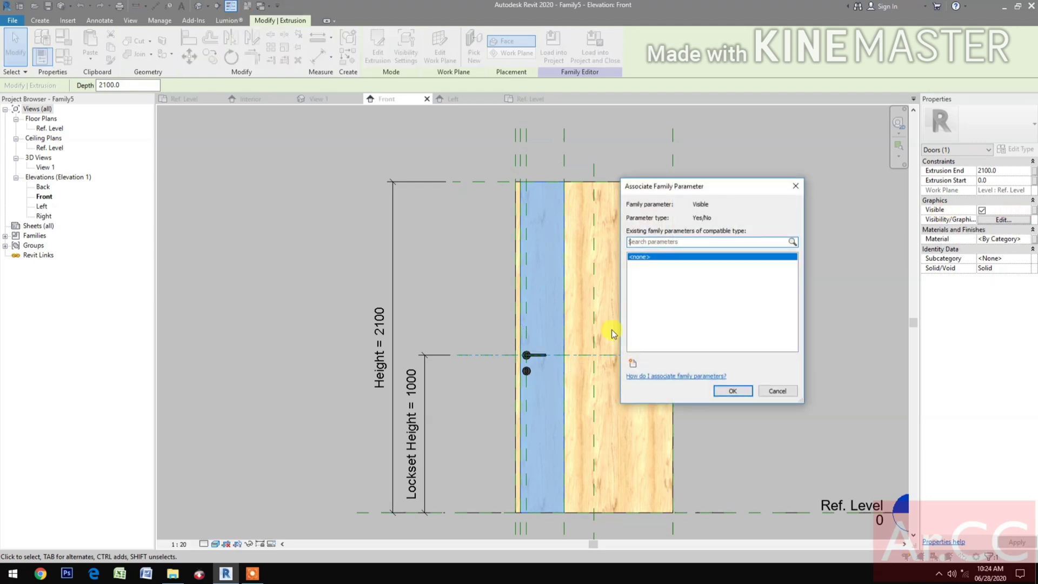
pyautogui.click(633, 364)
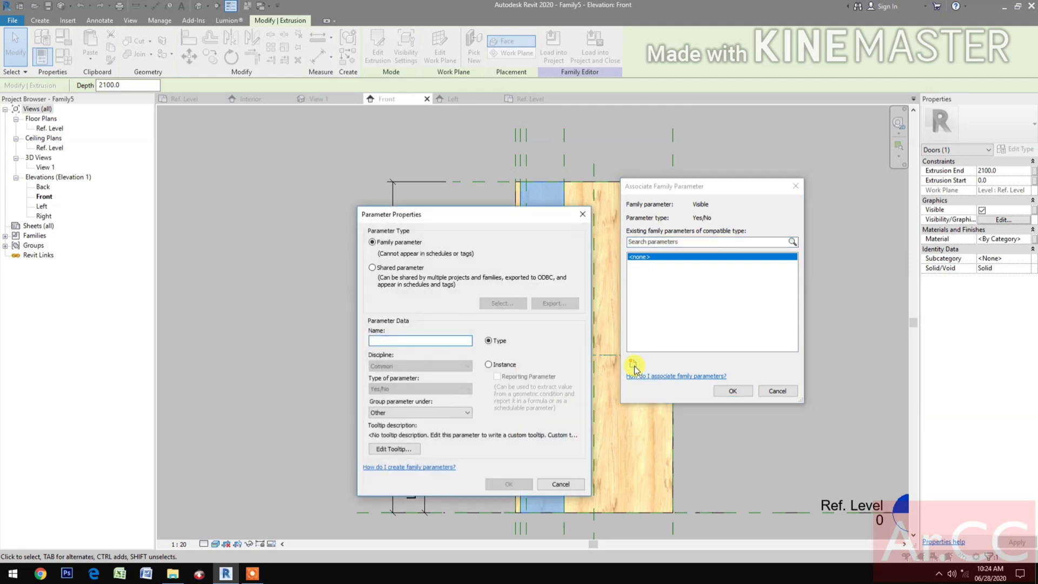
pyautogui.write('Accent On/Off')
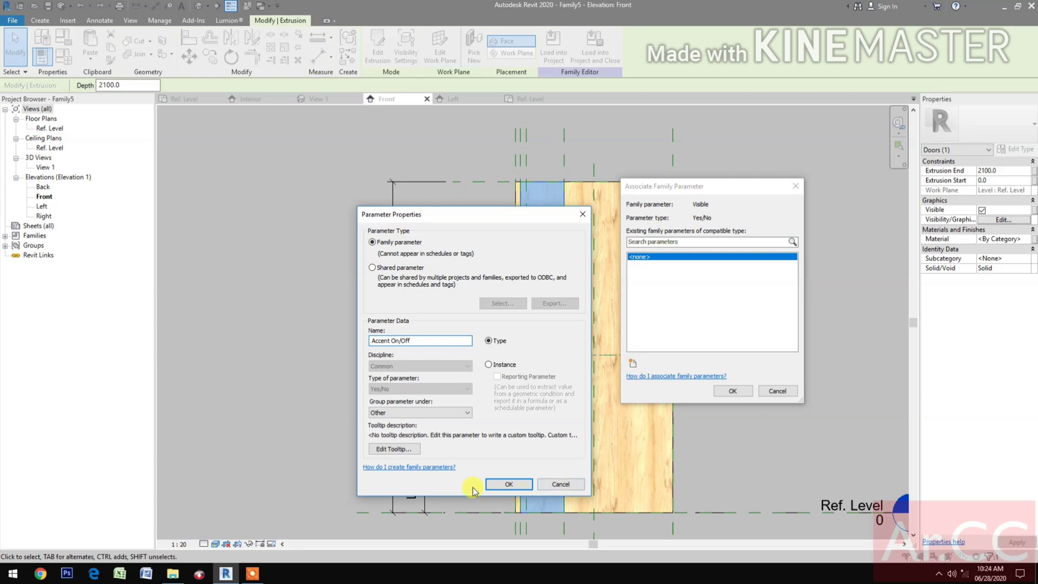
pyautogui.click(507, 483)
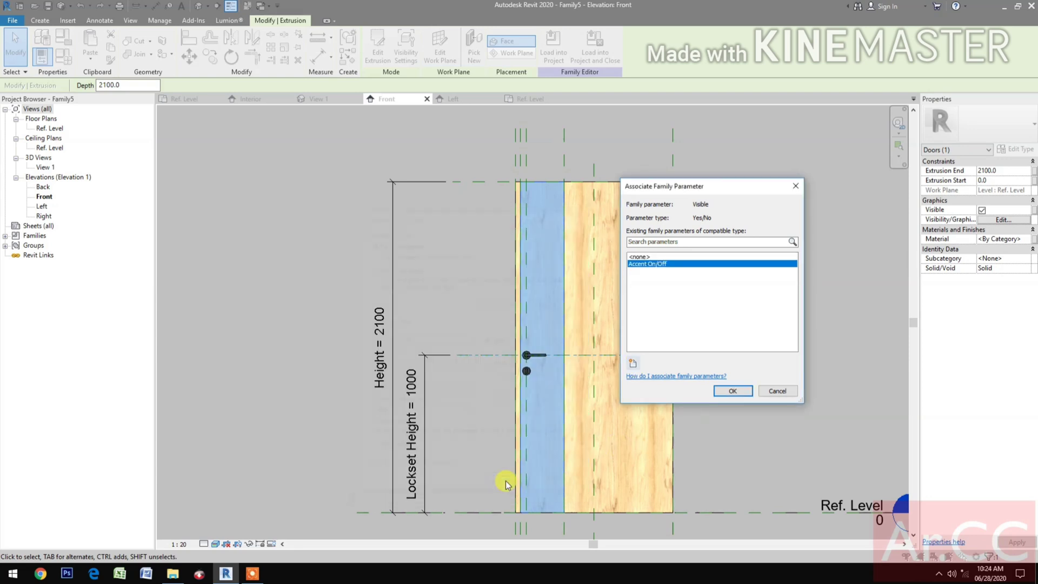
pyautogui.click(730, 391)
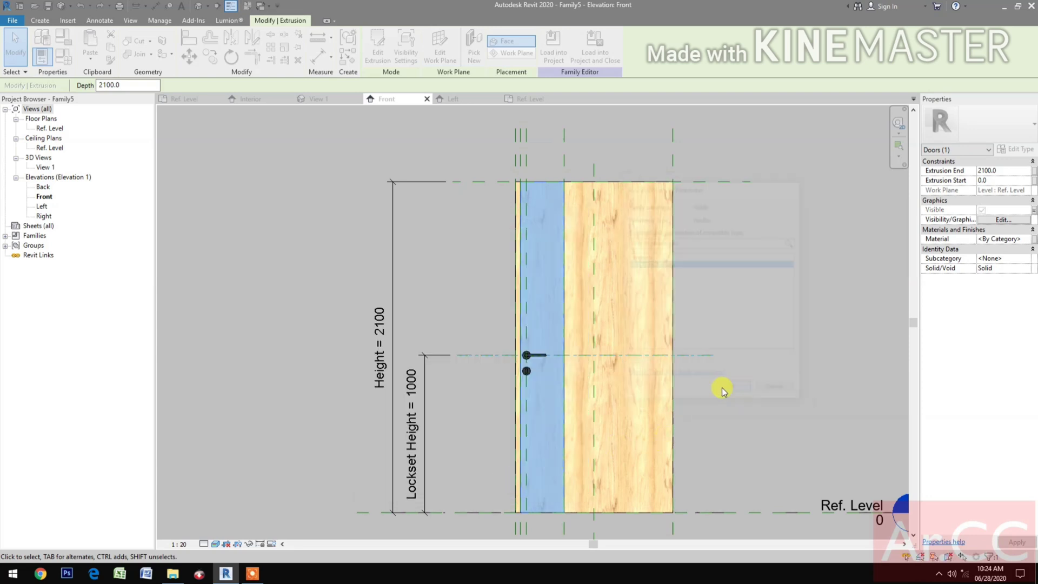
# Step: Associate the accent extrusion's Material with a new type family parameter named Accent Finish, grouped under Materials and Finishes
pyautogui.click(1034, 238)
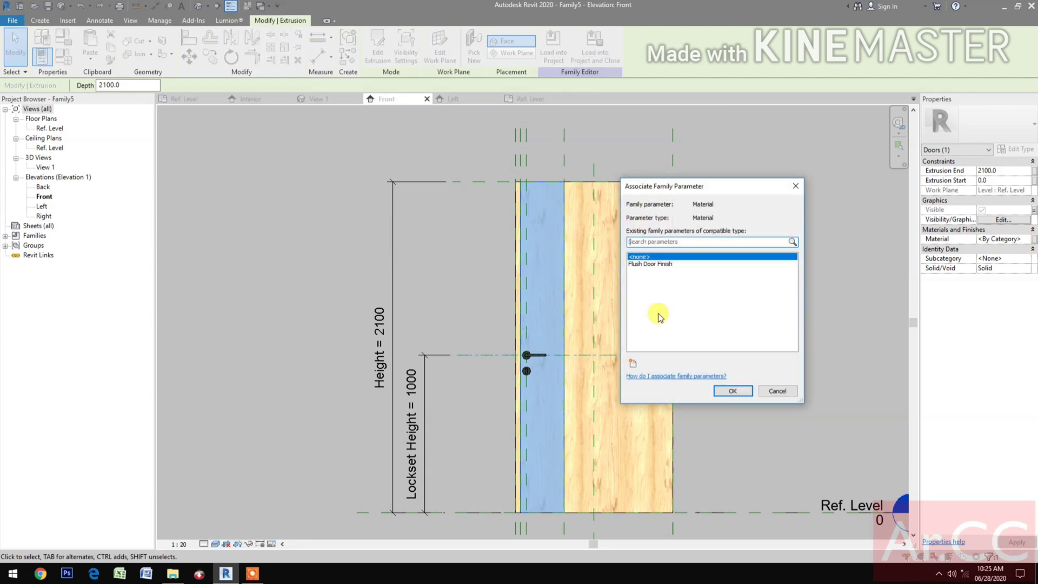
pyautogui.click(632, 363)
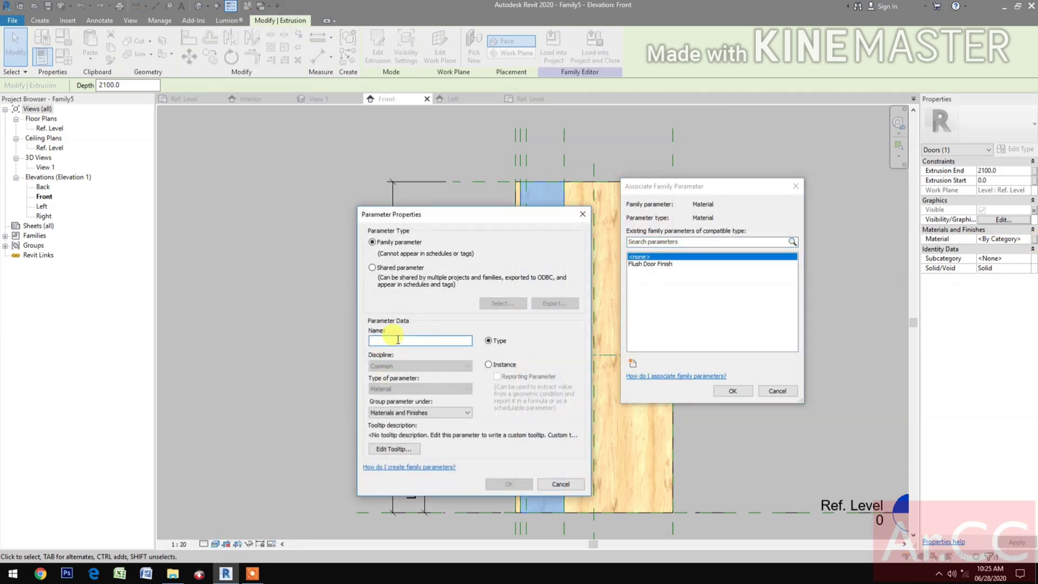
pyautogui.write('Accent Fini')
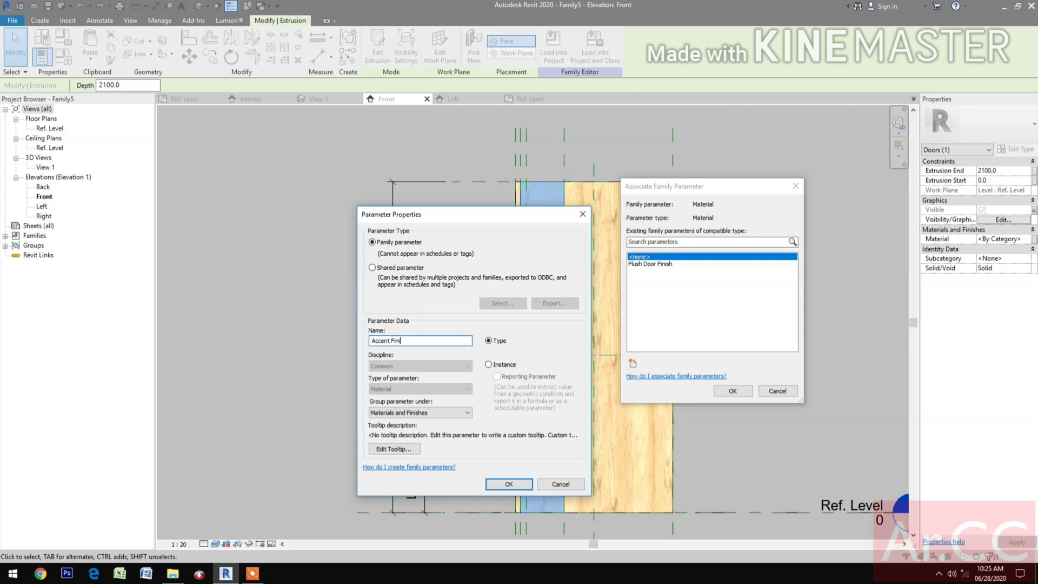
pyautogui.write('sh')
pyautogui.click(509, 484)
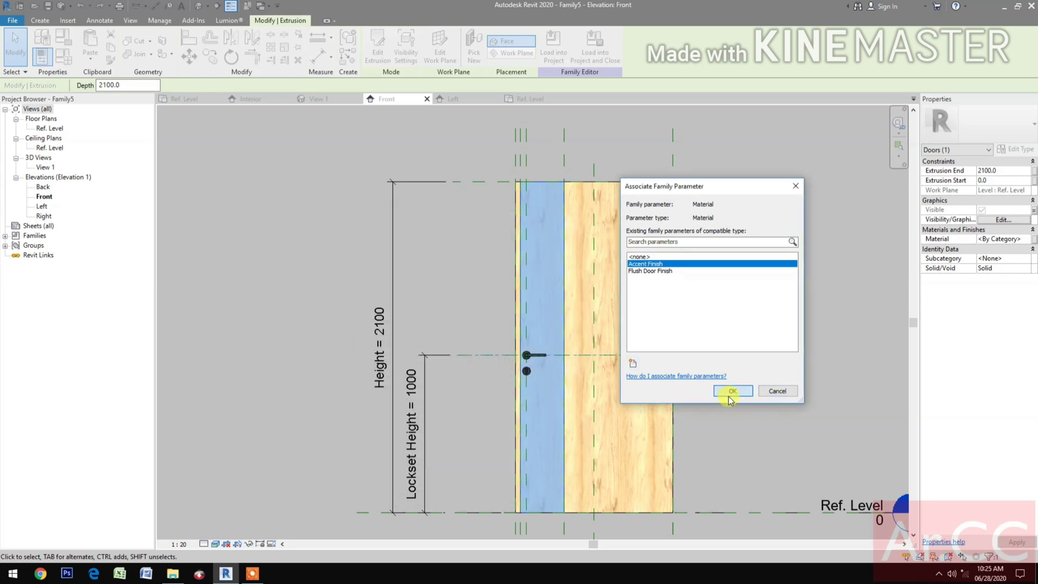
pyautogui.click(732, 390)
pyautogui.click(779, 309)
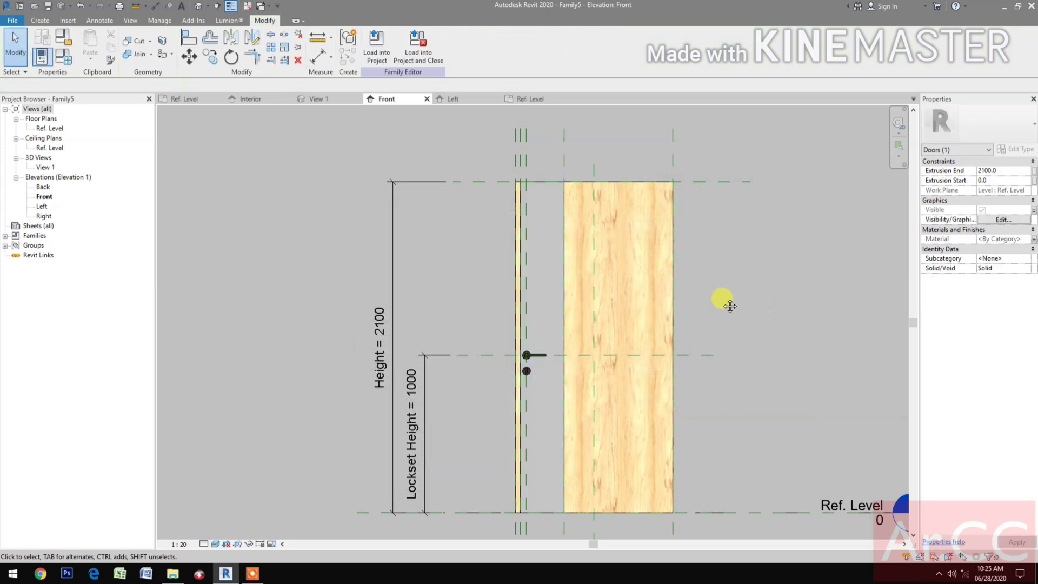
# Step: For the Accent Finish parameter, add Aluminum from the AEC Materials Metal library to the project materials
pyautogui.moveTo(724, 301); pyautogui.dragTo(783, 297, button='middle')
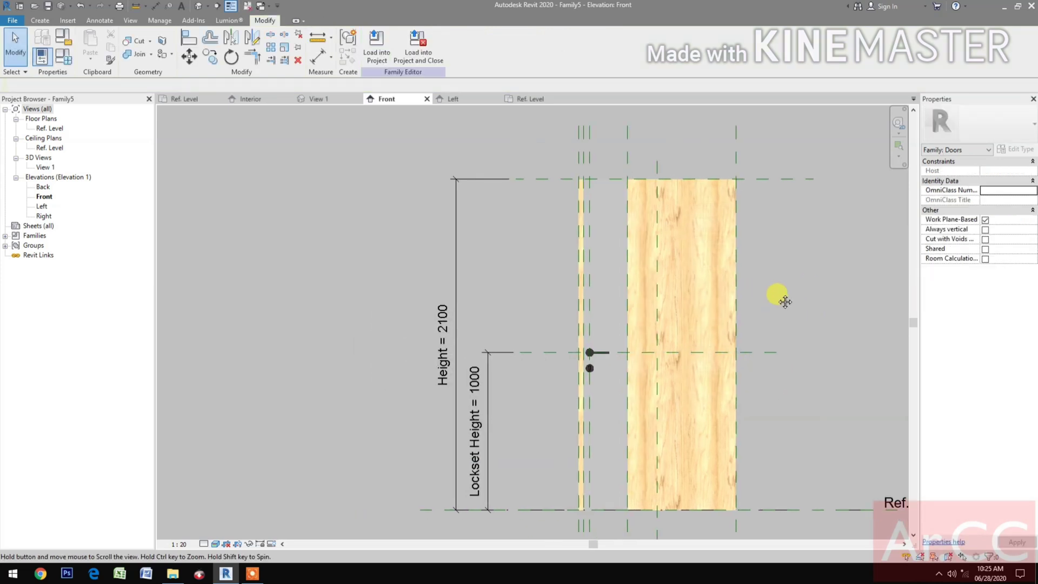
pyautogui.click(63, 56)
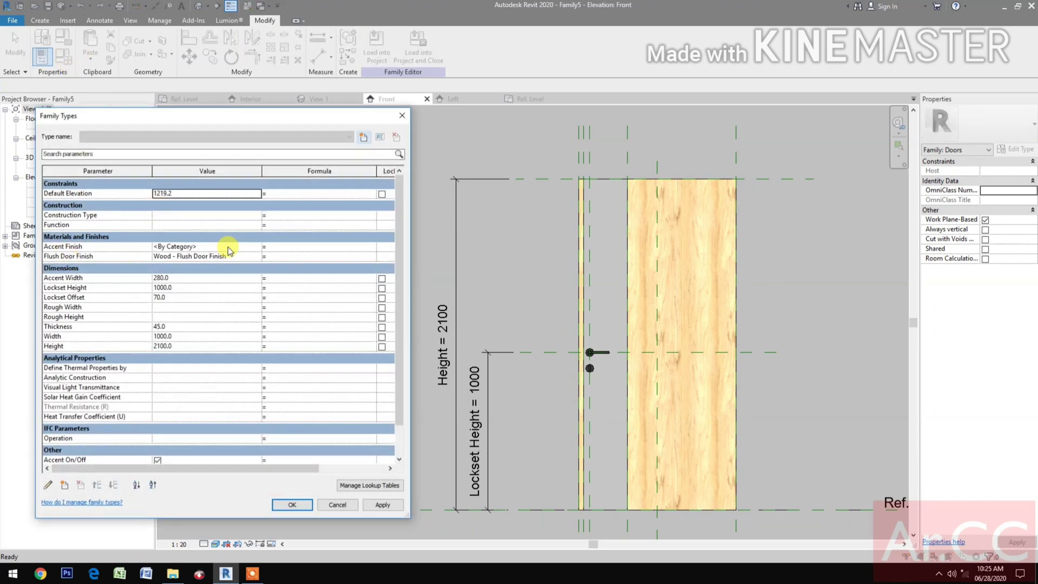
pyautogui.click(257, 247)
pyautogui.click(257, 248)
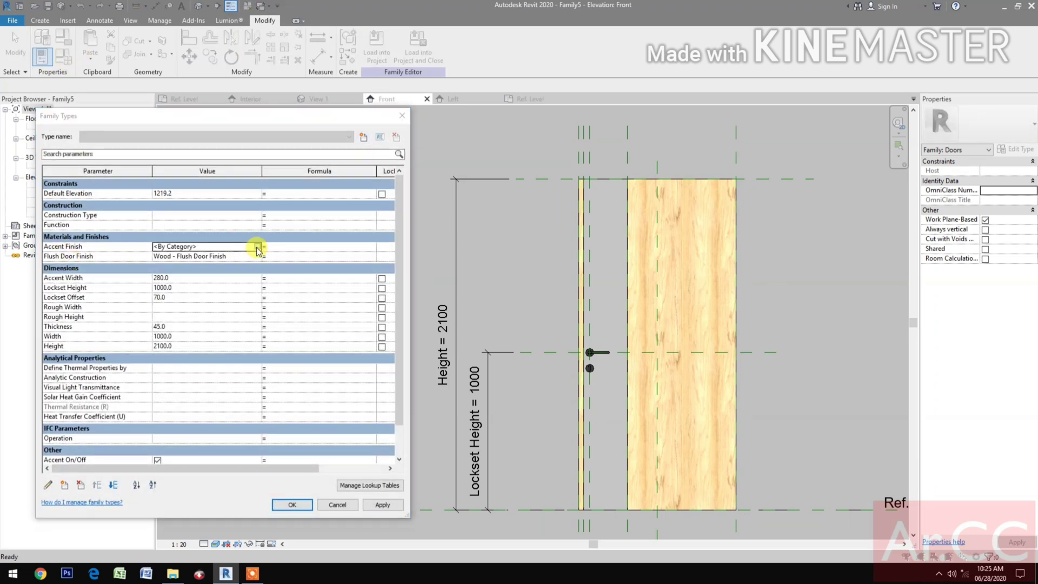
pyautogui.click(284, 309)
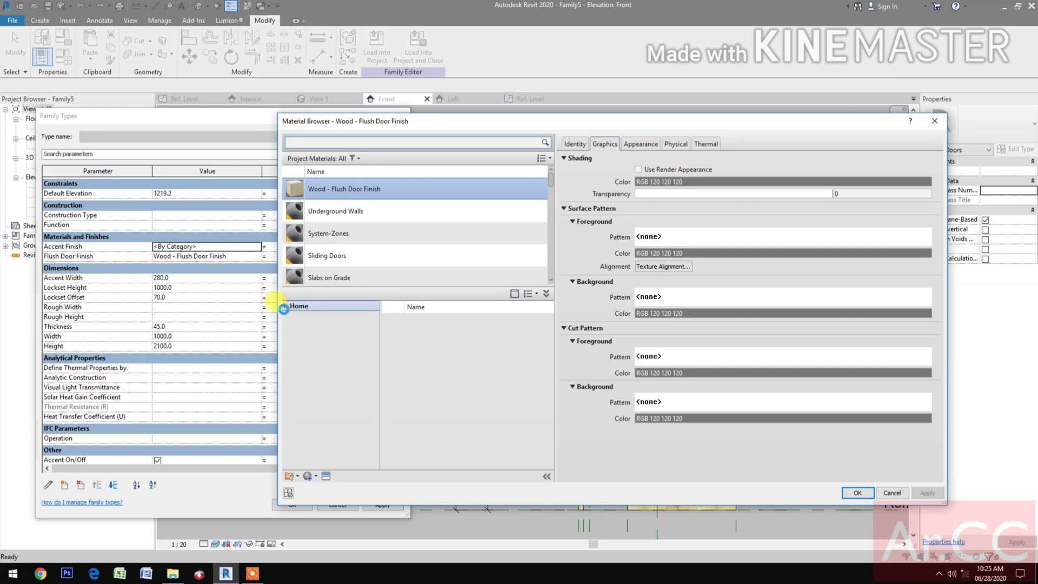
pyautogui.click(296, 326)
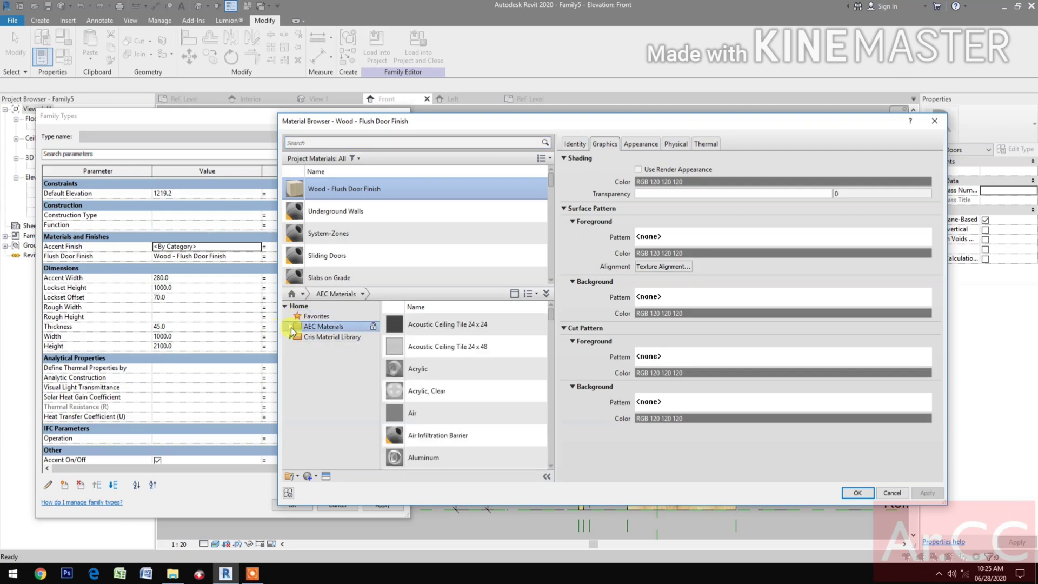
pyautogui.click(291, 328)
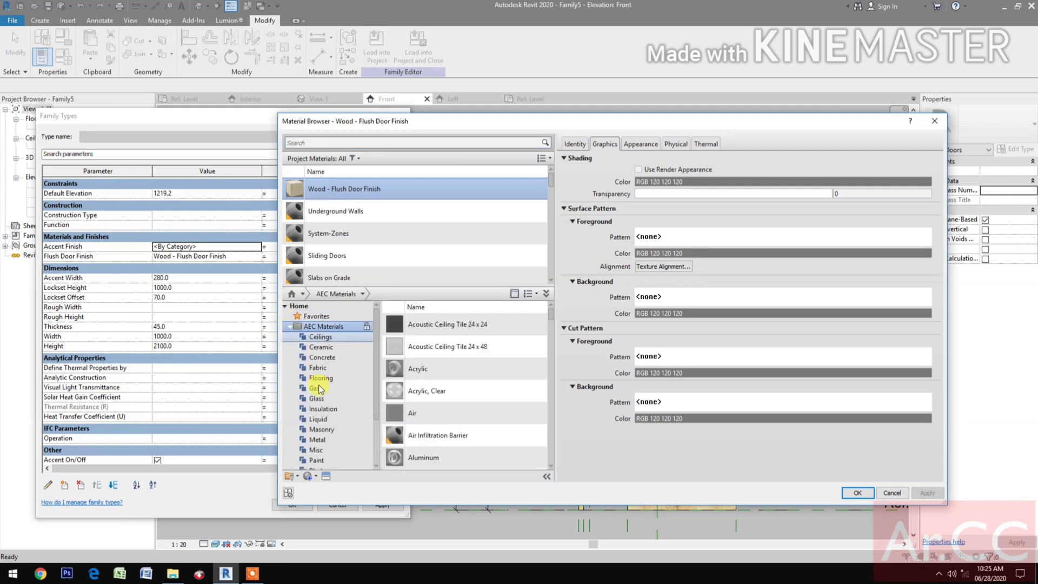
pyautogui.click(321, 440)
pyautogui.click(498, 326)
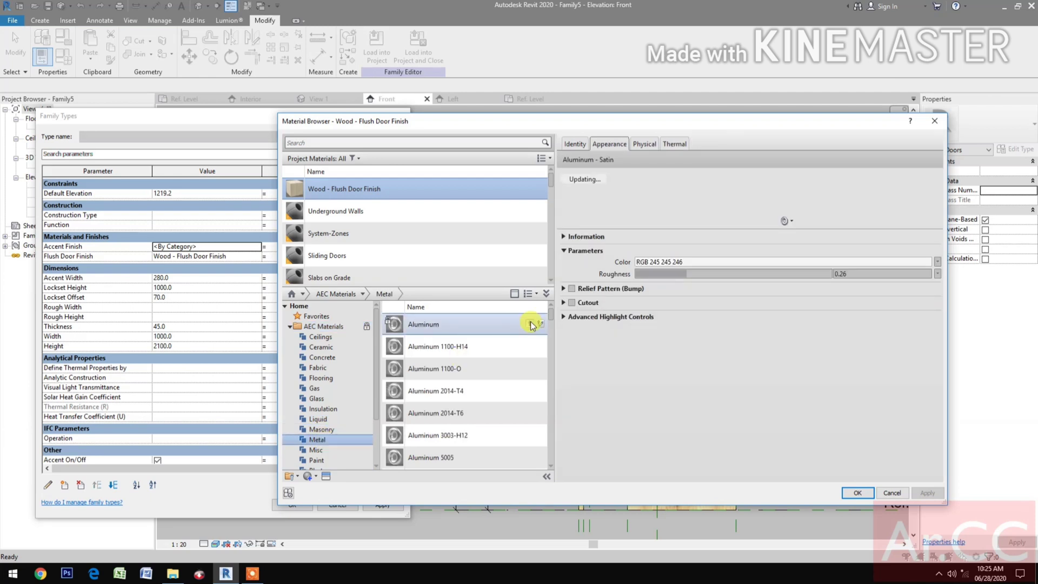
pyautogui.click(532, 324)
# Step: Rename the added Aluminum material to Aluminum - Accent Door and assign it as the Accent Finish
pyautogui.rightClick(371, 228)
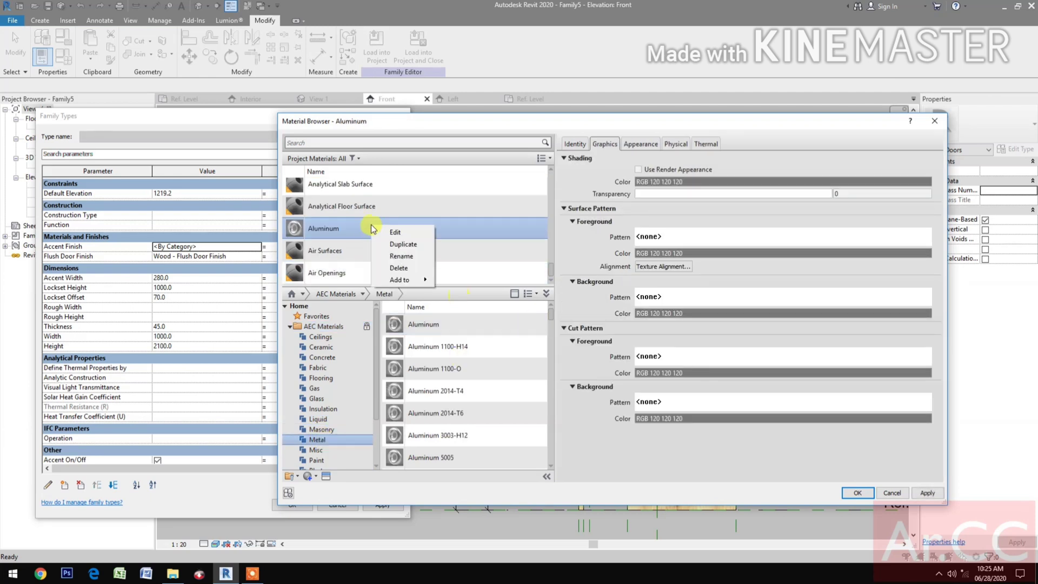
pyautogui.click(397, 259)
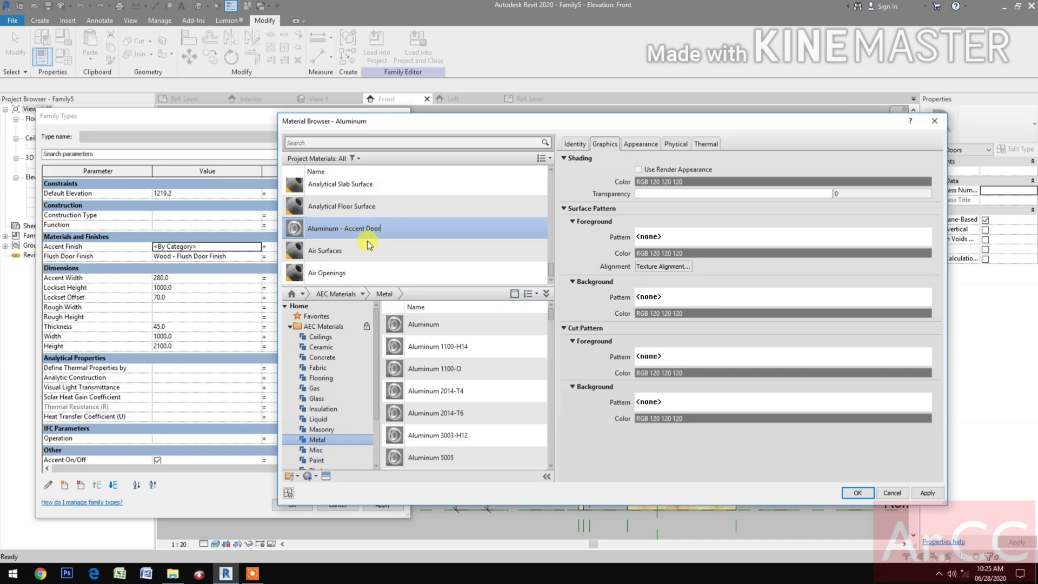
pyautogui.click(864, 494)
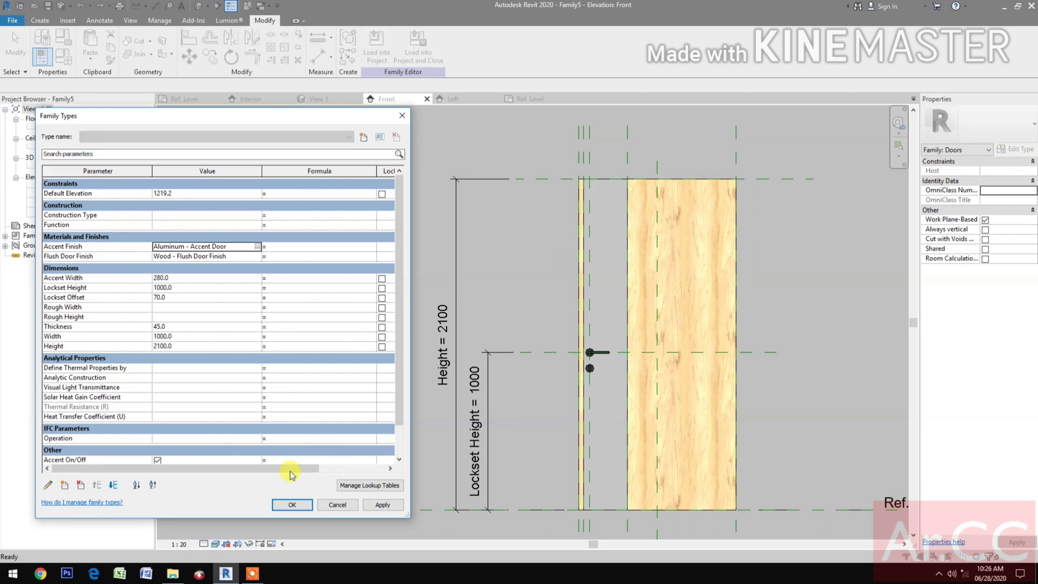
pyautogui.click(293, 505)
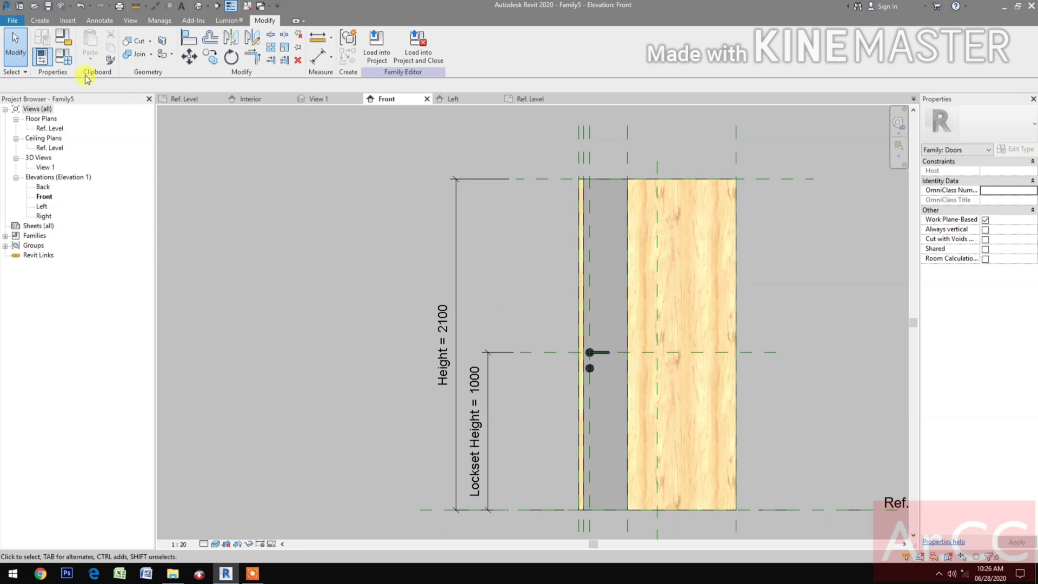
# Step: Set the Accent Width family parameter to 200 and apply it to the door panel
pyautogui.click(41, 56)
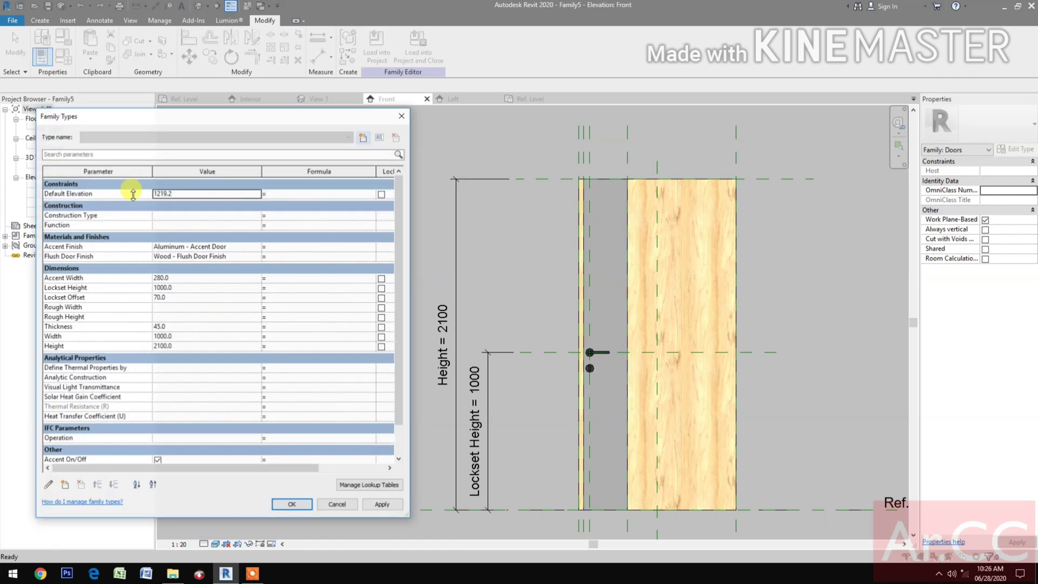
pyautogui.click(222, 276)
pyautogui.write('200')
pyautogui.click(380, 505)
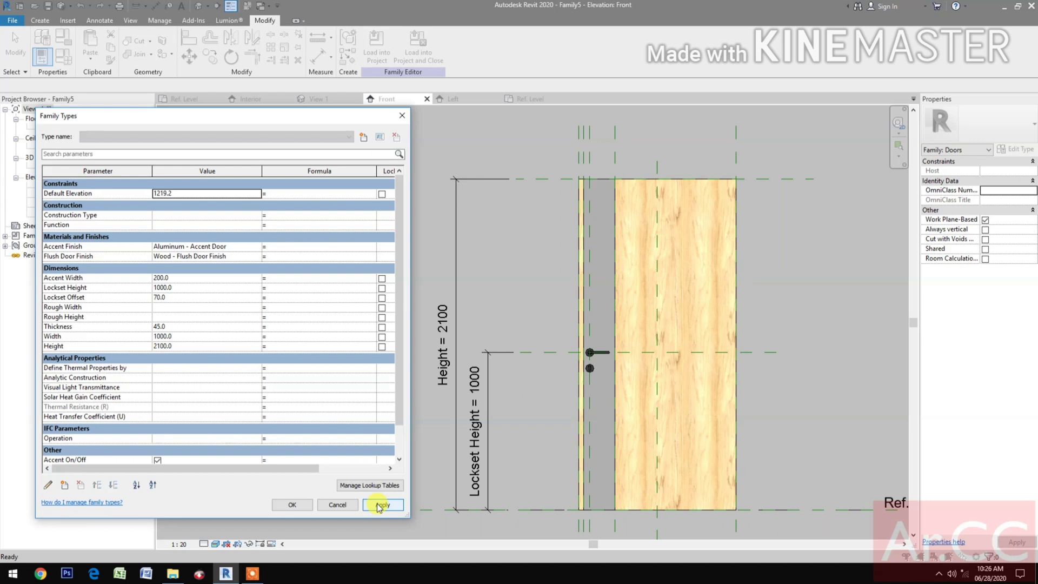
pyautogui.click(298, 507)
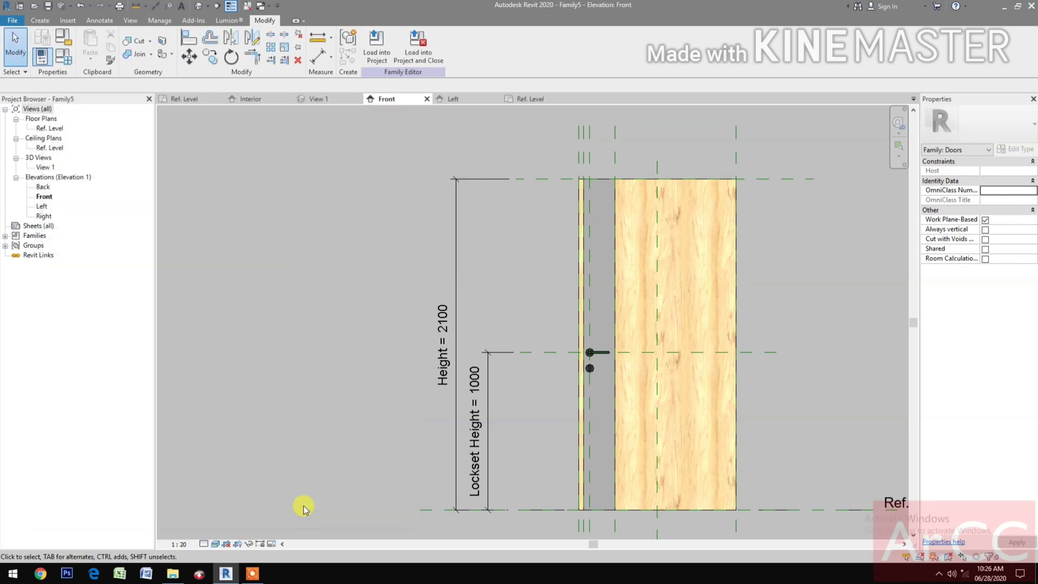
# Step: Show the door in the default 3D view with the Realistic visual style and inspect its opposite sides
pyautogui.click(198, 6)
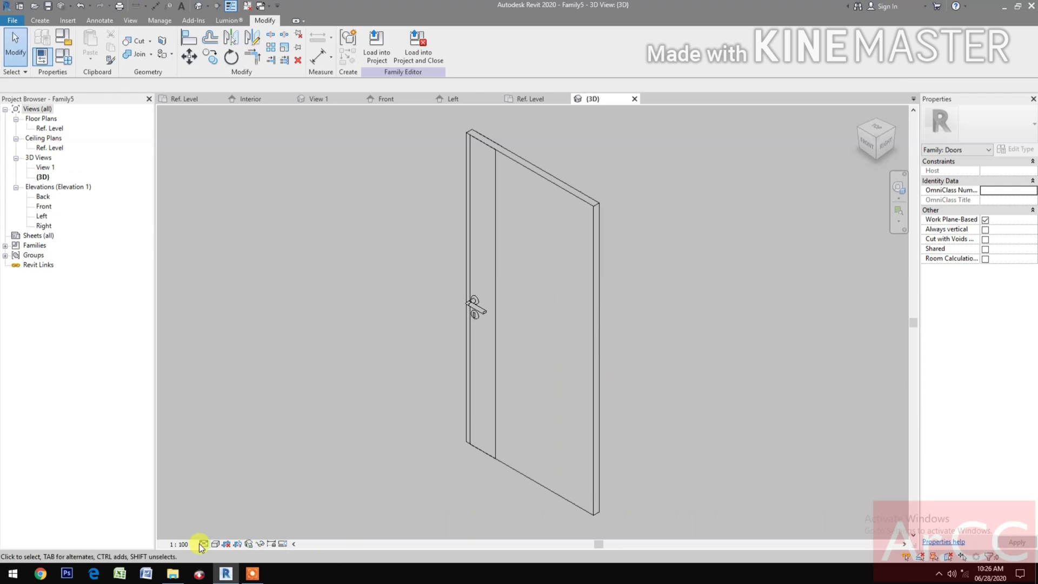
pyautogui.click(216, 544)
pyautogui.click(234, 521)
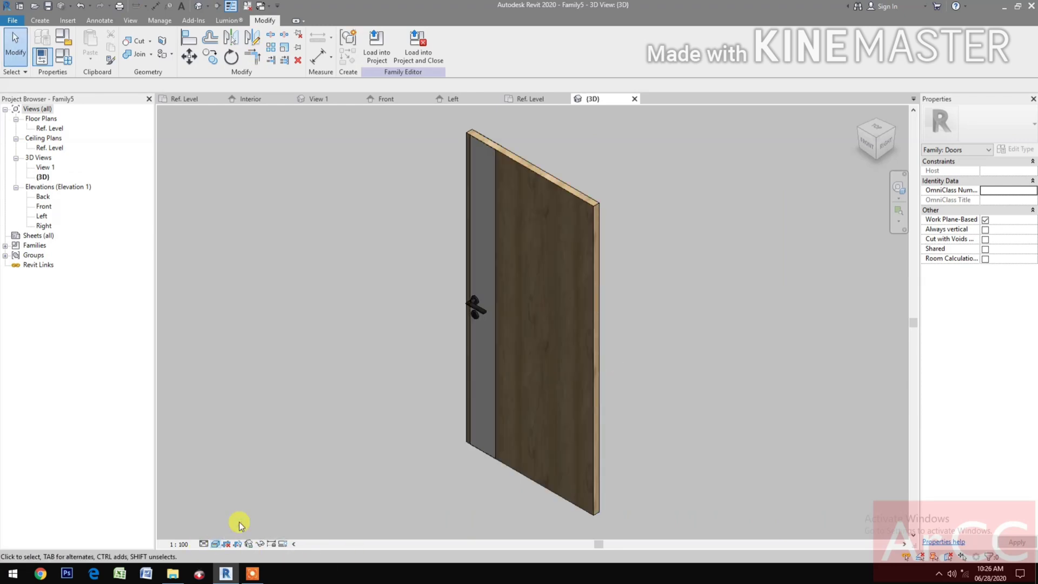
pyautogui.click(893, 131)
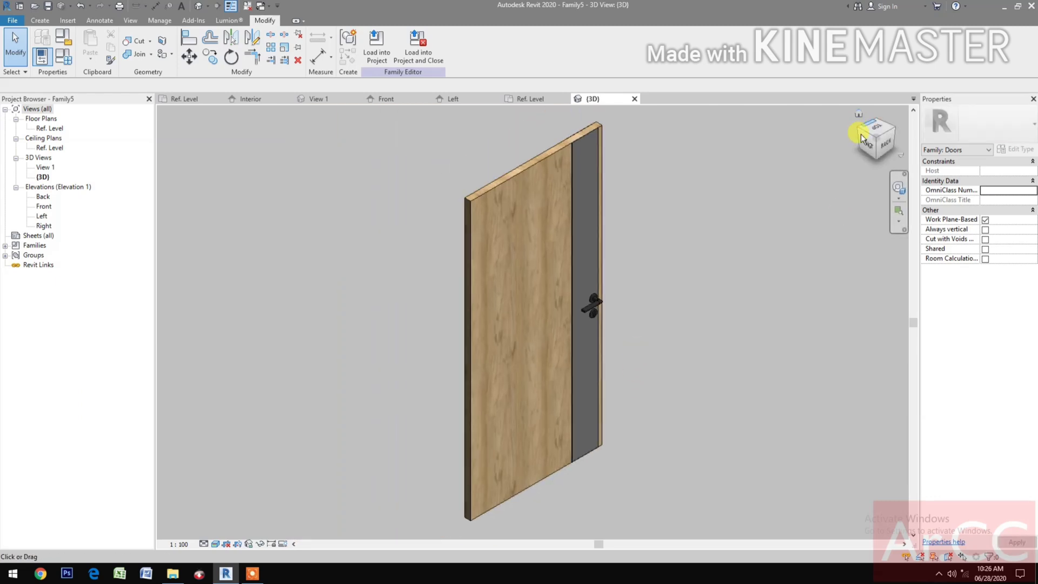
pyautogui.click(860, 125)
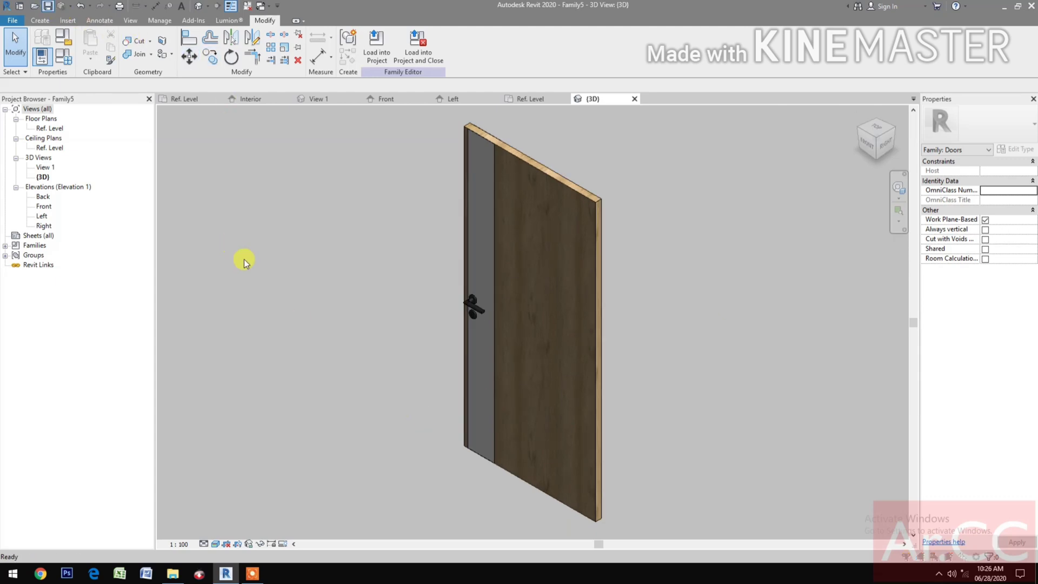
# Step: Save the family to the Desktop as Flush Door Panel
pyautogui.hotkey('ctrl', 's')
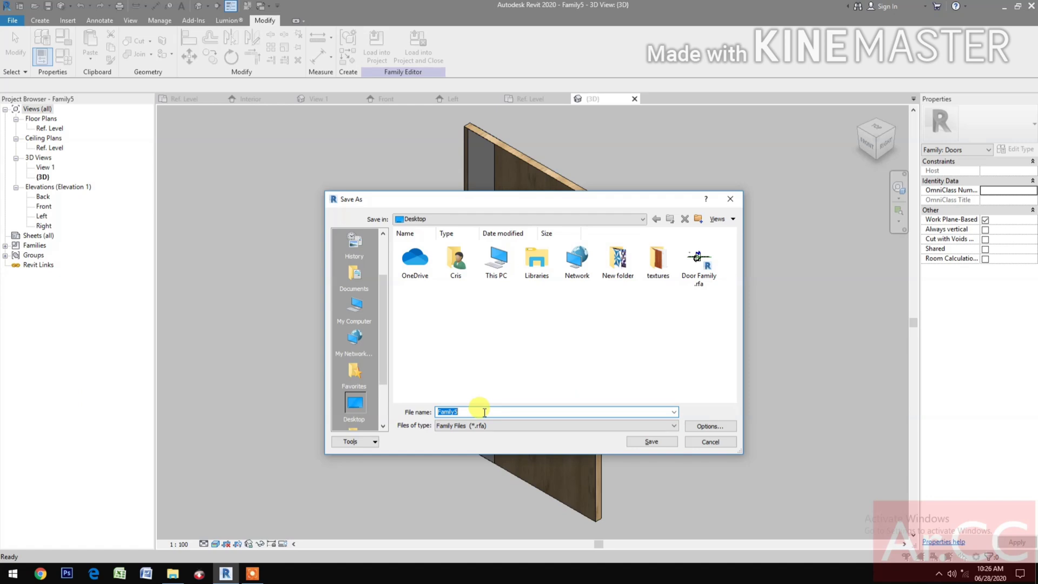
pyautogui.write('F')
pyautogui.write('lush Door Panel')
pyautogui.click(643, 442)
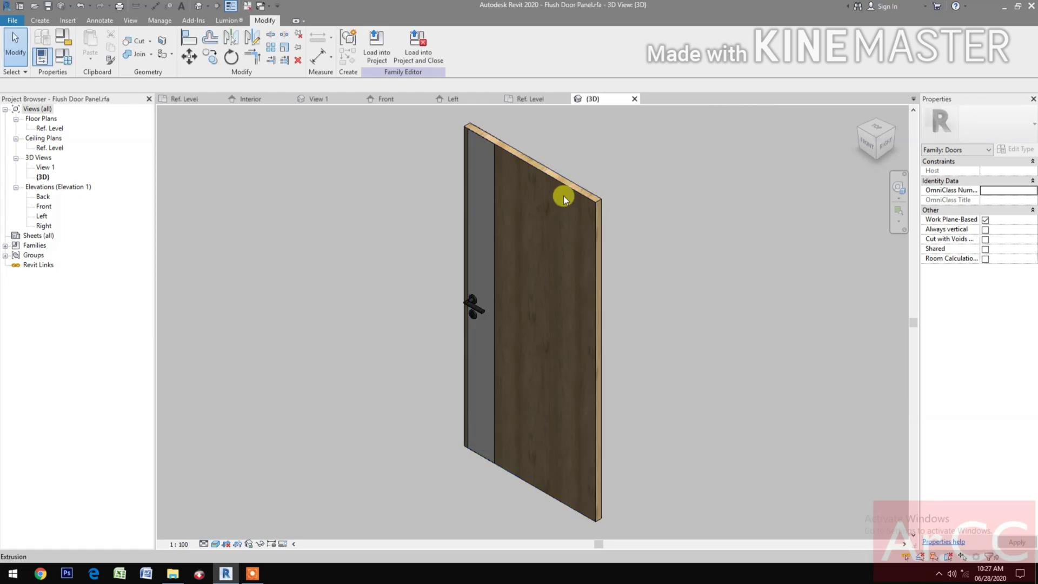
# Step: Load the panel into the Door Family, closing its own file, and place one on the work plane below the wall opening
pyautogui.click(435, 66)
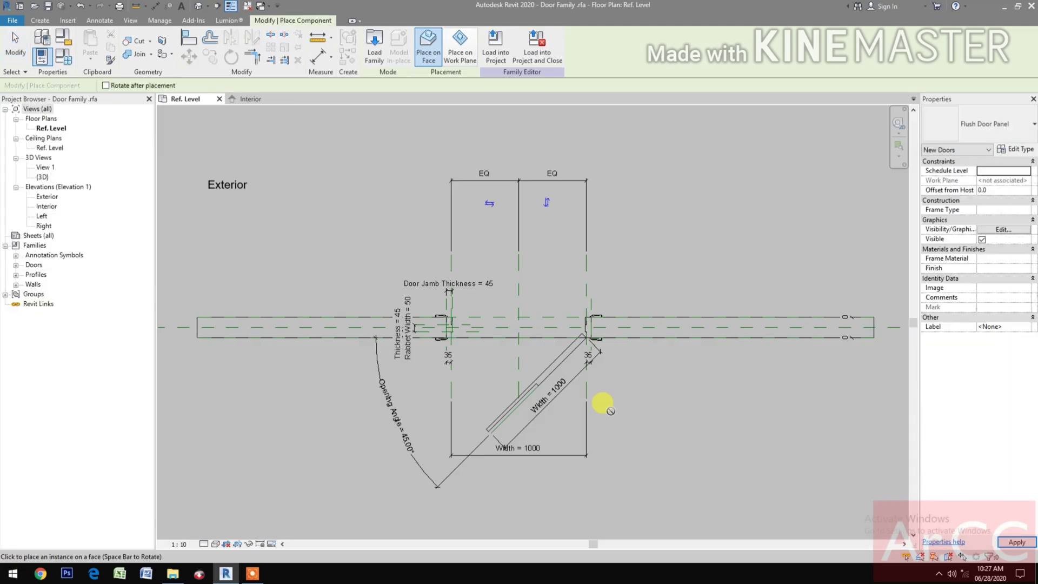
pyautogui.click(466, 66)
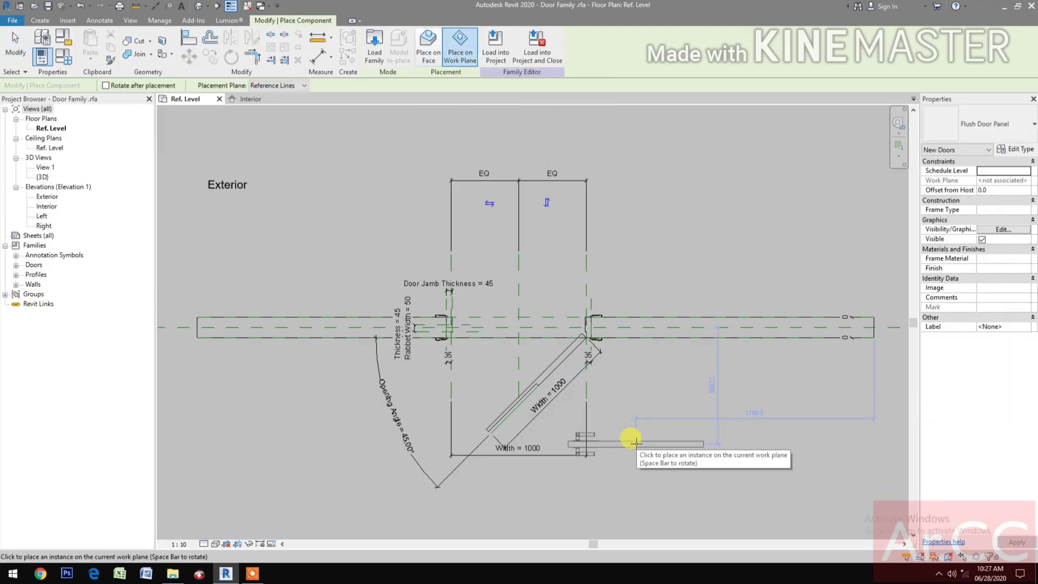
pyautogui.click(635, 441)
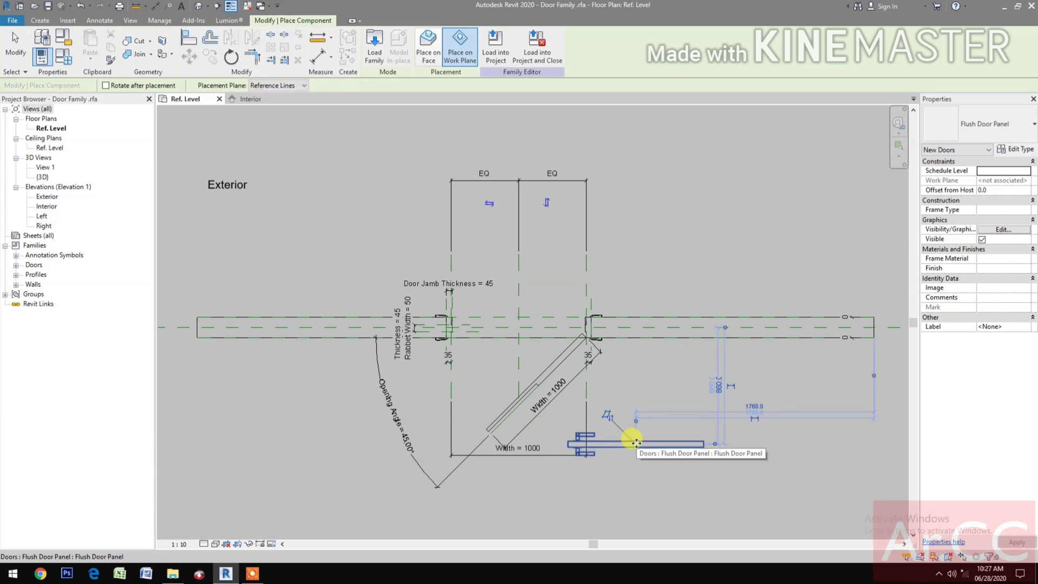
# Step: Align the placed panel's Center (Left/Right) to the short step edge midway along the angled door extrusion and lock it
pyautogui.click(188, 39)
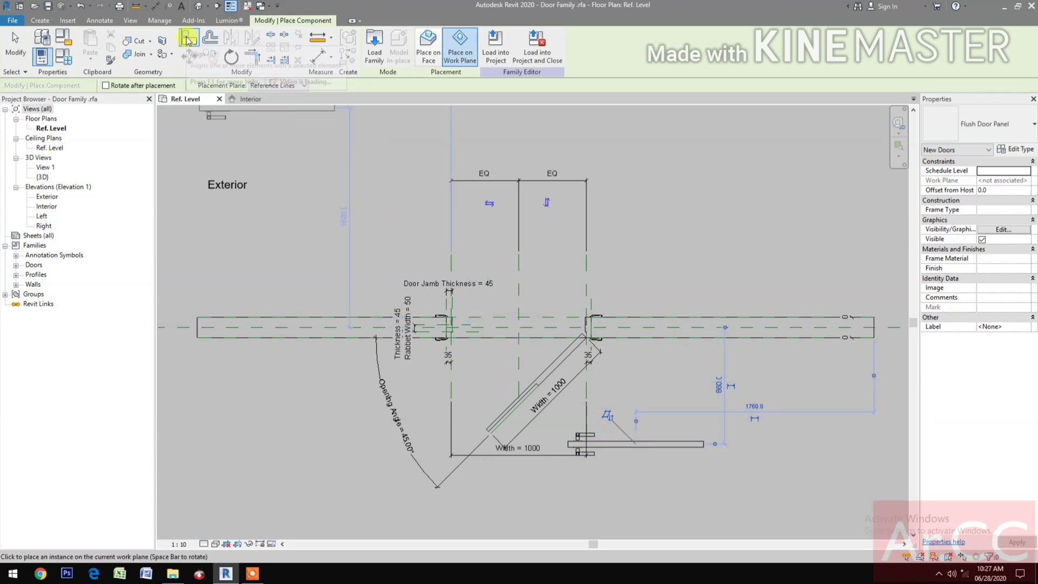
pyautogui.scroll(4, 541, 399)
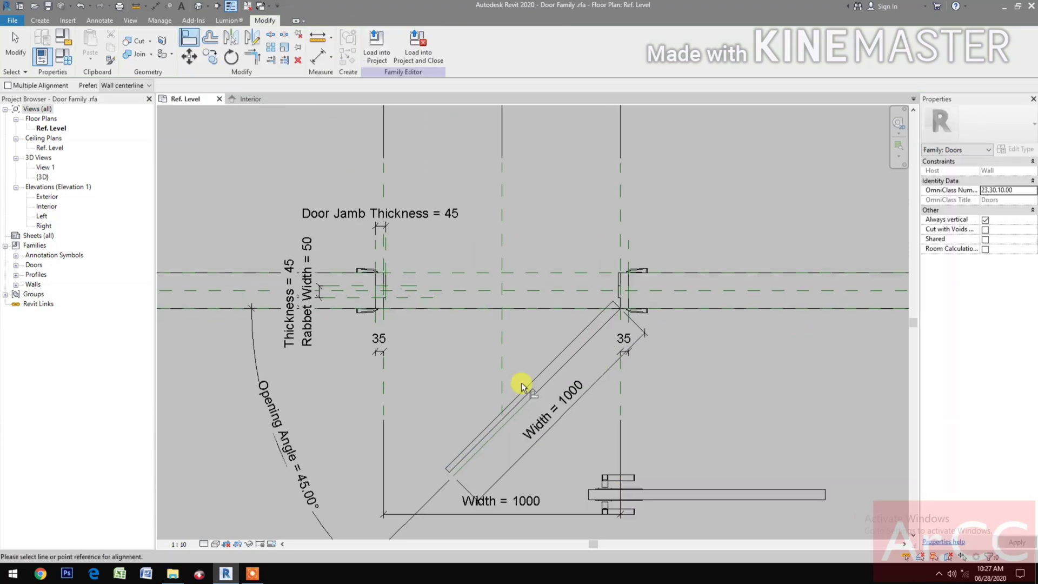
pyautogui.scroll(4, 543, 409)
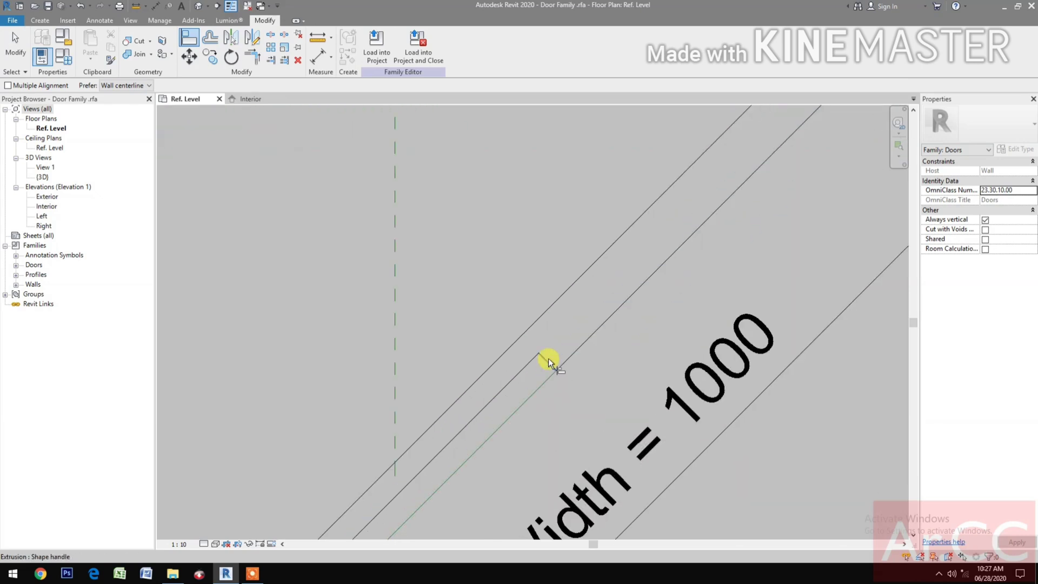
pyautogui.scroll(-4, 549, 360)
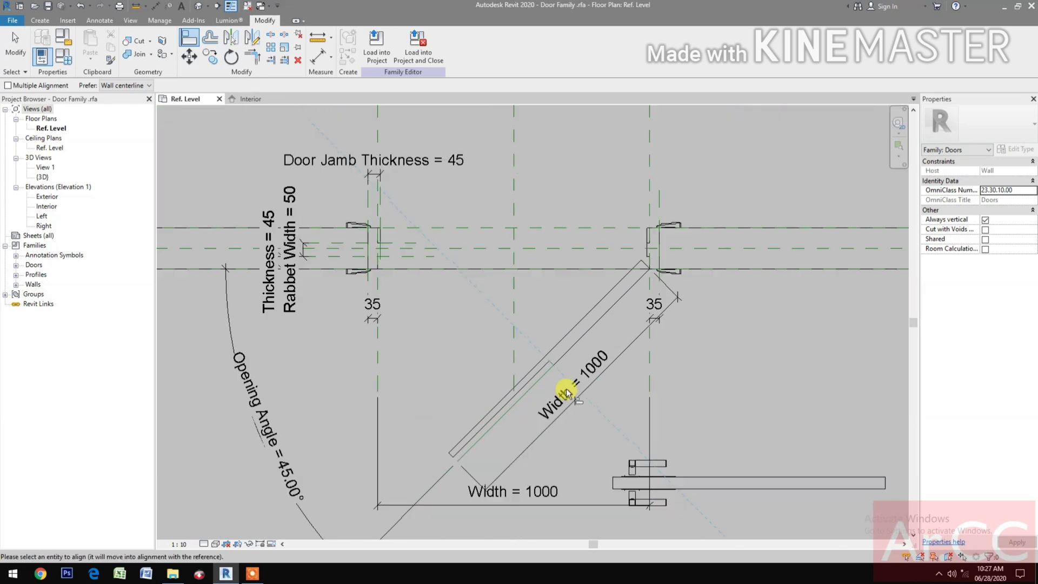
pyautogui.scroll(-2, 563, 381)
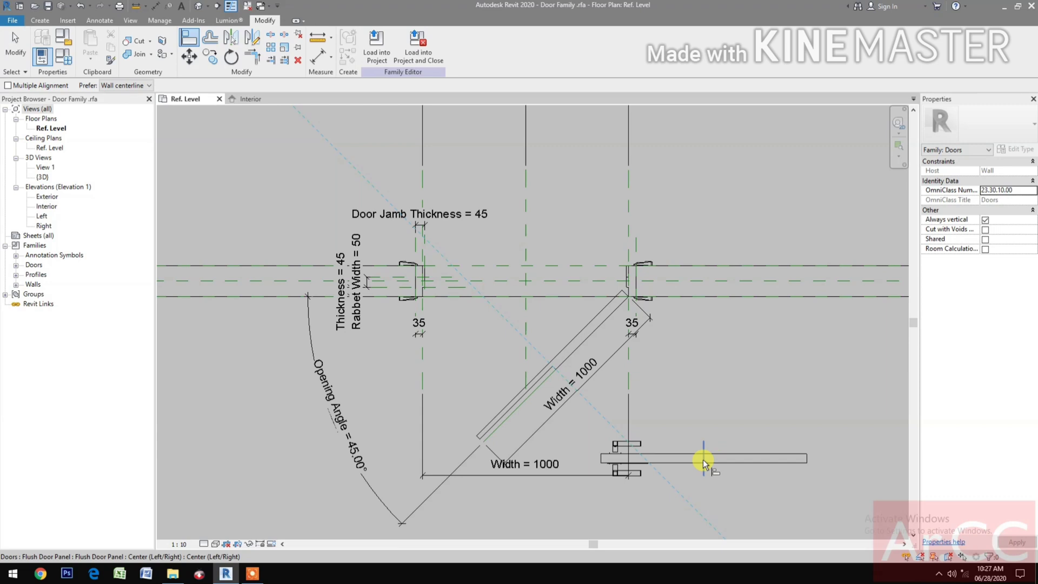
pyautogui.click(702, 459)
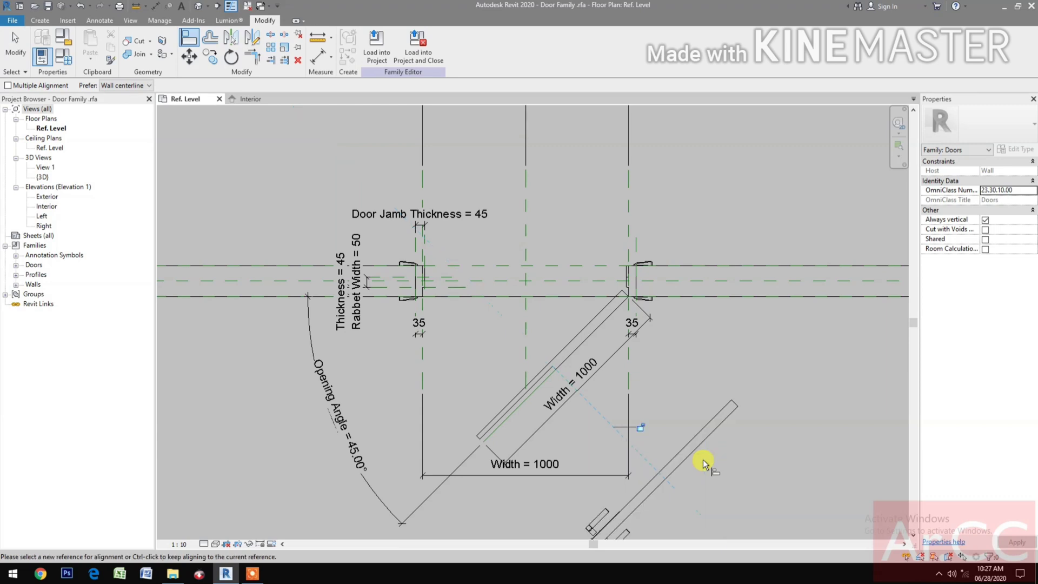
pyautogui.click(640, 427)
pyautogui.press('Escape')
pyautogui.press('Escape')
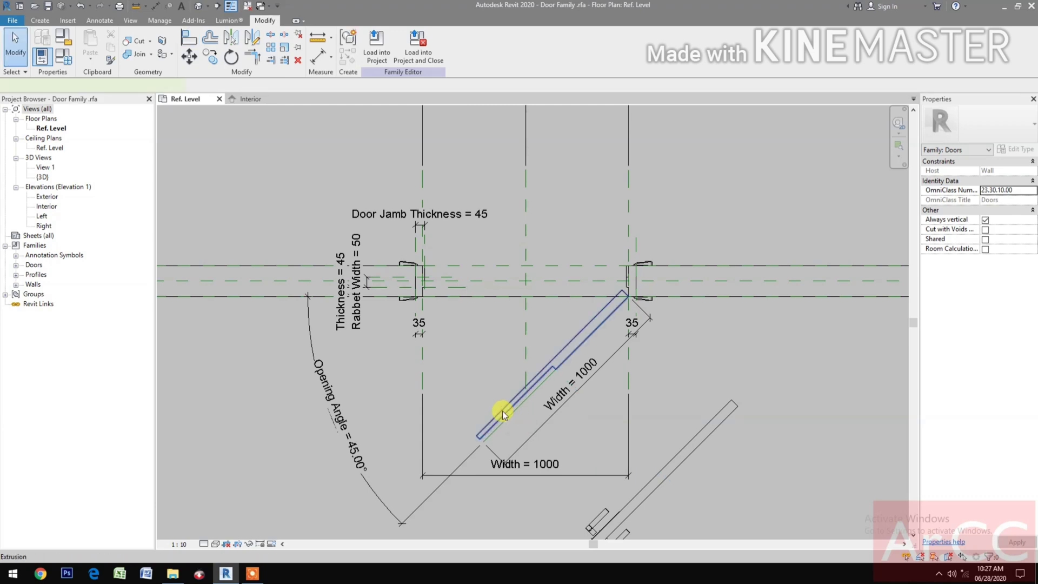
# Step: Turn off the Visible property of the original angled door extrusion
pyautogui.click(501, 411)
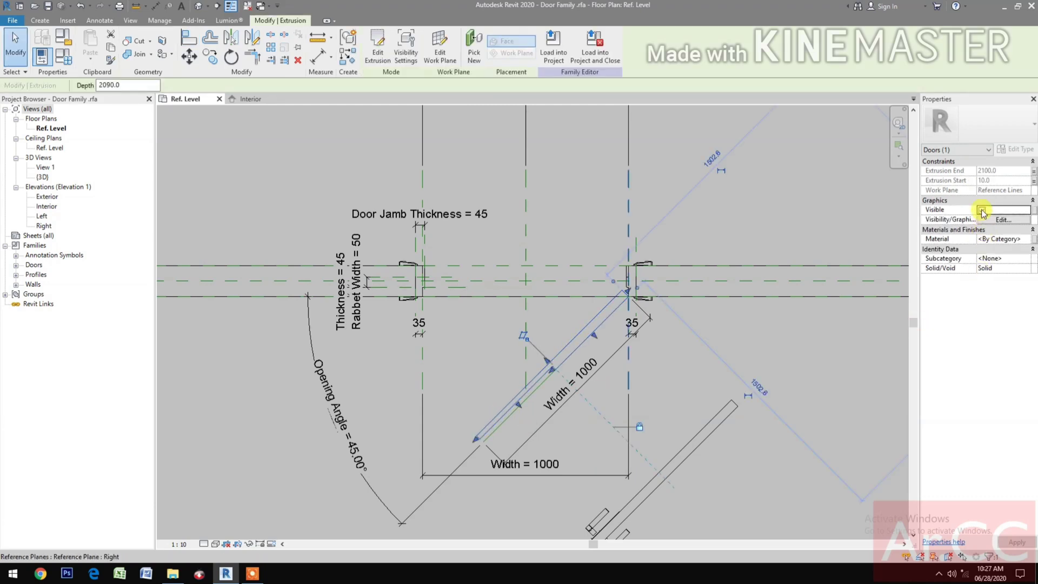
pyautogui.click(793, 366)
# Step: Align the placed panel's Center (Front/Back) to the long step edge along the angled door extrusion and lock it
pyautogui.moveTo(737, 460); pyautogui.dragTo(695, 401, button='middle')
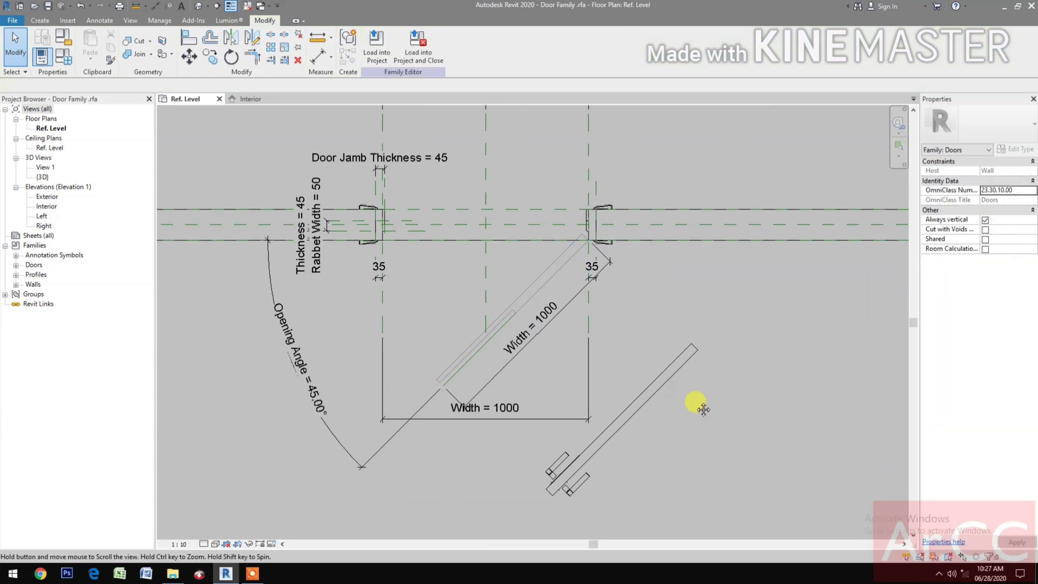
pyautogui.moveTo(657, 445)
pyautogui.mouseDown(button='middle')
pyautogui.moveTo(674, 461)
pyautogui.moveTo(666, 454)
pyautogui.mouseUp(button='middle')
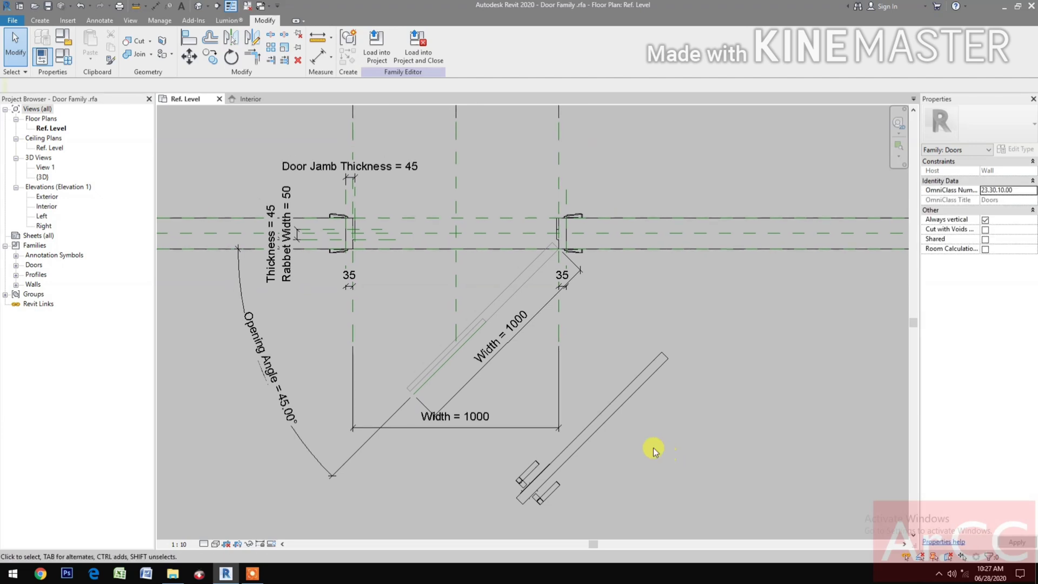
pyautogui.click(189, 36)
pyautogui.scroll(3, 438, 351)
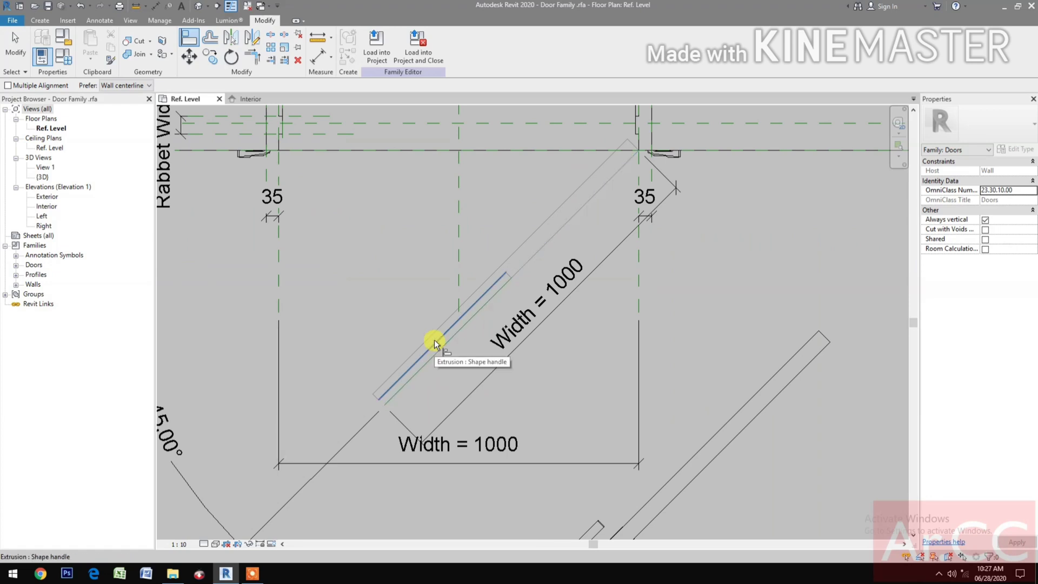
pyautogui.click(433, 340)
pyautogui.scroll(-2, 557, 356)
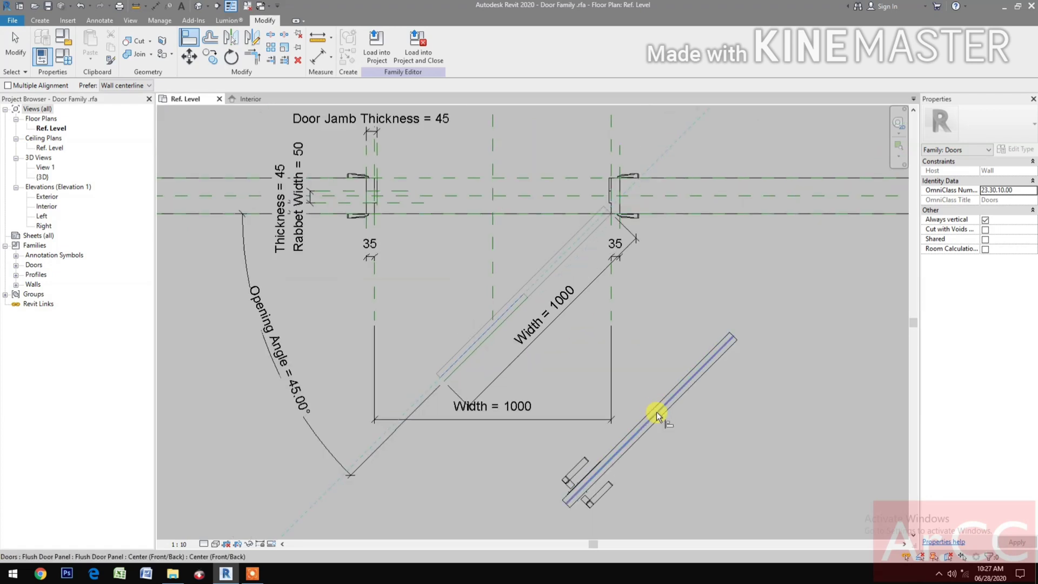
pyautogui.click(656, 411)
pyautogui.click(527, 322)
pyautogui.scroll(-1, 569, 420)
pyautogui.moveTo(591, 427); pyautogui.dragTo(673, 431, button='middle')
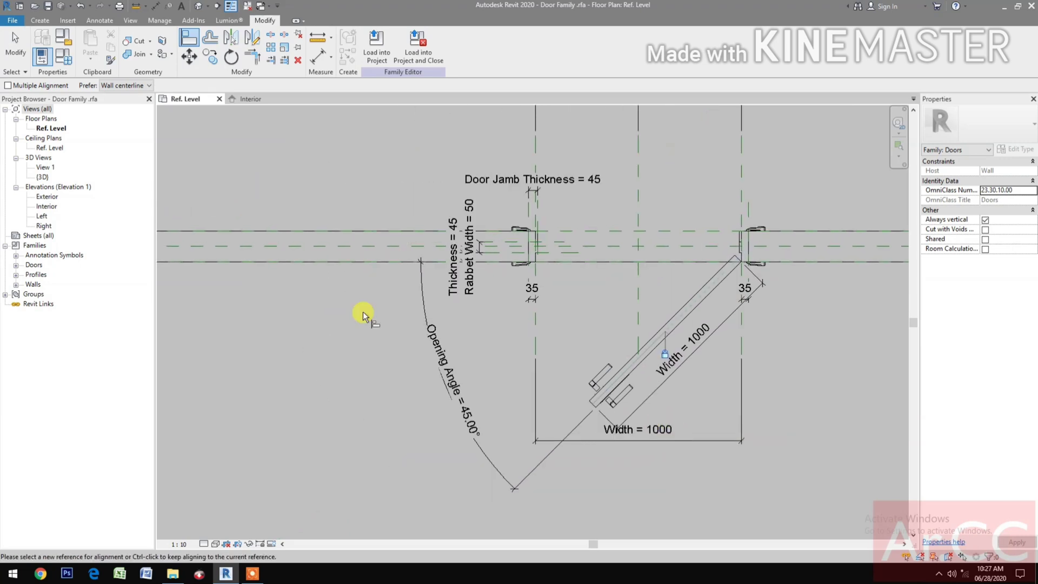
# Step: Flex the door family by applying Opening Angle values of 60°, 90° and 30° in turn, keeping 30°
pyautogui.click(63, 60)
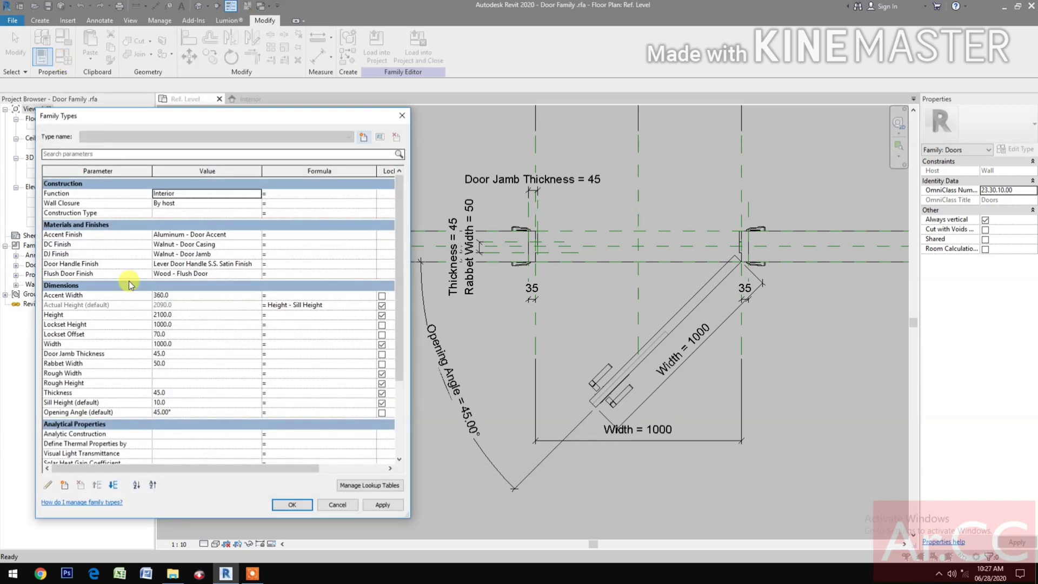
pyautogui.click(194, 412)
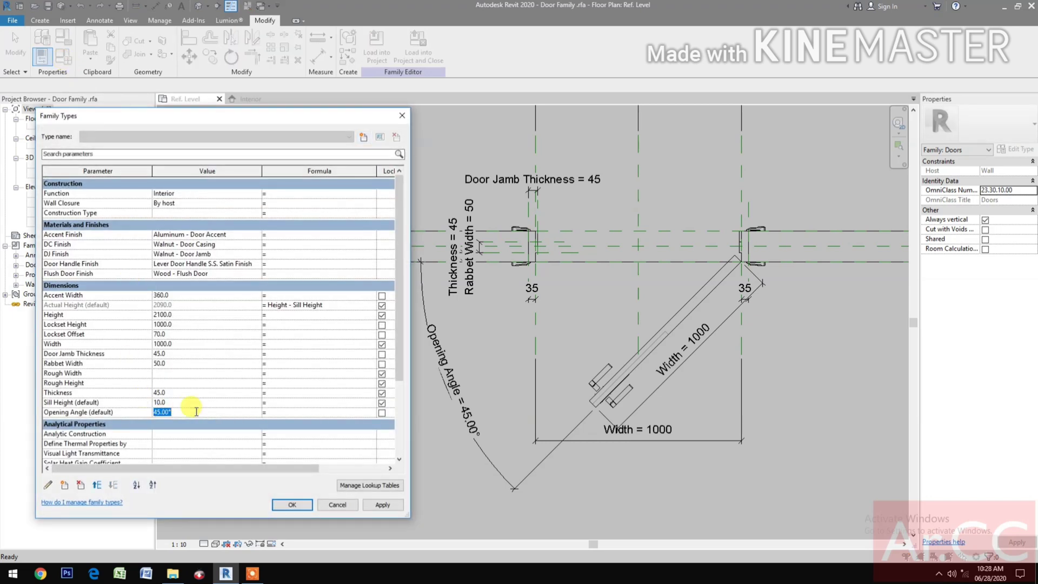
pyautogui.click(387, 505)
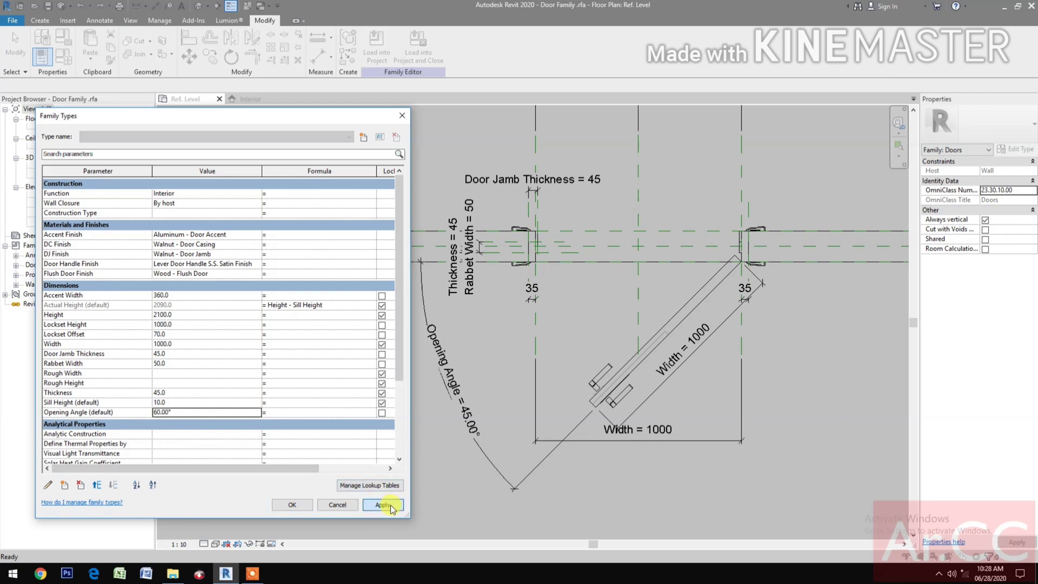
pyautogui.click(237, 412)
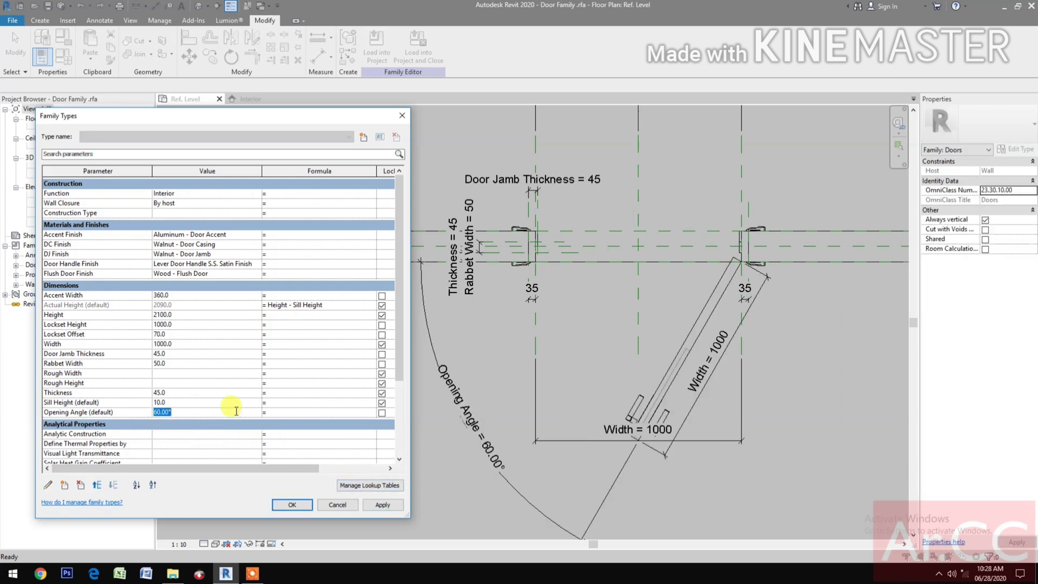
pyautogui.write('90')
pyautogui.click(390, 505)
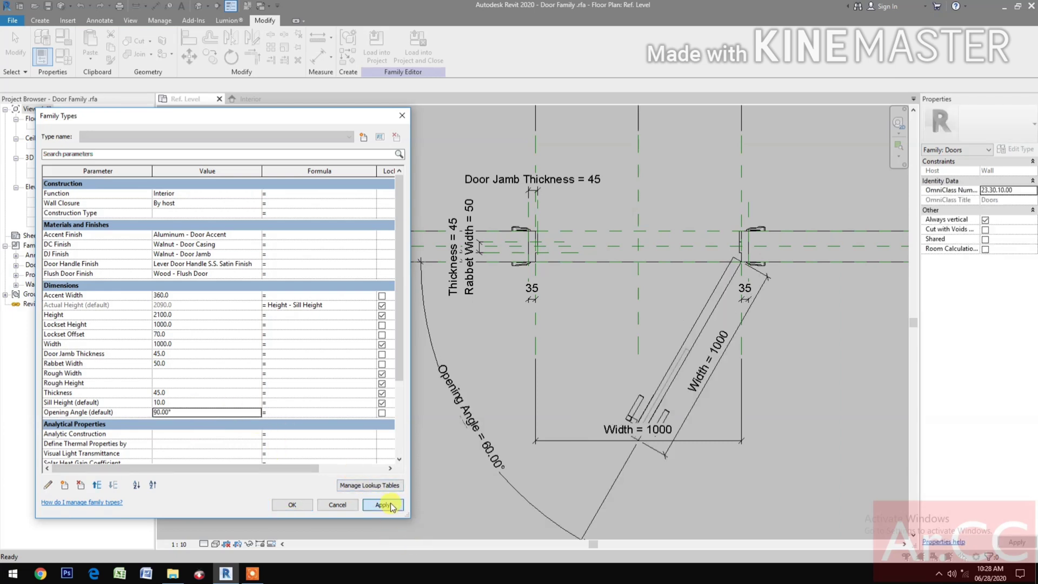
pyautogui.click(204, 413)
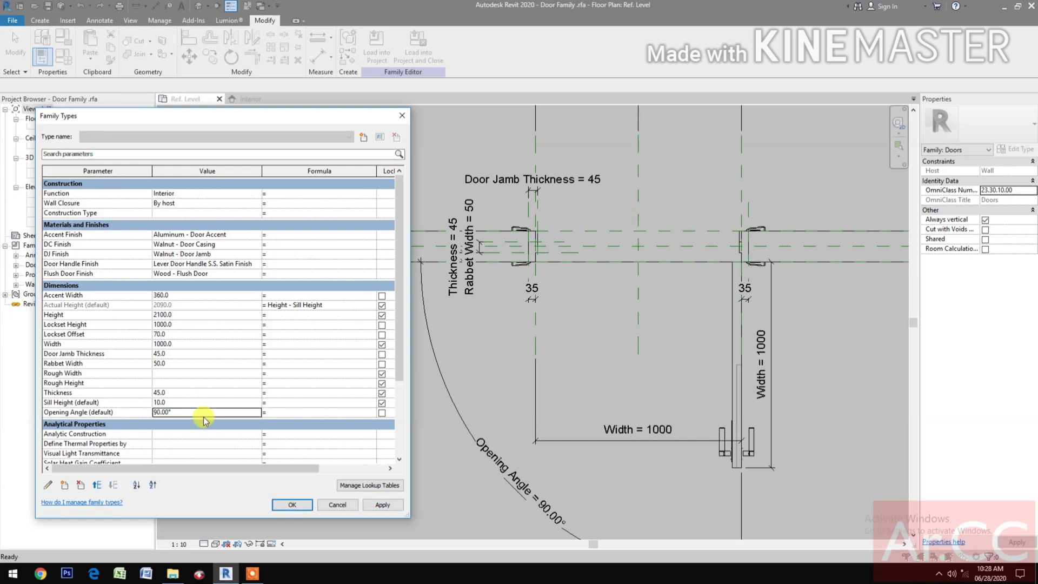
pyautogui.write('30')
pyautogui.click(387, 506)
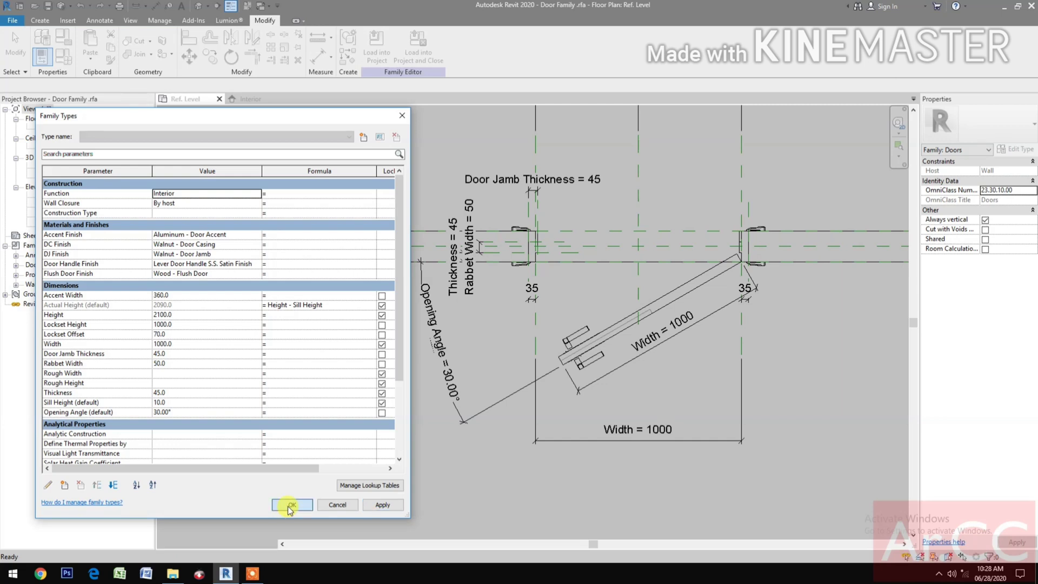
pyautogui.click(284, 505)
pyautogui.moveTo(562, 457); pyautogui.dragTo(510, 456, button='middle')
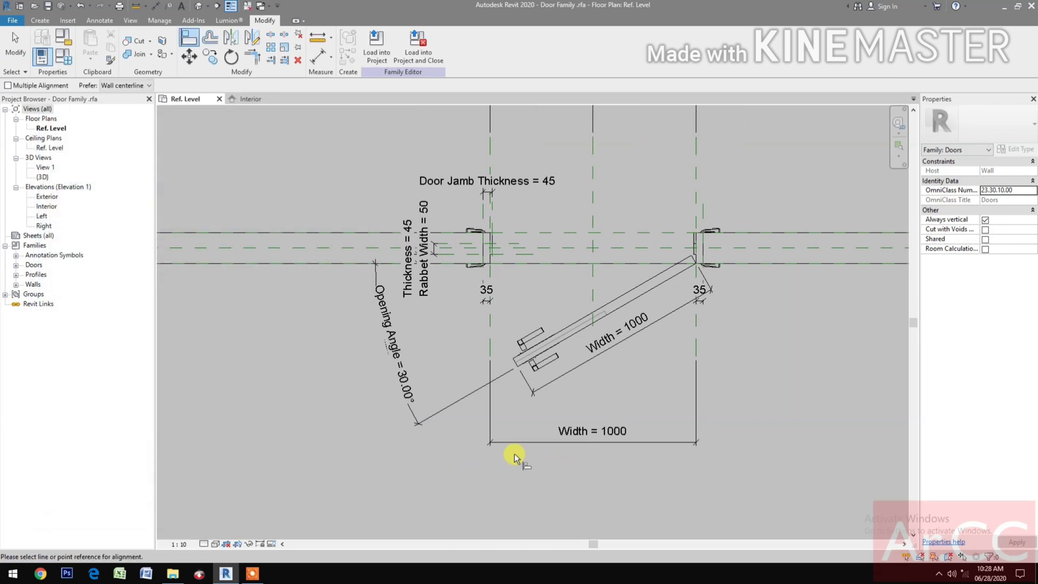
pyautogui.press('Escape')
pyautogui.press('Escape')
# Step: Associate the nested Flush Door Panel's Offset from Host with the Sill Height parameter
pyautogui.click(538, 338)
pyautogui.click(538, 336)
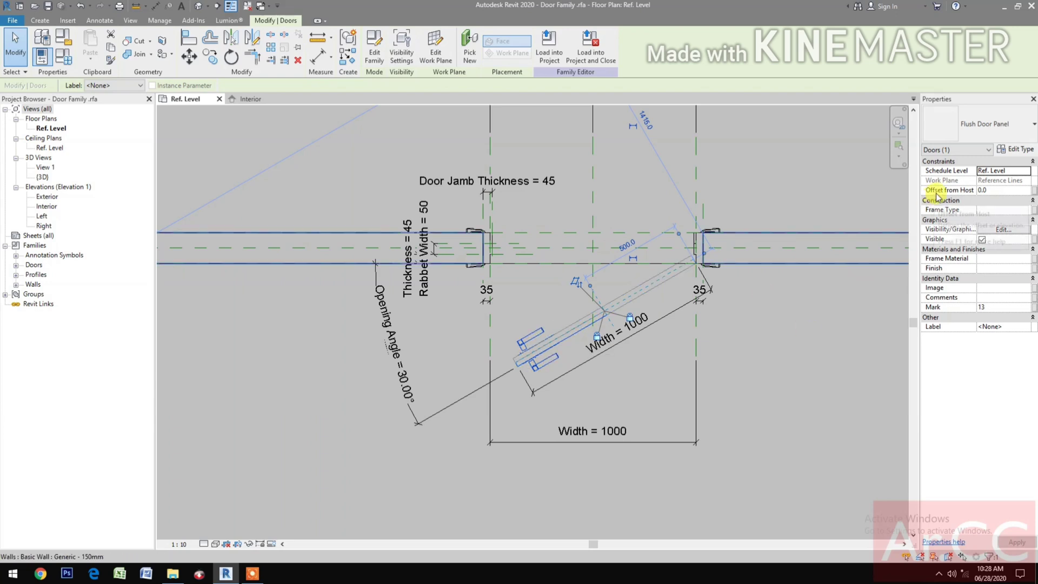
pyautogui.click(1033, 191)
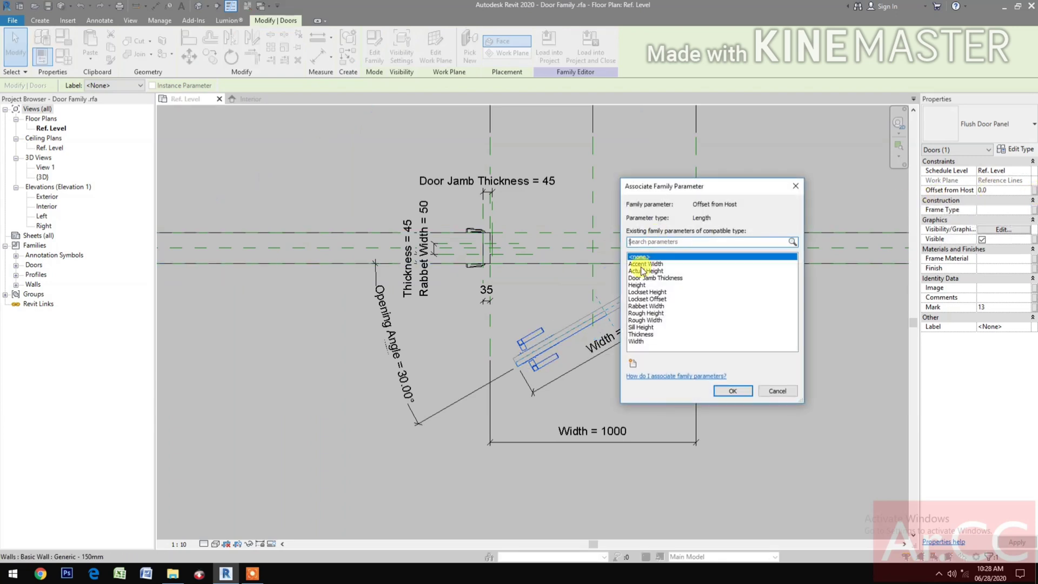
pyautogui.click(646, 327)
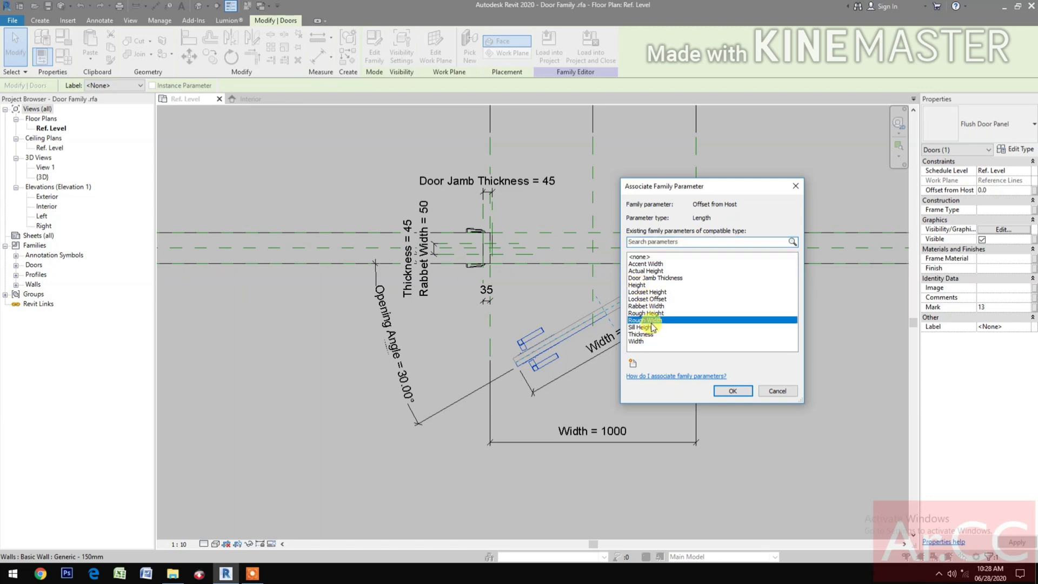
pyautogui.click(732, 391)
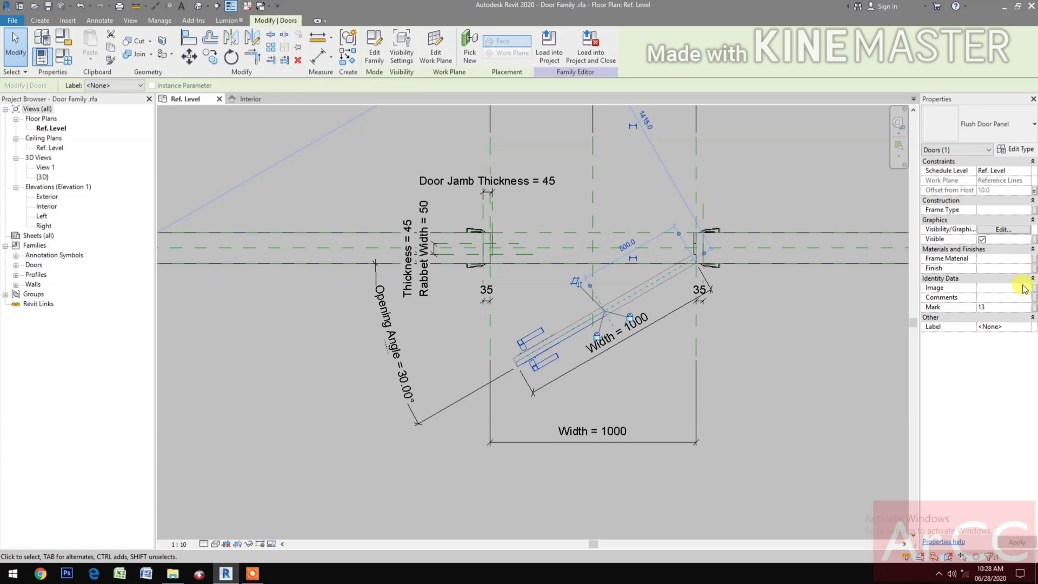
# Step: Open the Flush Door Panel's type properties and the family parameter association for its Accent Finish
pyautogui.click(1026, 151)
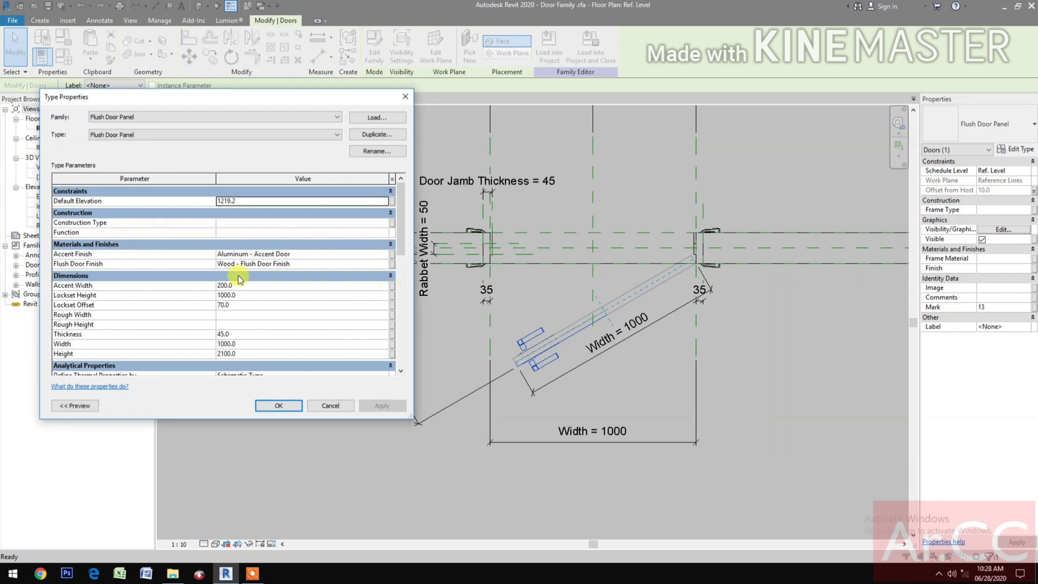
pyautogui.click(391, 254)
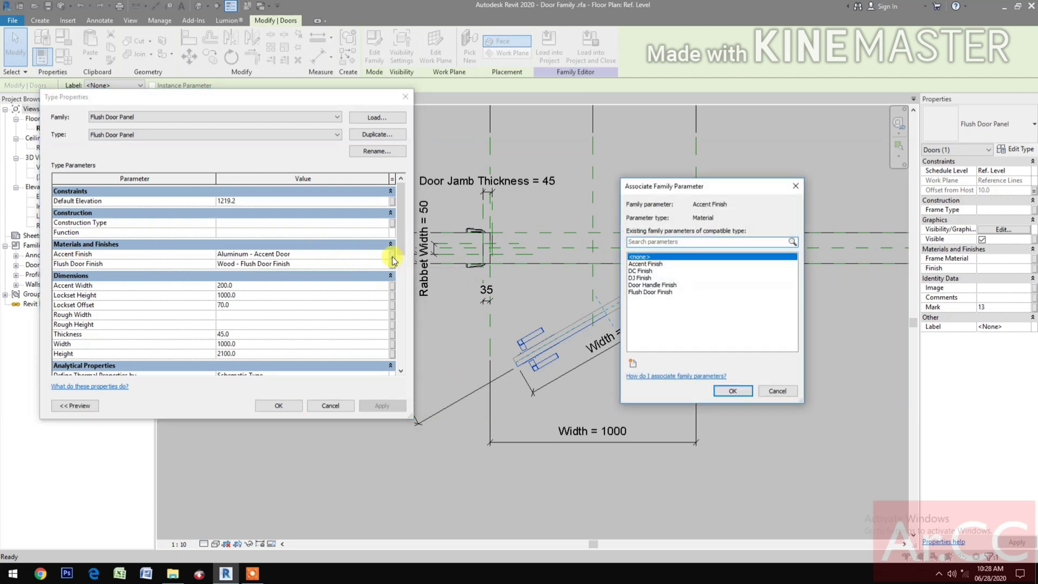
pyautogui.click(633, 365)
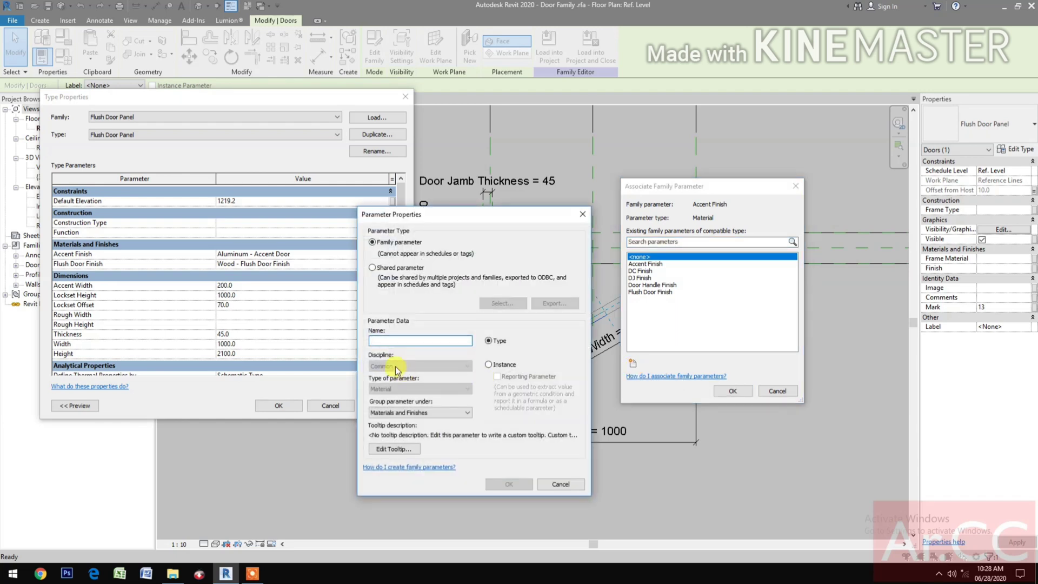
pyautogui.write('Accent Finish')
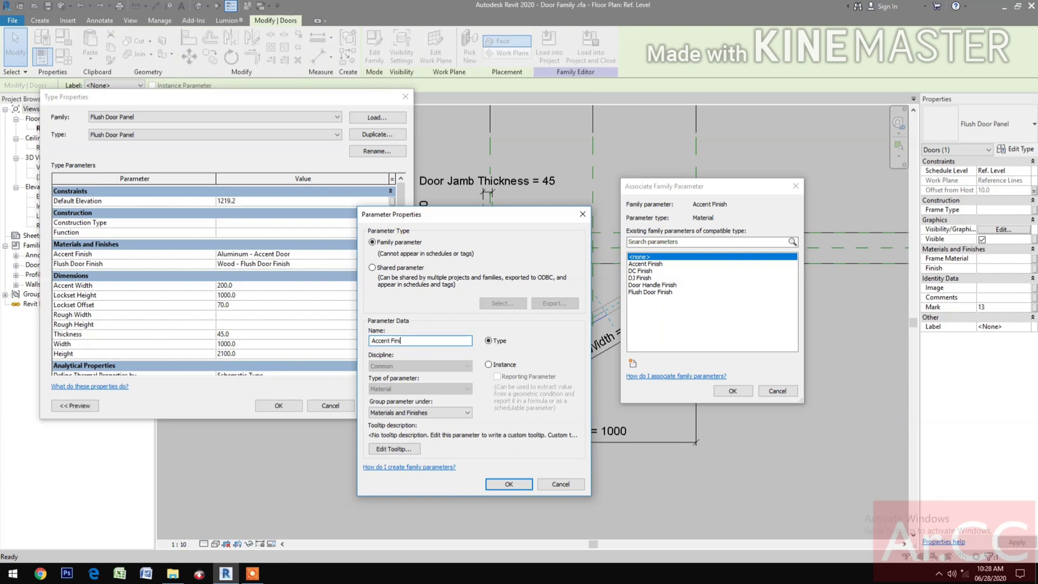
pyautogui.click(508, 485)
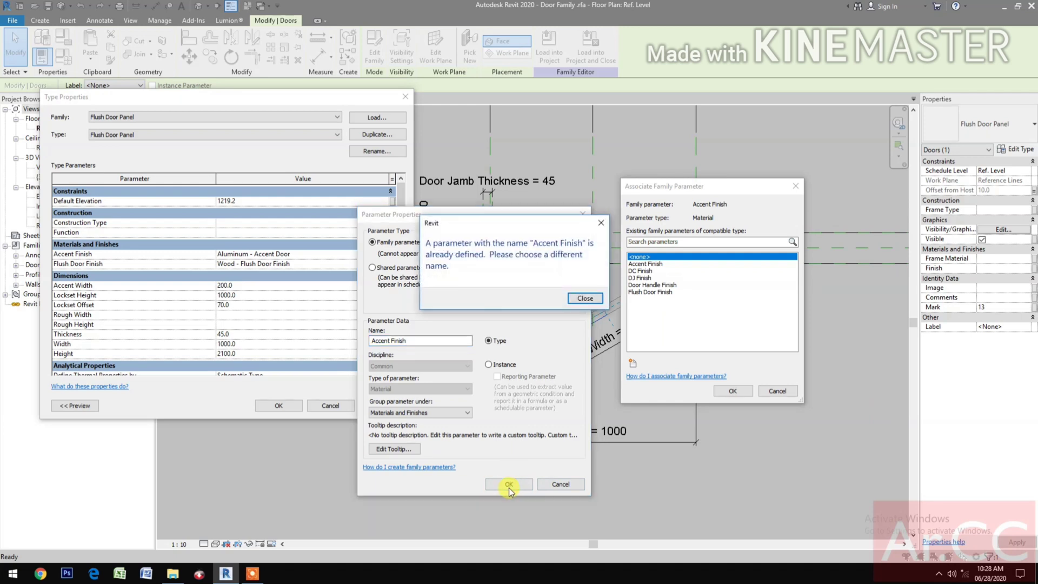
pyautogui.click(586, 298)
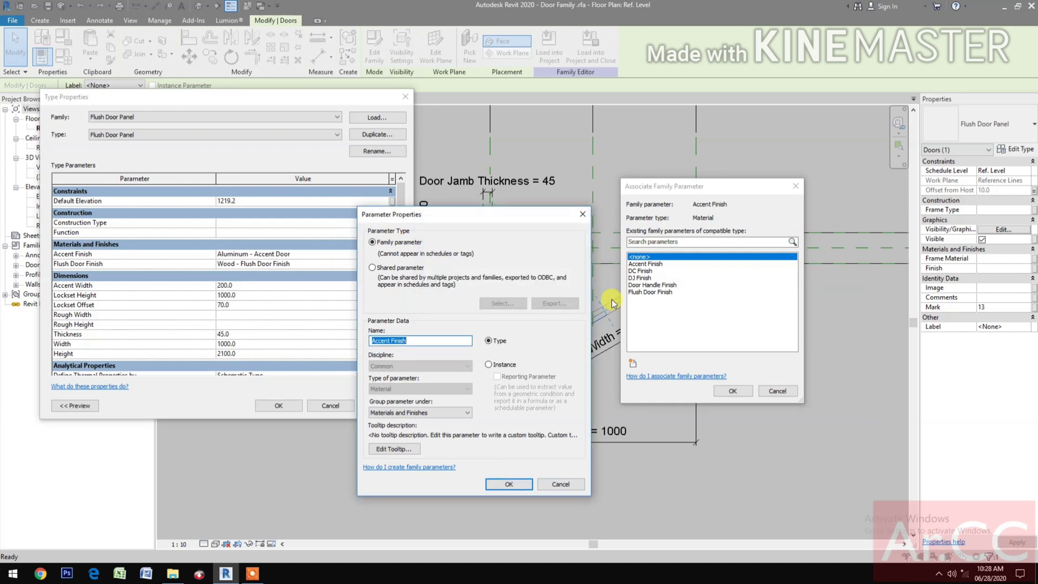
pyautogui.click(557, 485)
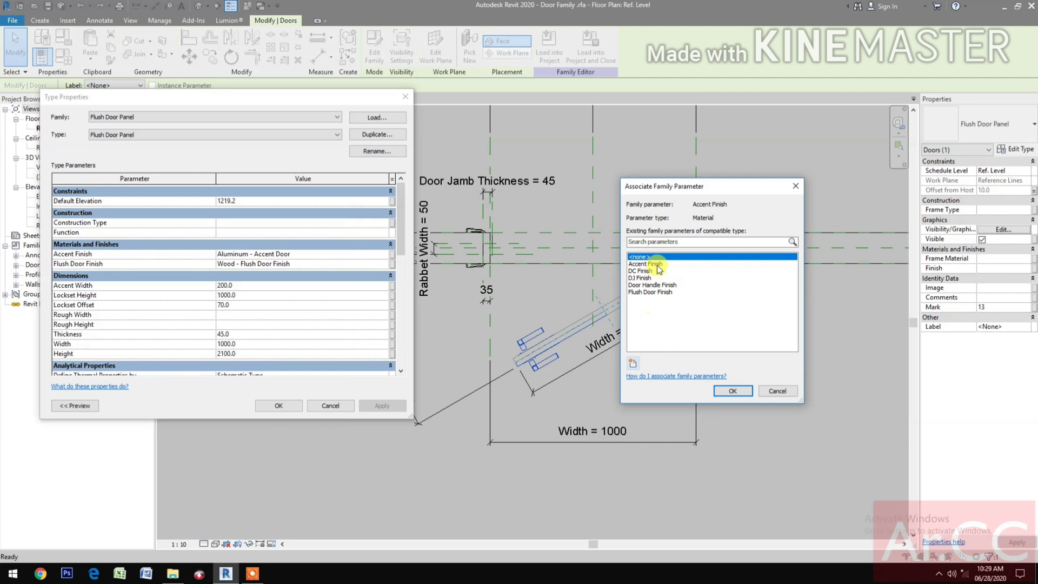
# Step: Associate the panel type's Accent Finish and Flush Door Finish with the door family's parameters of the same names
pyautogui.click(648, 264)
pyautogui.click(730, 391)
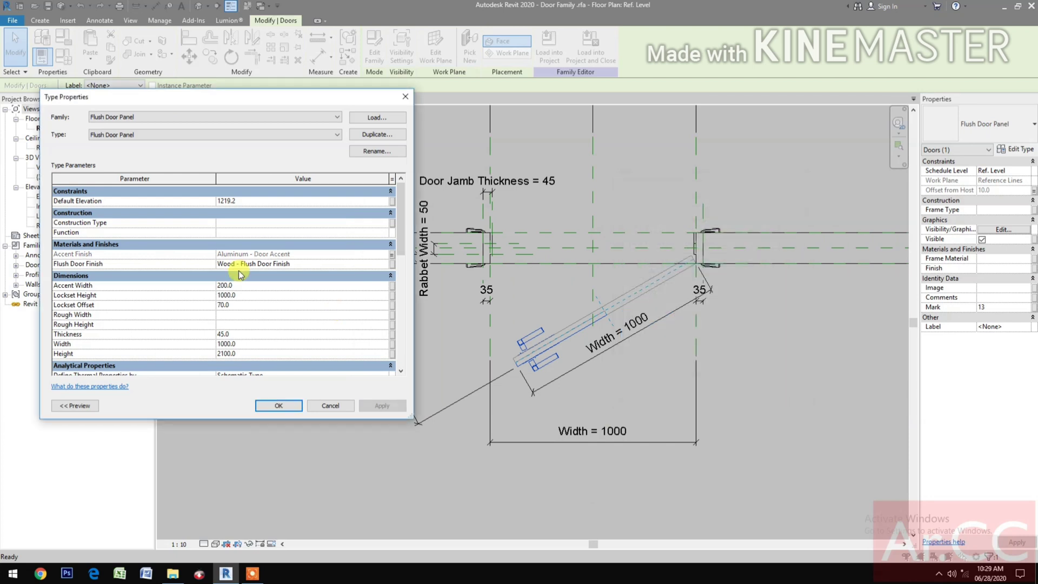
pyautogui.click(392, 264)
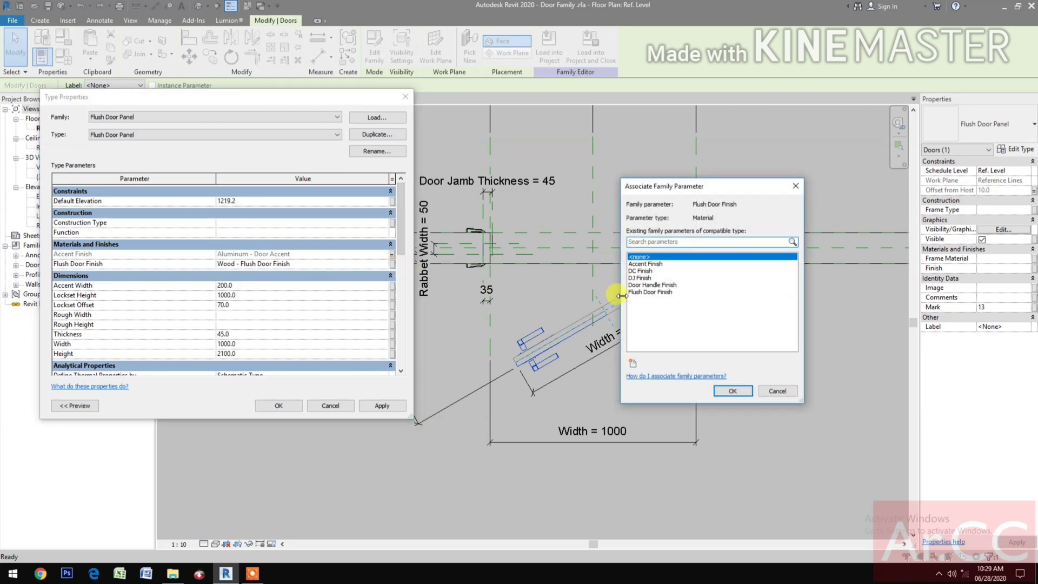
pyautogui.click(642, 293)
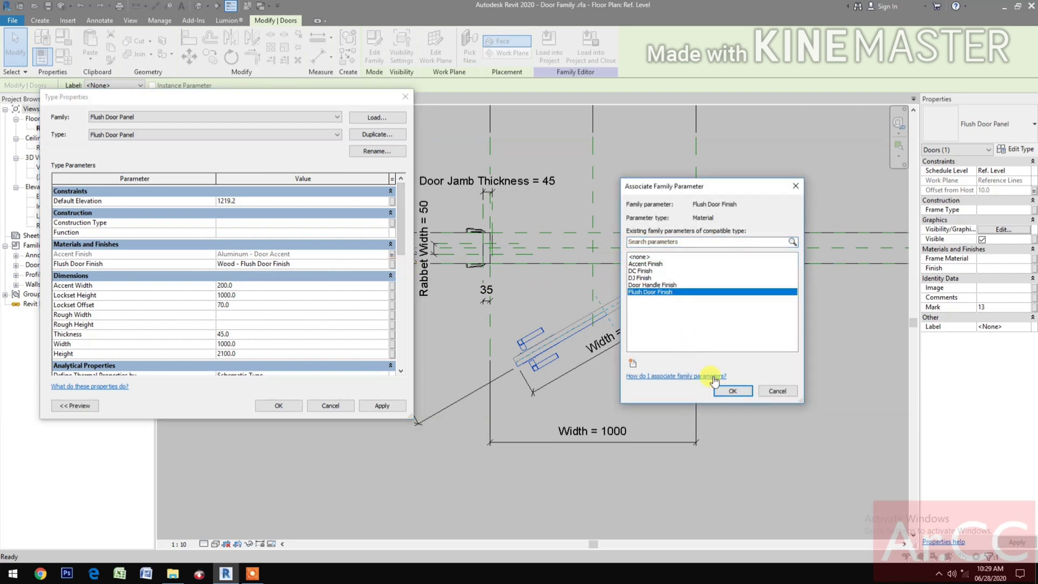
pyautogui.click(730, 391)
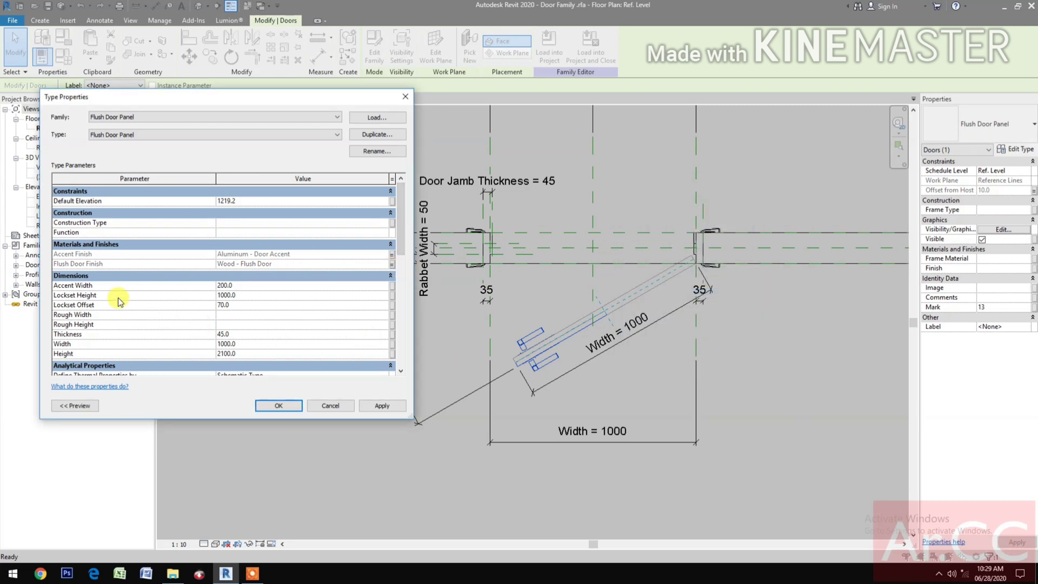
# Step: Associate the panel type's Accent Width and Lockset Height with the door family's parameters of the same names
pyautogui.click(392, 287)
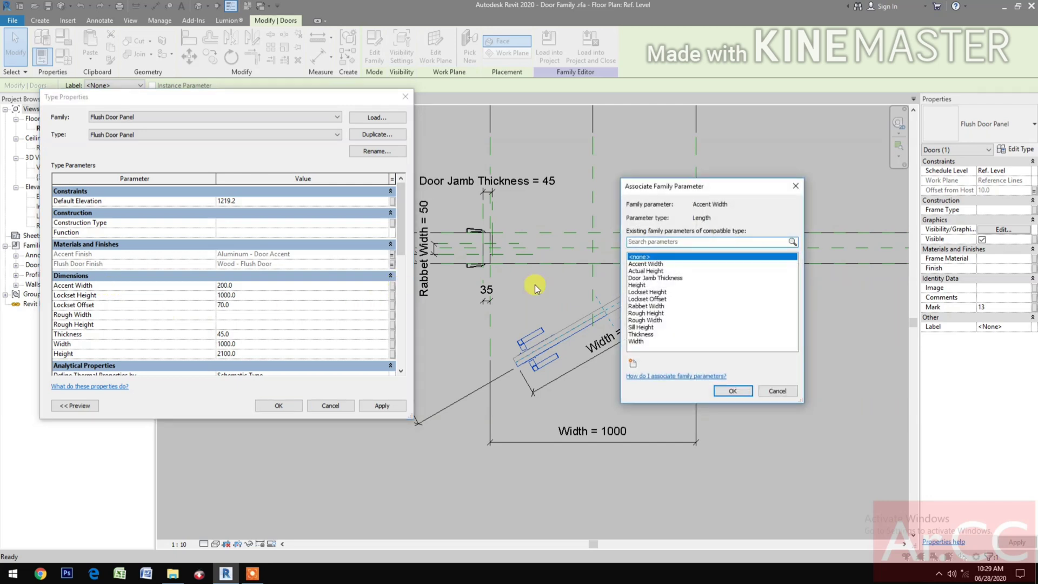
pyautogui.click(655, 264)
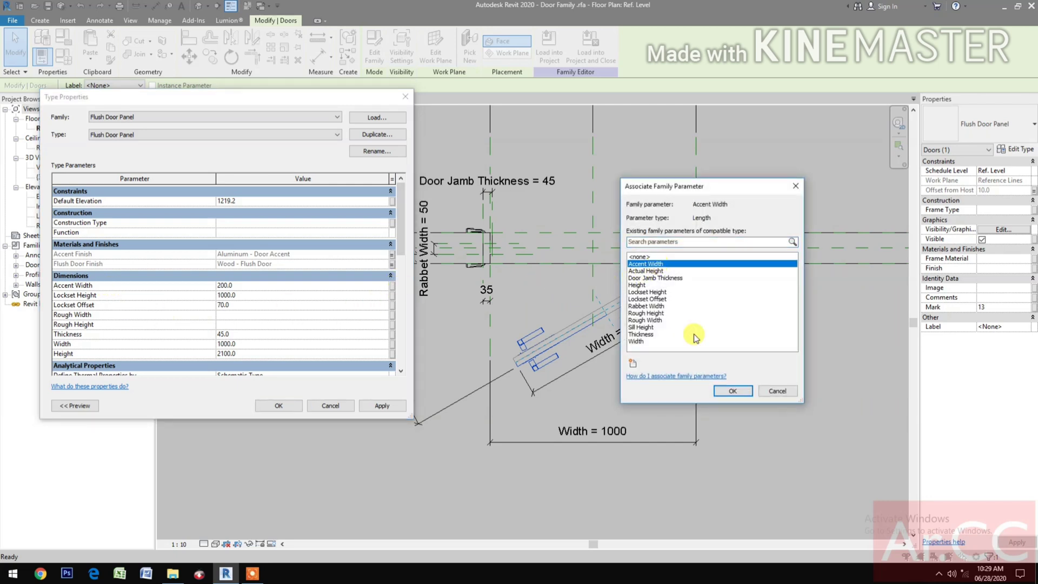
pyautogui.click(731, 391)
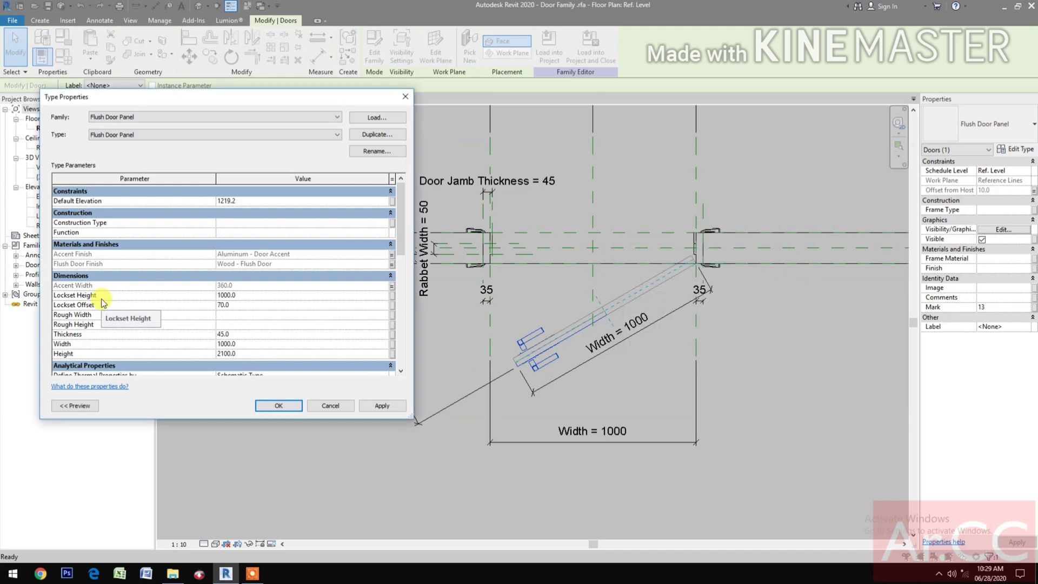
pyautogui.click(393, 295)
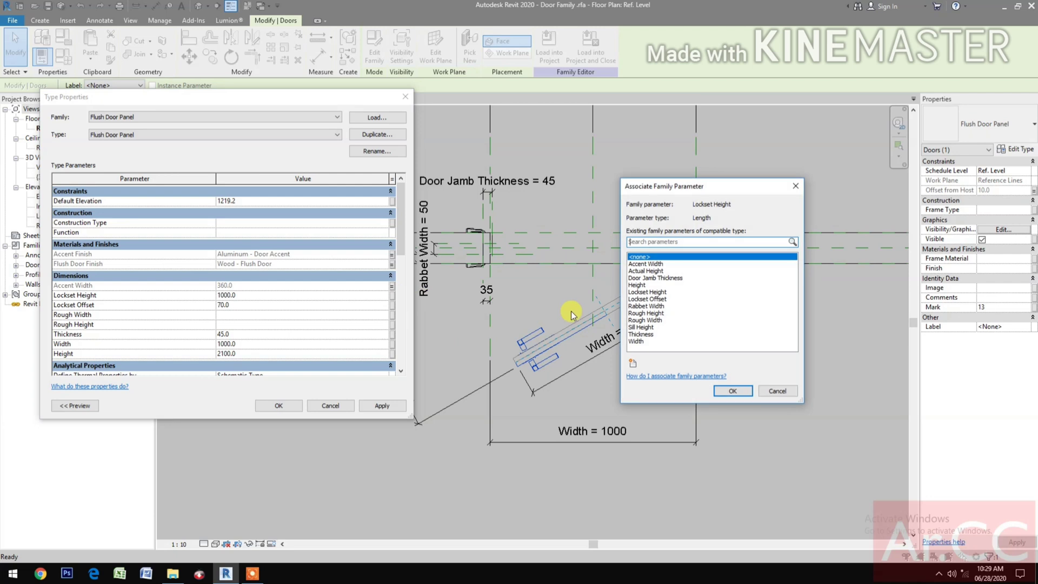
pyautogui.click(655, 293)
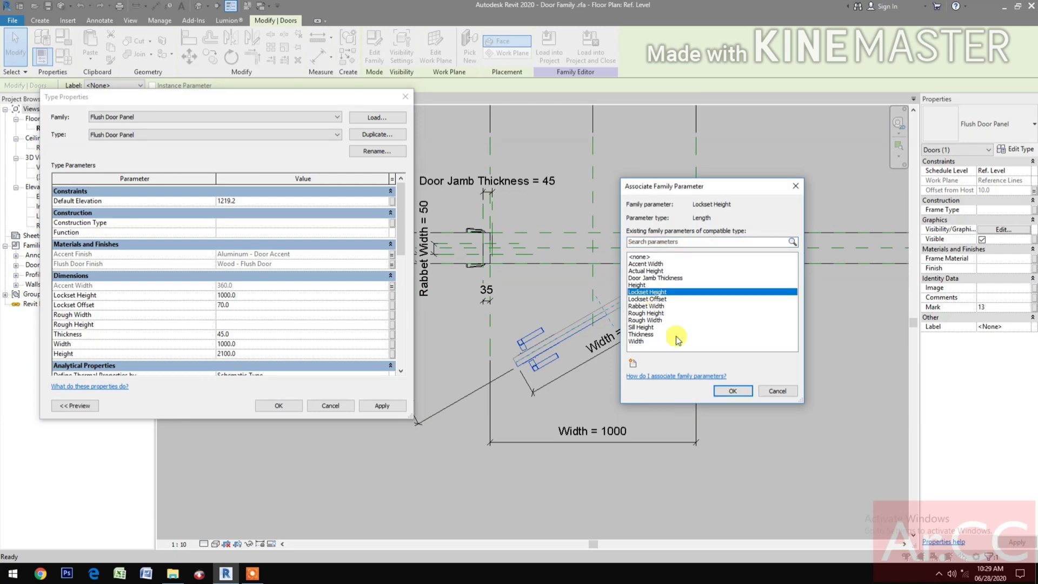
pyautogui.click(727, 394)
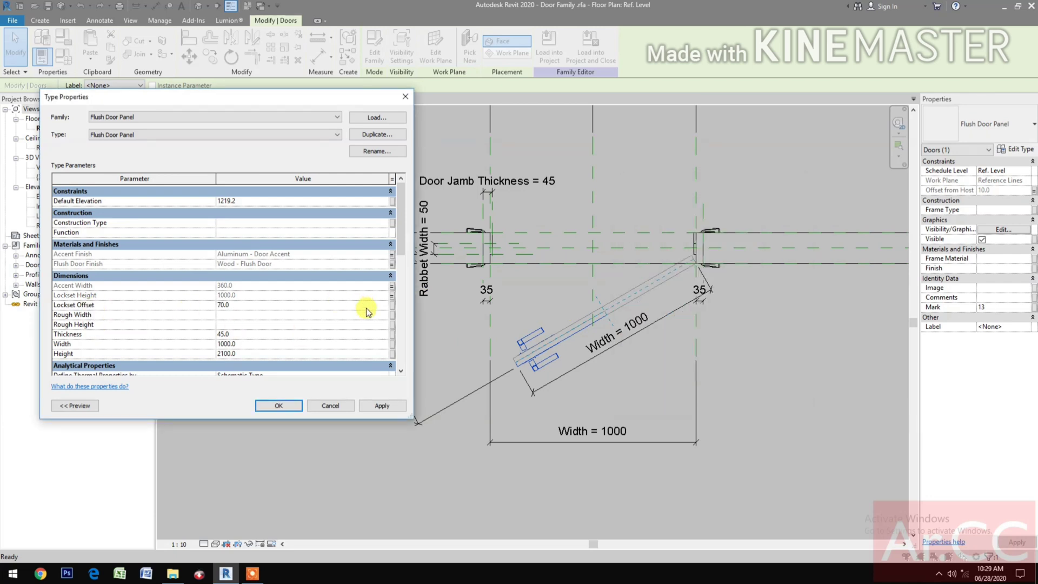
# Step: Associate the panel type's Lockset Offset and Thickness with the door family's parameters of the same names
pyautogui.click(392, 306)
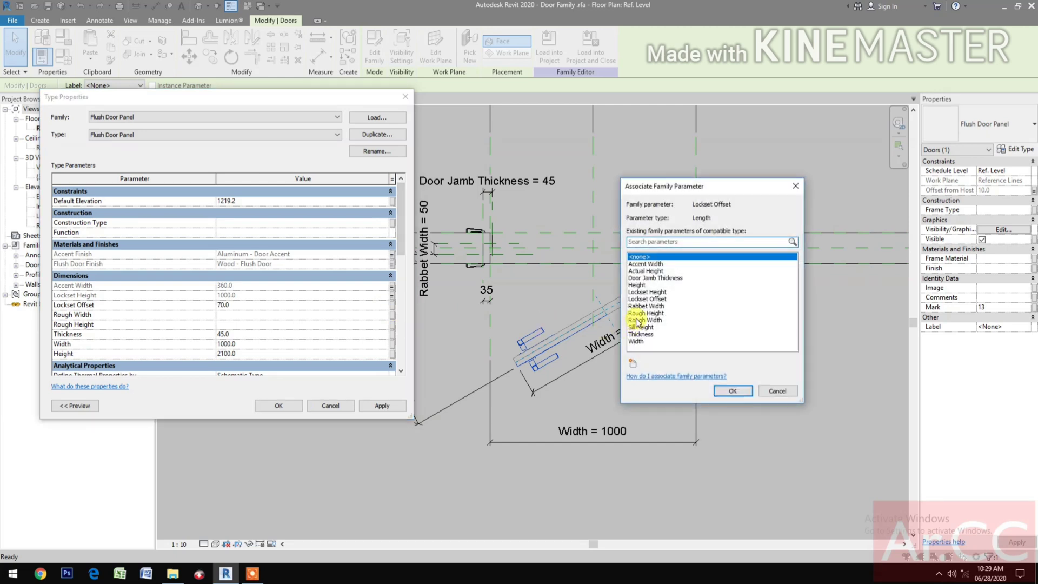
pyautogui.click(656, 299)
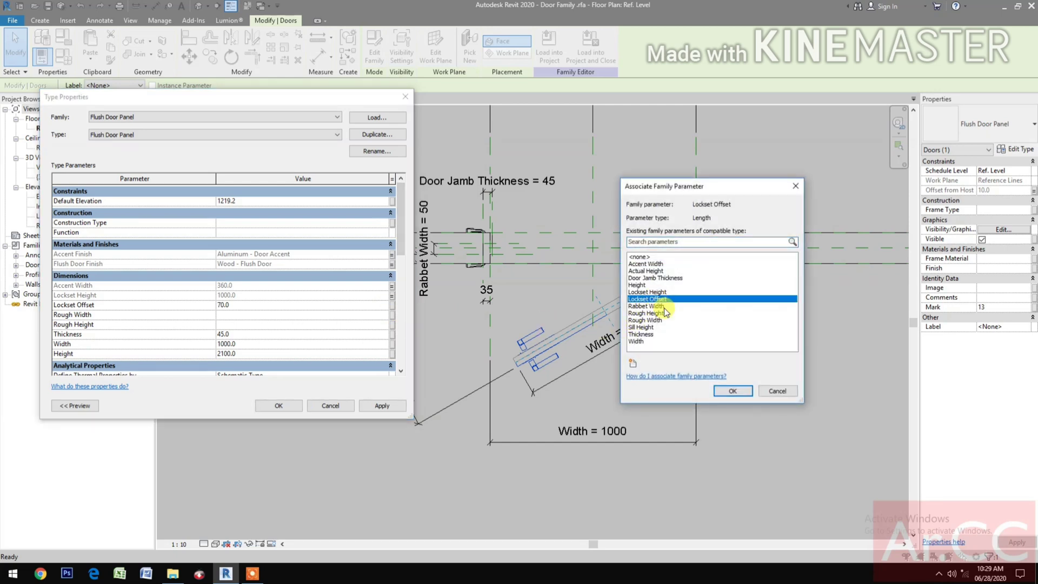
pyautogui.click(728, 392)
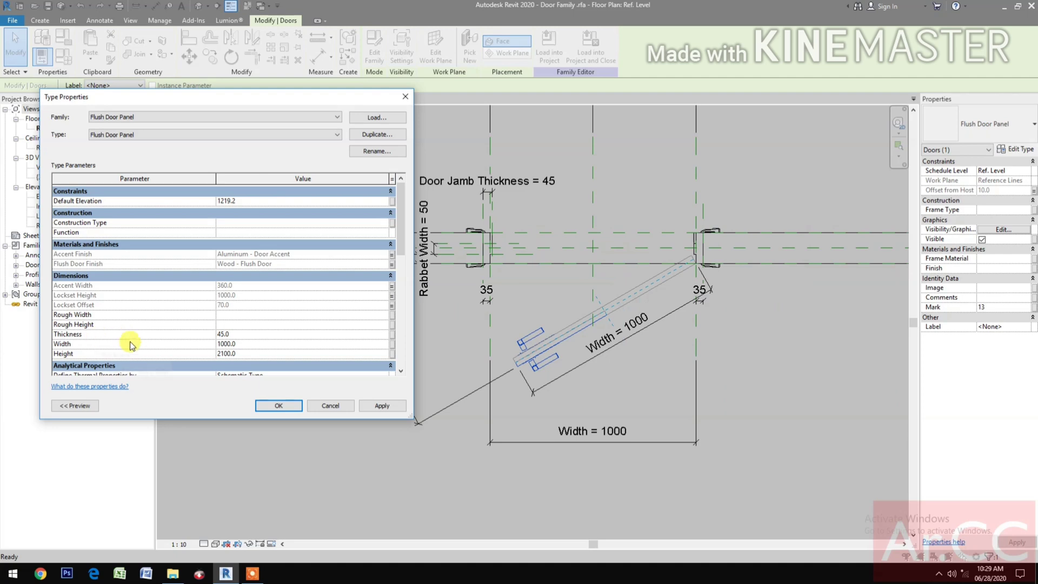
pyautogui.click(392, 334)
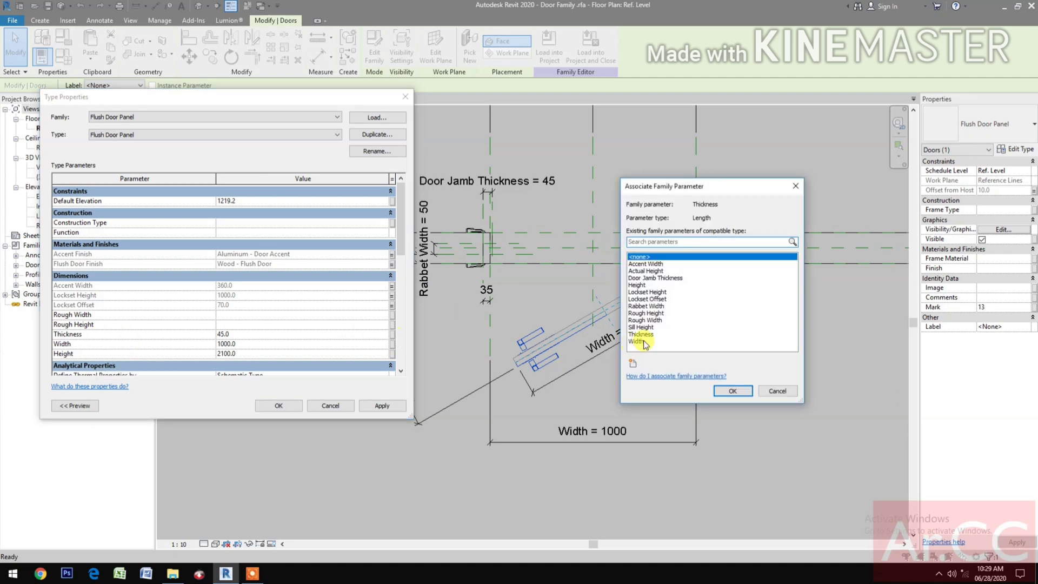
pyautogui.click(644, 333)
pyautogui.click(728, 391)
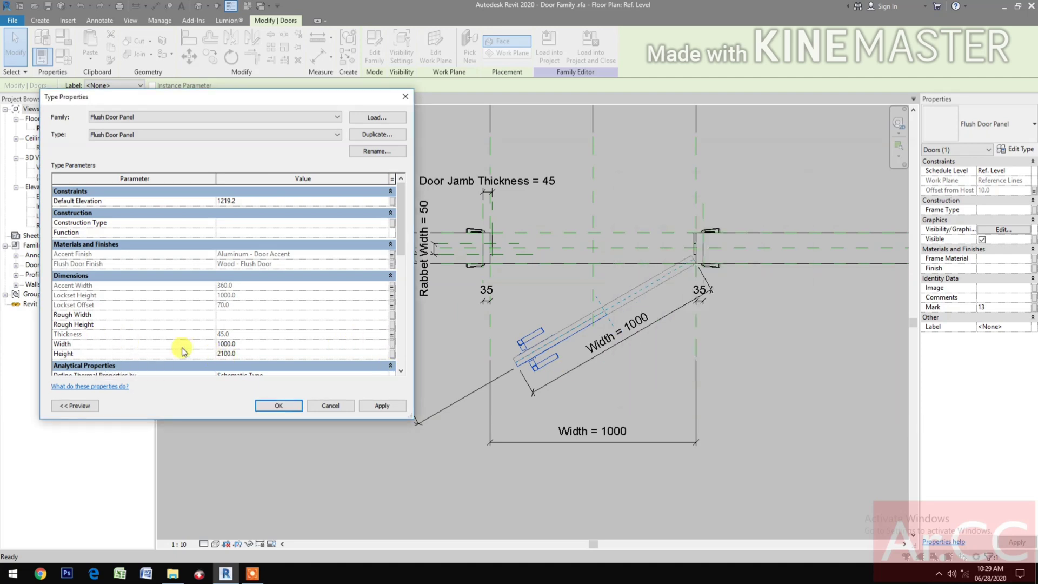
# Step: Associate the panel type's Width with the family's Width and its Height with Actual Height, and accept the type properties
pyautogui.click(392, 345)
pyautogui.click(643, 341)
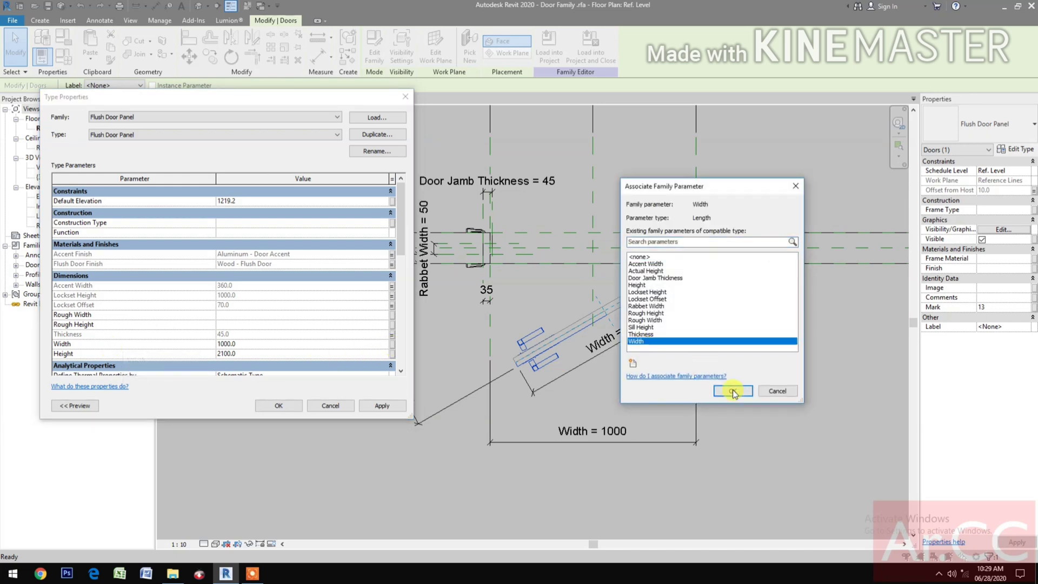
pyautogui.click(732, 391)
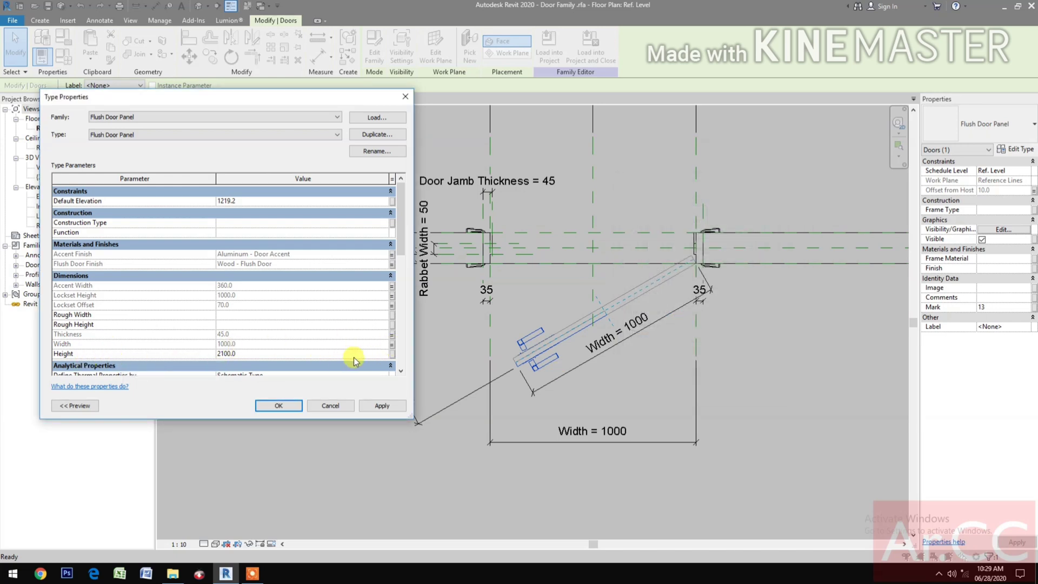
pyautogui.click(393, 354)
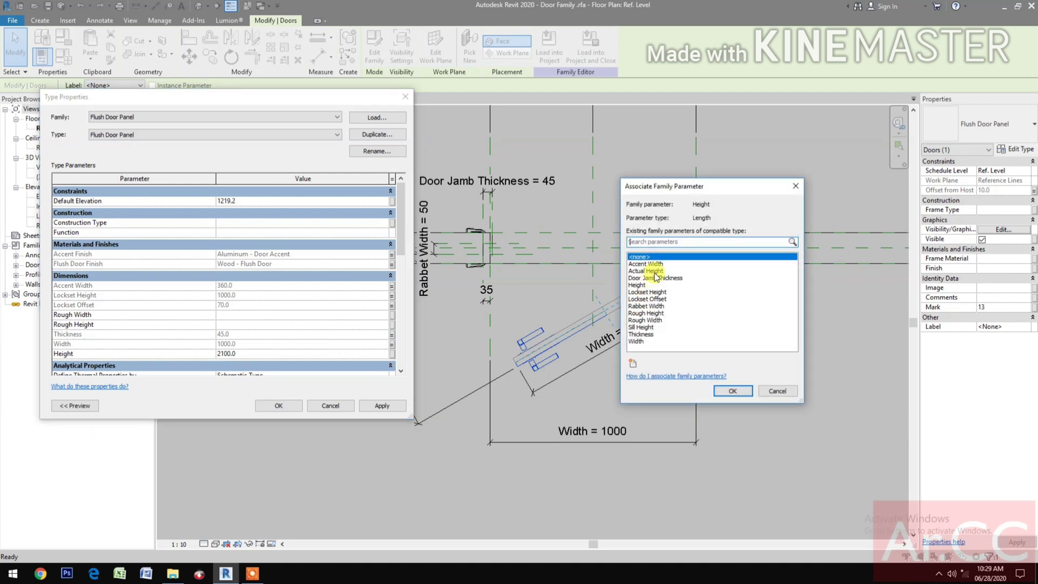
pyautogui.click(643, 285)
pyautogui.click(732, 390)
pyautogui.scroll(-2, 325, 357)
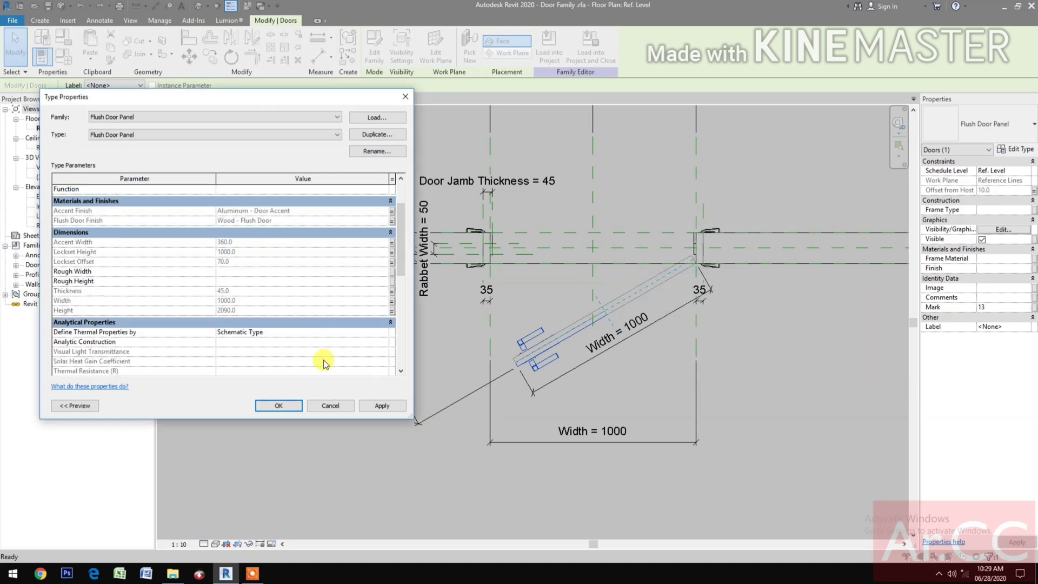
pyautogui.scroll(-3, 324, 367)
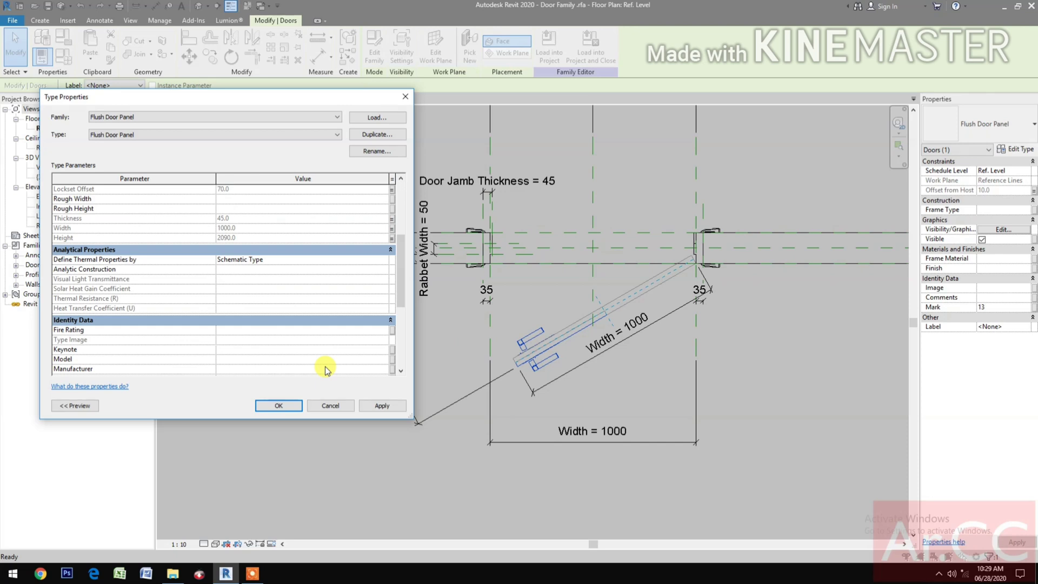
pyautogui.scroll(2, 345, 322)
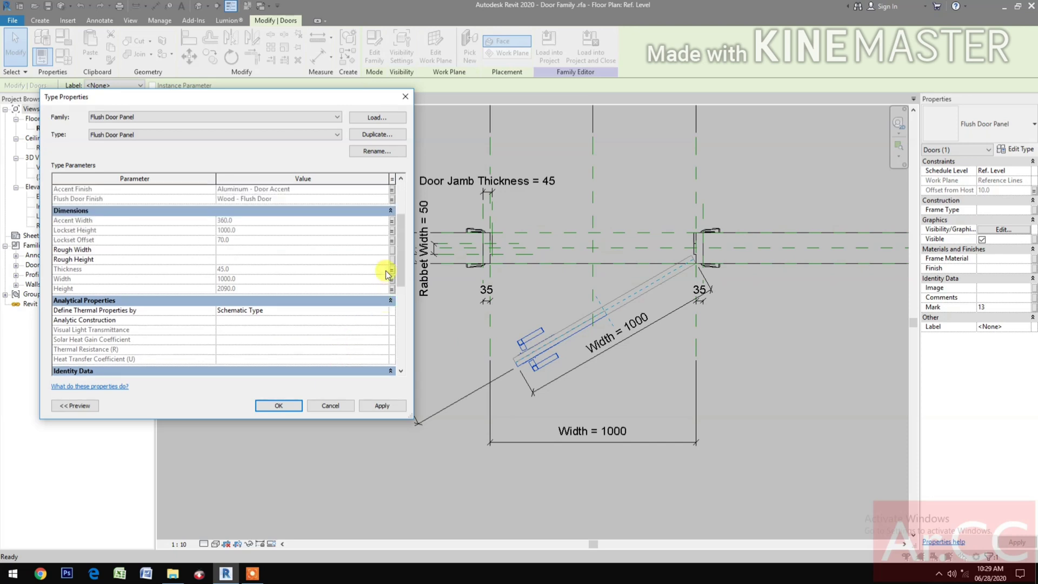
pyautogui.scroll(-4, 361, 332)
pyautogui.scroll(6, 354, 352)
pyautogui.click(281, 404)
pyautogui.click(305, 447)
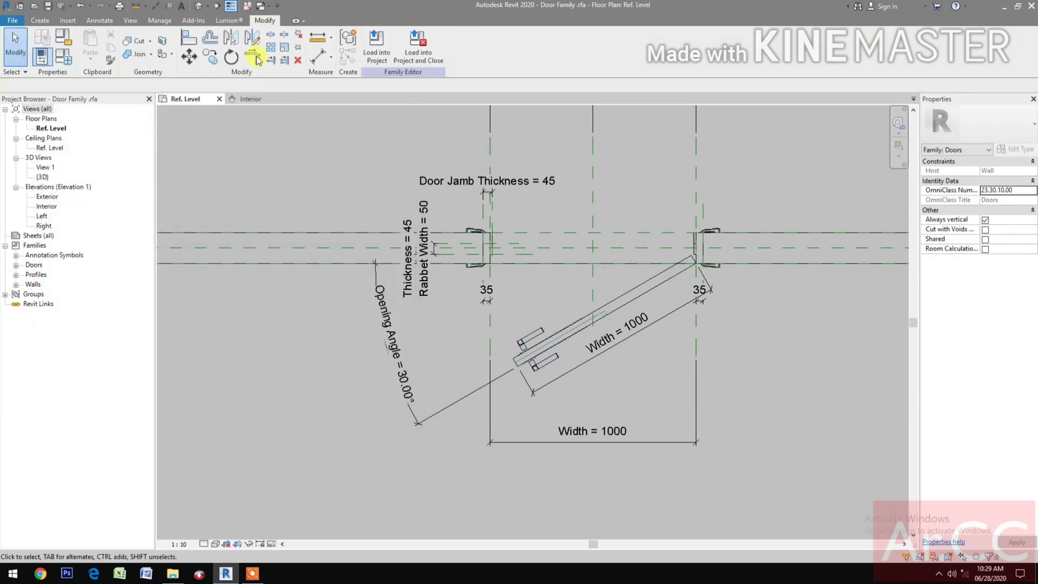
# Step: Open the default 3D view of the door family and set its view scale to 1:1
pyautogui.click(199, 8)
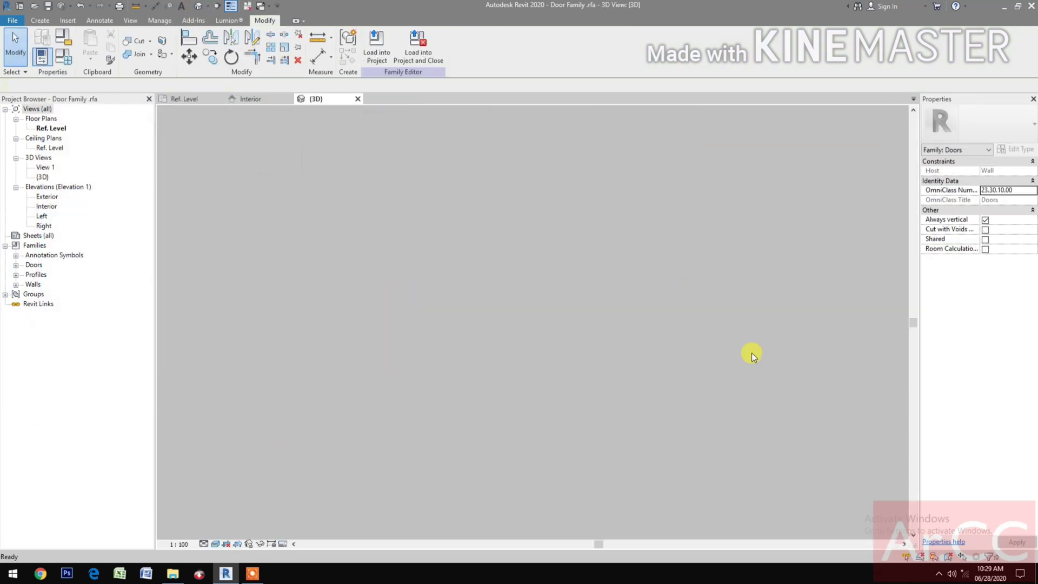
pyautogui.moveTo(516, 470); pyautogui.dragTo(620, 463, button='middle')
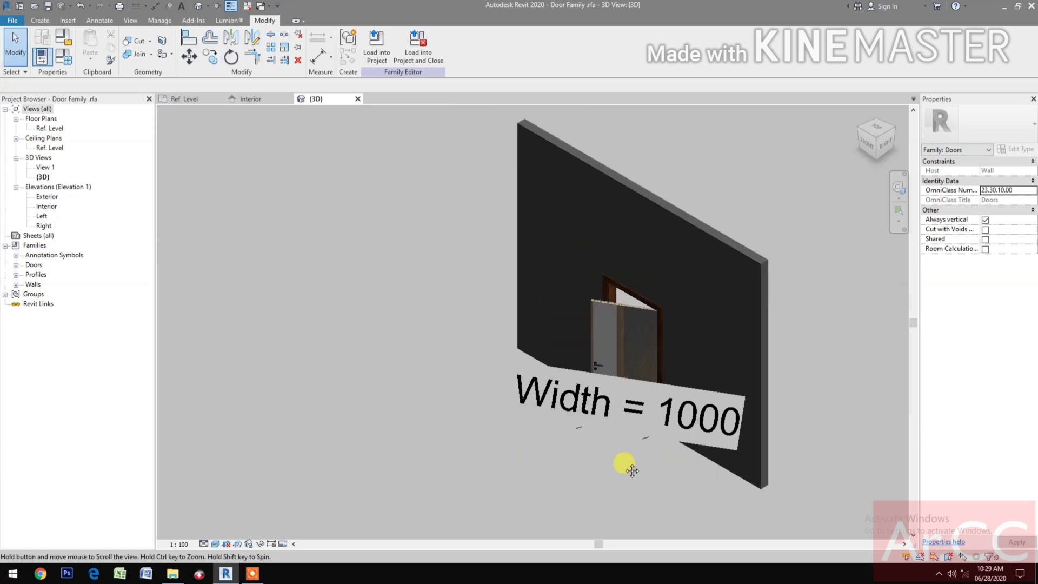
pyautogui.click(179, 544)
pyautogui.click(200, 387)
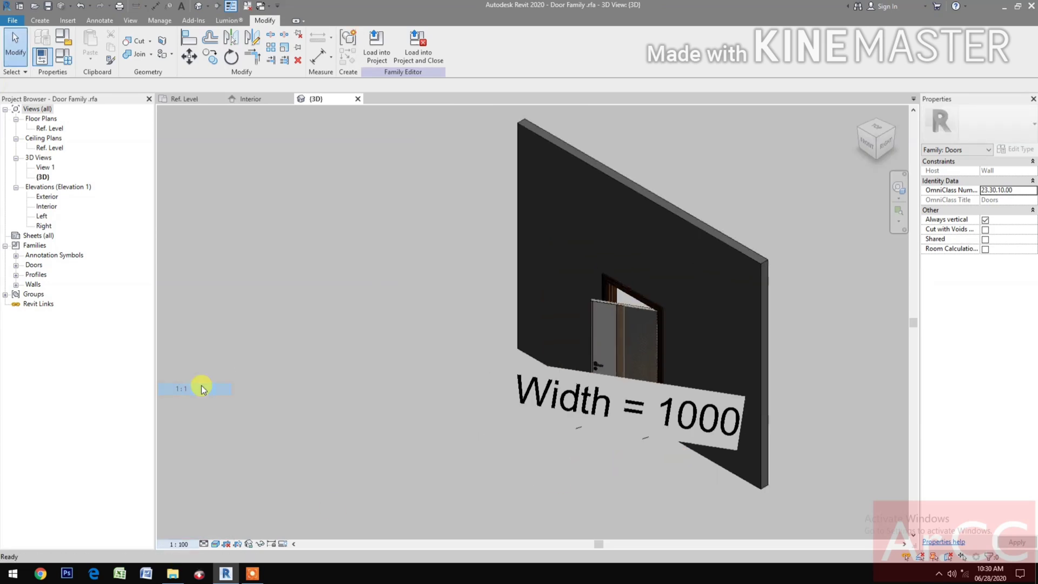
pyautogui.scroll(3, 550, 464)
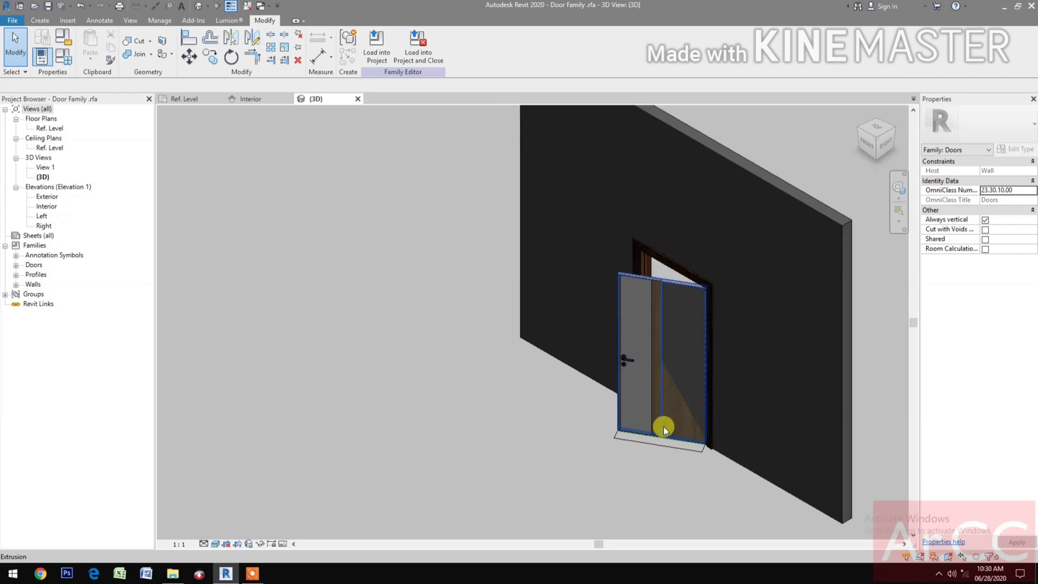
# Step: Temporarily hide the reference extrusion that overlaps the nested door panel in the 3D view
pyautogui.click(663, 426)
pyautogui.click(262, 547)
pyautogui.click(286, 514)
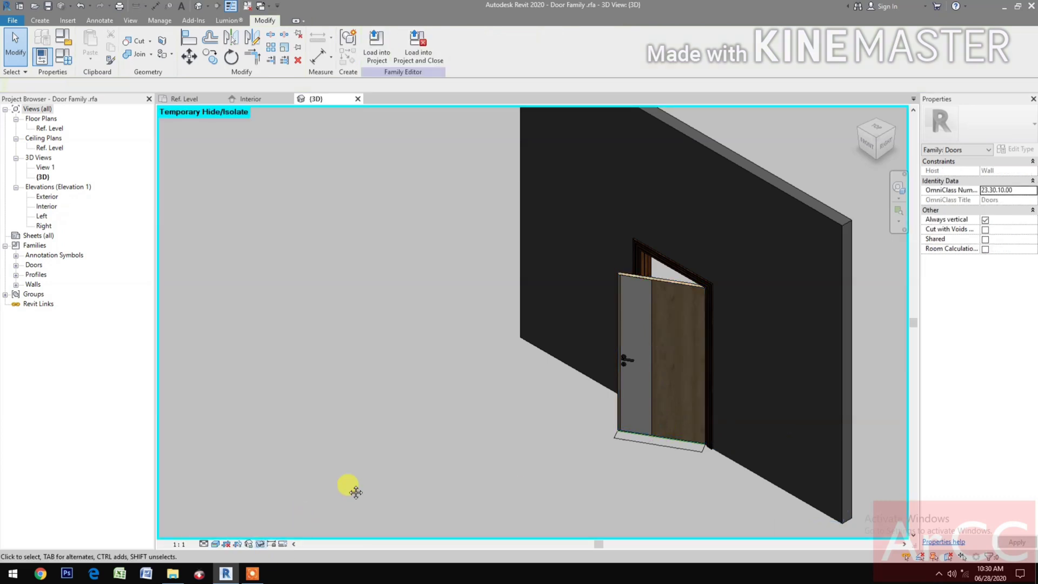
# Step: Set the door family's Accent Width to 200 in Family Types and apply it
pyautogui.click(63, 56)
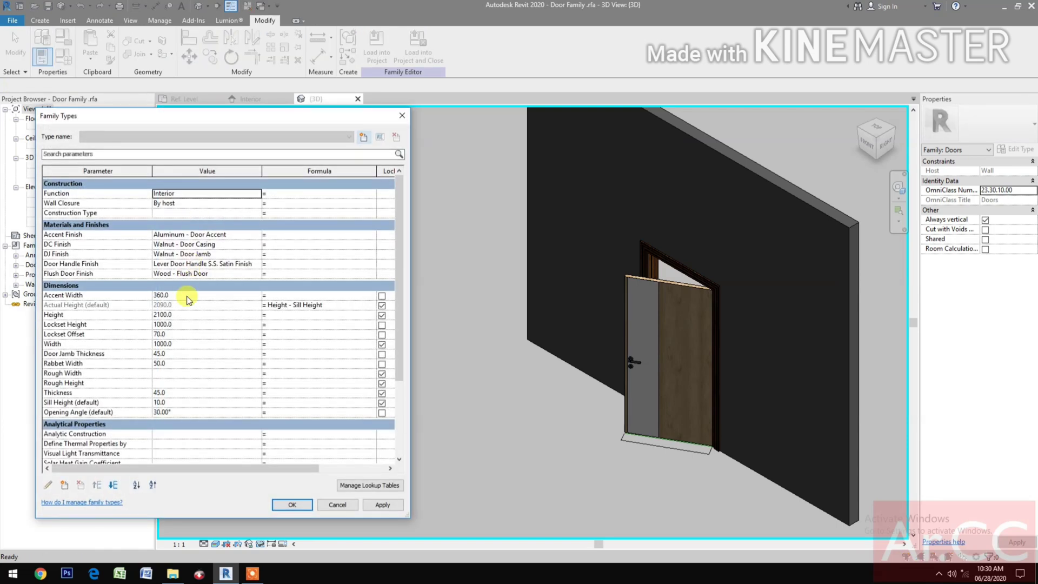
pyautogui.click(188, 296)
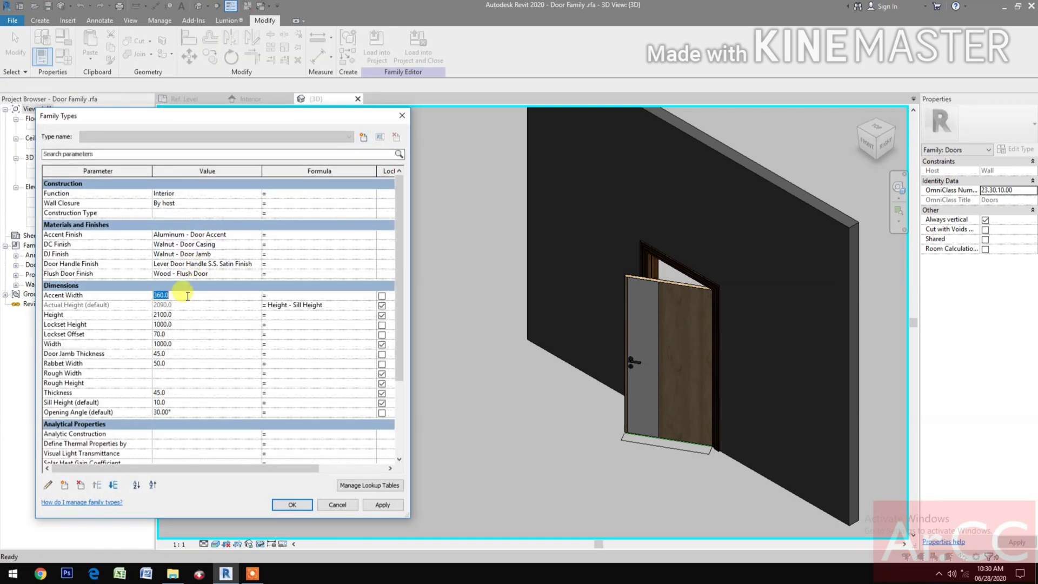
pyautogui.write('200')
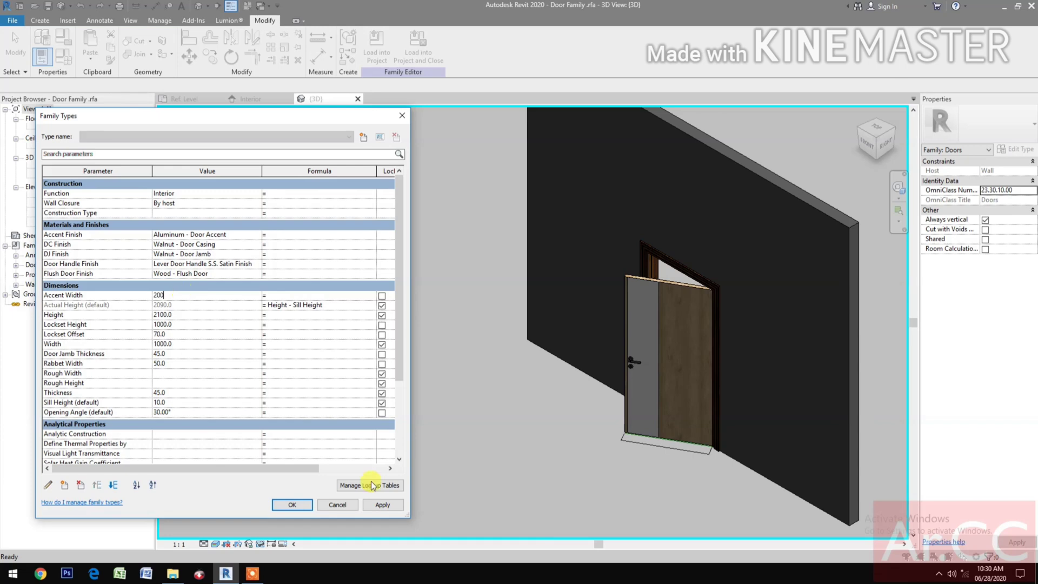
pyautogui.click(394, 508)
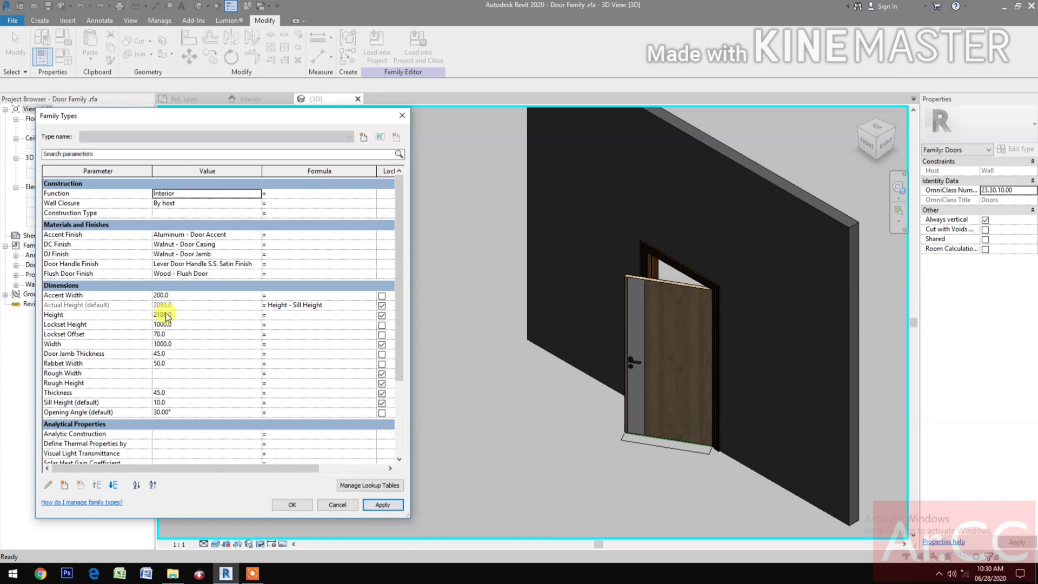
# Step: Test the door by setting its Height to 2000 and applying the change
pyautogui.click(213, 313)
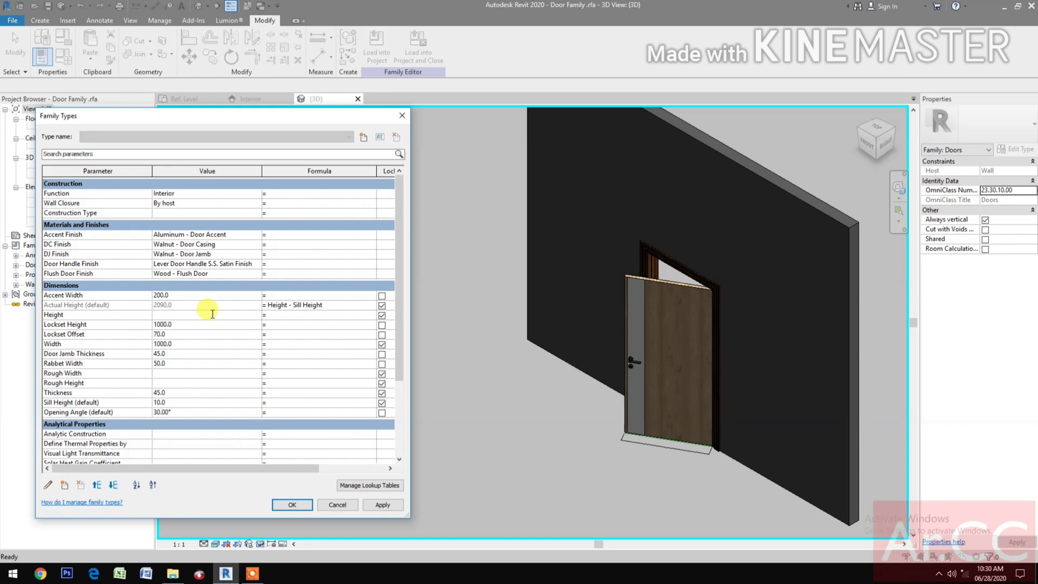
pyautogui.write('2000')
pyautogui.click(384, 505)
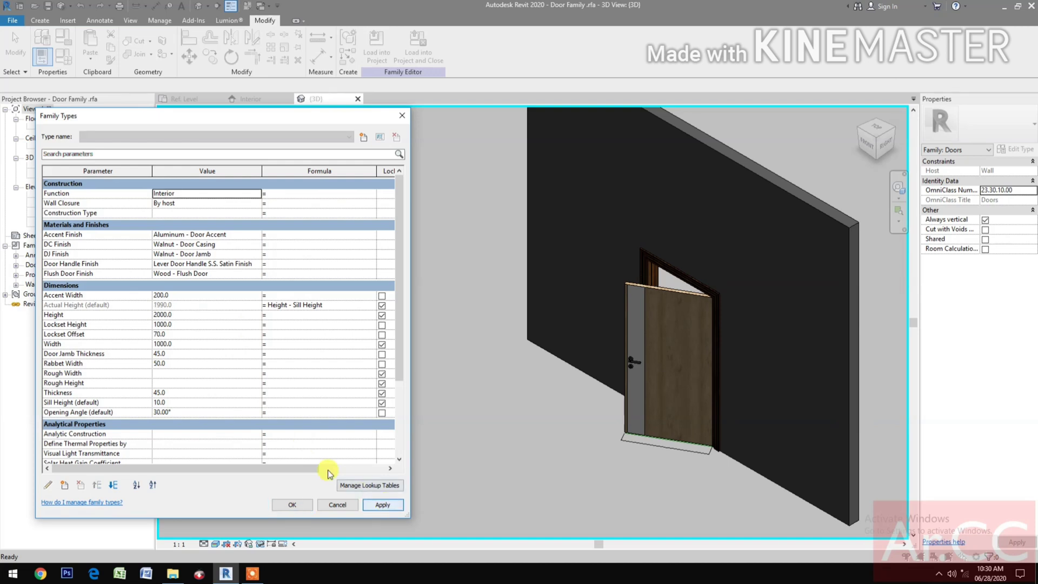
# Step: Set Height to 2100, and flex the door with Lockset Height and Width both at 800
pyautogui.click(248, 315)
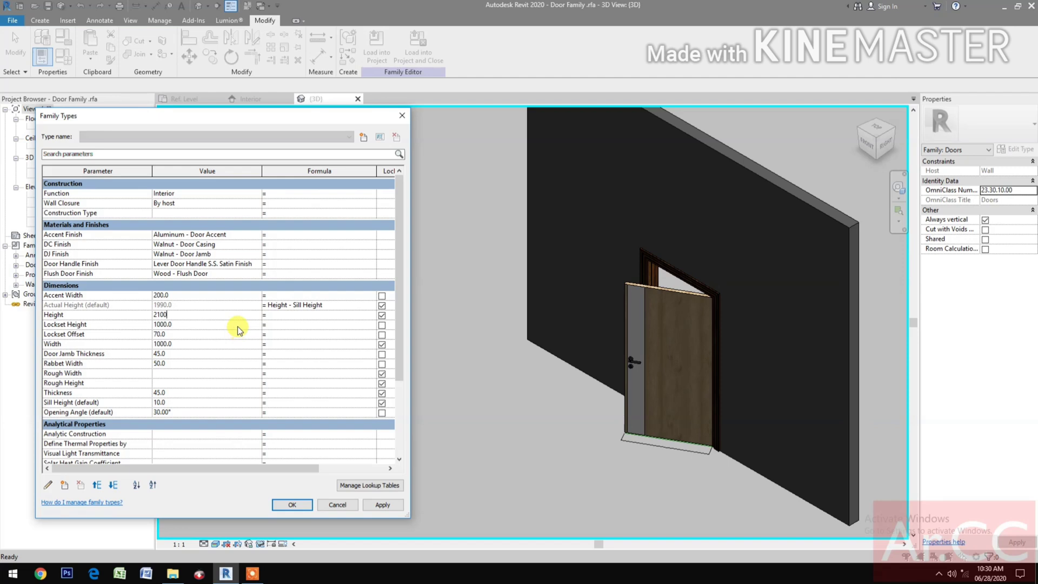
pyautogui.click(224, 324)
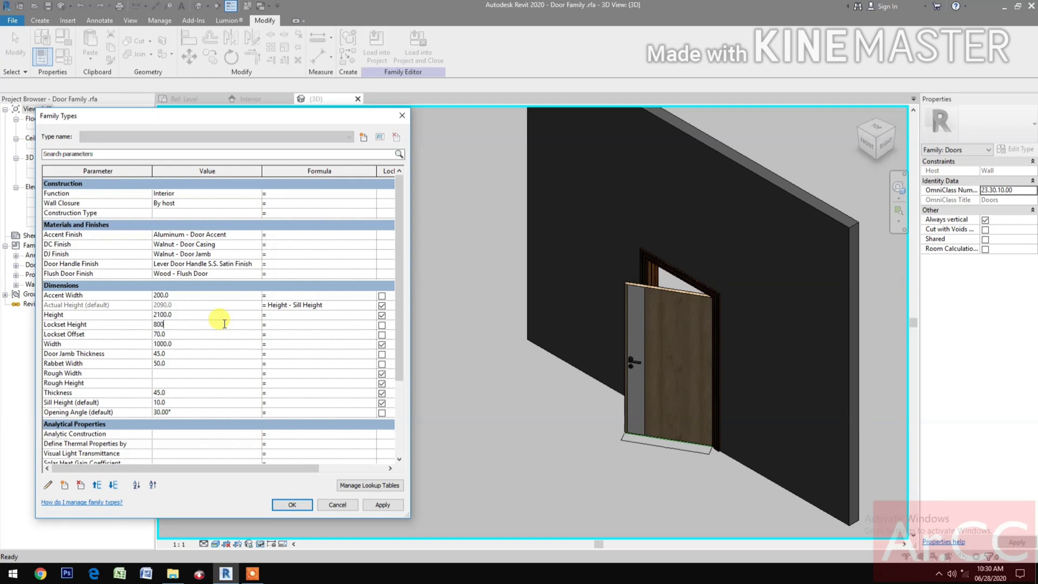
pyautogui.click(222, 344)
pyautogui.write('800')
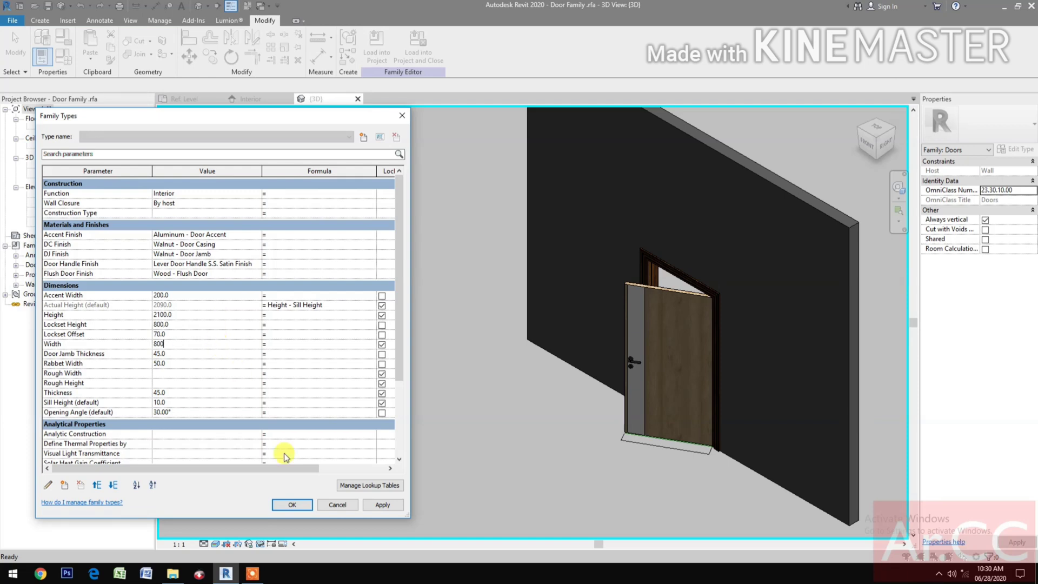
pyautogui.click(380, 508)
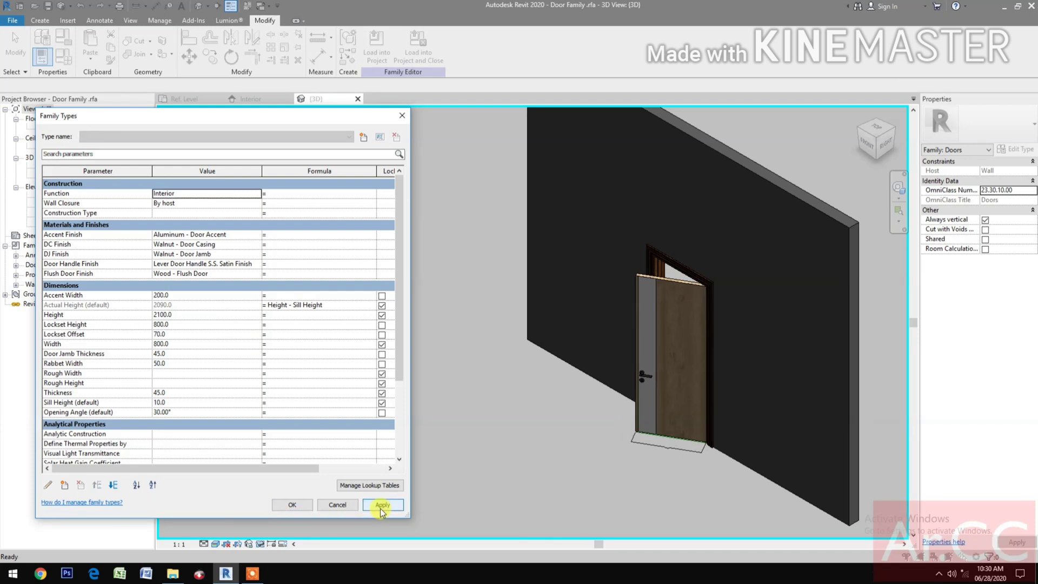
# Step: Set the door family's Lockset Height and Width back to 1000
pyautogui.click(201, 323)
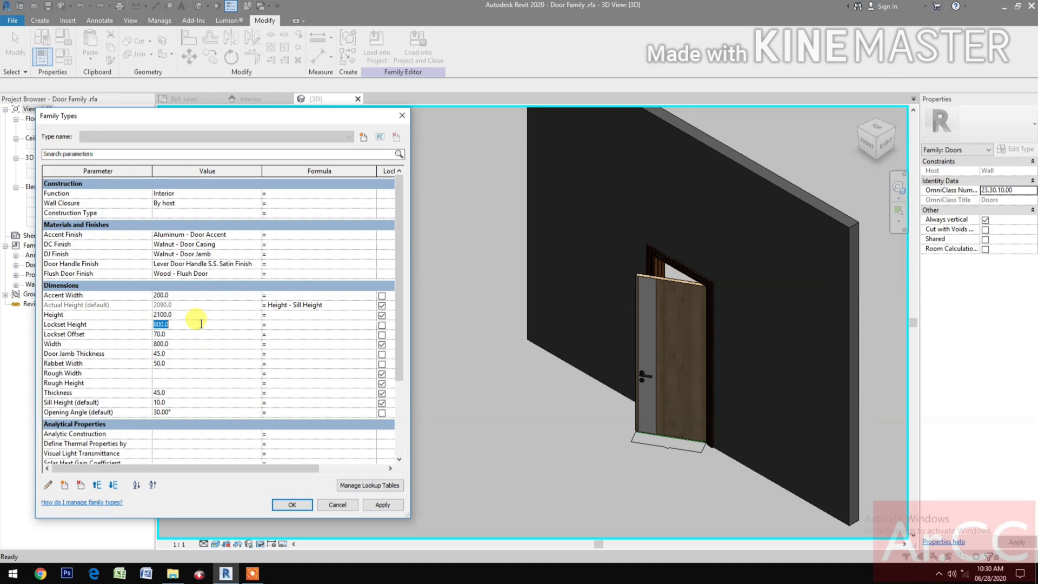
pyautogui.write('1000')
pyautogui.click(206, 342)
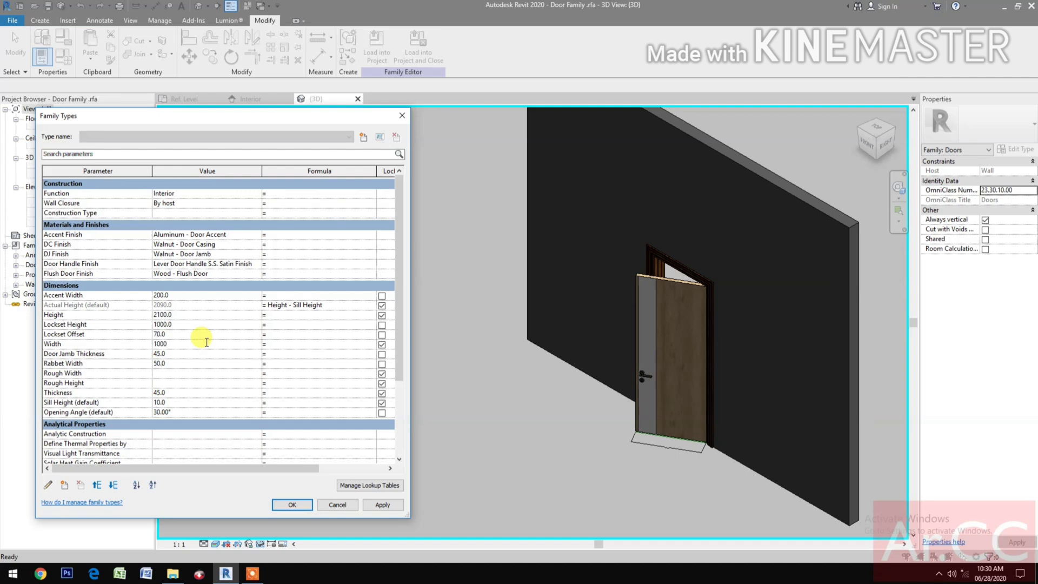
# Step: Test the panel's swing by setting the Opening Angle to 90° and applying it
pyautogui.click(195, 412)
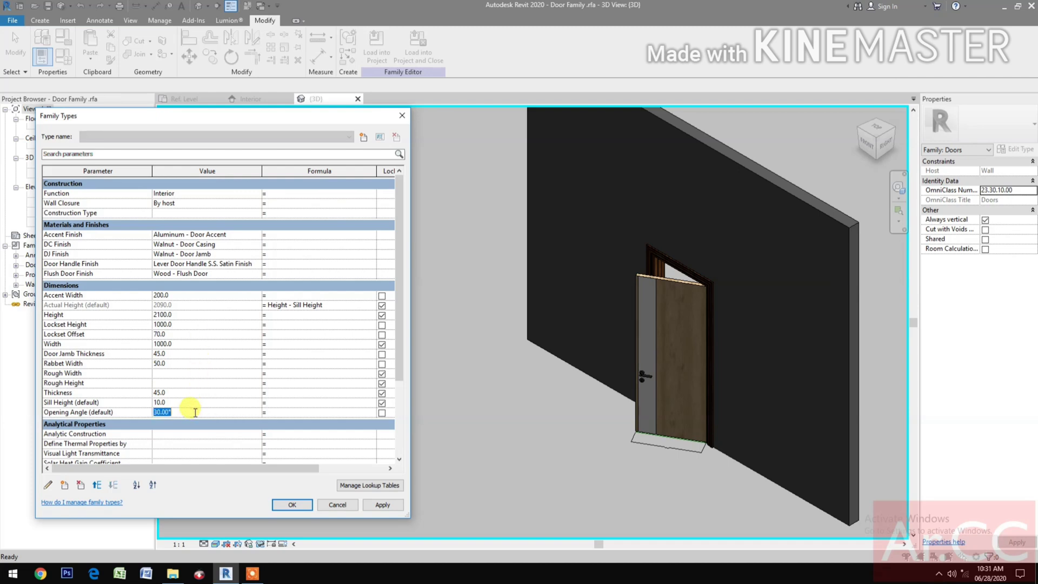
pyautogui.write('90')
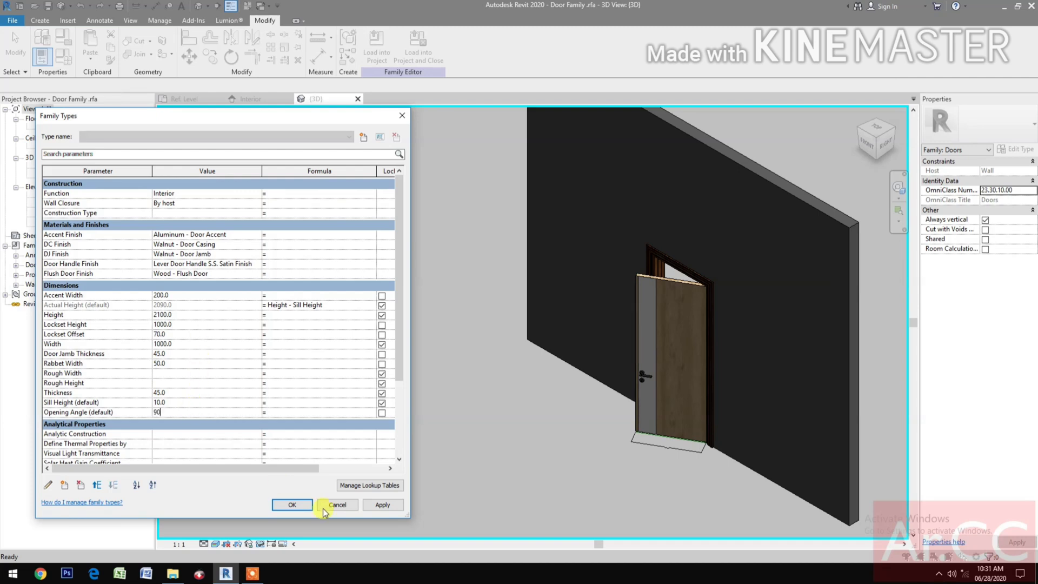
pyautogui.click(370, 509)
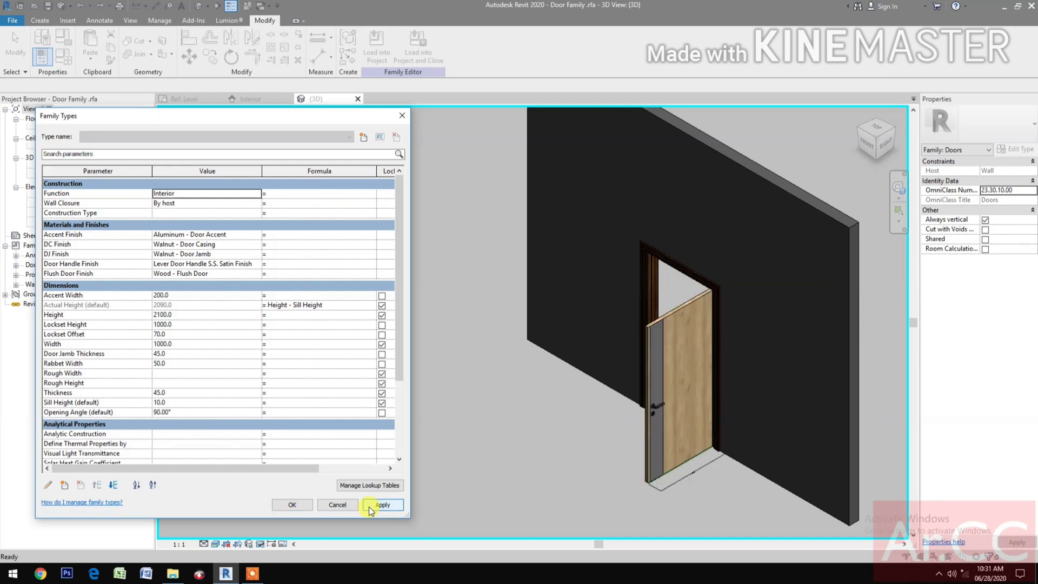
# Step: Set the door's Opening Angle to 20°, apply it and close the family types
pyautogui.click(199, 411)
pyautogui.write('20')
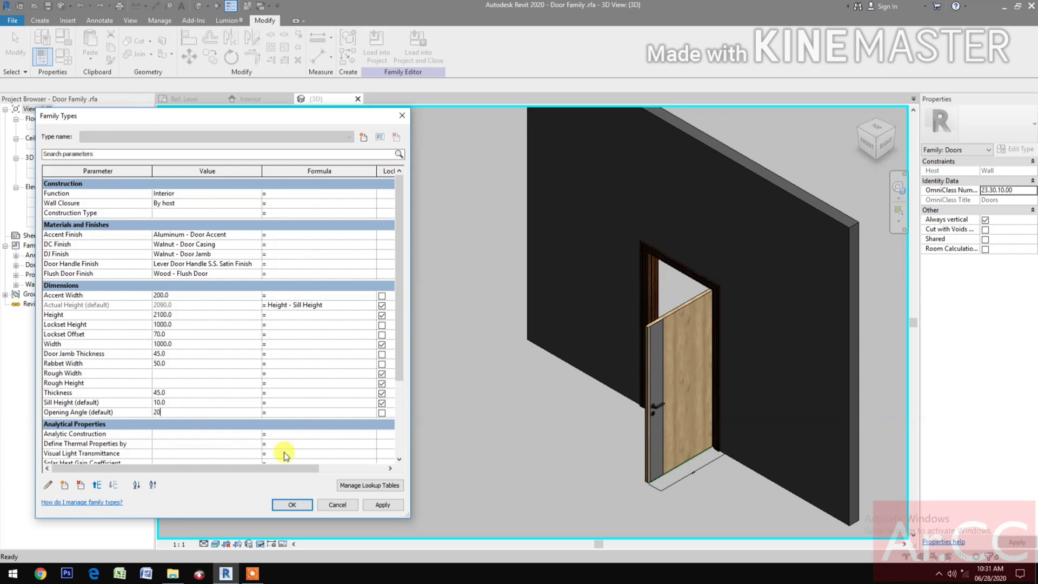
pyautogui.click(381, 504)
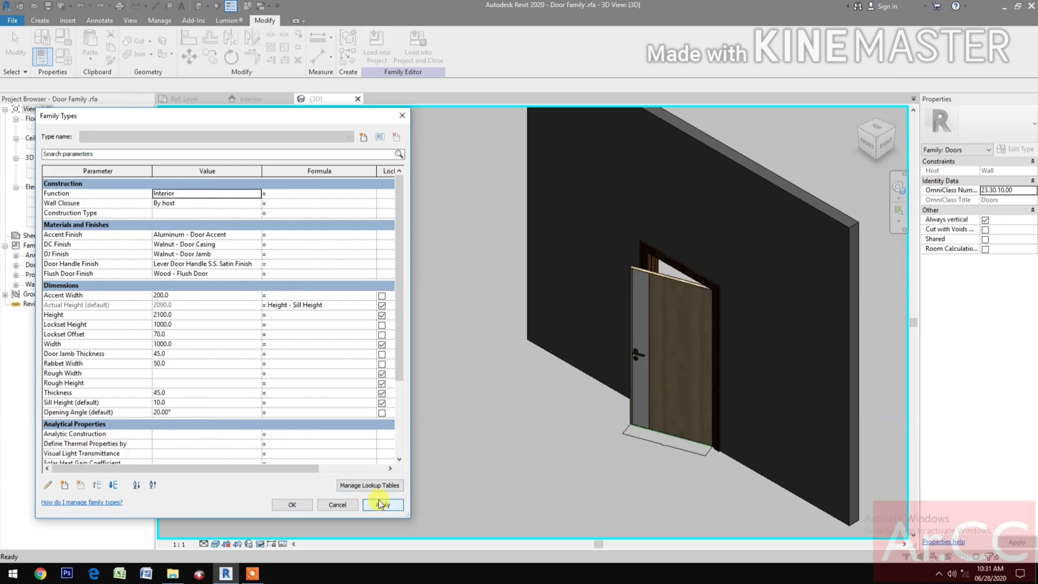
pyautogui.click(292, 504)
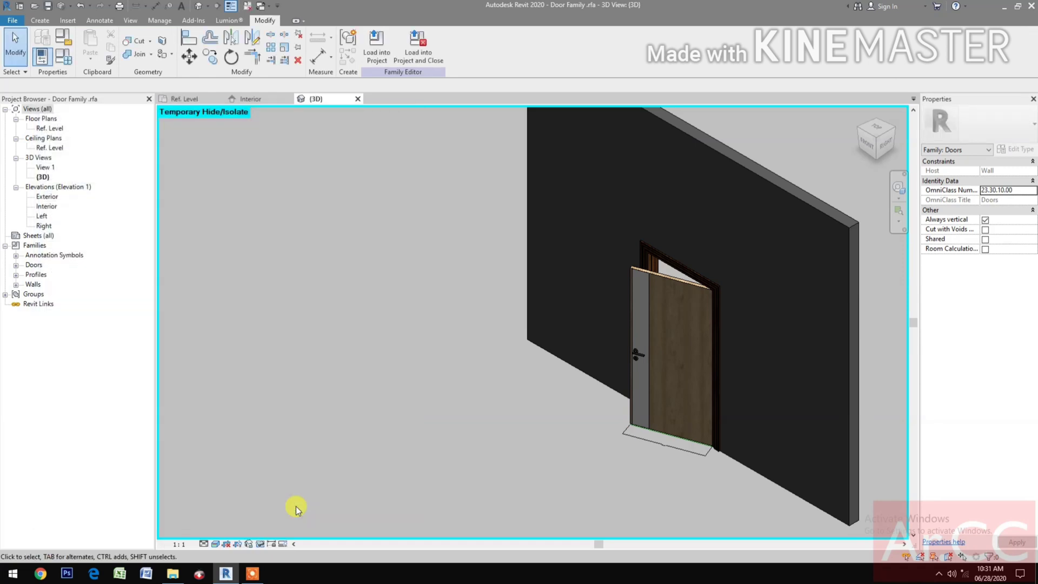
# Step: Open the Door Project.rvt project from the Desktop
pyautogui.click(16, 21)
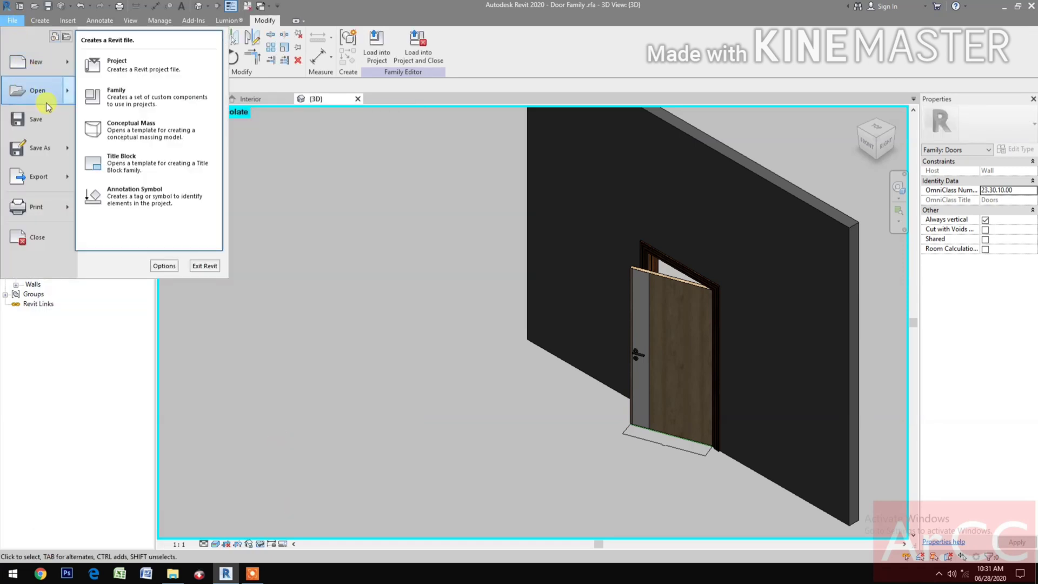
pyautogui.click(519, 295)
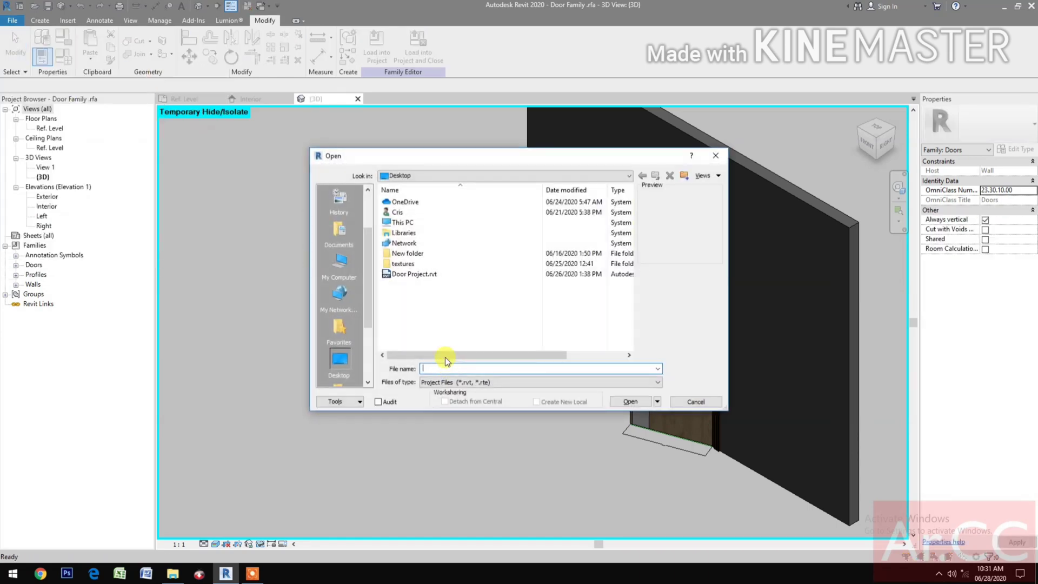
pyautogui.click(417, 274)
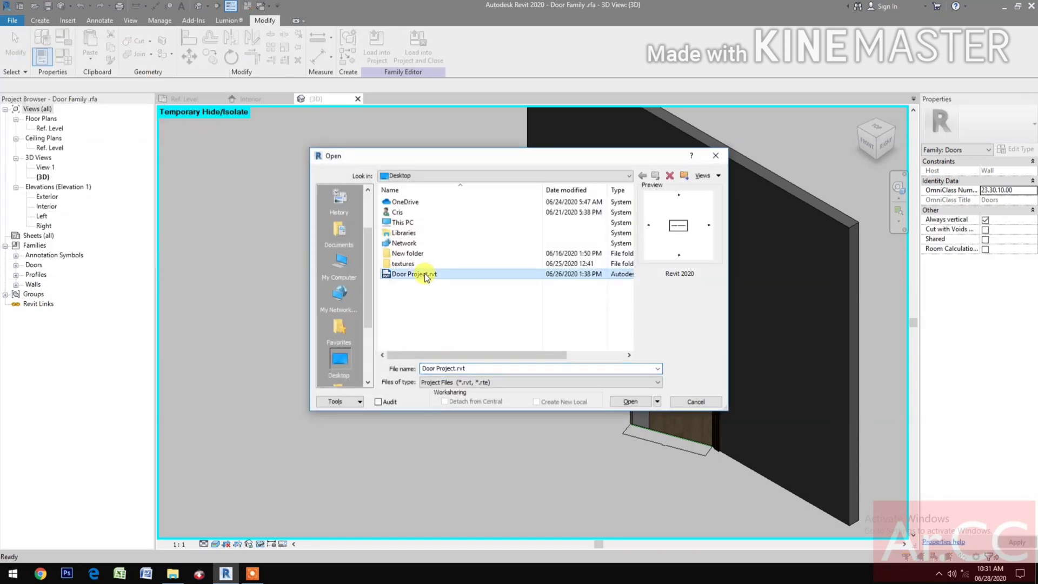
pyautogui.click(616, 405)
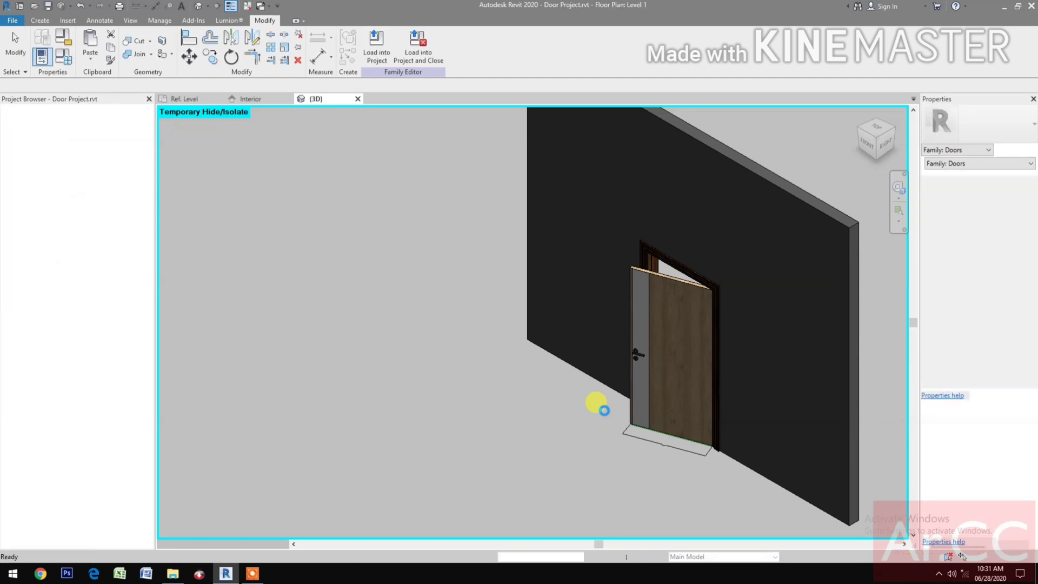
# Step: Delete the existing door from the wall in the Level 1 floor plan
pyautogui.scroll(6, 536, 313)
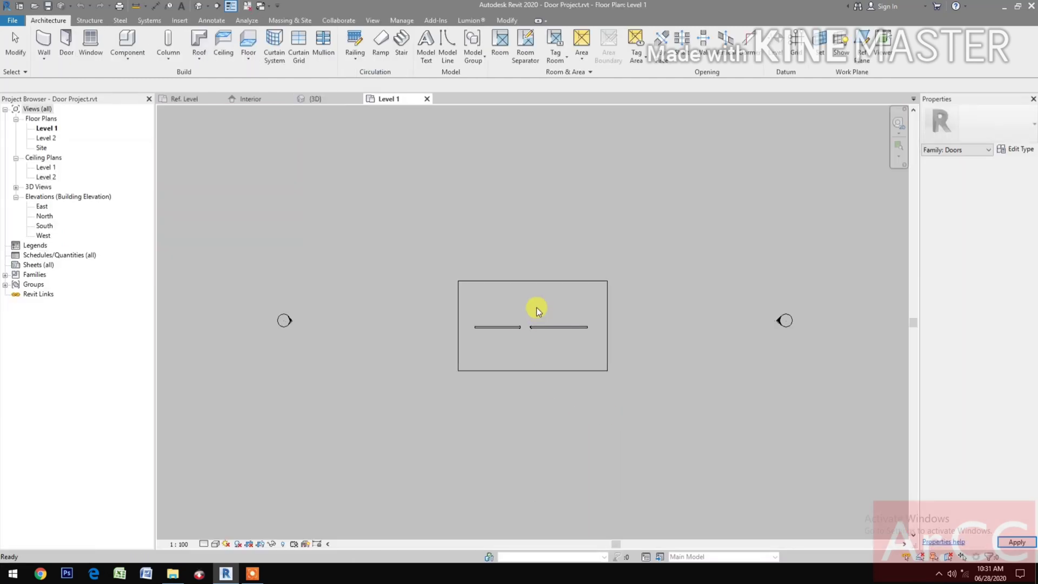
pyautogui.scroll(1, 535, 362)
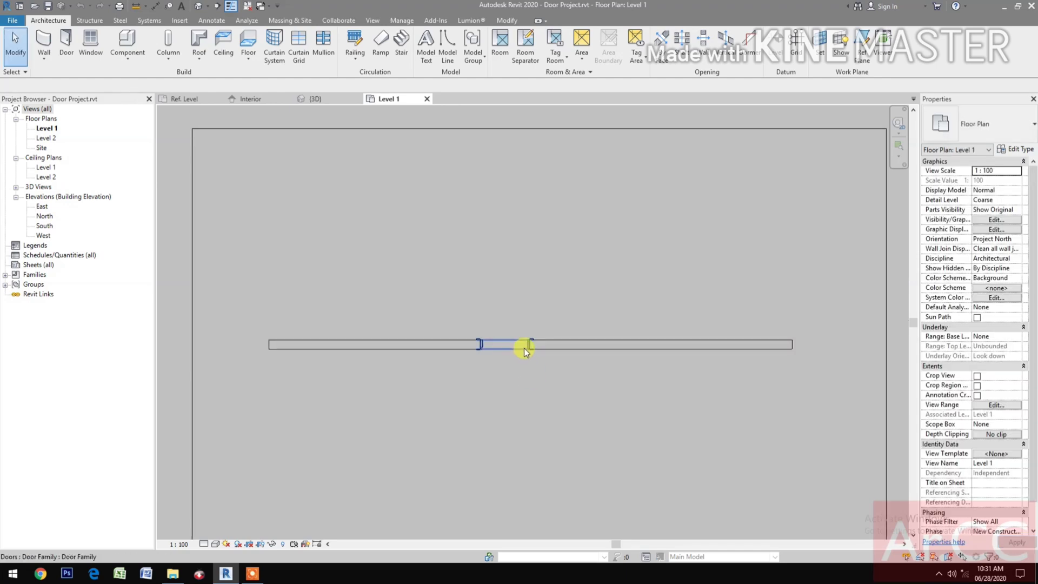
pyautogui.click(527, 349)
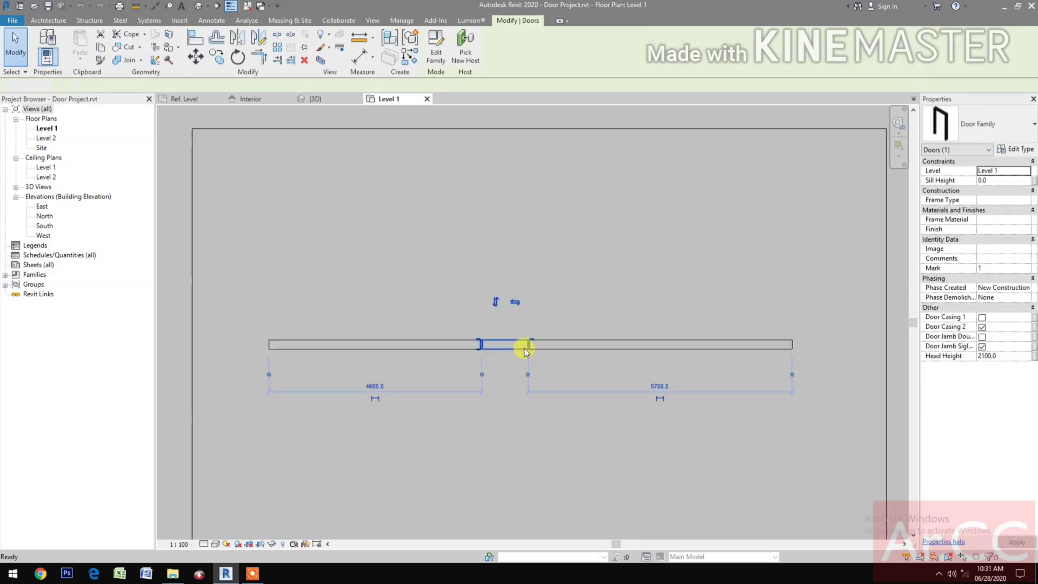
pyautogui.click(429, 329)
# Step: Save the door family, load it into the Door Project and close the family
pyautogui.click(195, 99)
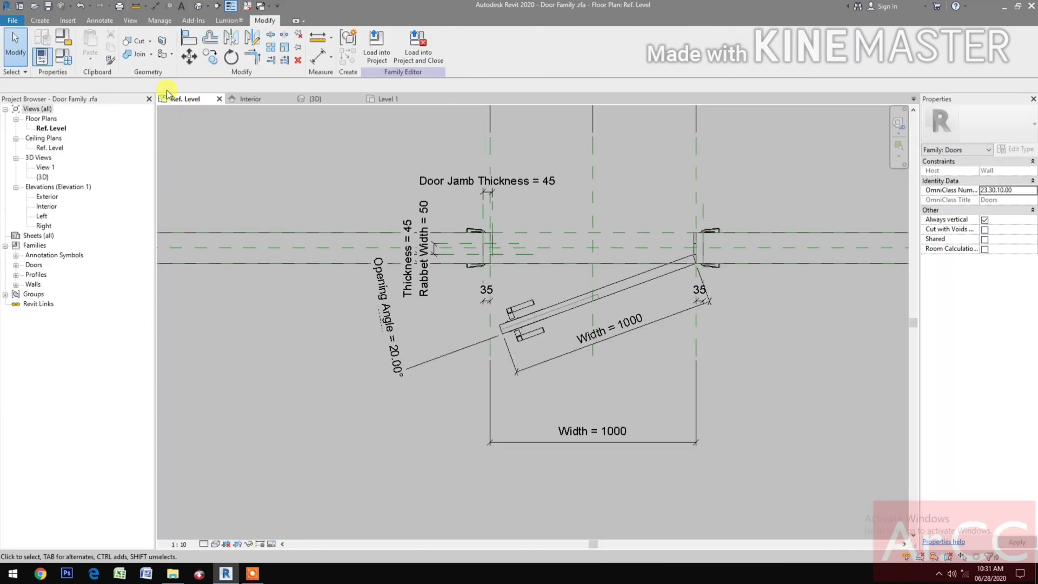
pyautogui.click(48, 6)
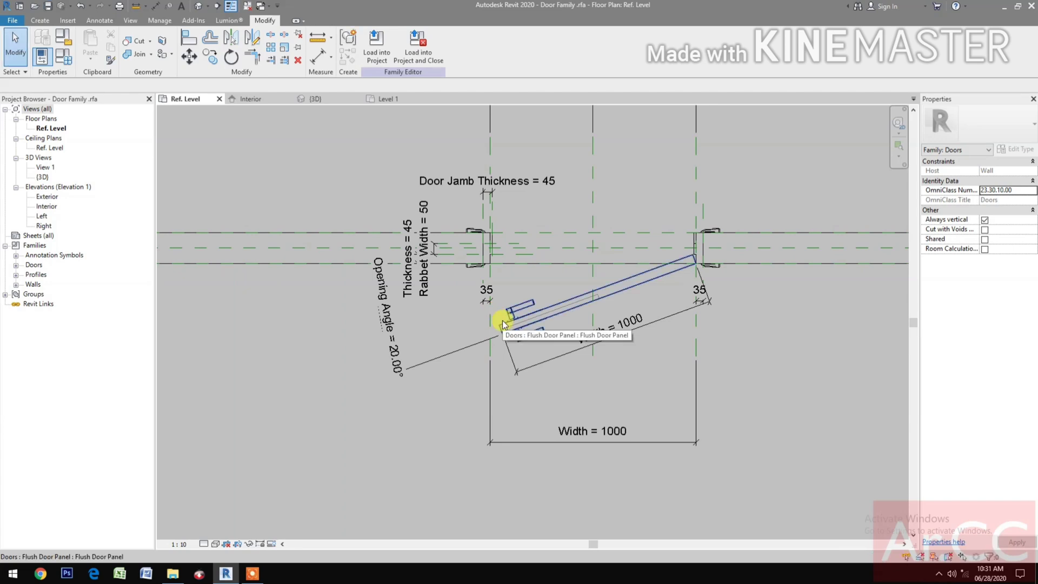
pyautogui.click(423, 63)
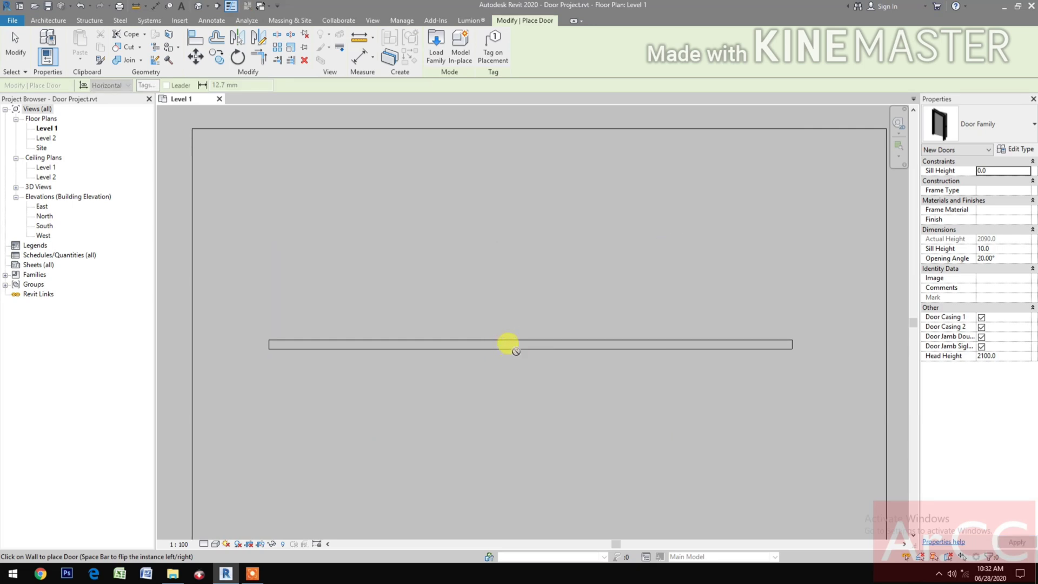
# Step: Place one Door Family instance near the middle of the wall on Level 1 and end door placement
pyautogui.click(520, 340)
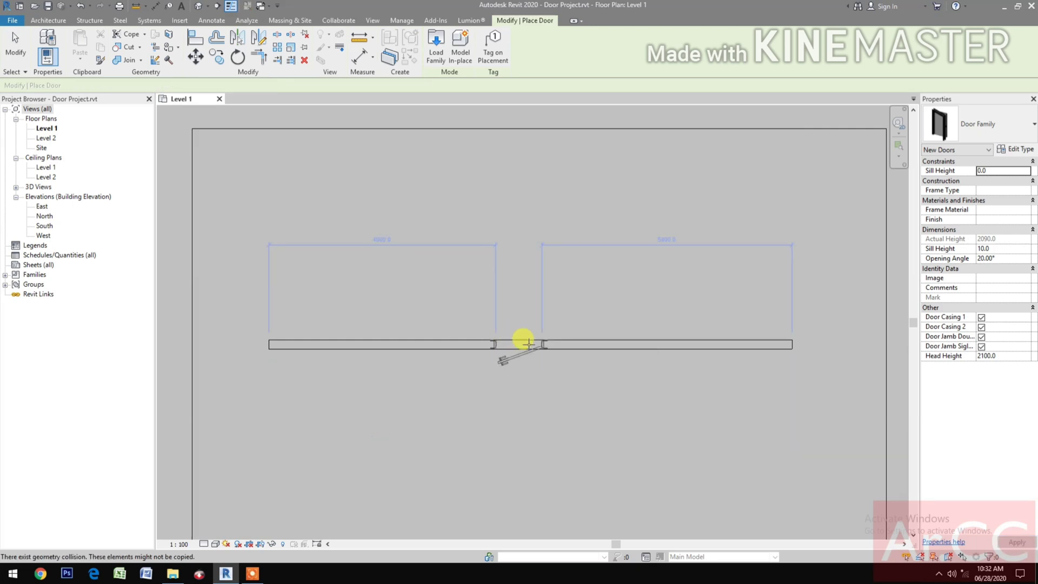
pyautogui.scroll(2, 513, 316)
pyautogui.scroll(2, 519, 378)
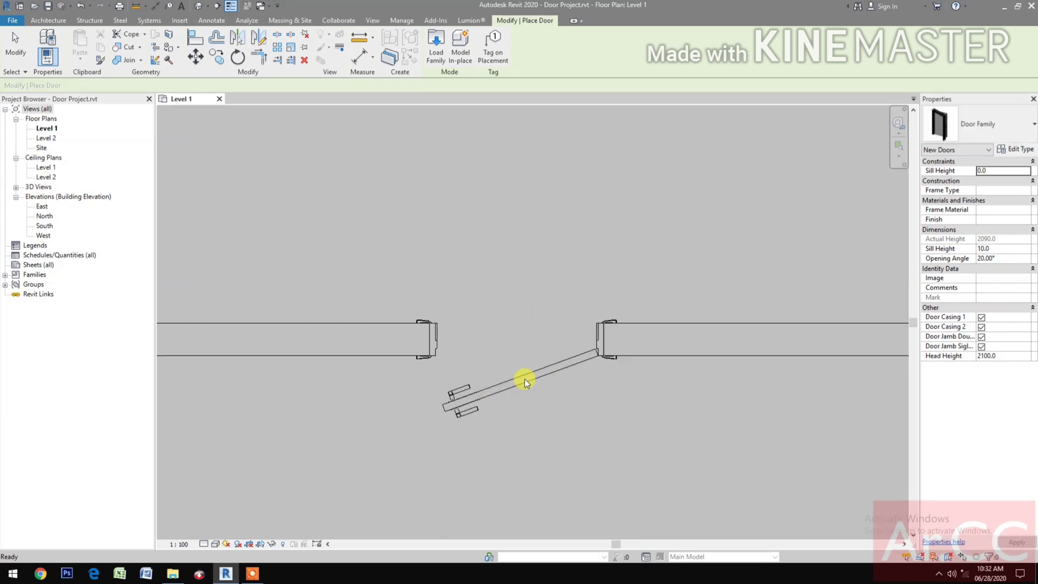
pyautogui.press('Escape')
pyautogui.press('Escape')
# Step: Turn off Door Casing 1 and the double door jamb for the placed door
pyautogui.scroll(2, 514, 380)
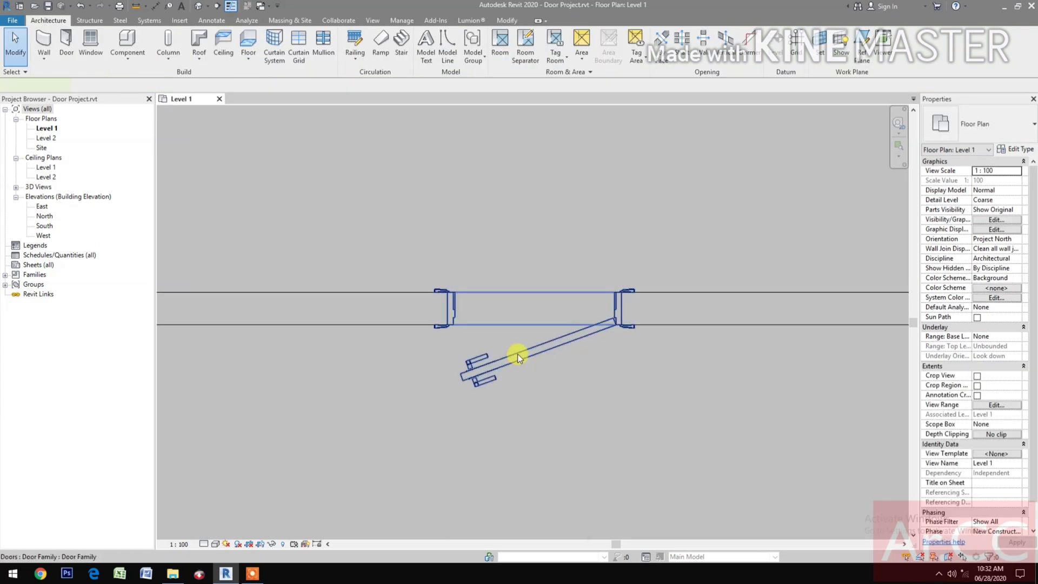
pyautogui.click(517, 354)
pyautogui.scroll(1, 644, 368)
pyautogui.moveTo(665, 371); pyautogui.dragTo(694, 432, button='middle')
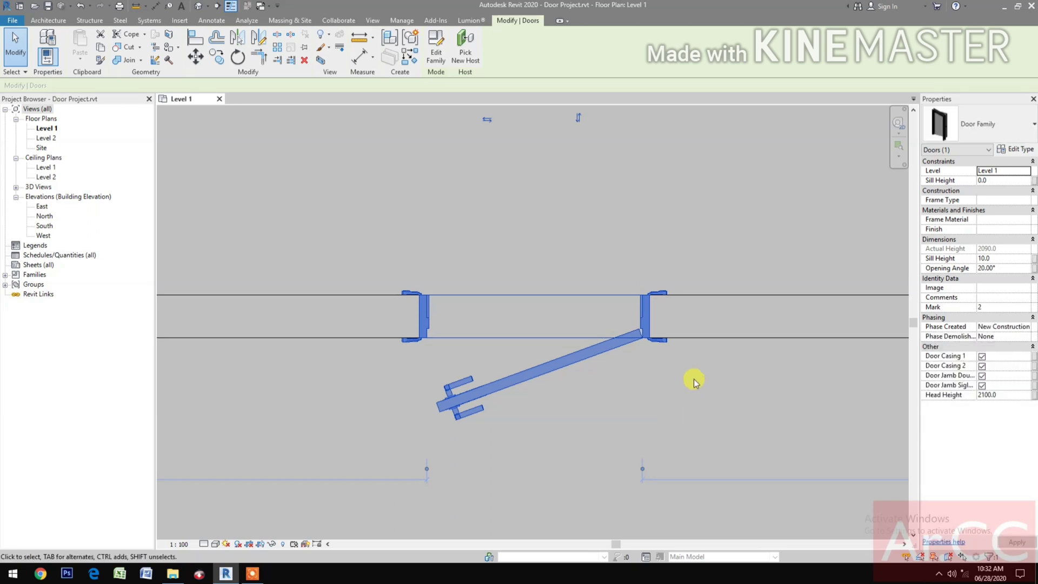
pyautogui.click(982, 357)
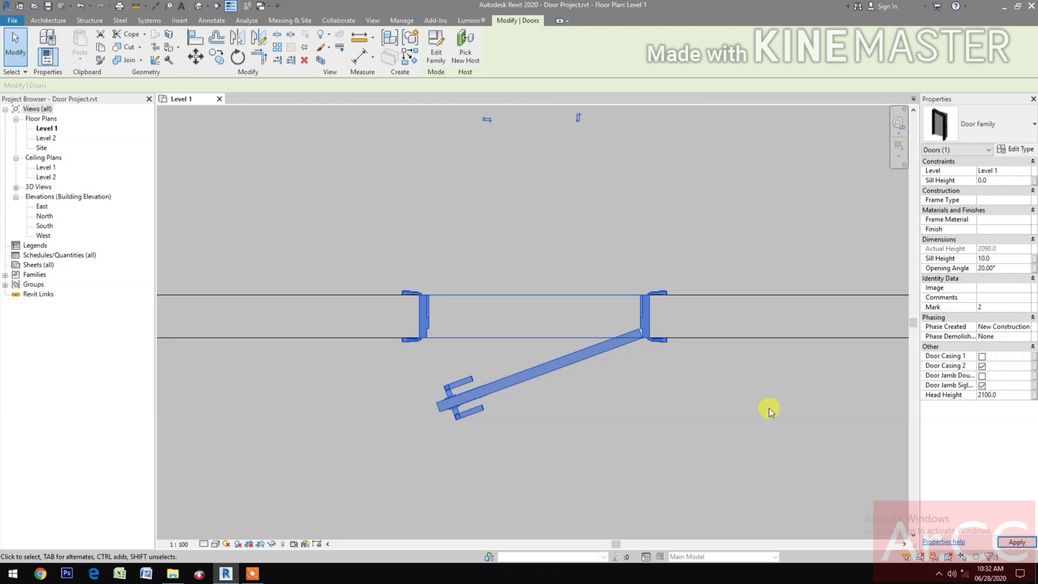
pyautogui.click(727, 415)
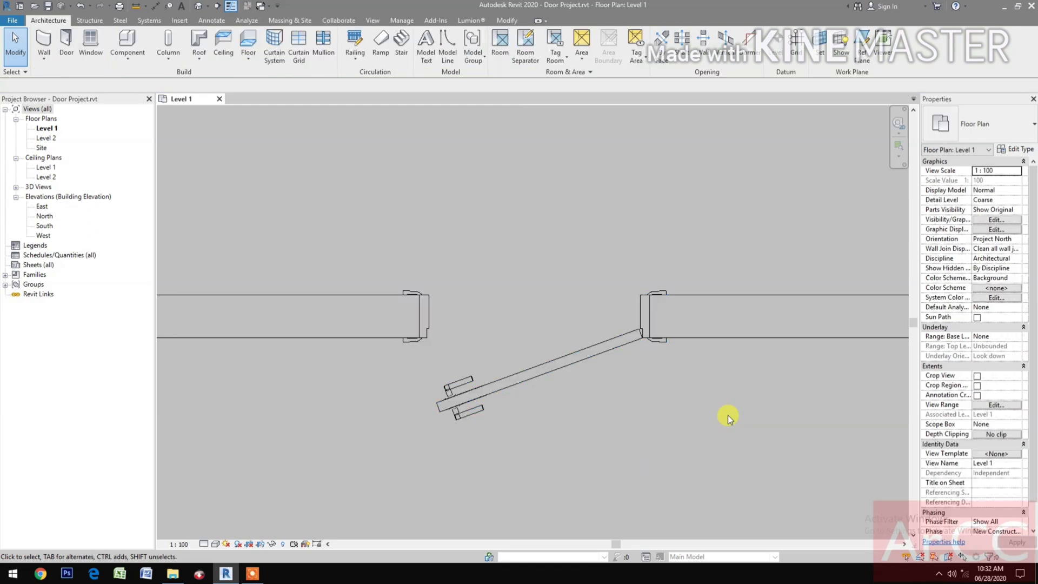
# Step: Set the door's Opening Angle to 80°, enable Door Casing 1 and the double jamb, and disable Door Casing 2 and the single jamb
pyautogui.click(616, 346)
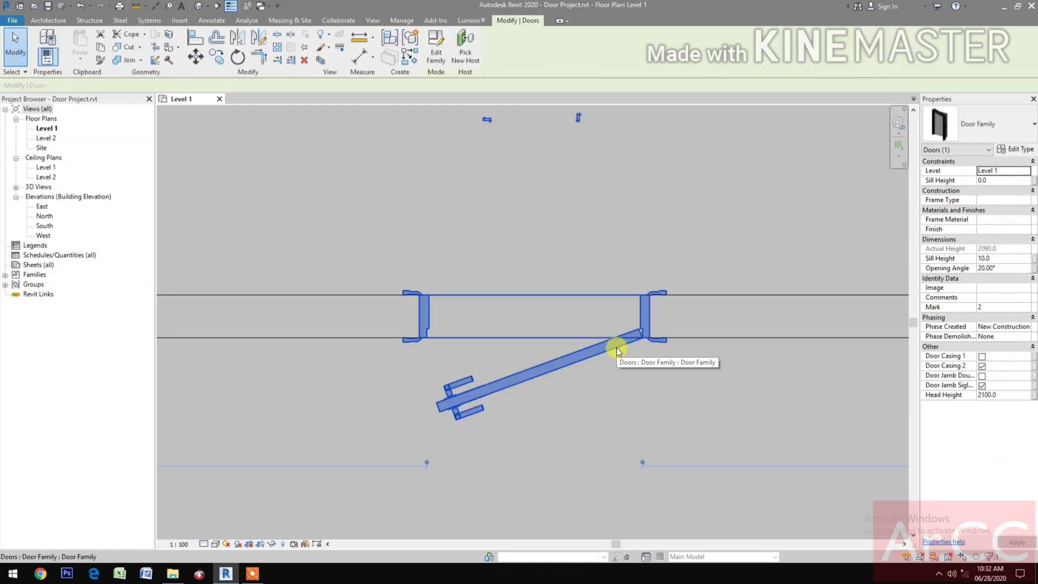
pyautogui.click(1008, 268)
pyautogui.write('80')
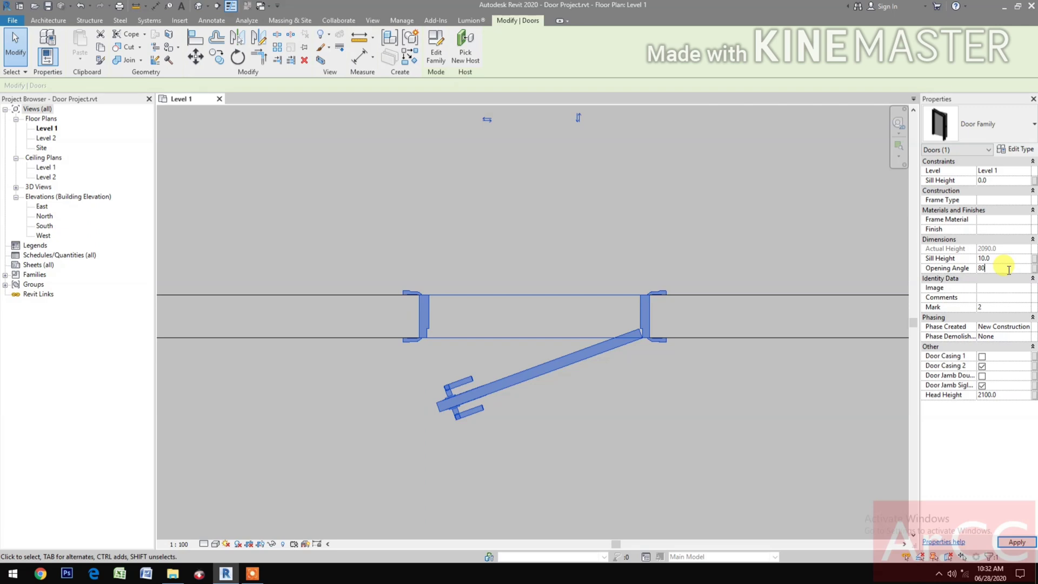
pyautogui.click(982, 357)
pyautogui.click(982, 357)
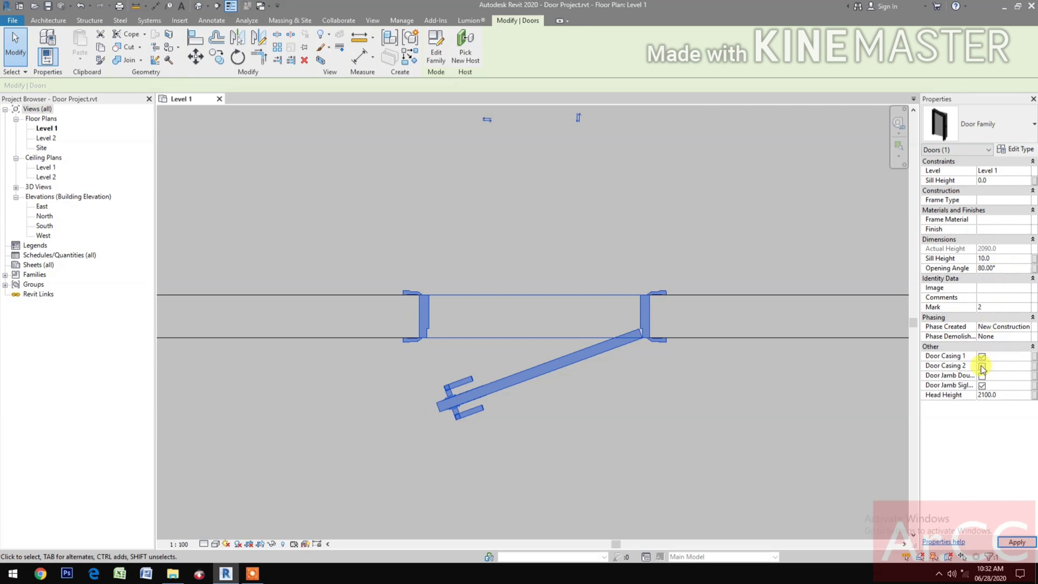
pyautogui.click(982, 376)
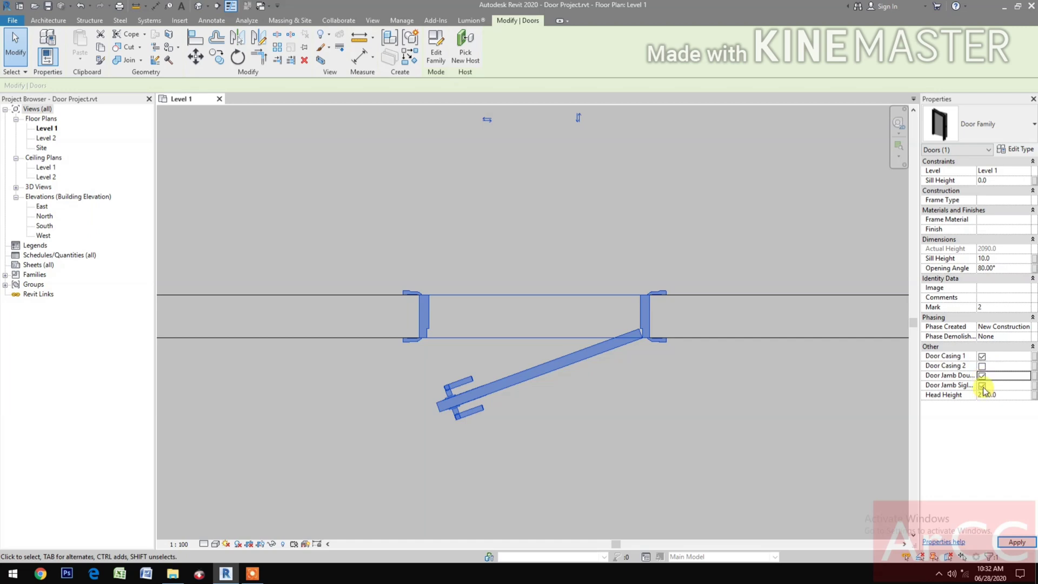
pyautogui.click(703, 404)
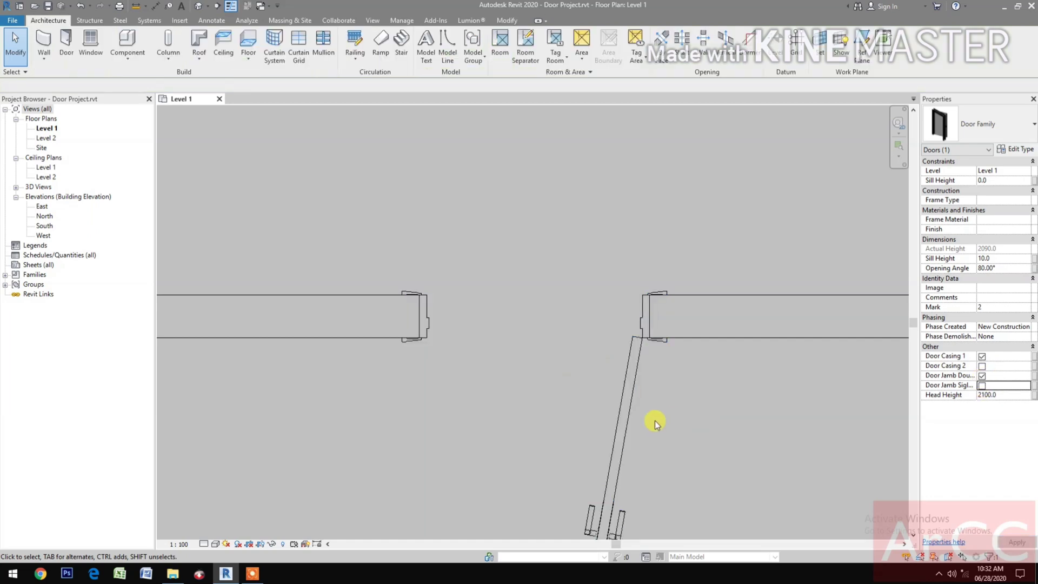
# Step: Set the placed door's Opening Angle to 20°
pyautogui.moveTo(654, 420); pyautogui.dragTo(645, 381, button='middle')
pyautogui.click(618, 379)
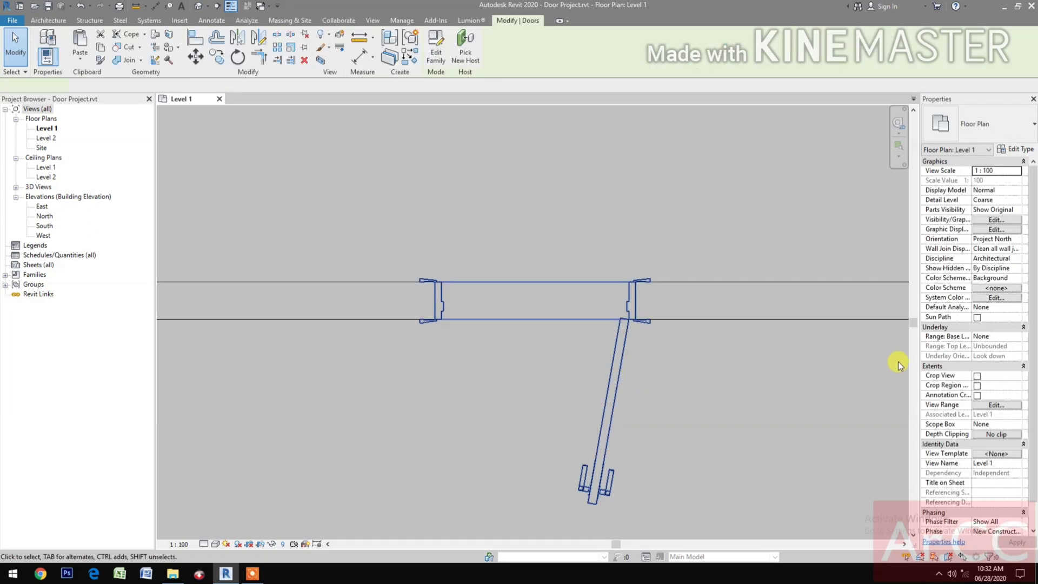
pyautogui.click(1013, 267)
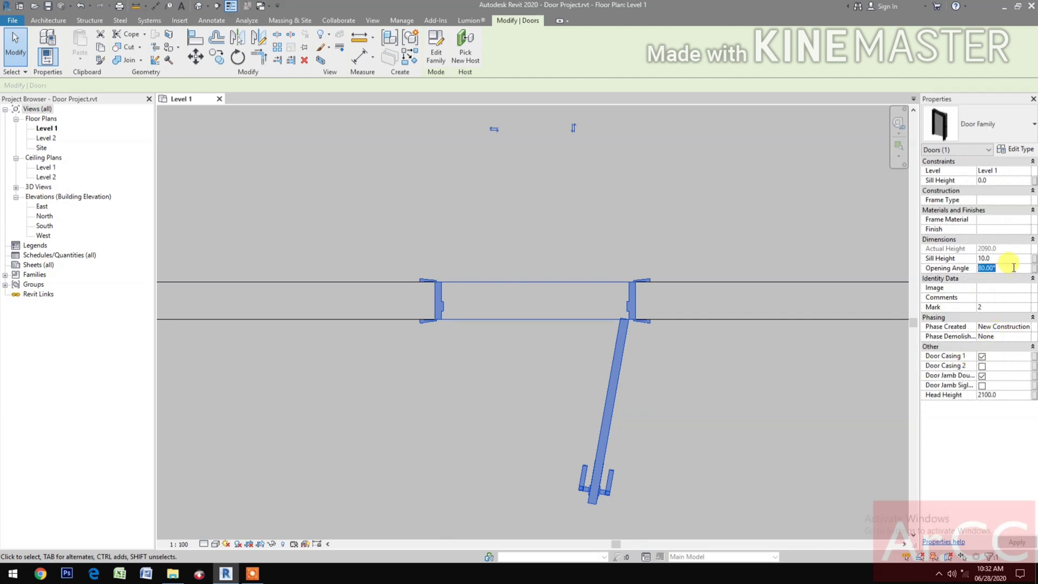
pyautogui.write('20')
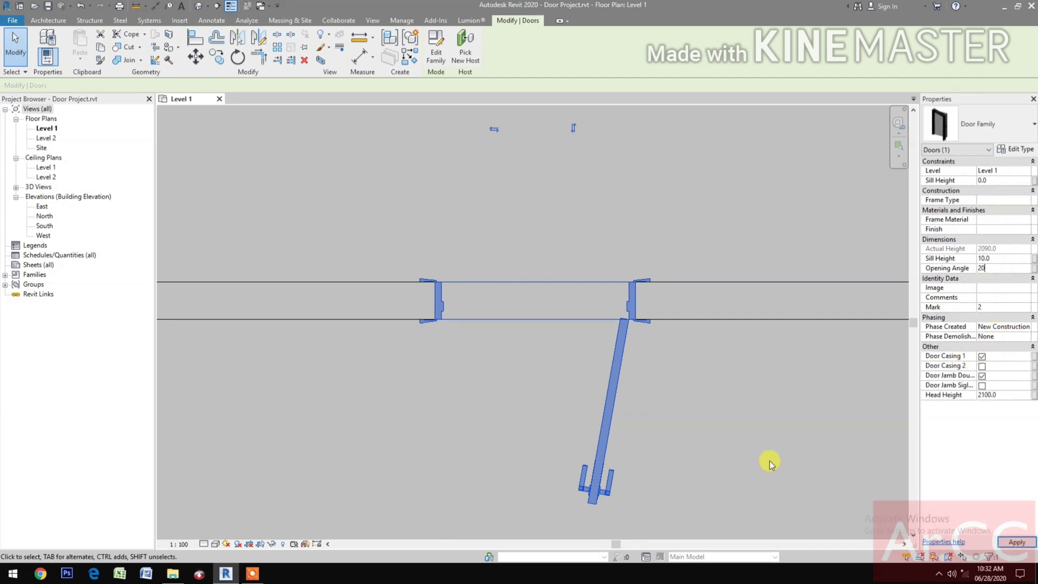
pyautogui.click(769, 460)
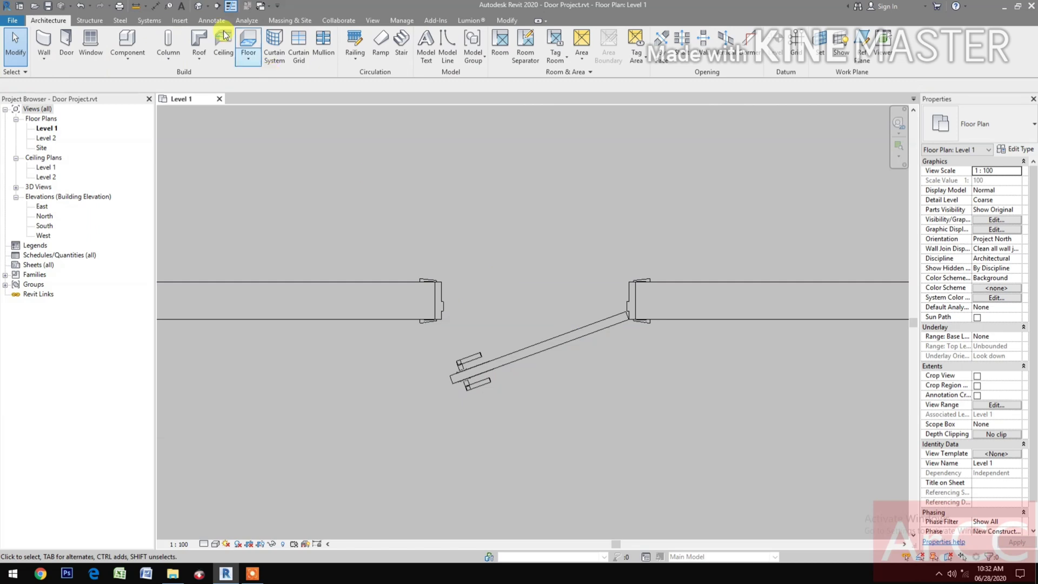
# Step: Open the project's default 3D view to inspect the door in the wall
pyautogui.click(194, 7)
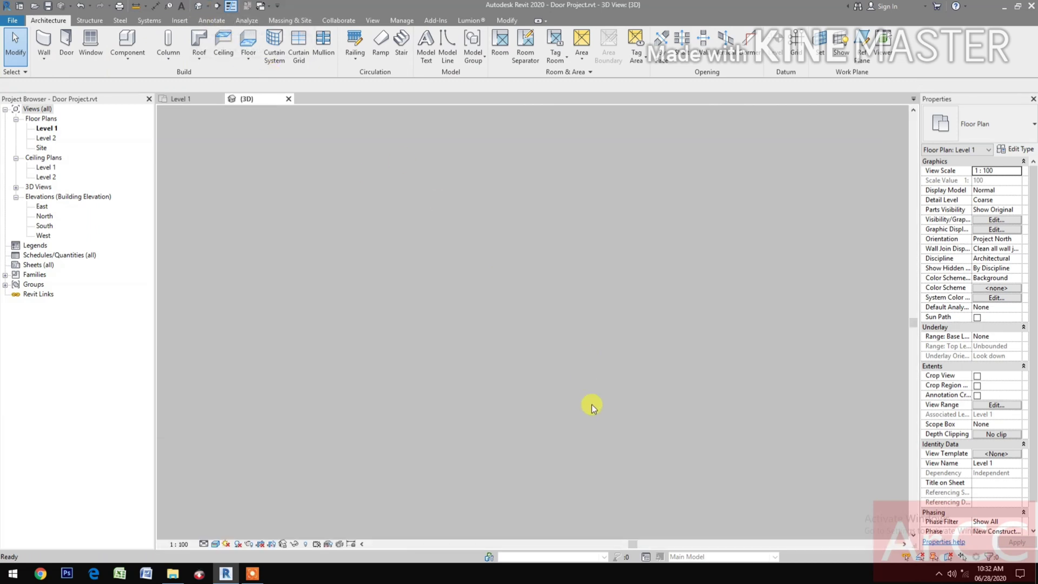
pyautogui.scroll(5, 496, 347)
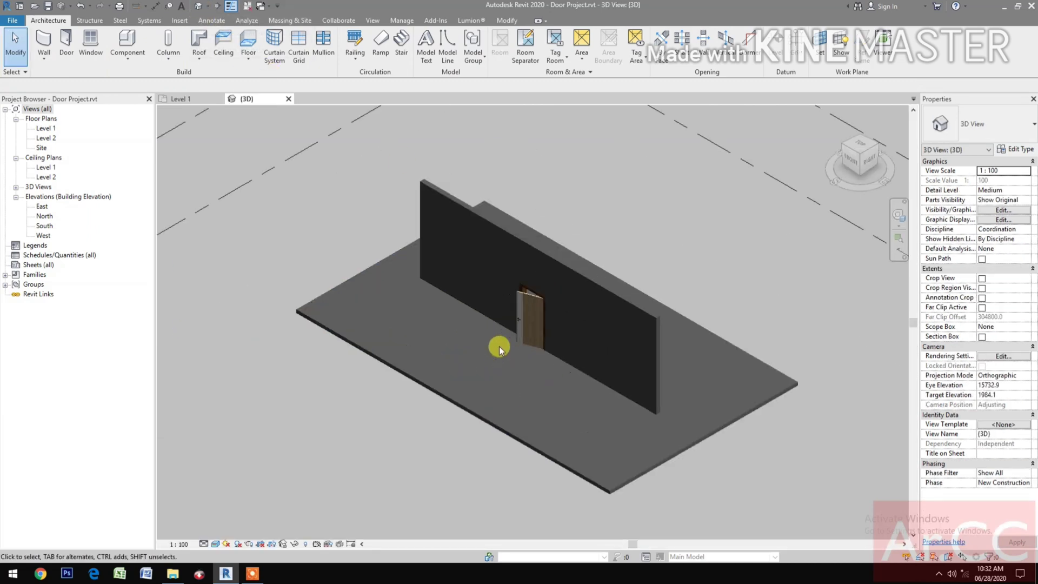
pyautogui.scroll(5, 501, 354)
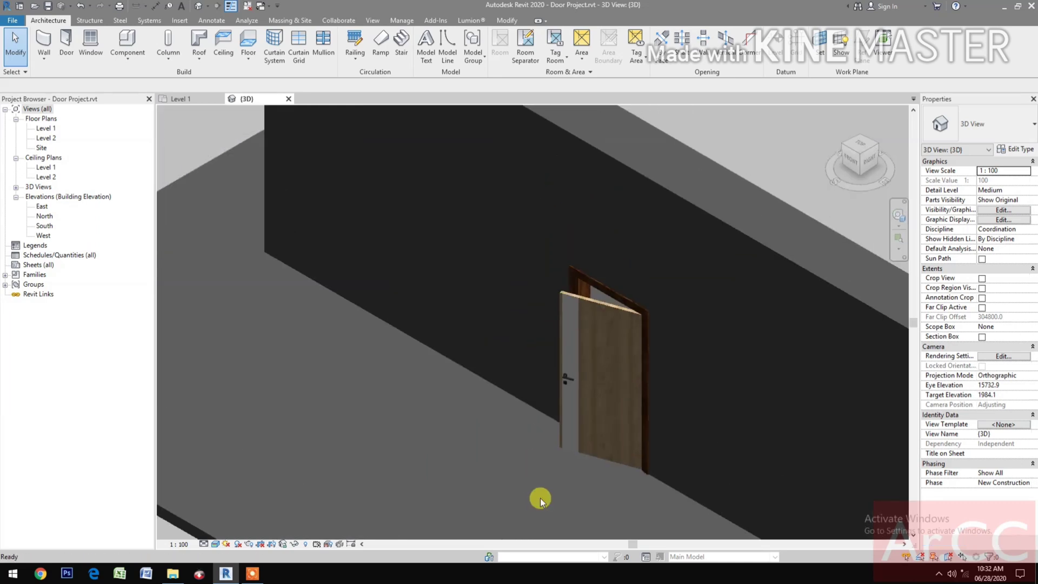
# Step: Set the door type's Accent Width to 400 and apply the change
pyautogui.click(644, 468)
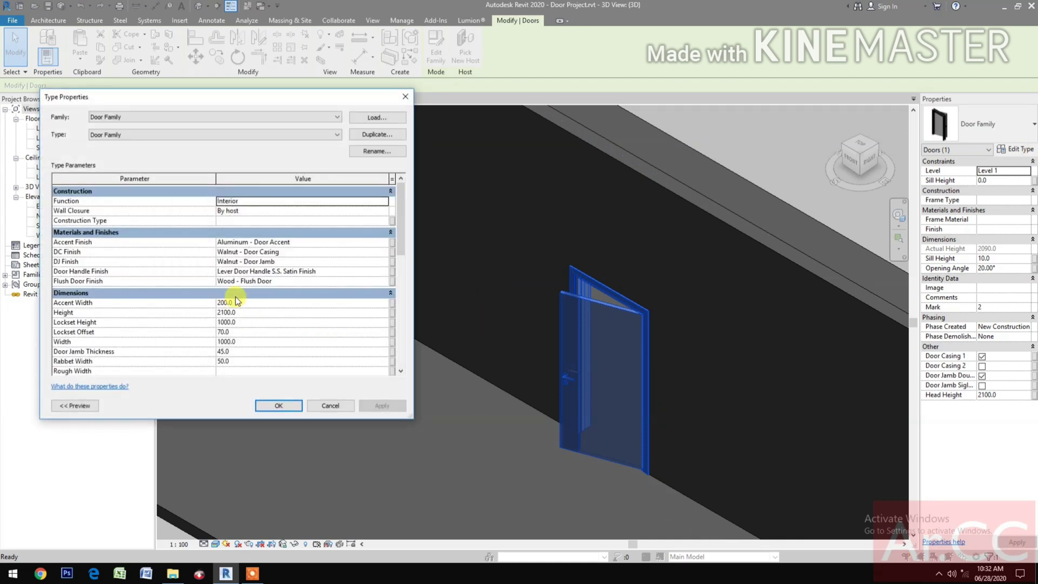
pyautogui.click(260, 312)
pyautogui.click(264, 302)
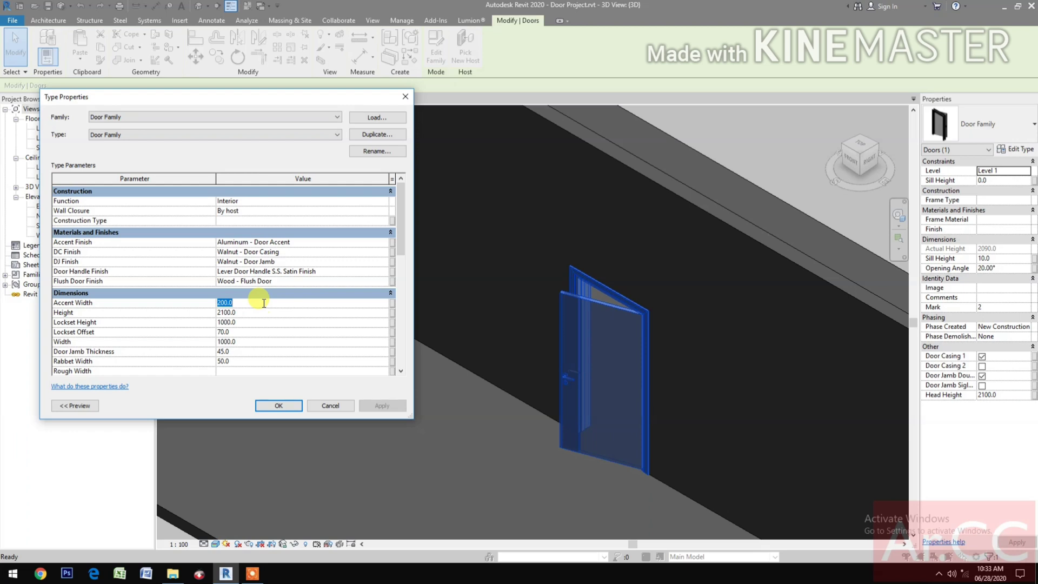
pyautogui.write('400')
pyautogui.click(387, 405)
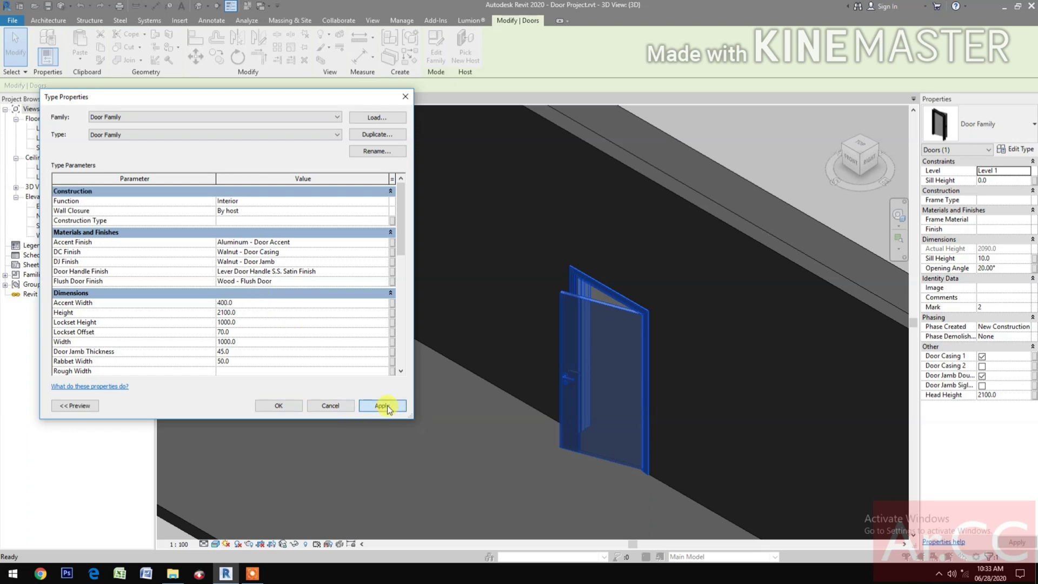
pyautogui.click(286, 405)
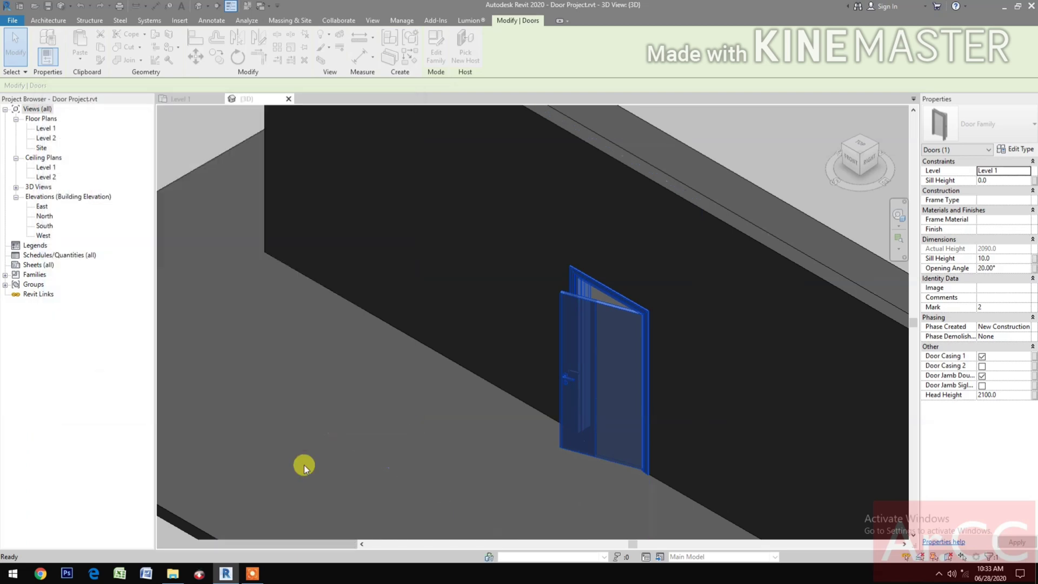
pyautogui.click(304, 464)
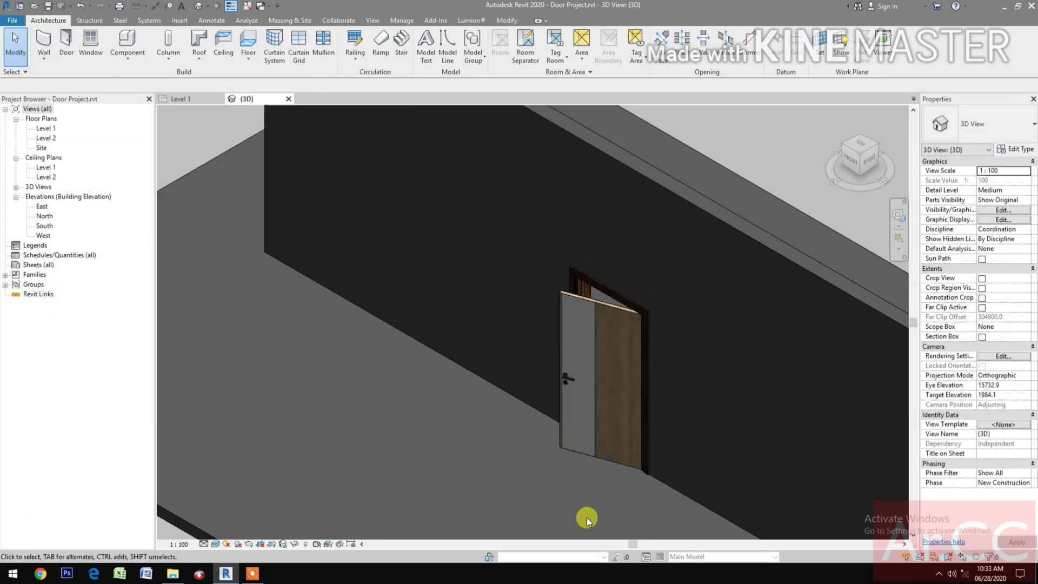
pyautogui.moveTo(585, 517); pyautogui.dragTo(591, 510, button='middle')
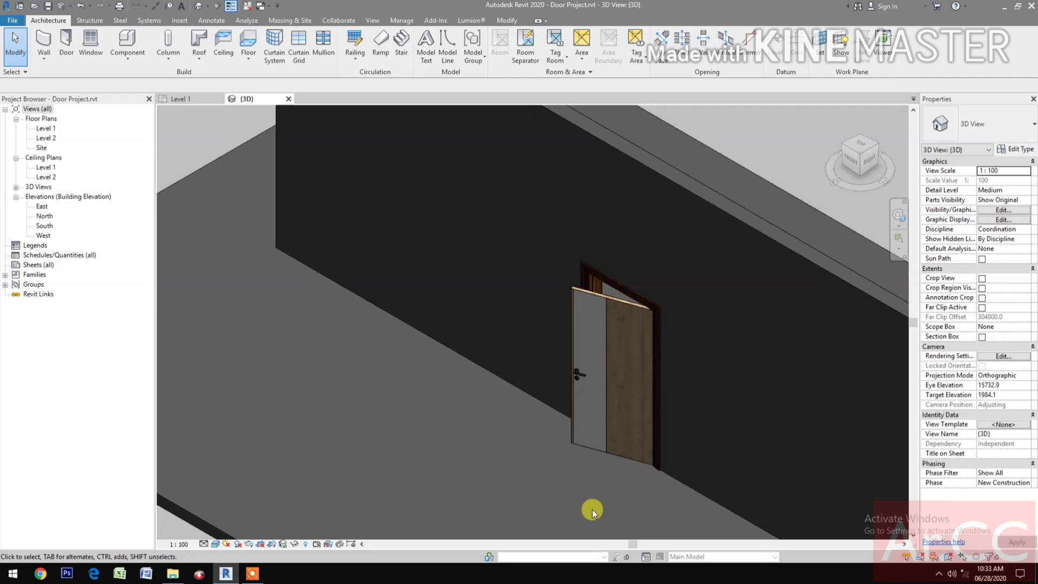